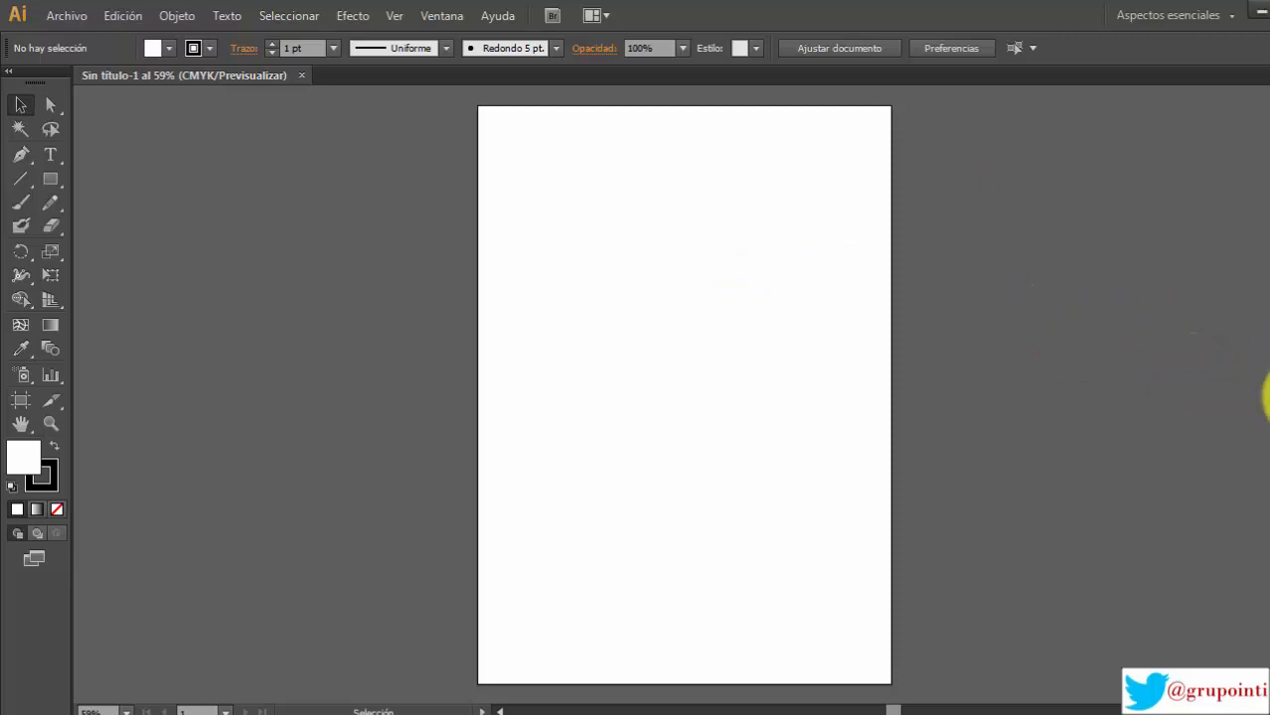
scroll(1266, 397, "up", 2)
scroll(1267, 397, "down", 4)
scroll(1266, 397, "up", 2)
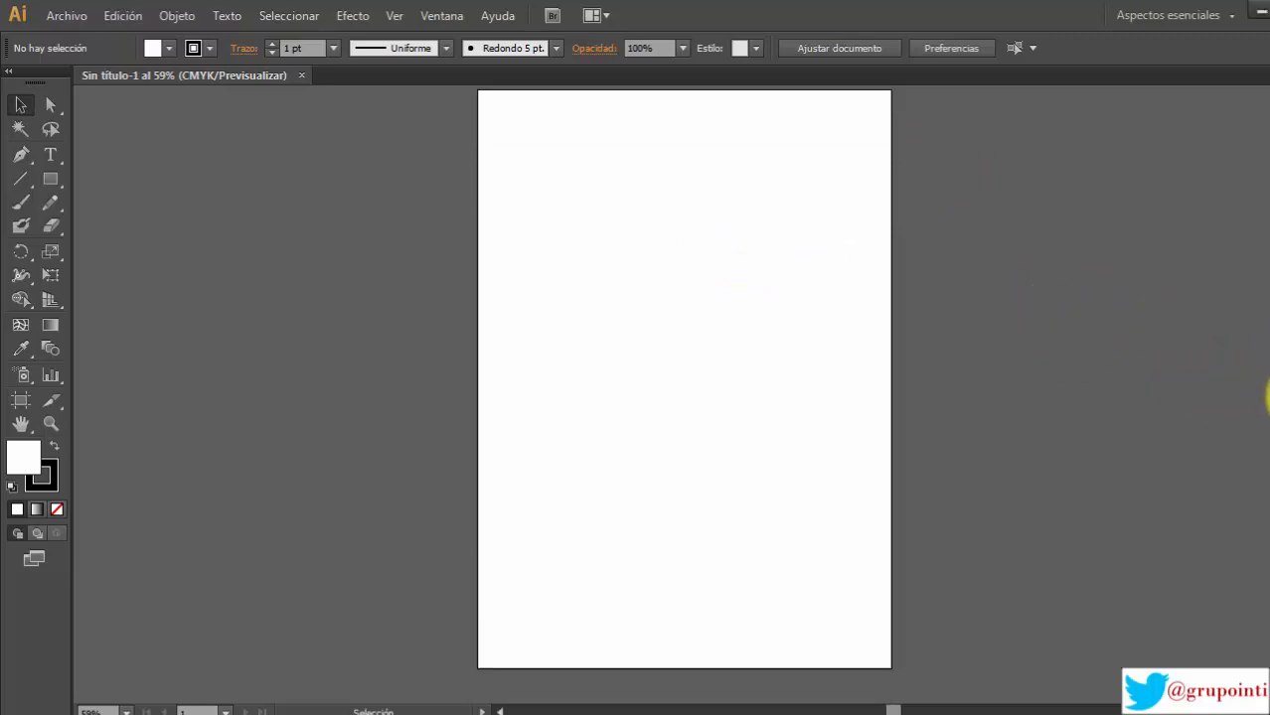
scroll(1267, 398, "up", 2)
scroll(415, 199, "down", 2)
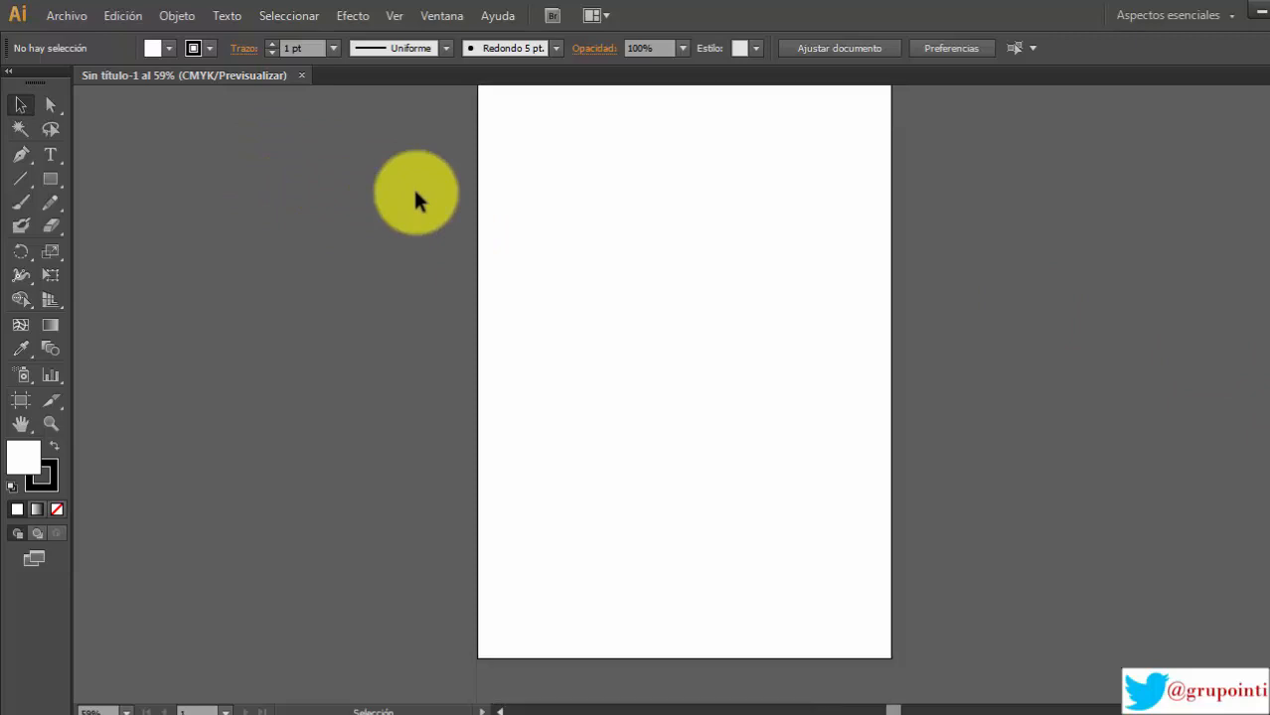
scroll(415, 193, "up", 2)
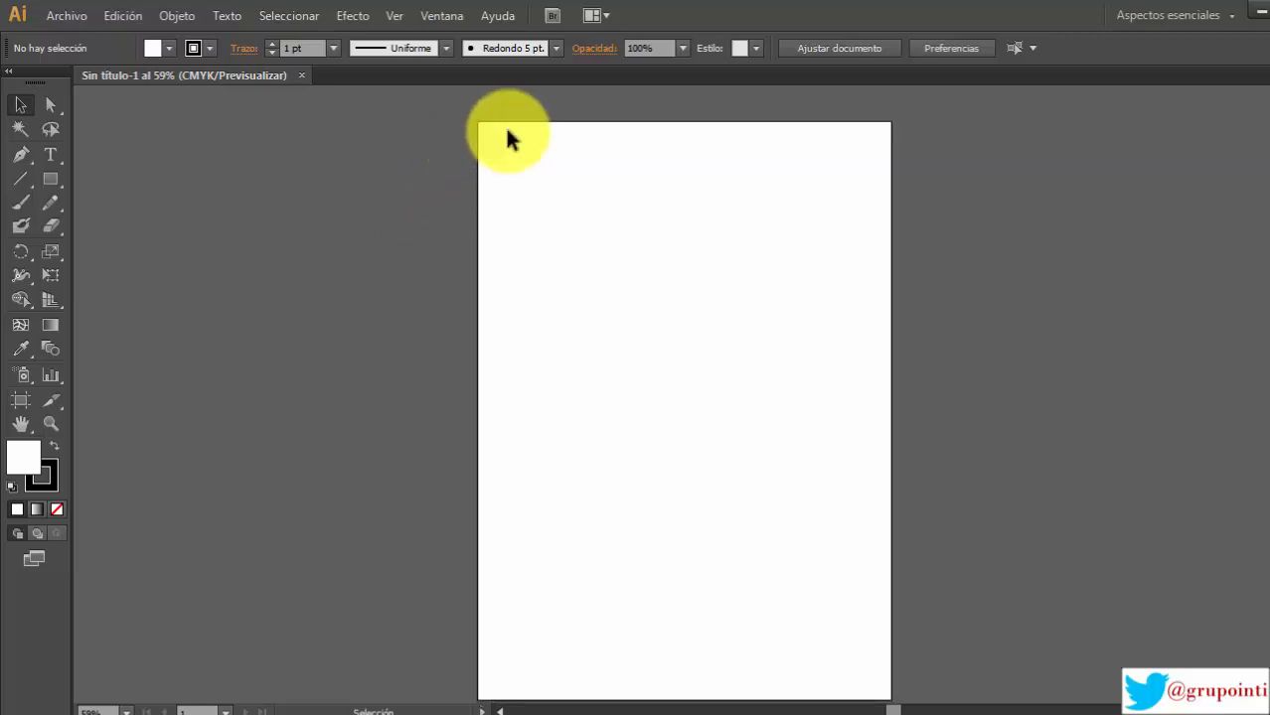
scroll(507, 131, "down", 2)
scroll(506, 131, "up", 2)
scroll(506, 139, "down", 2)
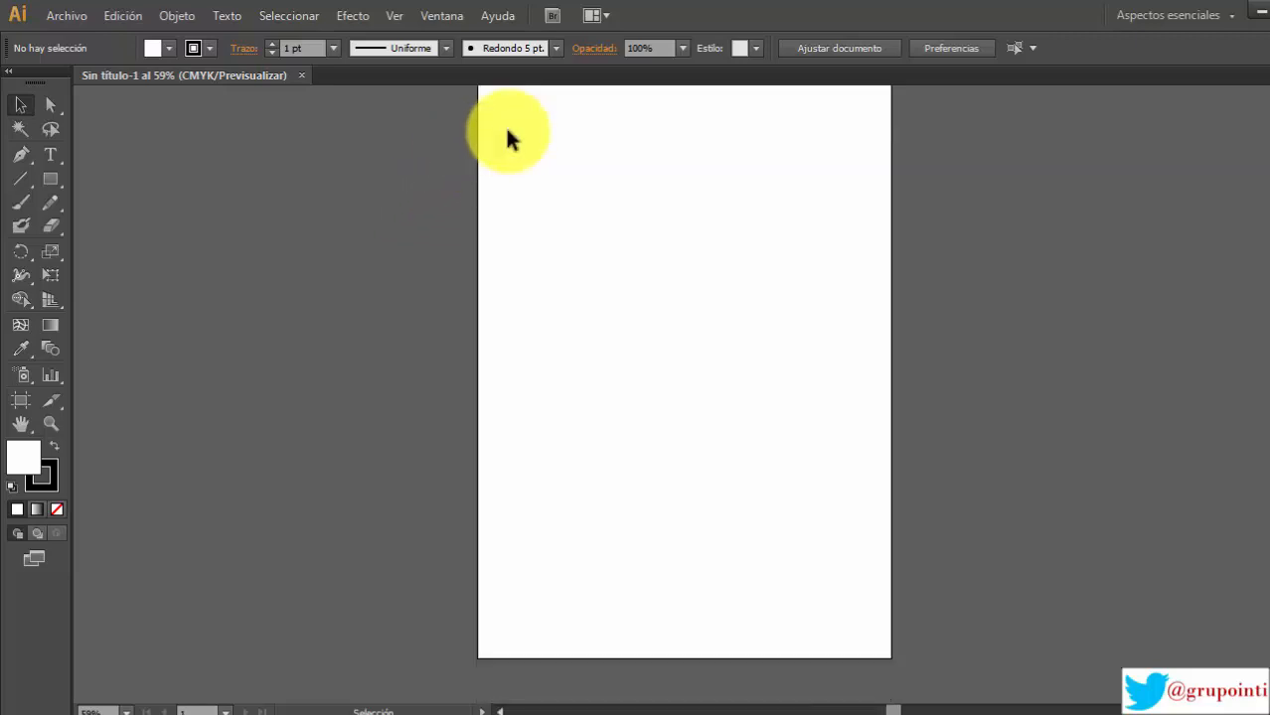
scroll(507, 137, "up", 2)
scroll(508, 137, "down", 2)
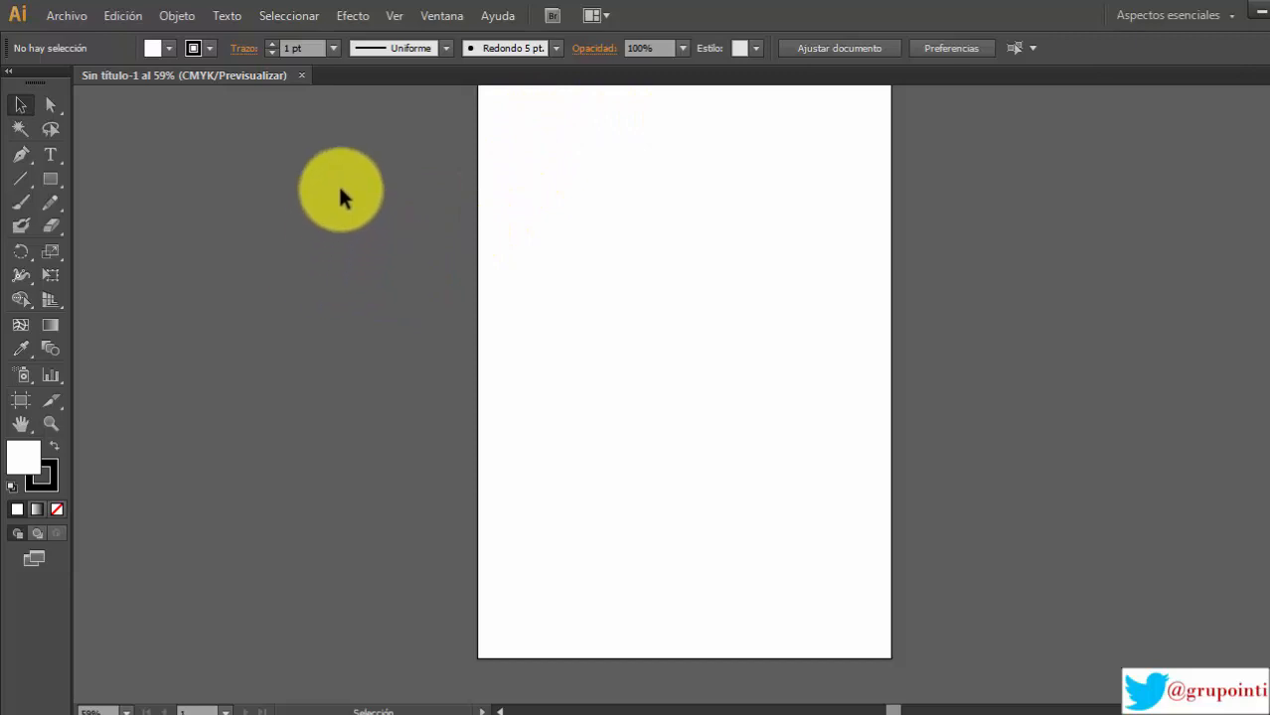
Step: Draw a rectangle about 11.4 by 6.3 cm in the artboard's upper part and a smaller square below it
left_click(53, 179)
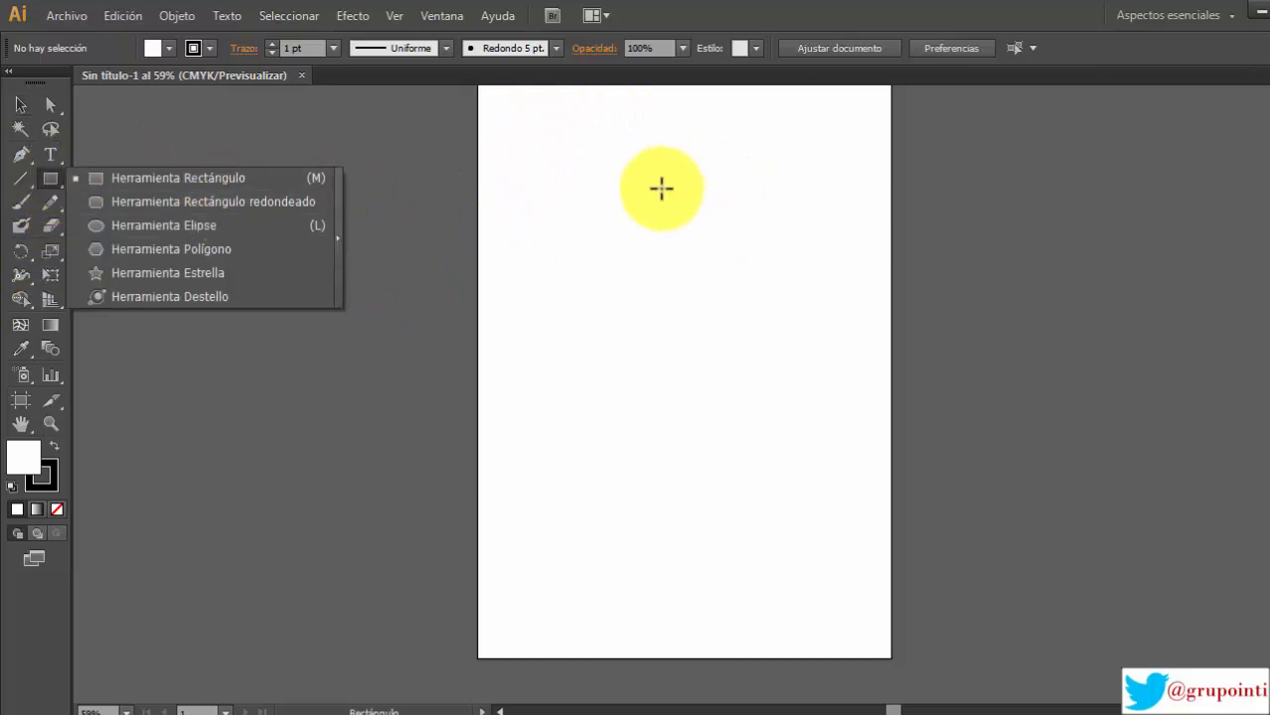
left_click(558, 173)
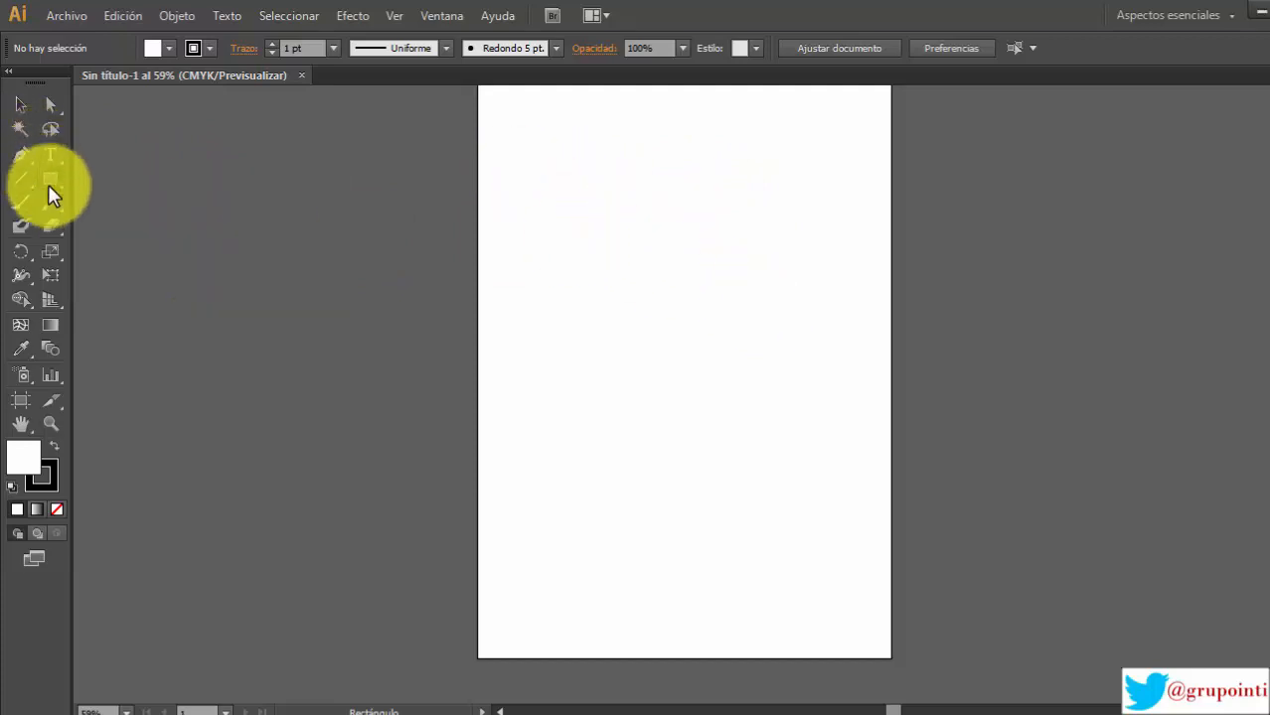
left_click_drag(560, 161, 748, 265)
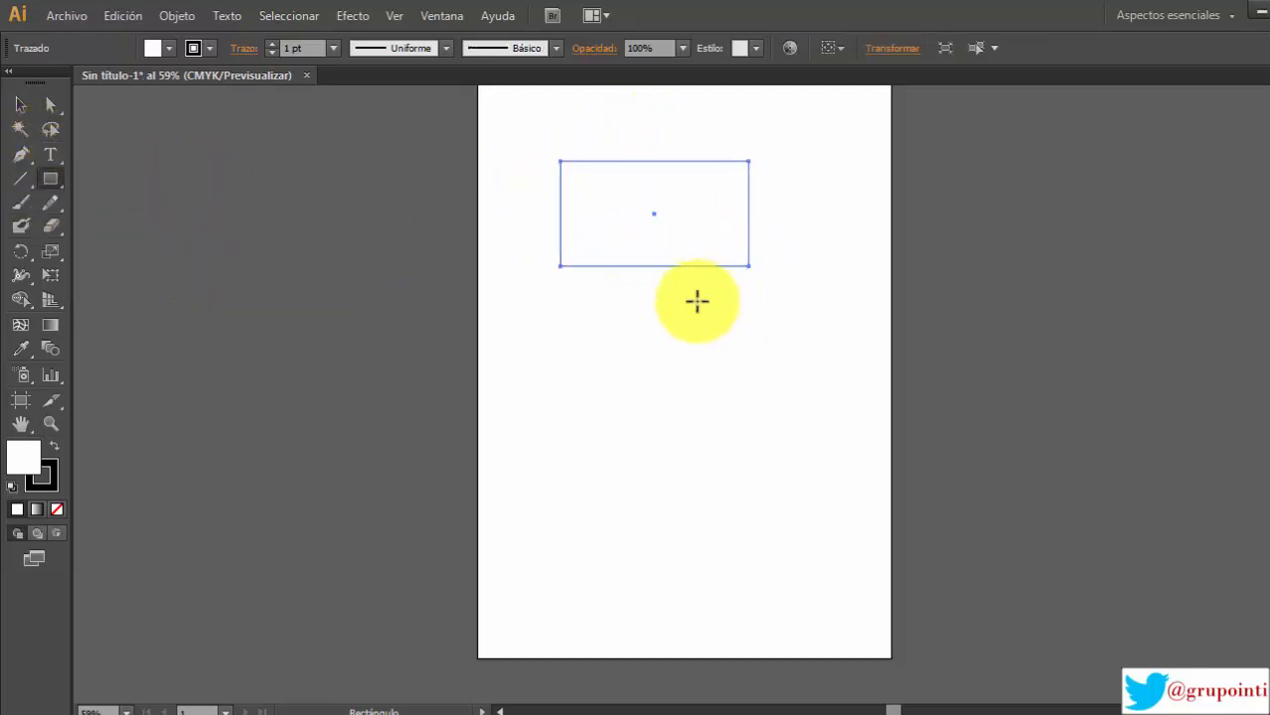
left_click_drag(624, 315, 725, 415)
left_click(59, 180)
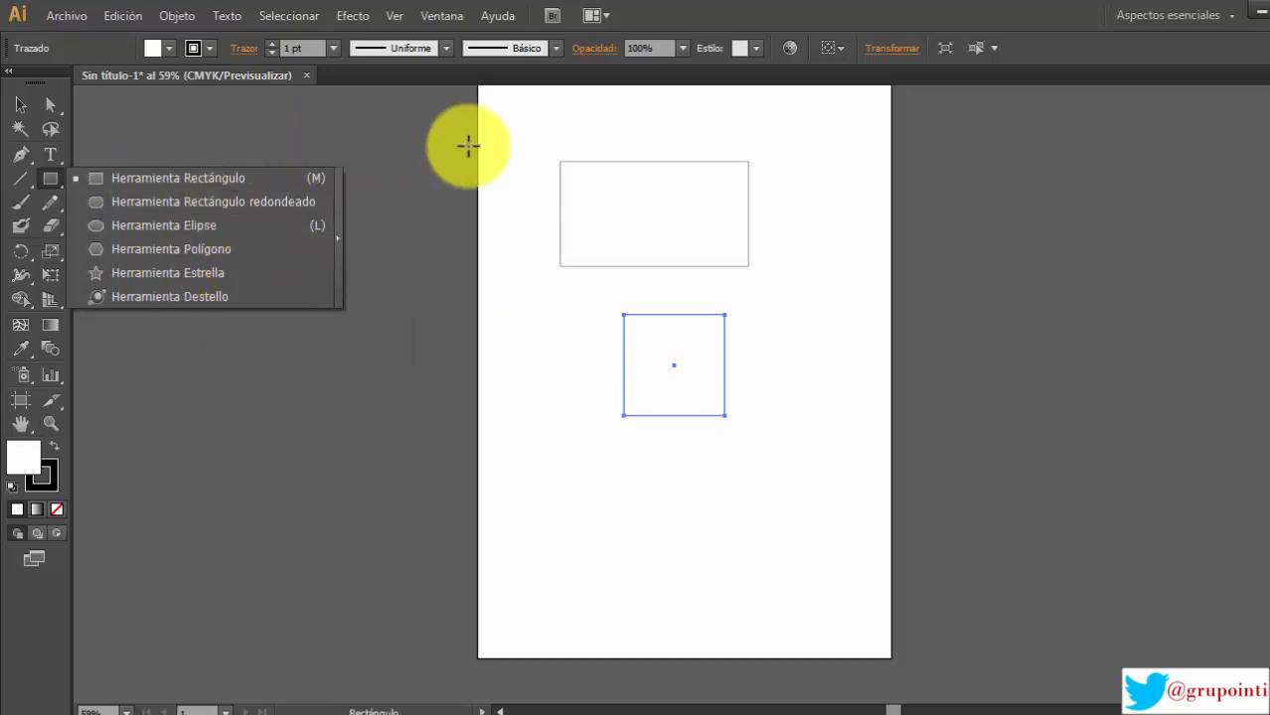
left_click(22, 107)
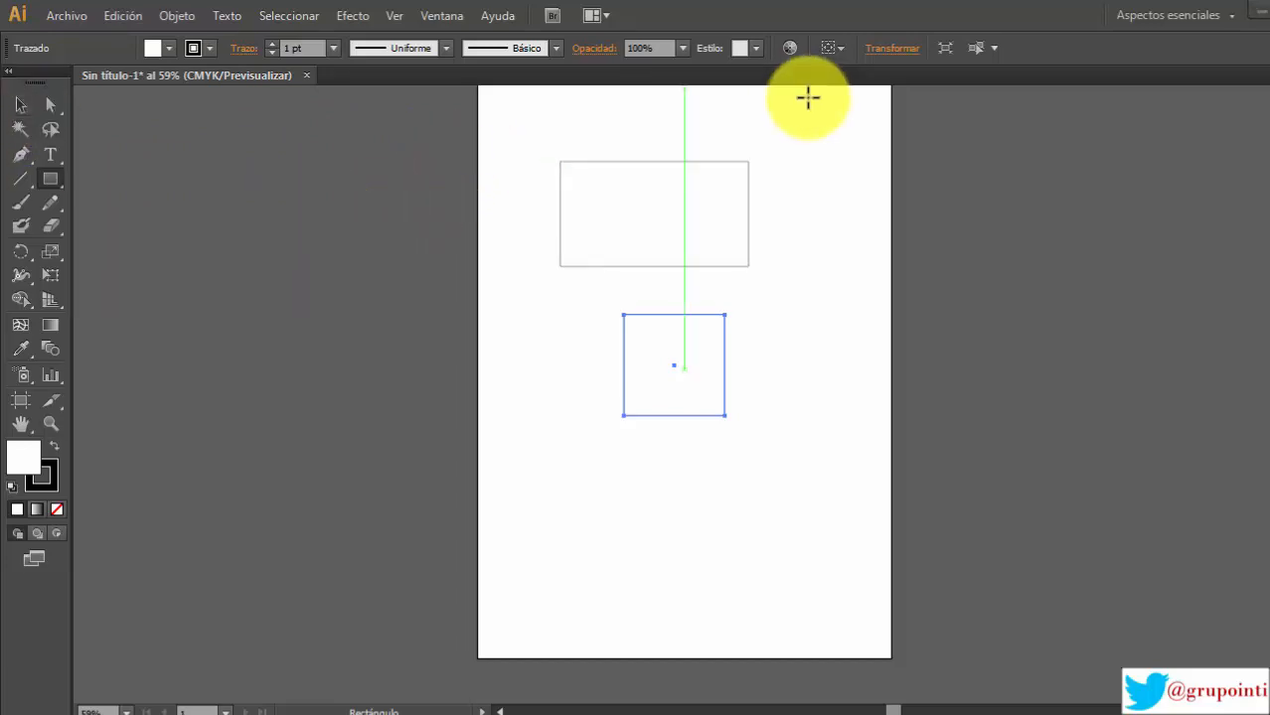
left_click(20, 104)
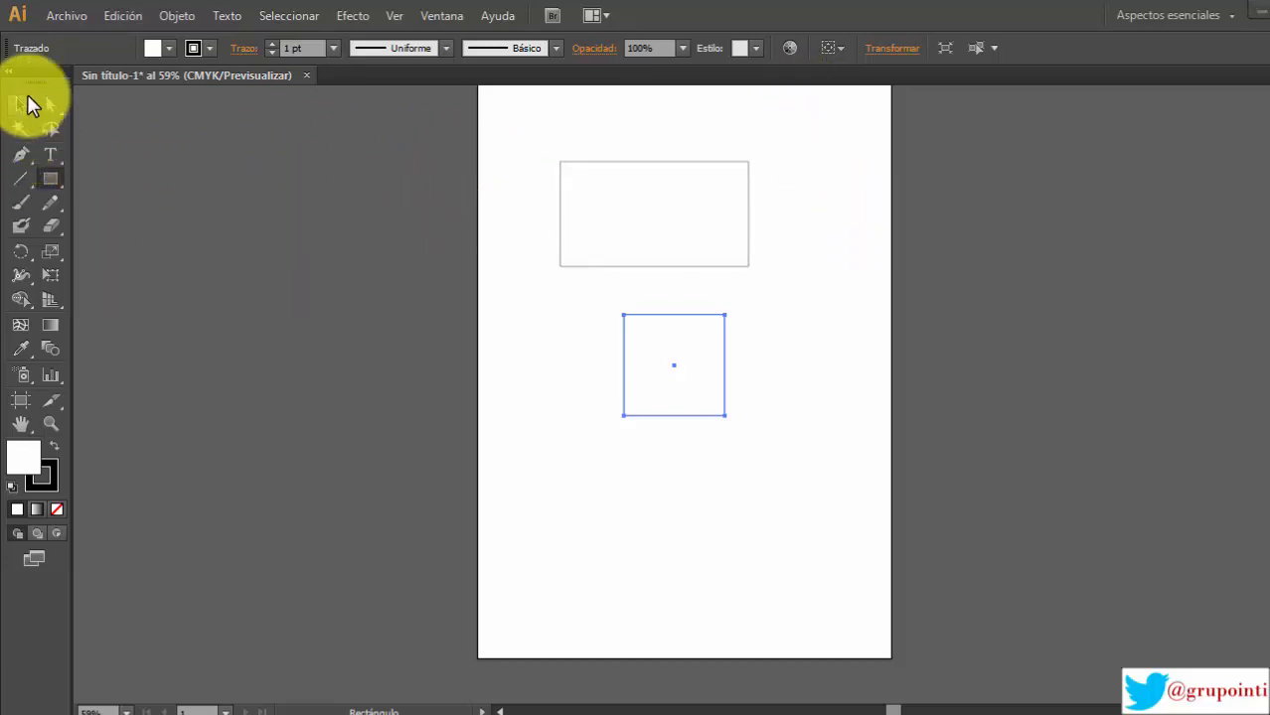
left_click(789, 256)
Step: Move the rectangle's upper-left anchor point inward, down and to the right, with the Direct Selection tool
scroll(790, 250, "up", 2)
scroll(791, 251, "down", 2)
scroll(666, 202, "up", 3)
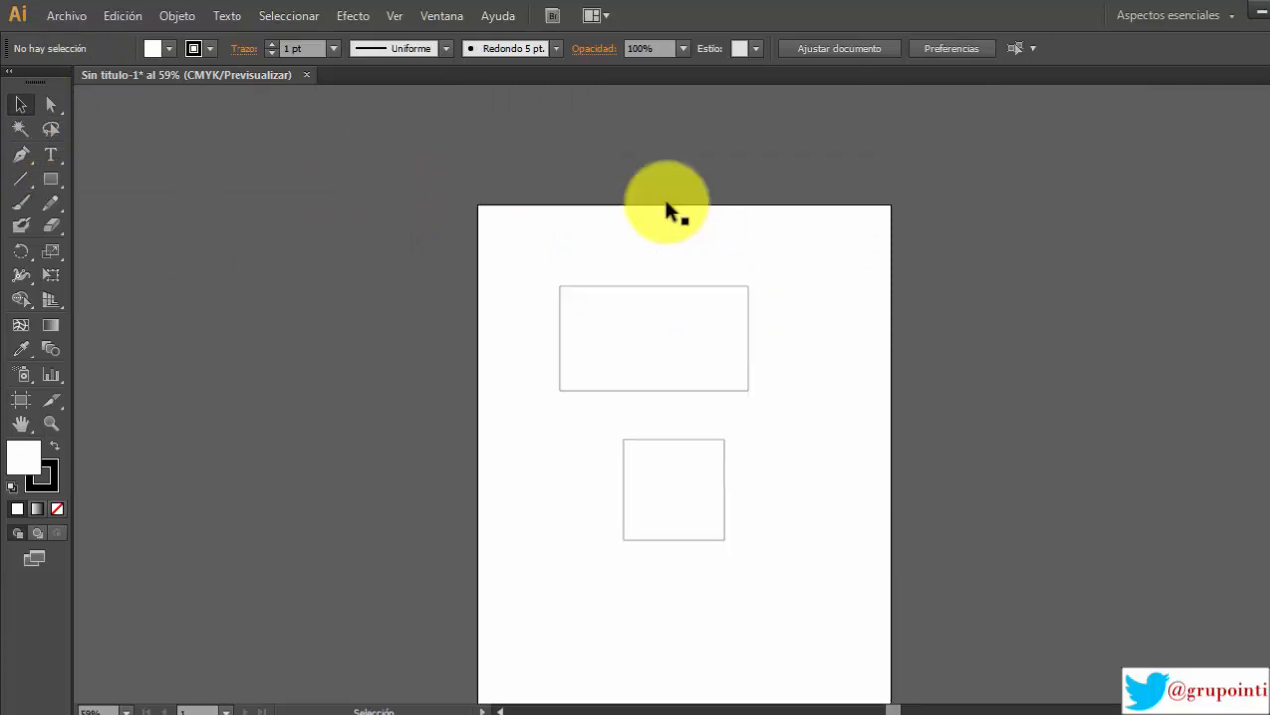
scroll(665, 202, "down", 2)
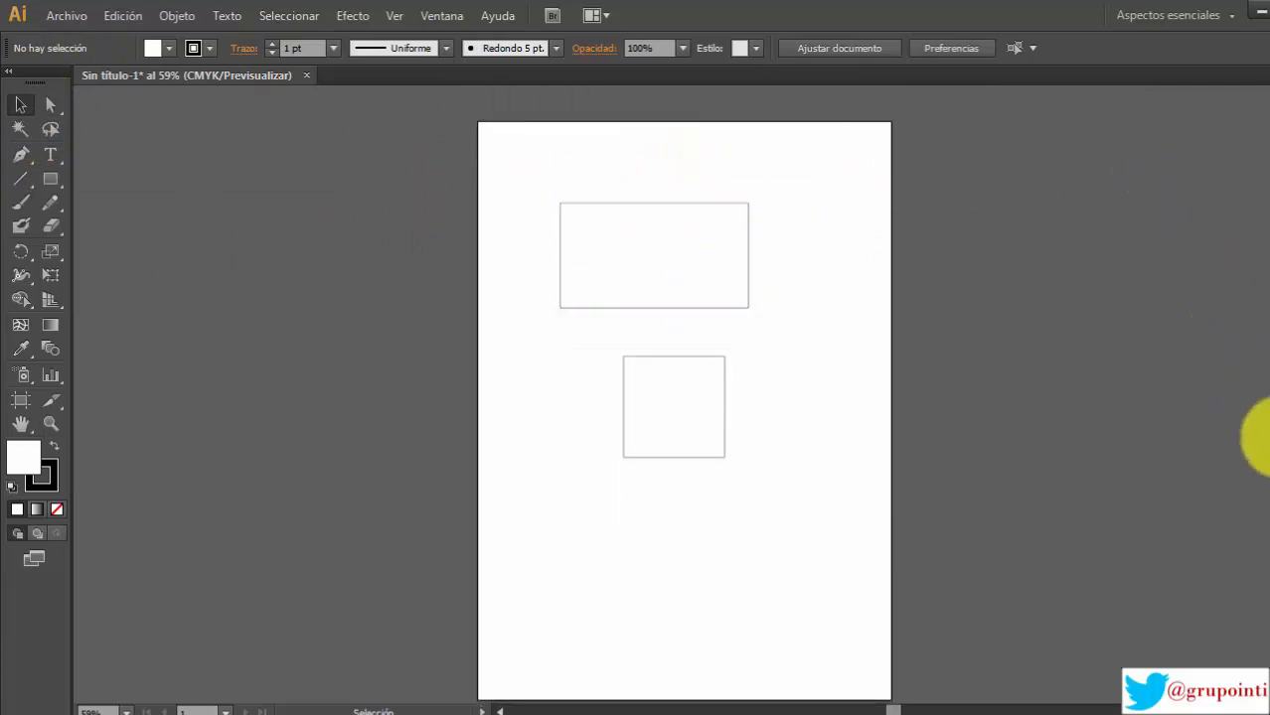
scroll(1266, 397, "down", 3)
scroll(1266, 397, "up", 2)
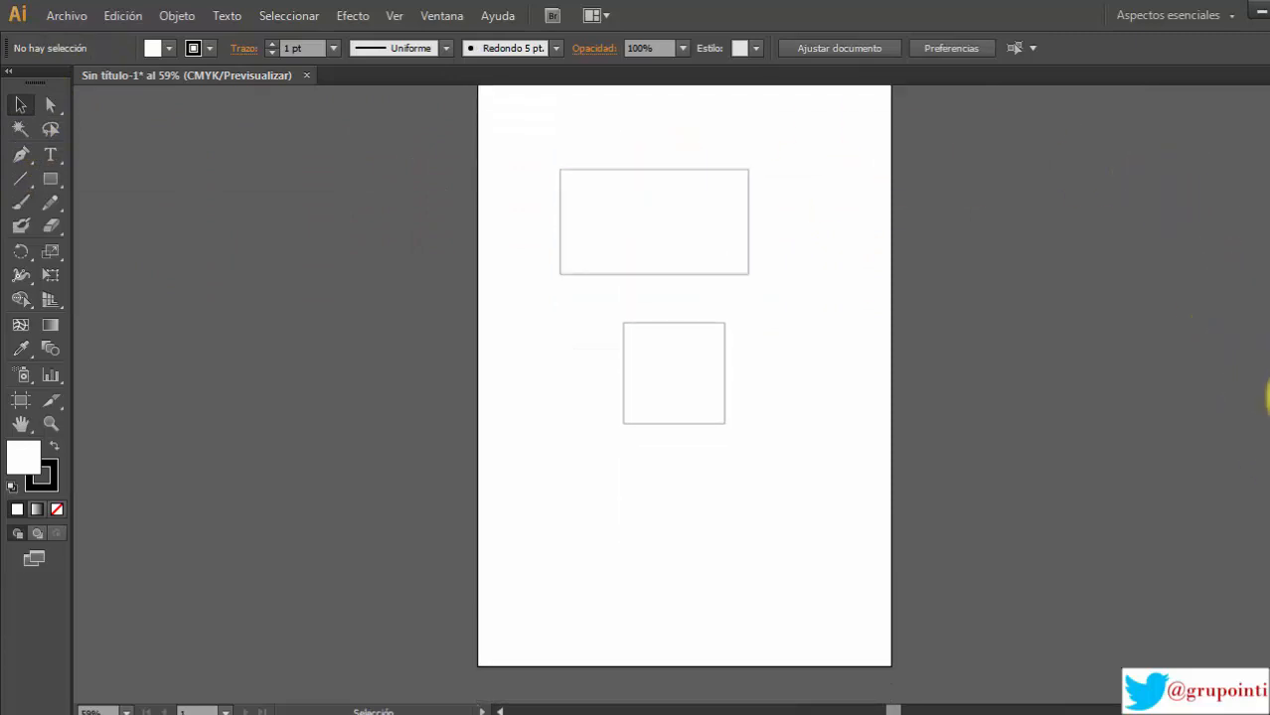
left_click(47, 102)
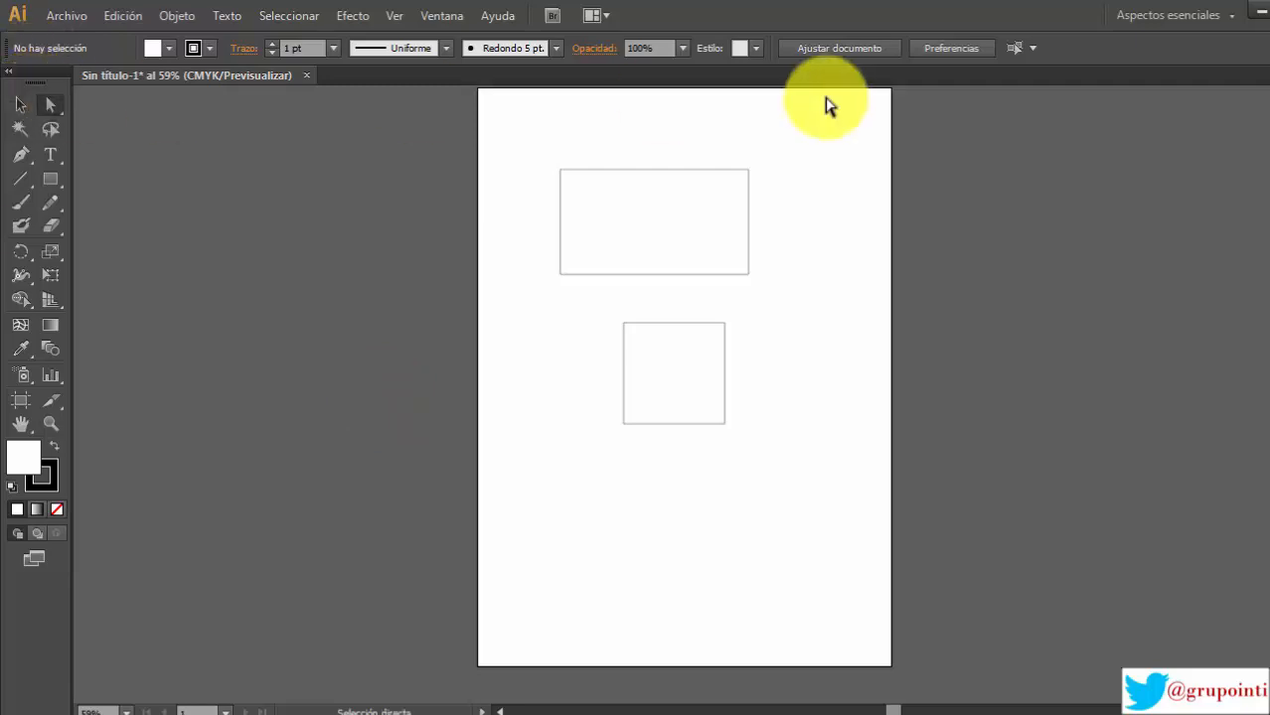
left_click(639, 171)
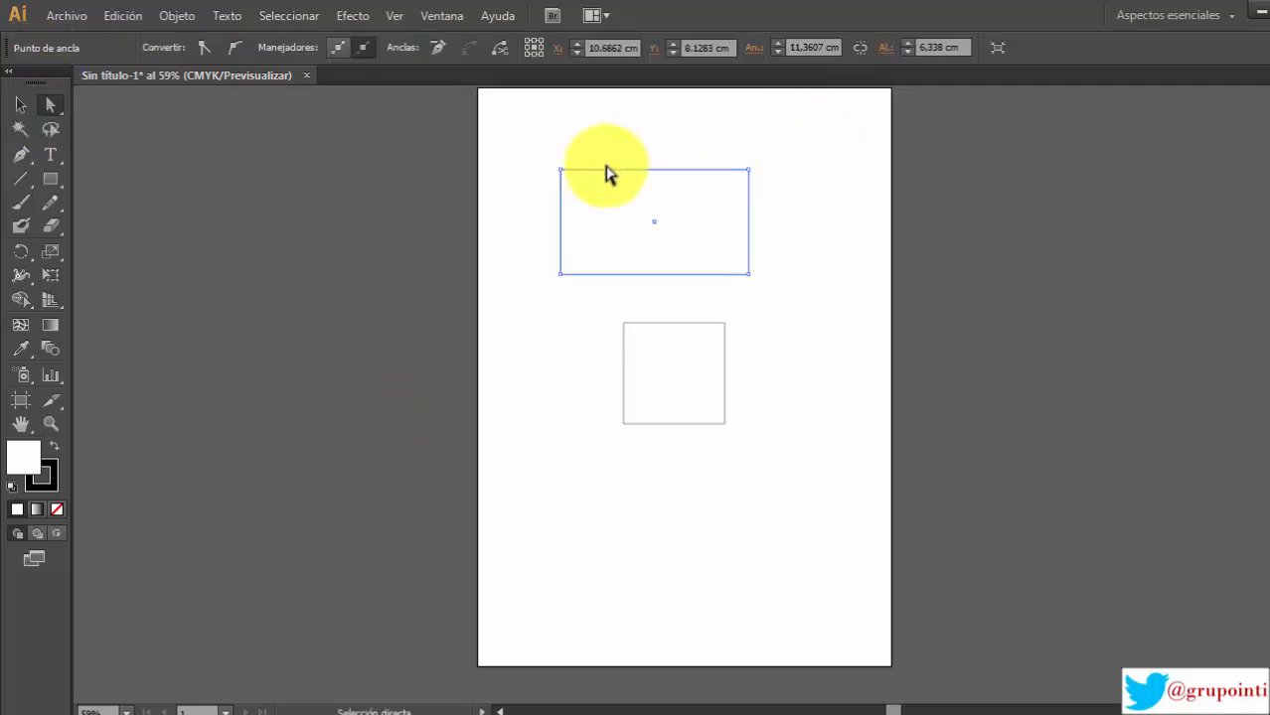
left_click(562, 171)
left_click_drag(562, 173, 615, 215)
Step: Select the distorted rectangle and the square together and move them to the artboard's upper-left corner
left_click(20, 104)
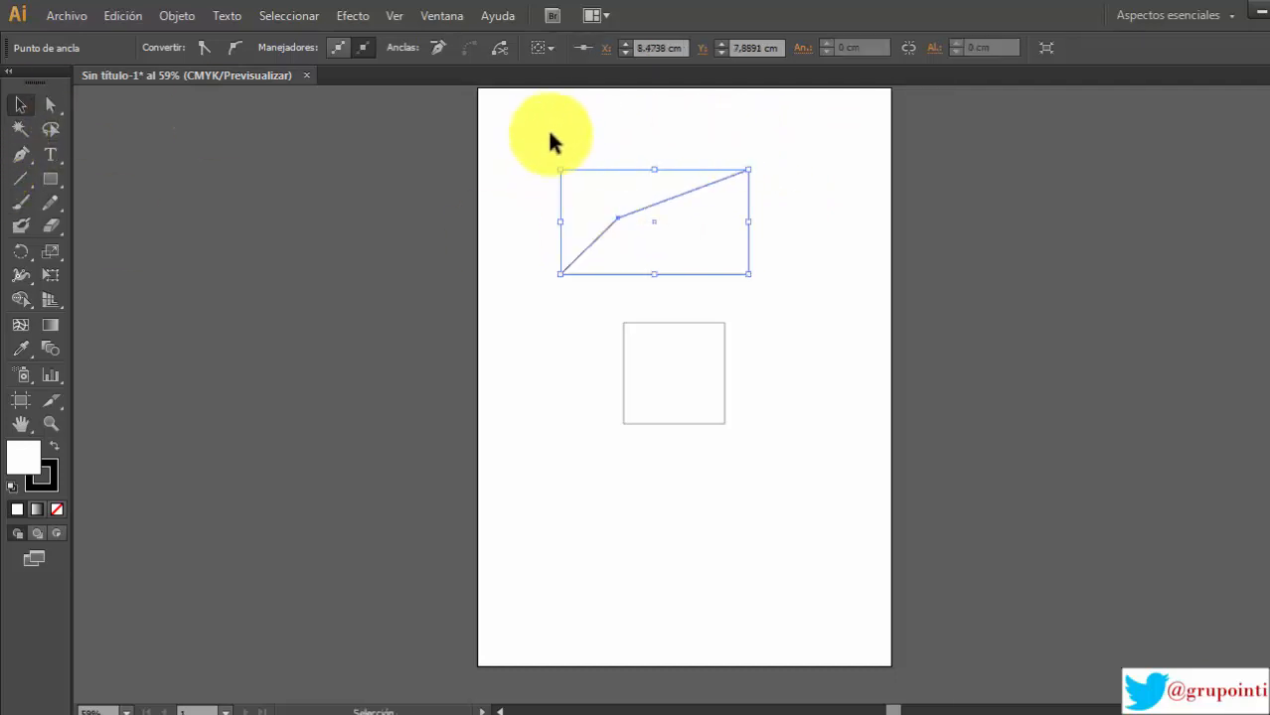
left_click_drag(548, 130, 699, 463)
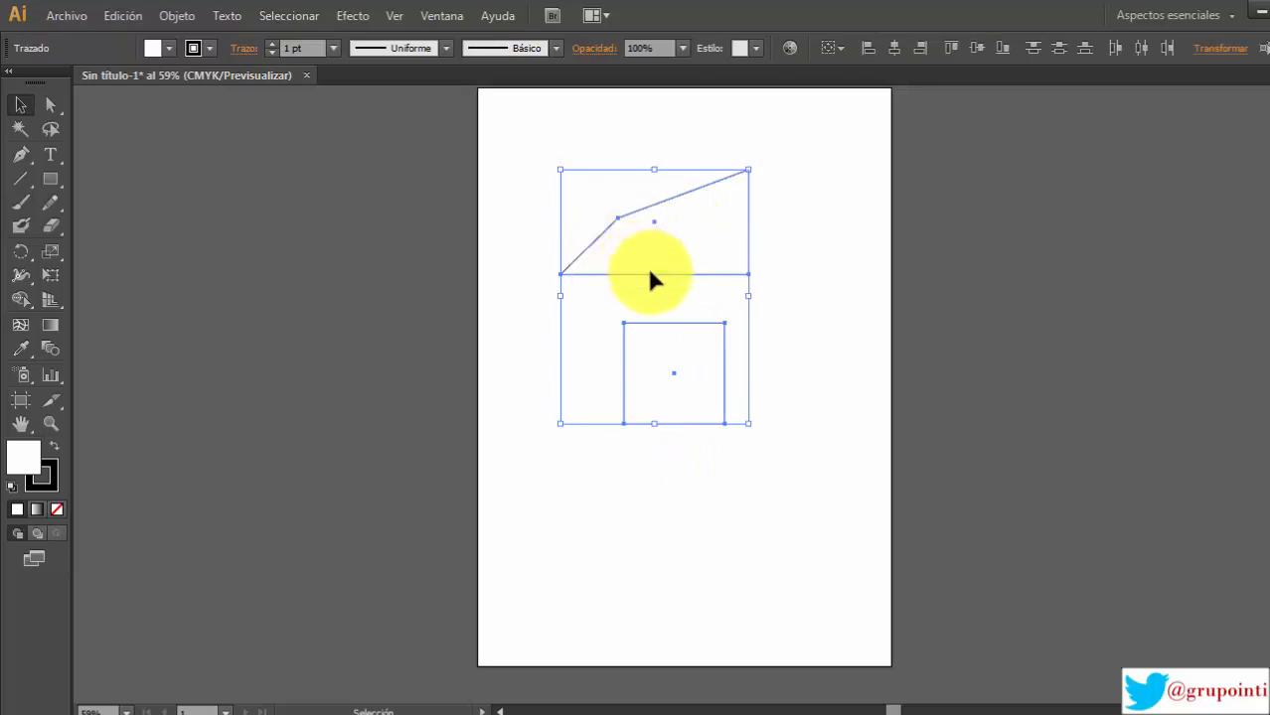
left_click_drag(657, 274, 584, 193)
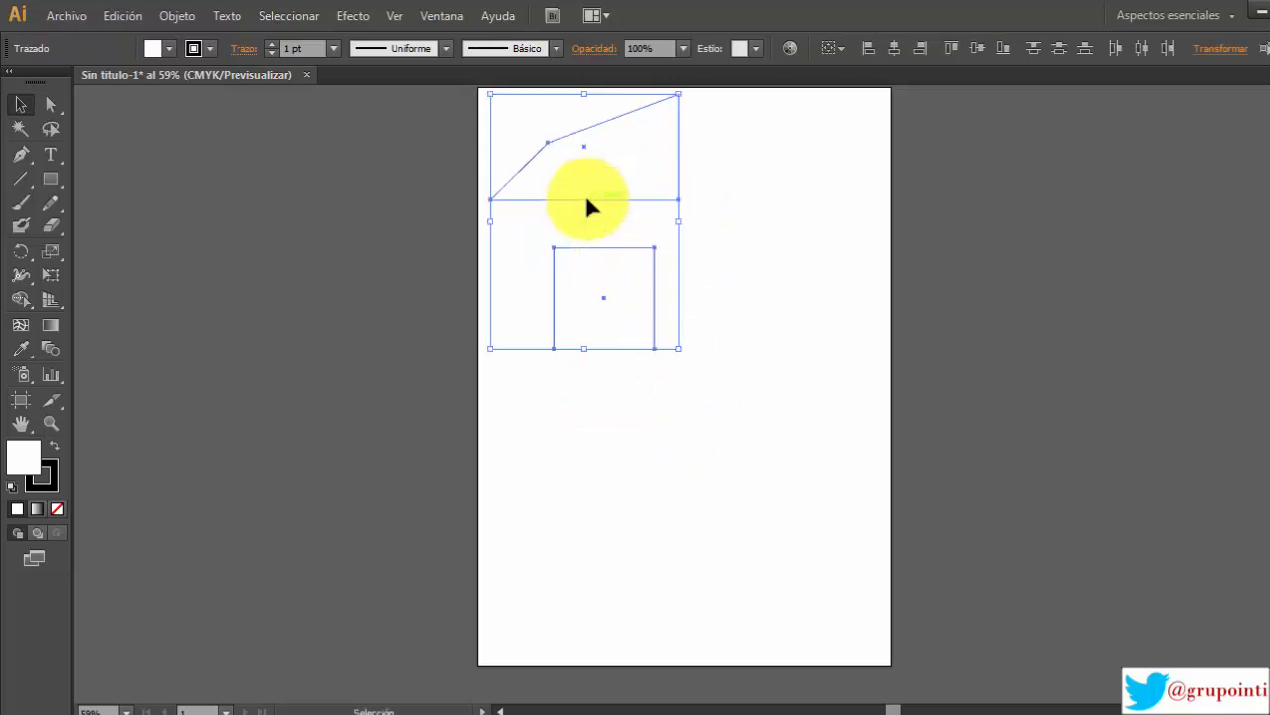
left_click(733, 229)
scroll(733, 229, "up", 2)
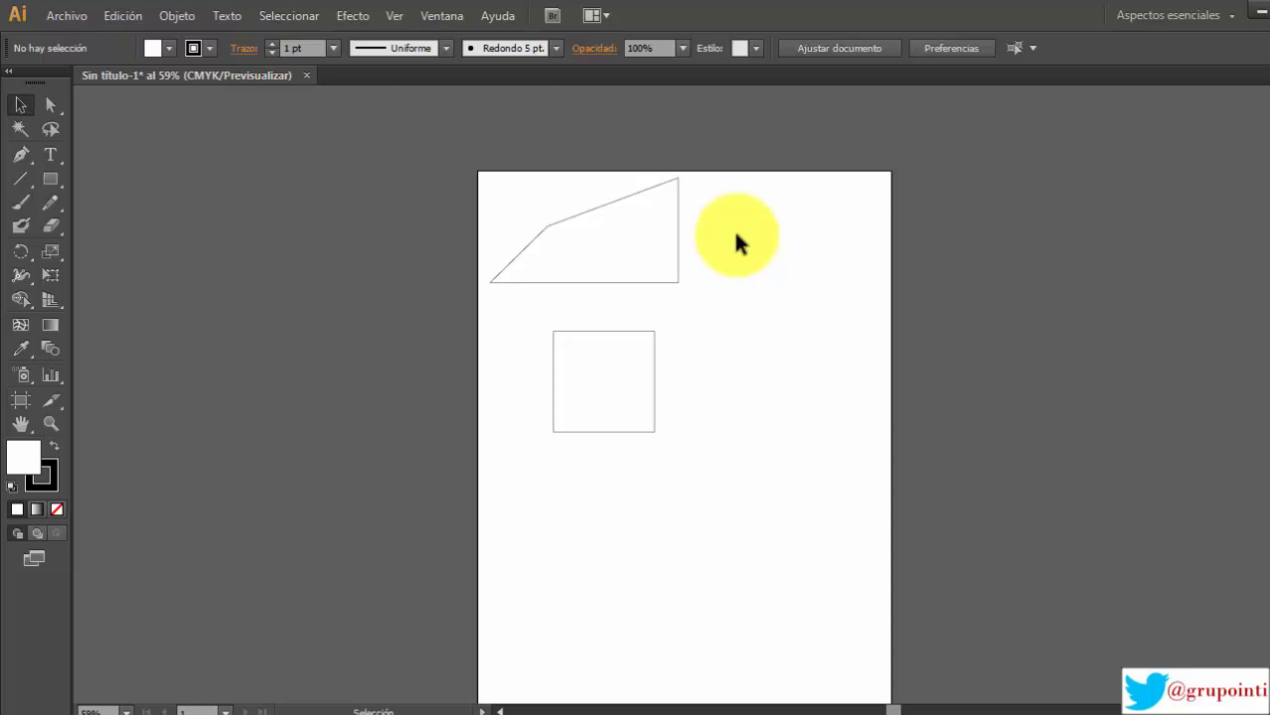
left_click_drag(530, 171, 625, 529)
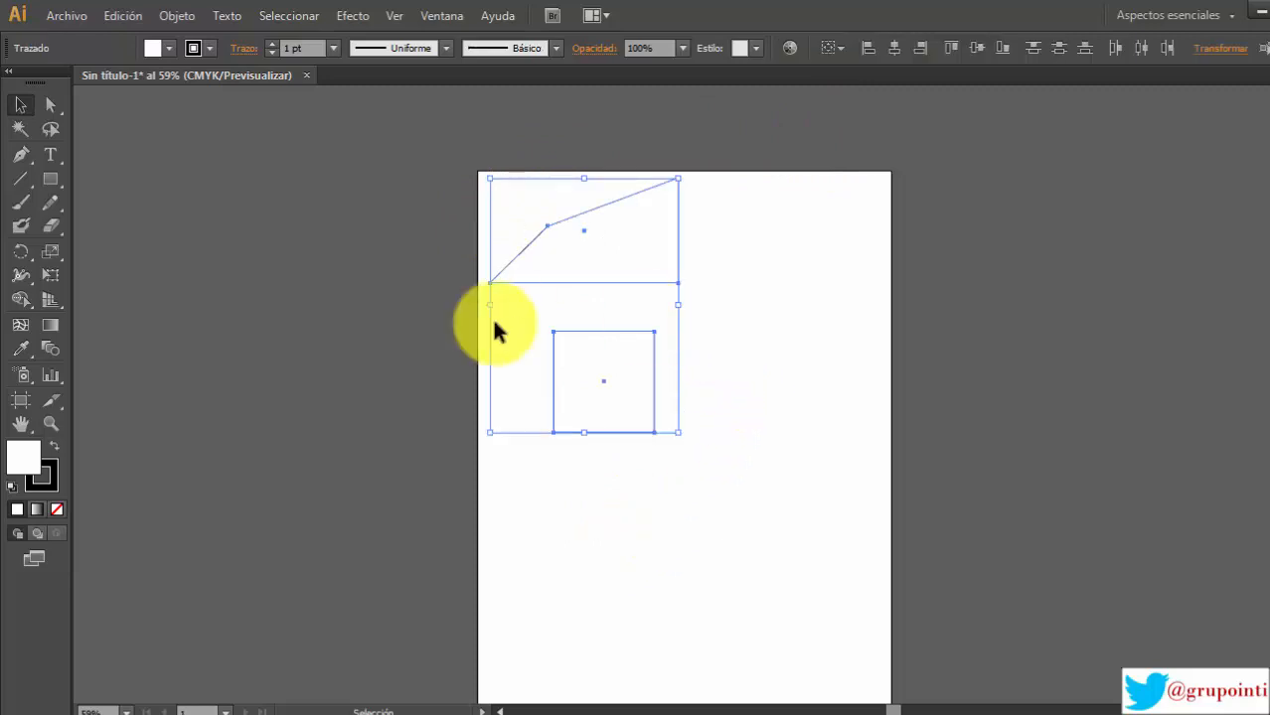
left_click(220, 212)
Step: Draw a closed, irregular six-point shape with a notch in its right side beside the distorted rectangle using the Pen tool
left_click(19, 156)
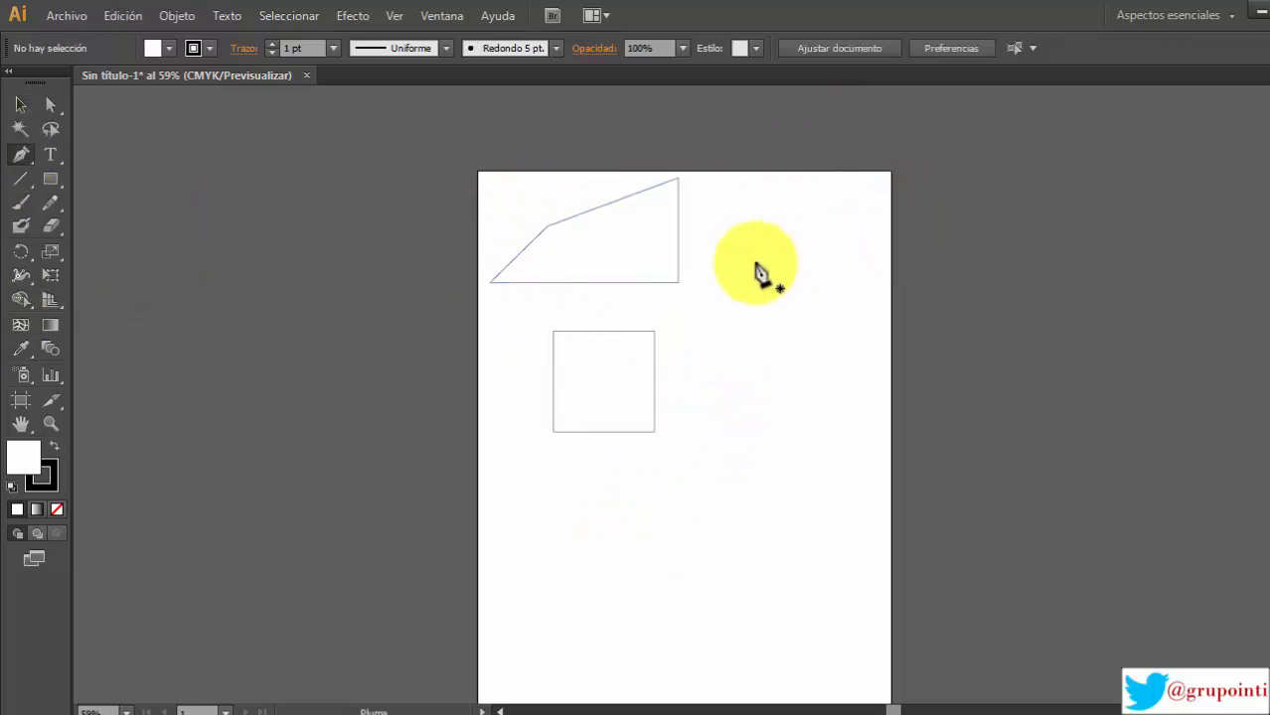
left_click(766, 220)
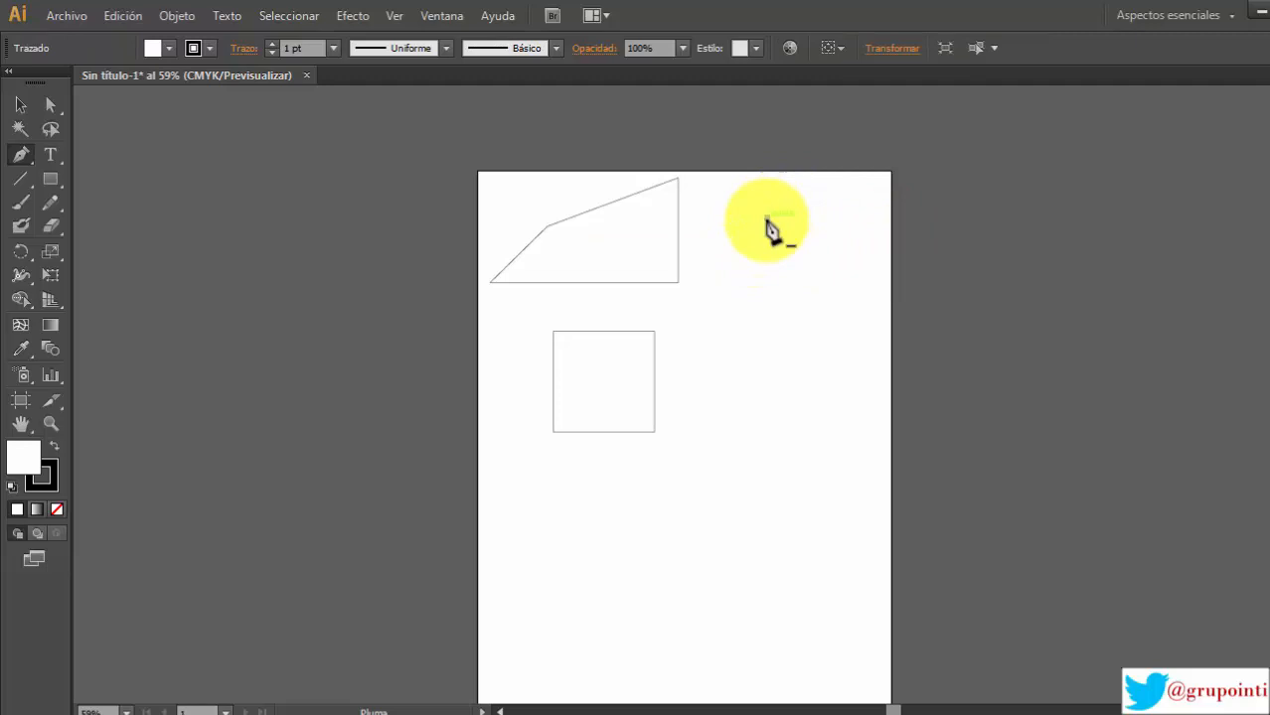
left_click(722, 323)
left_click(767, 387)
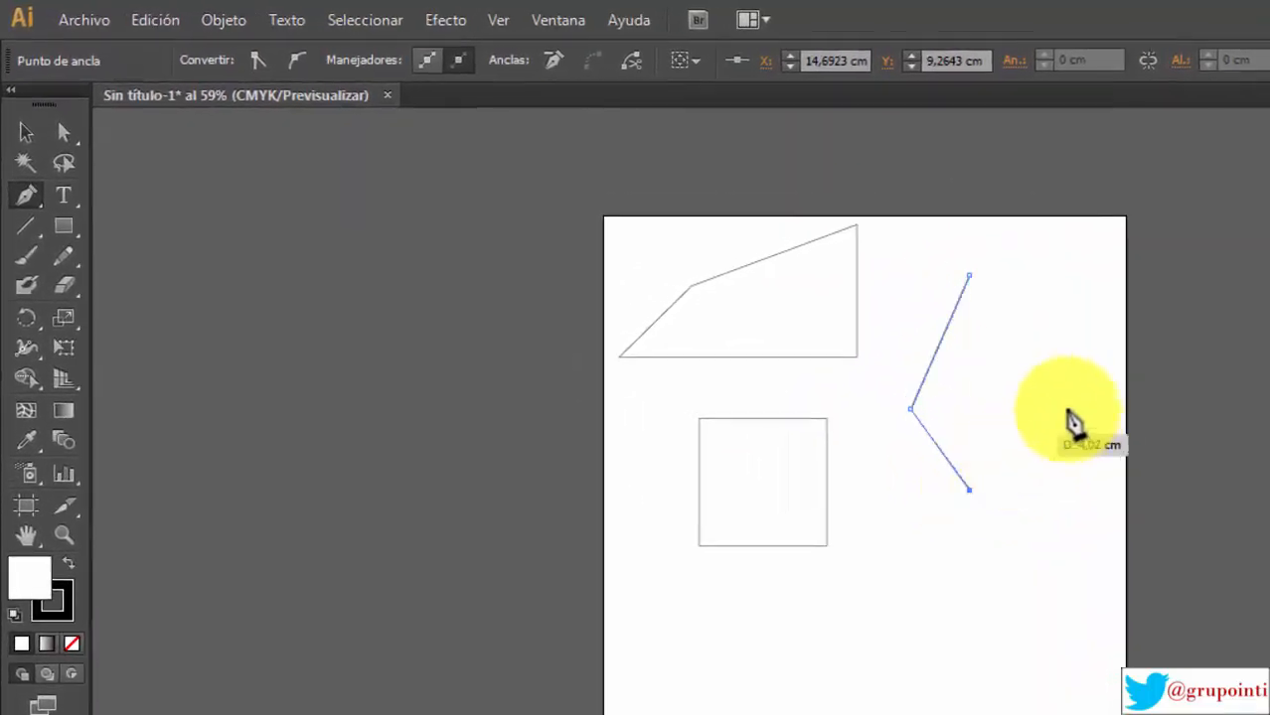
left_click(1075, 406)
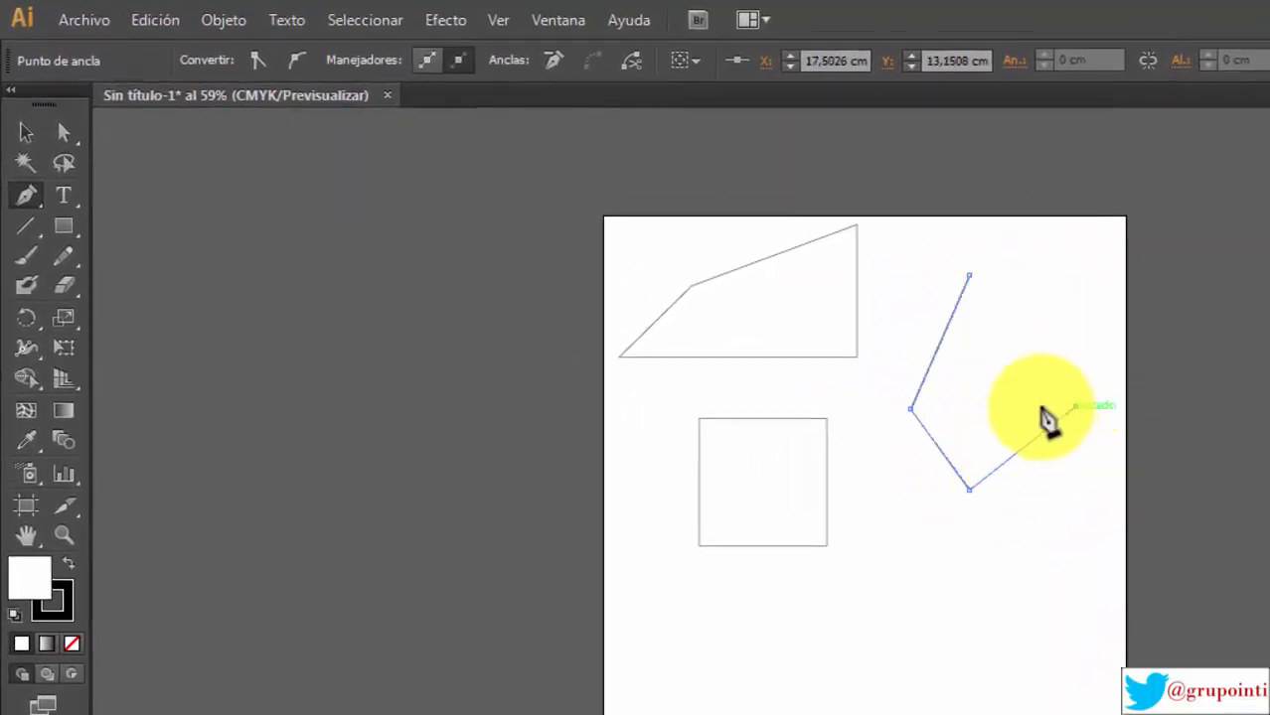
left_click(978, 406)
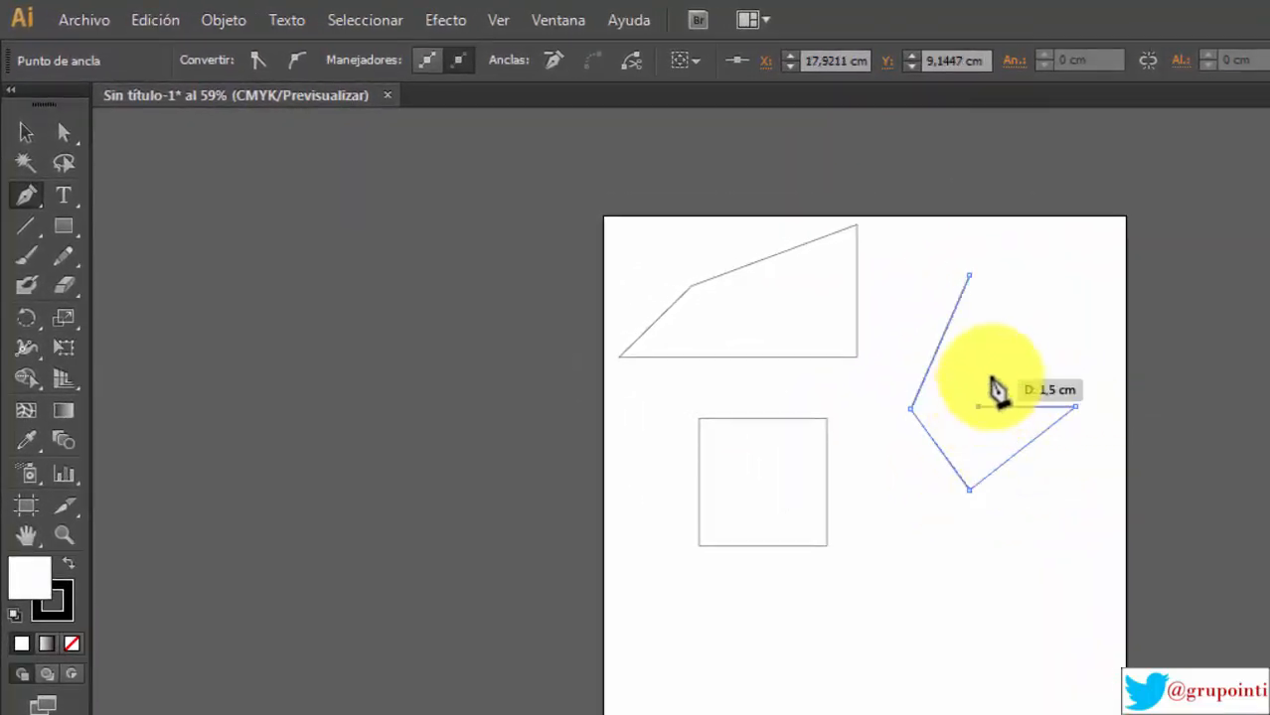
left_click(1037, 335)
left_click(969, 277)
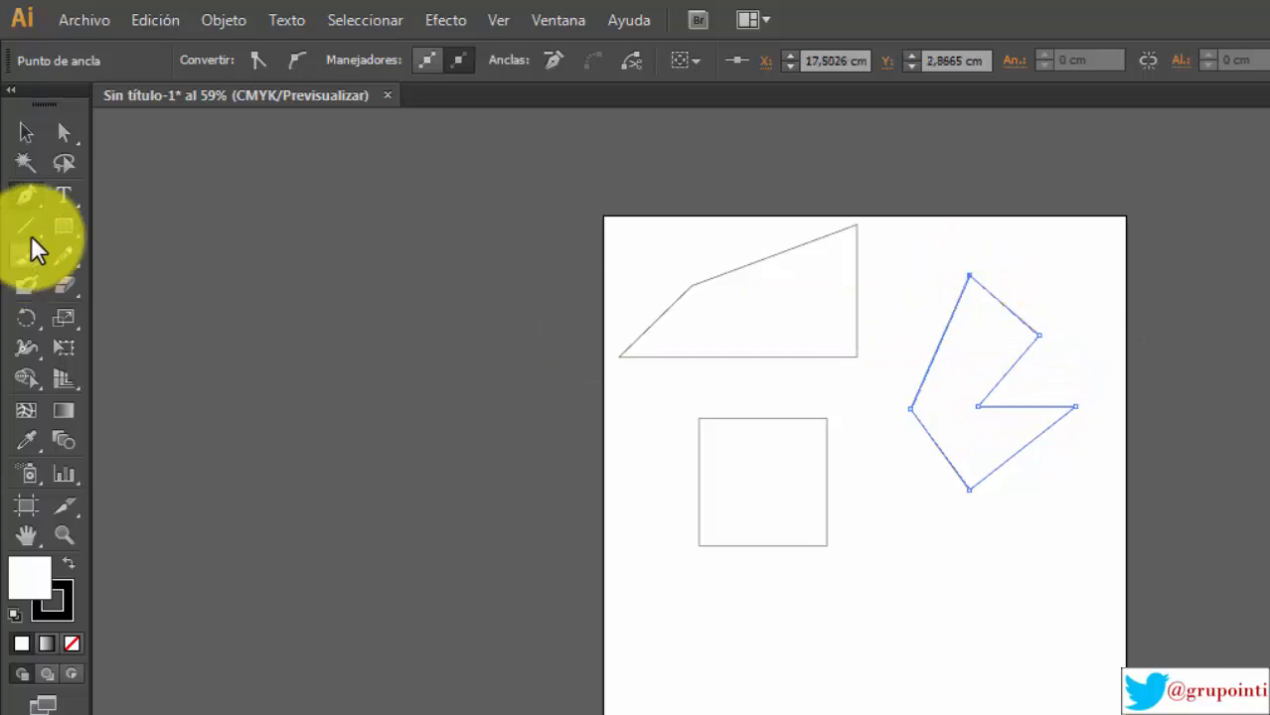
left_click(26, 131)
left_click(685, 405)
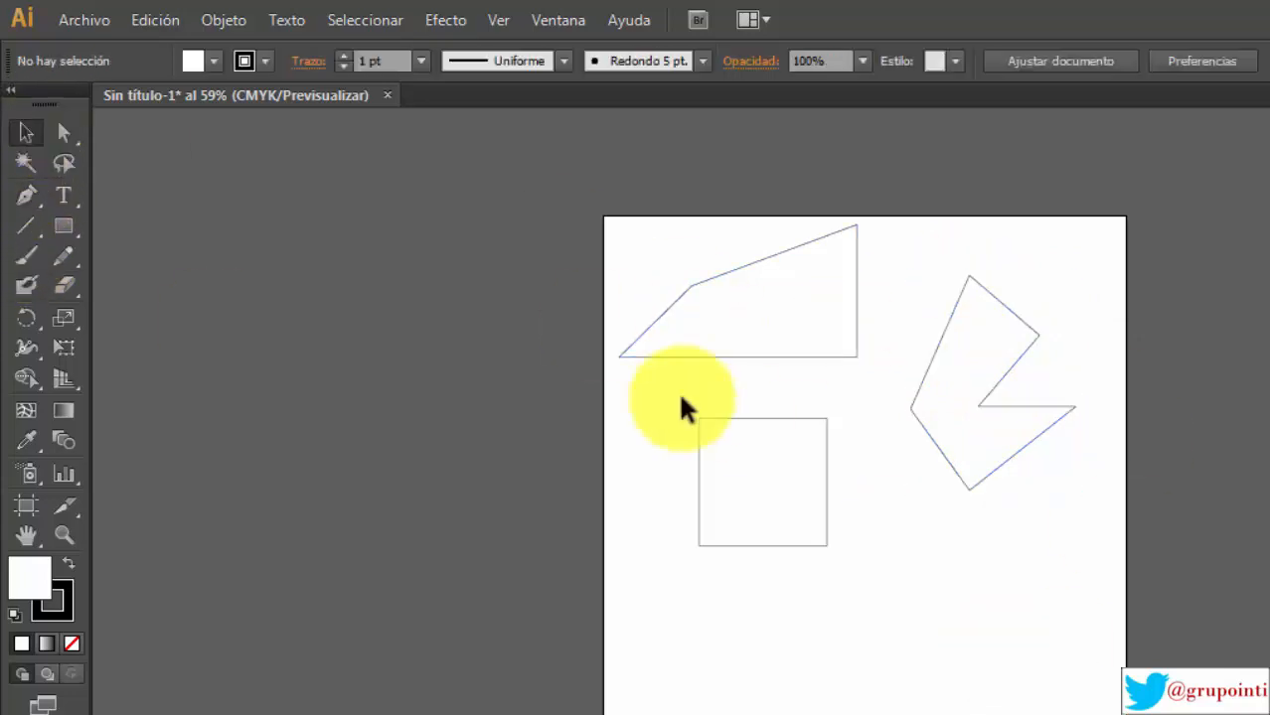
left_click(718, 425)
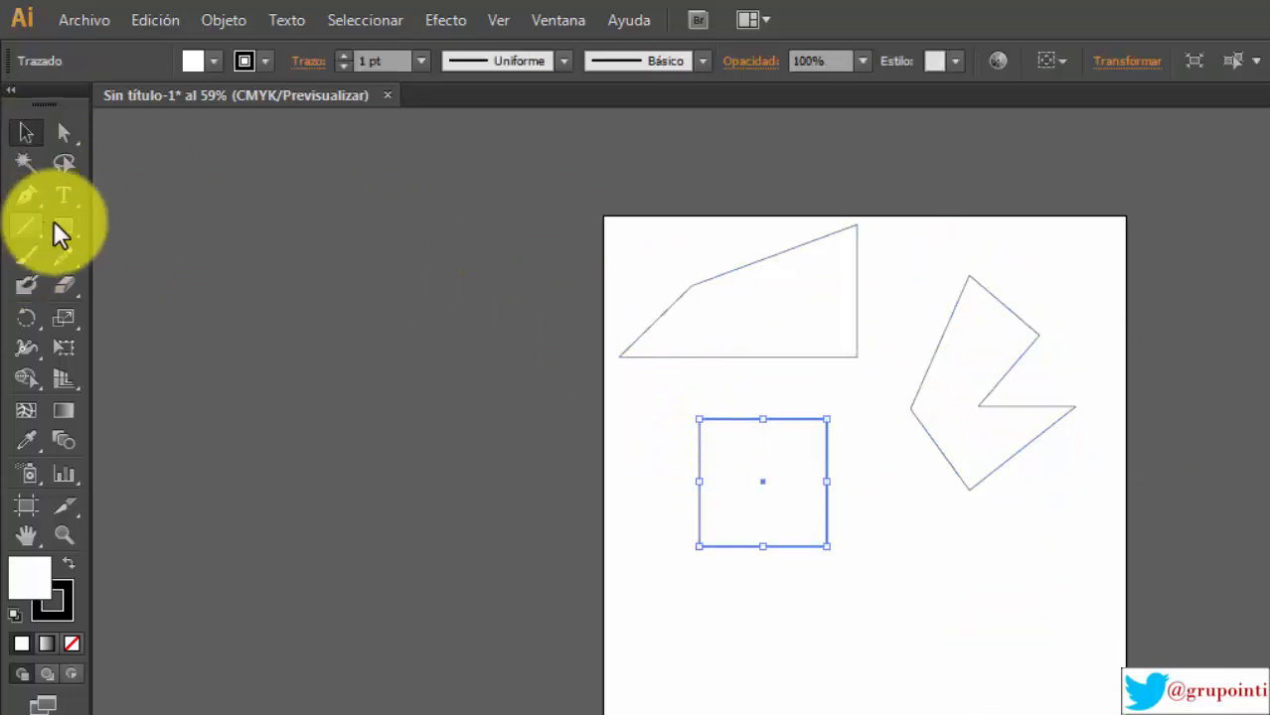
left_click(1106, 652)
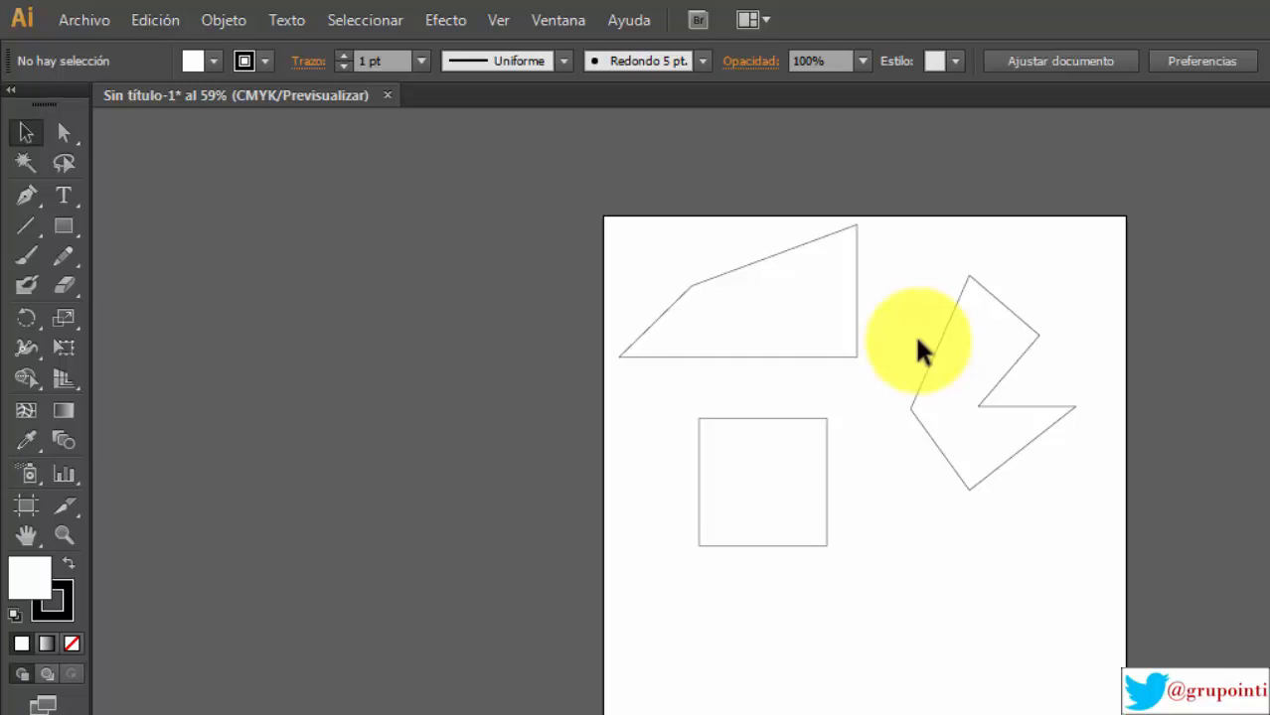
left_click(990, 408)
left_click(1157, 445)
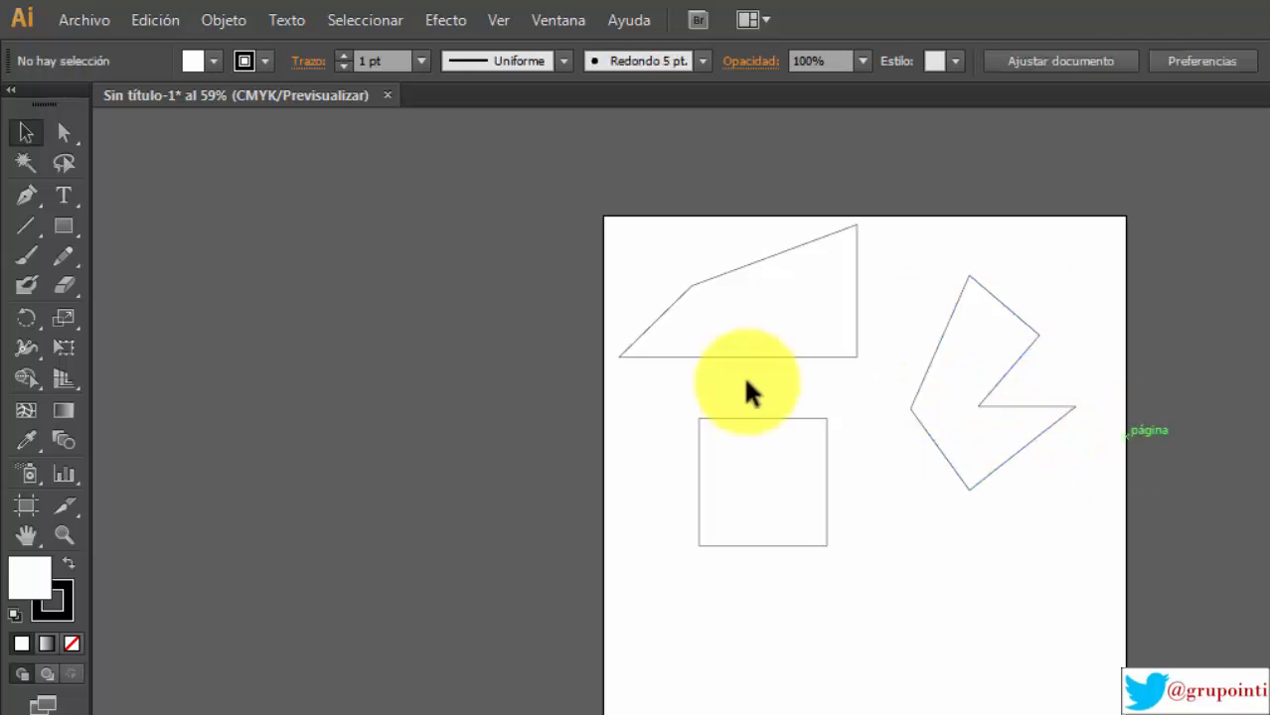
left_click_drag(560, 210, 973, 625)
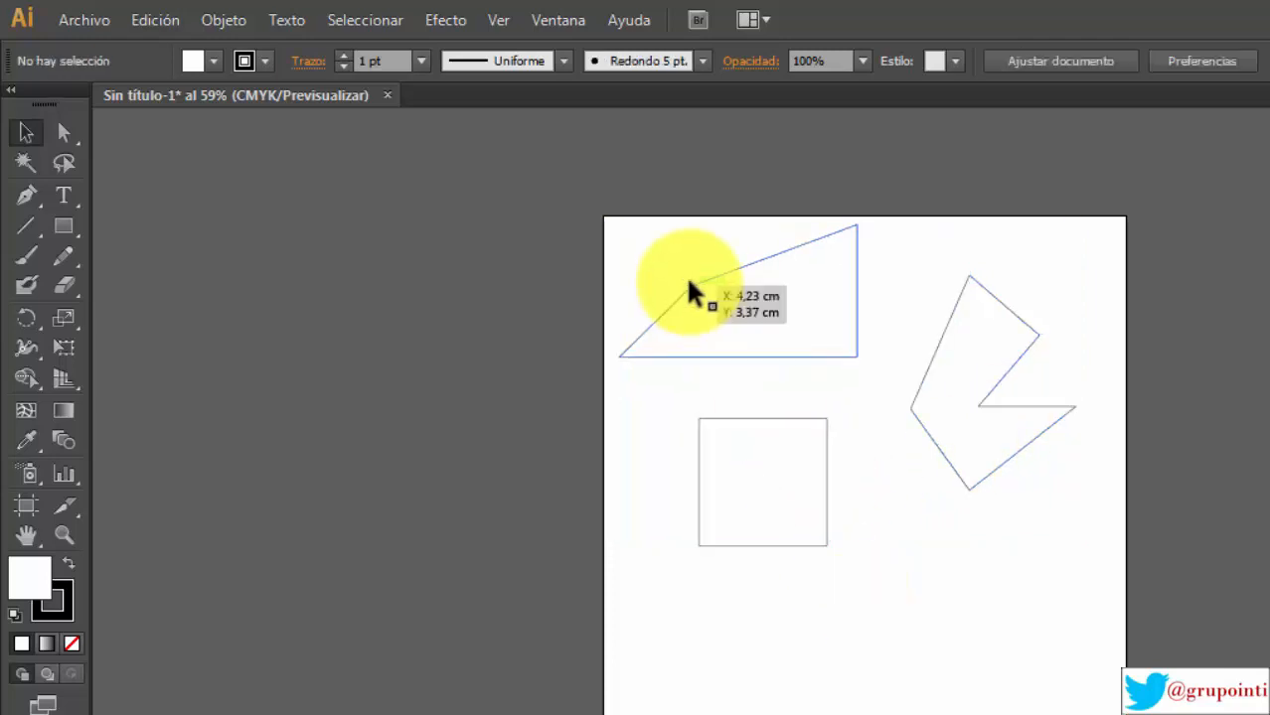
Step: Select all three shapes on the artboard and delete them
left_click_drag(652, 249, 1003, 678)
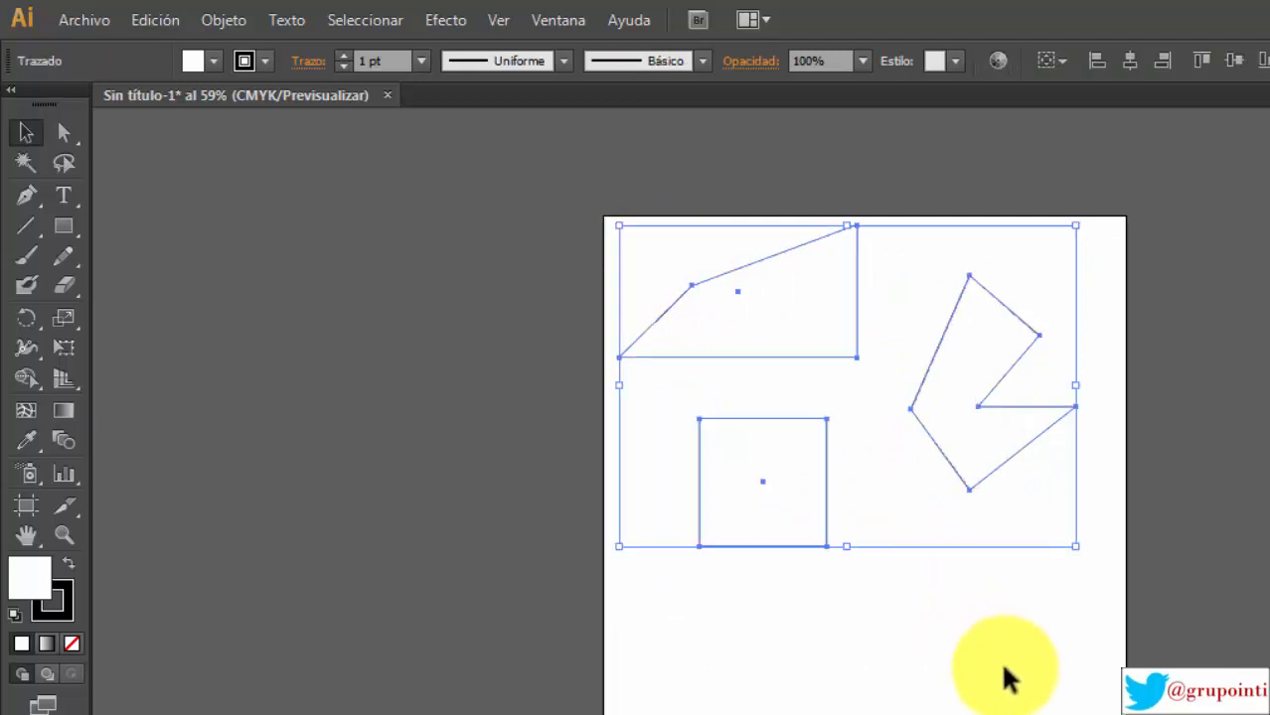
left_click(1004, 679)
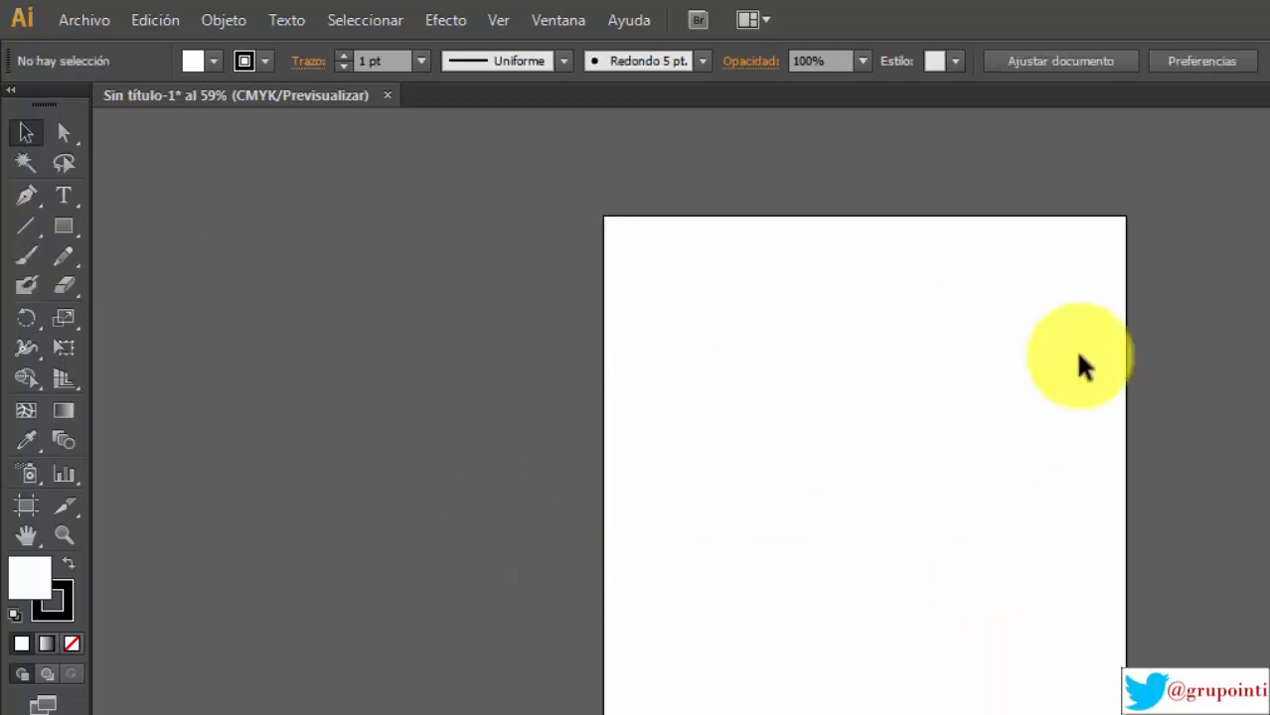
scroll(909, 365, "down", 2)
scroll(909, 366, "up", 1)
scroll(909, 366, "down", 1)
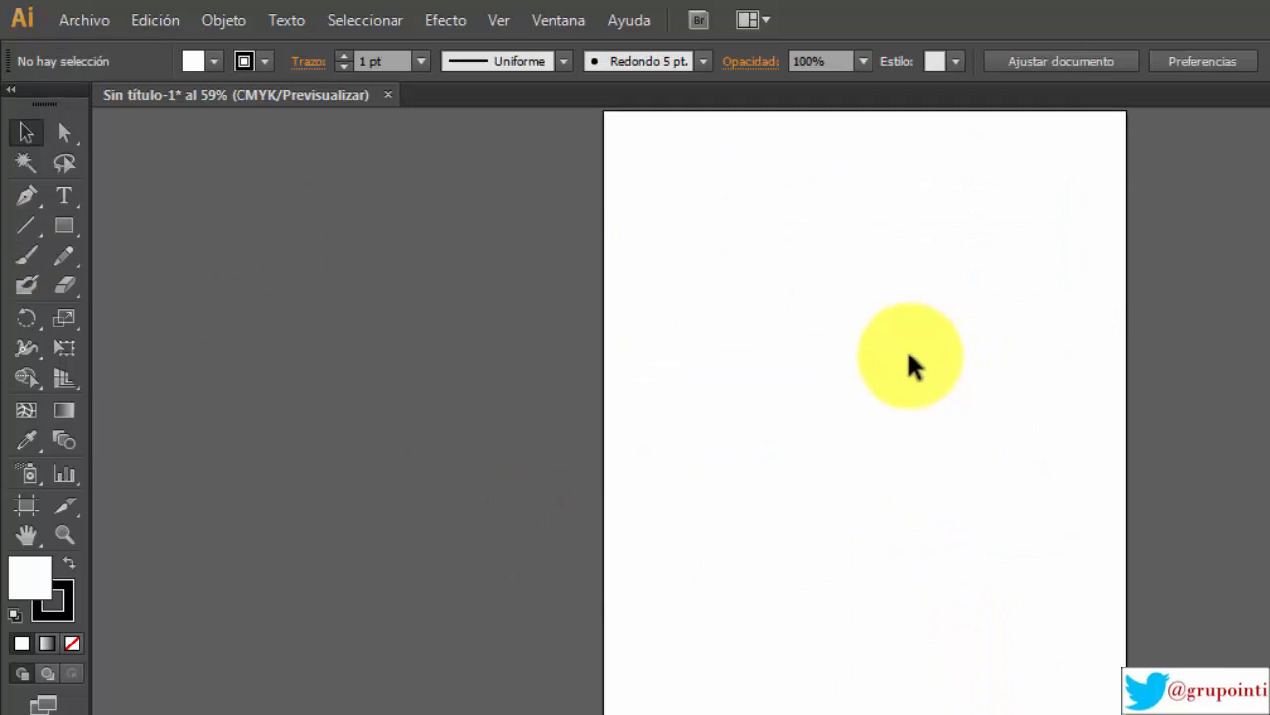
Step: Draw a straight diagonal line with the Pen tool from the artboard's upper left, ending at about X 19.7 cm, Y 9.9 cm
scroll(908, 366, "up", 1)
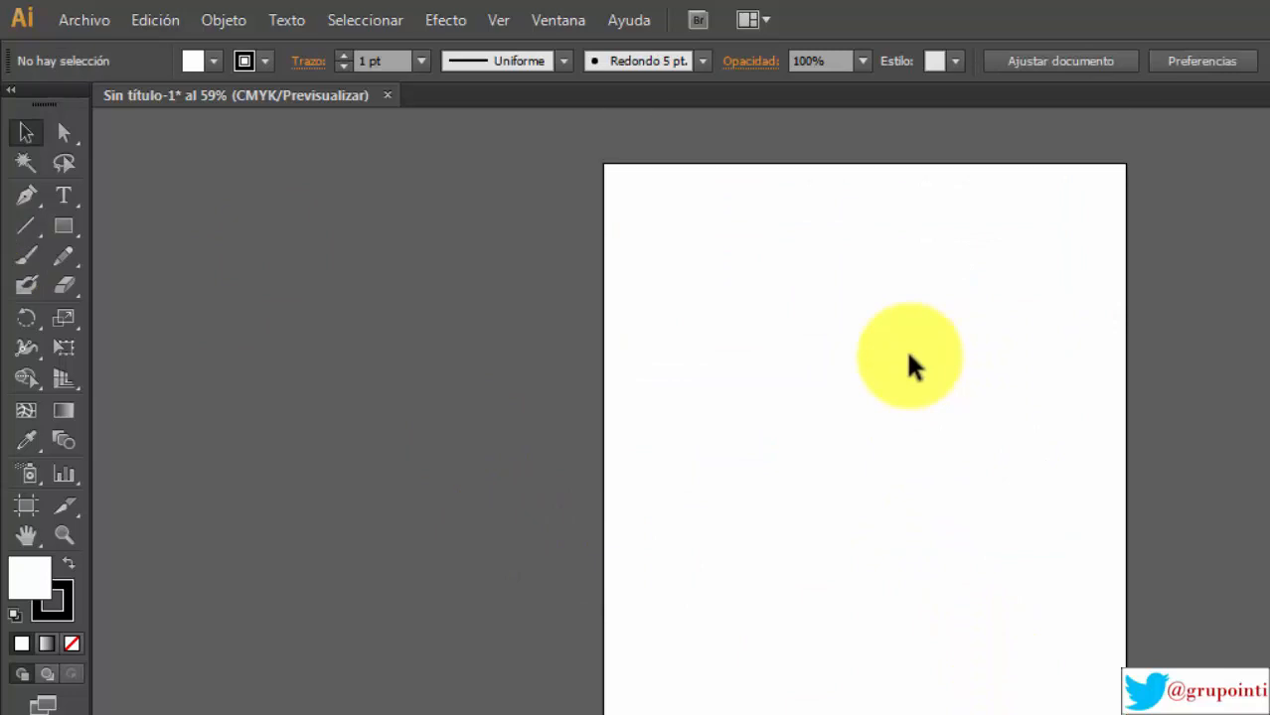
key("p")
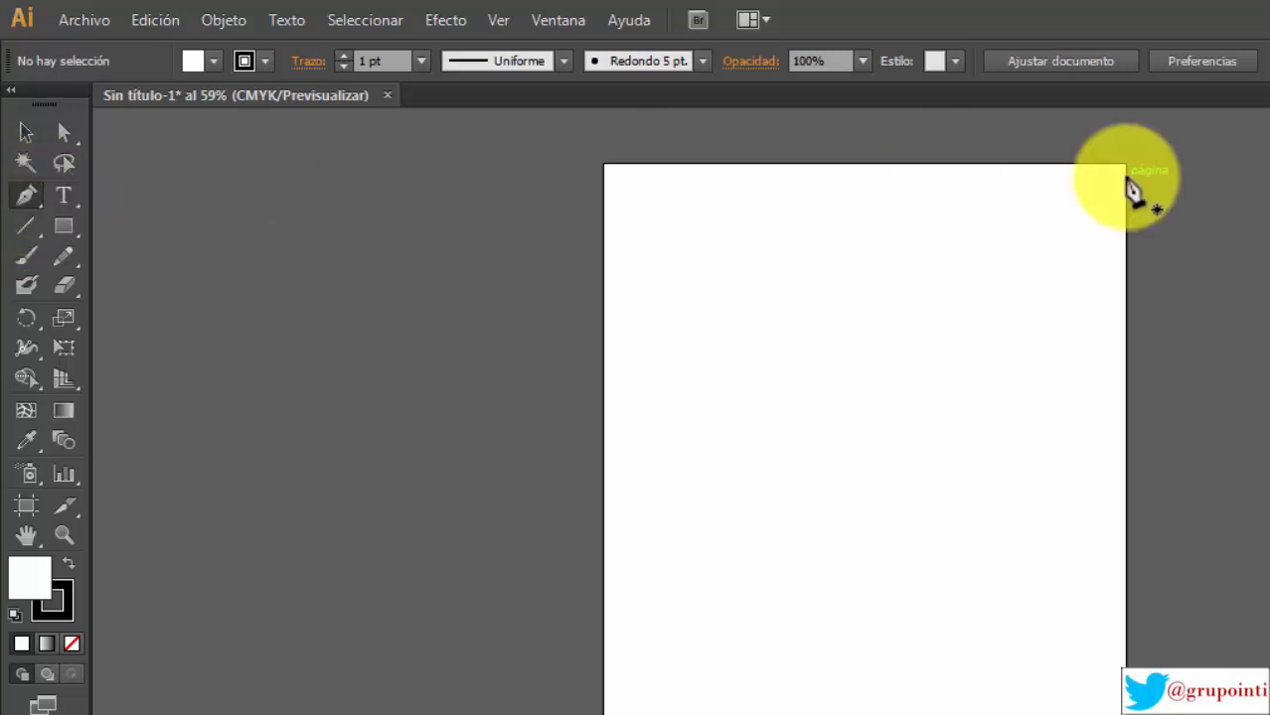
left_click(21, 136)
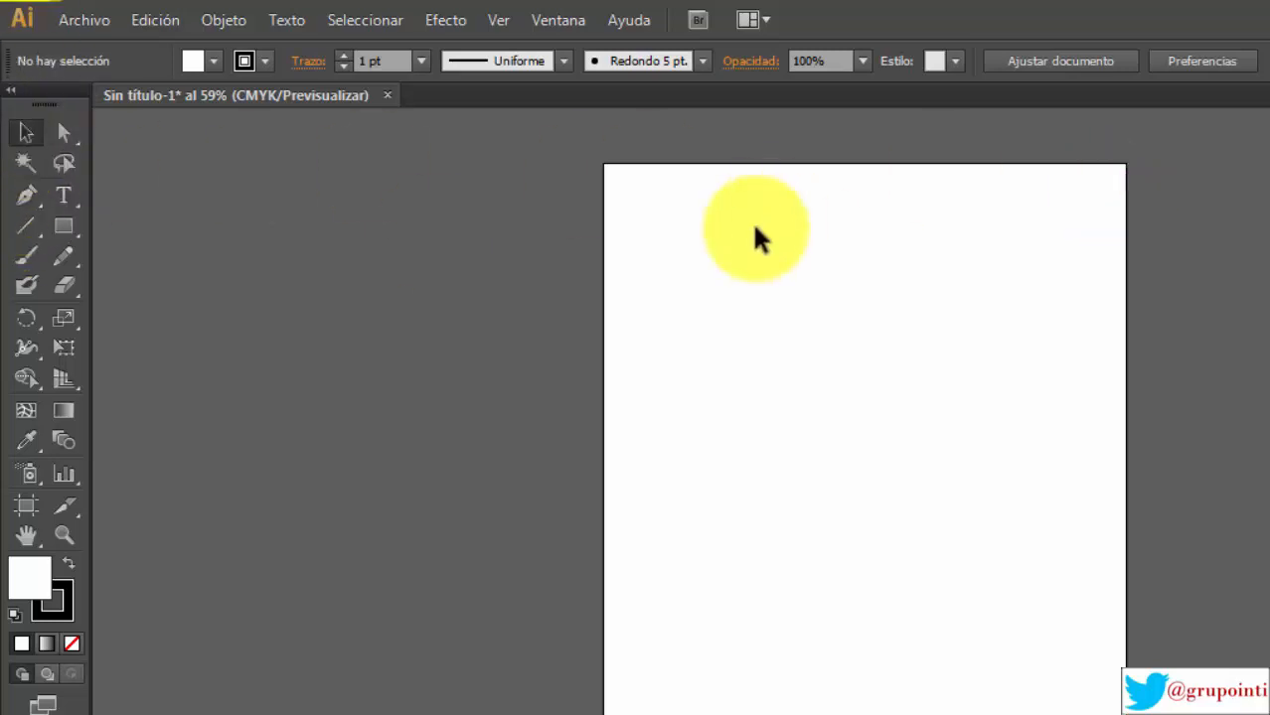
left_click(23, 203)
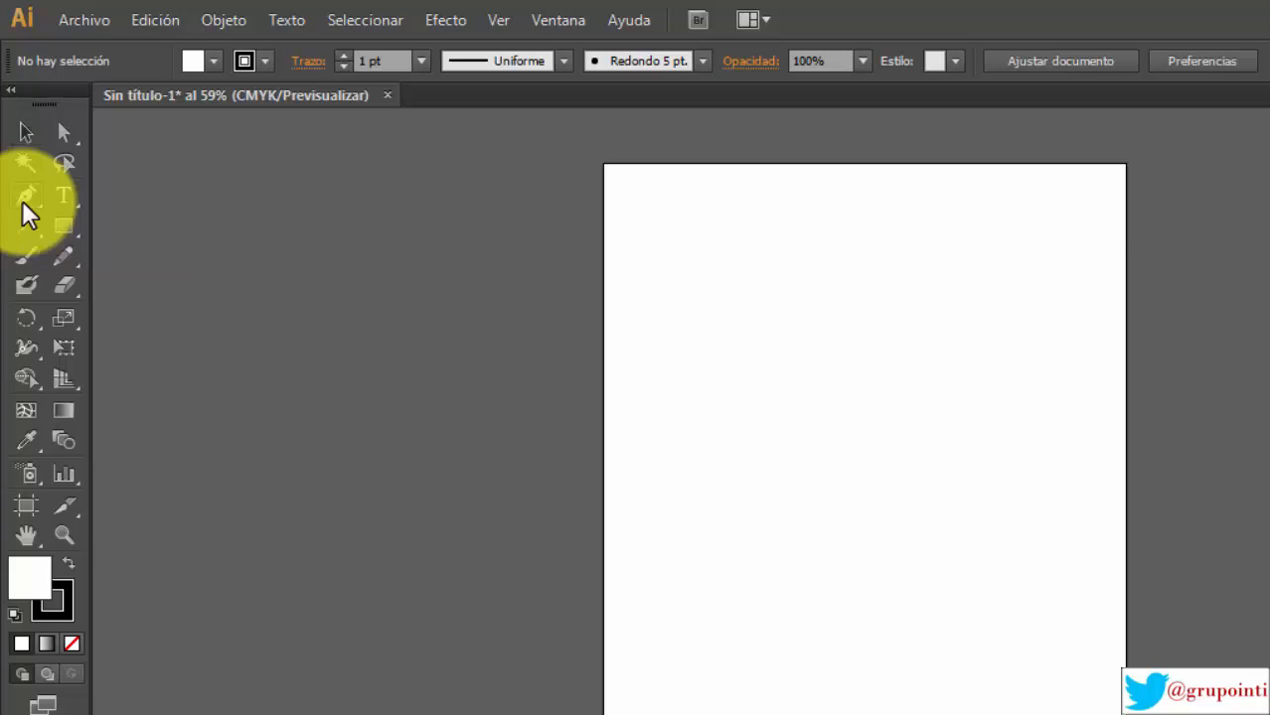
left_click(35, 213)
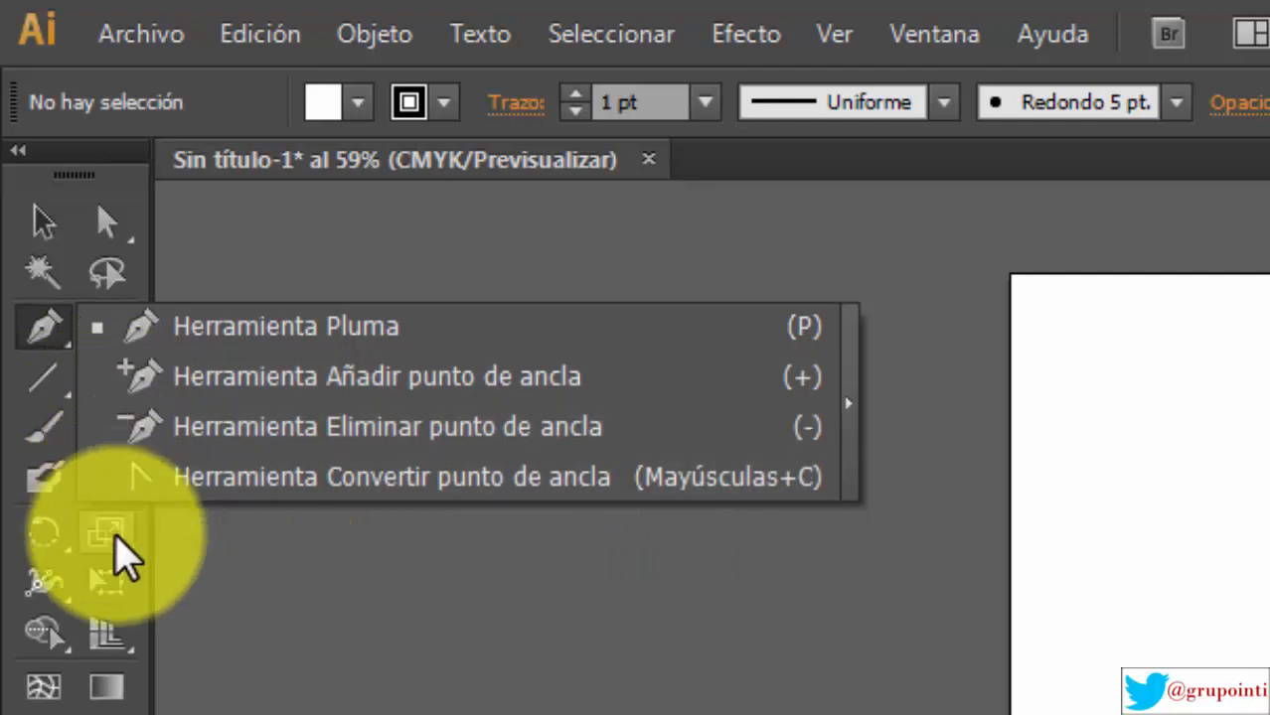
left_click(376, 334)
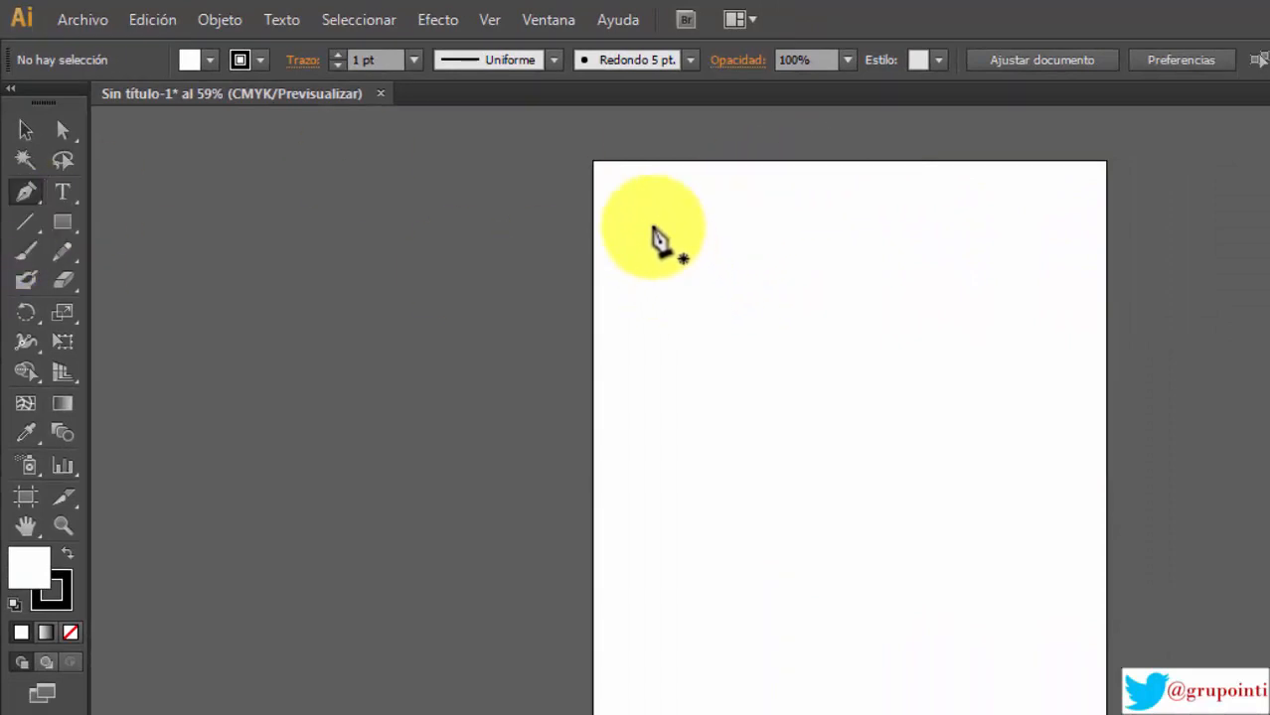
left_click(652, 227)
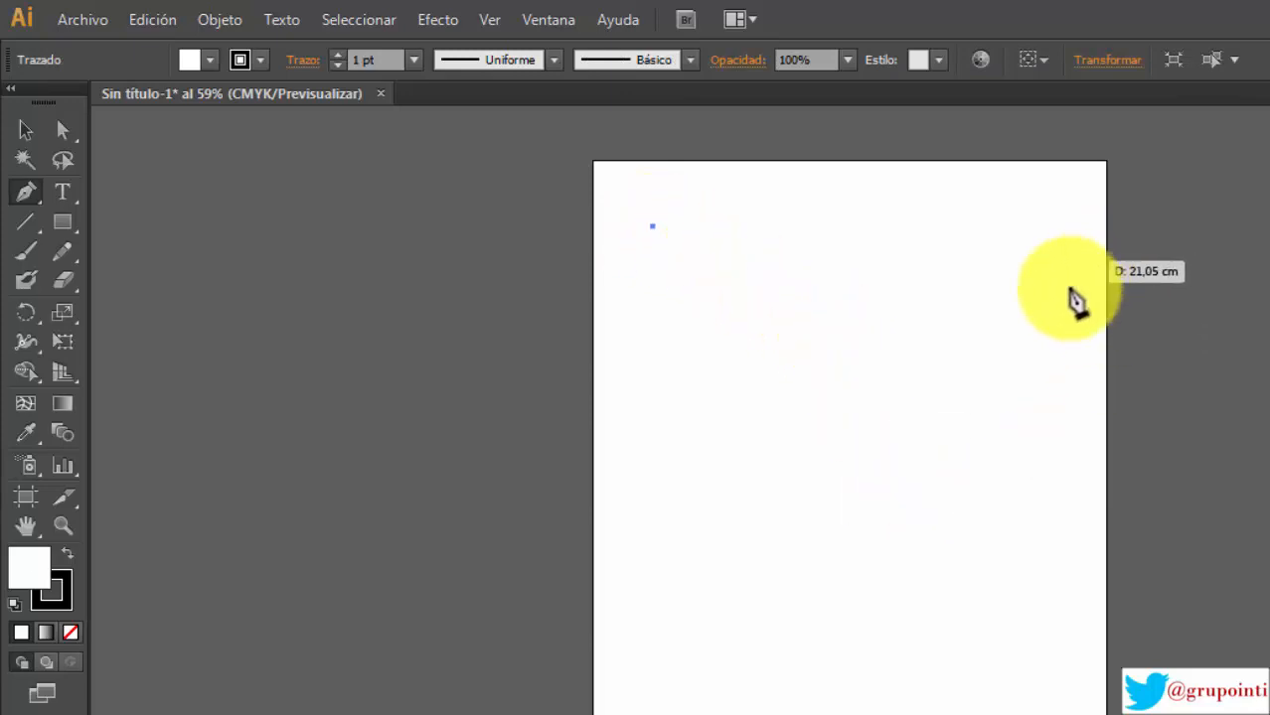
left_click(1001, 371)
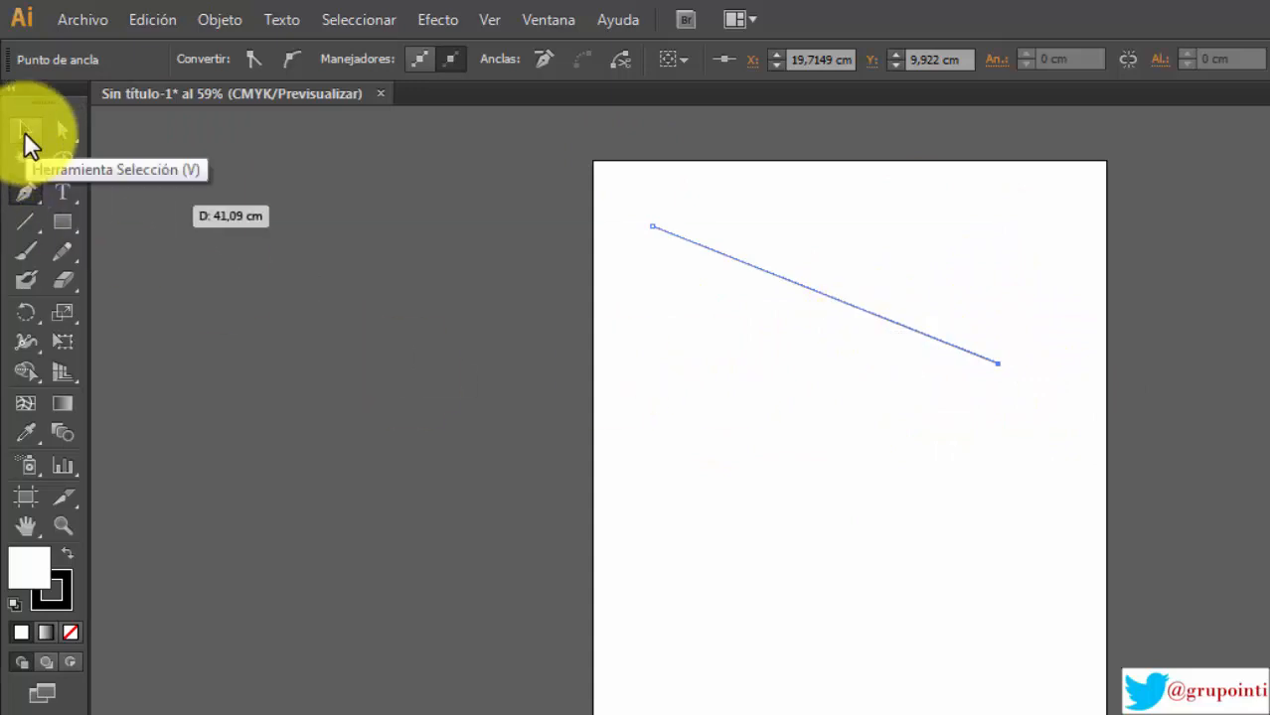
left_click(25, 133)
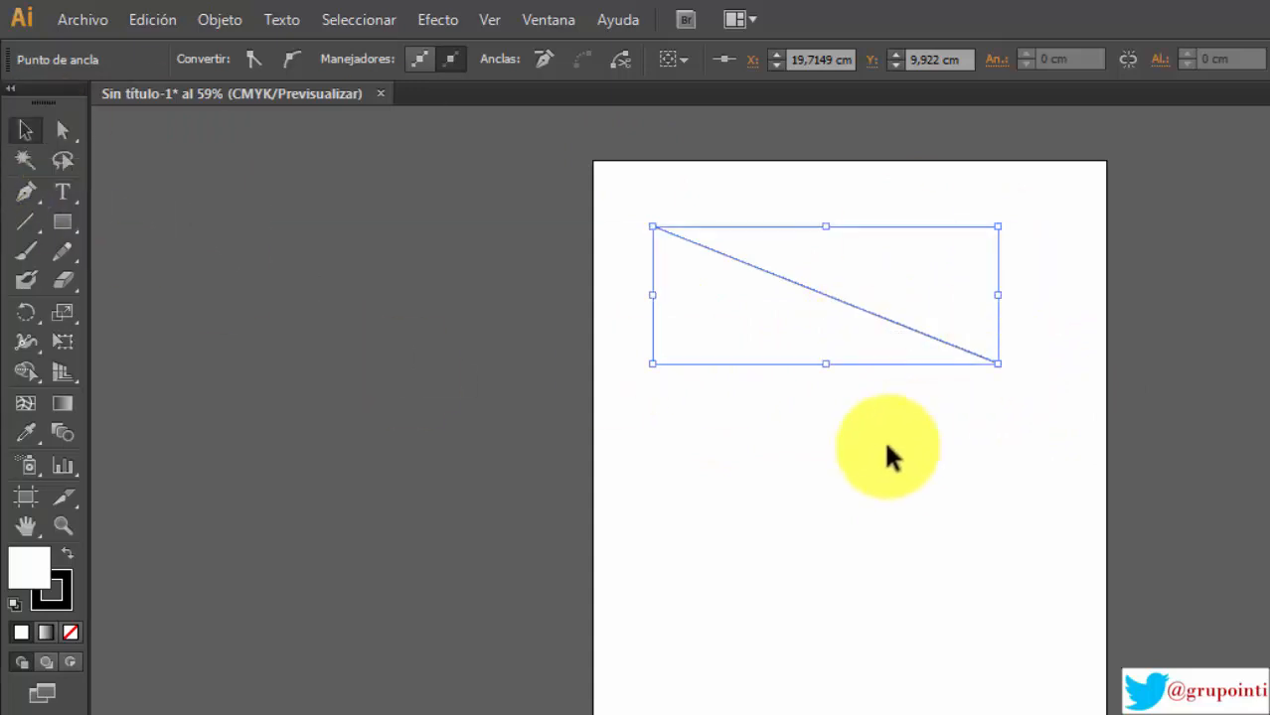
left_click(967, 377)
Step: Draw an open V-shaped path below the diagonal line with the Pen tool, ending at about X 19.7 cm, Y 13.4 cm
left_click(27, 194)
left_click(704, 416)
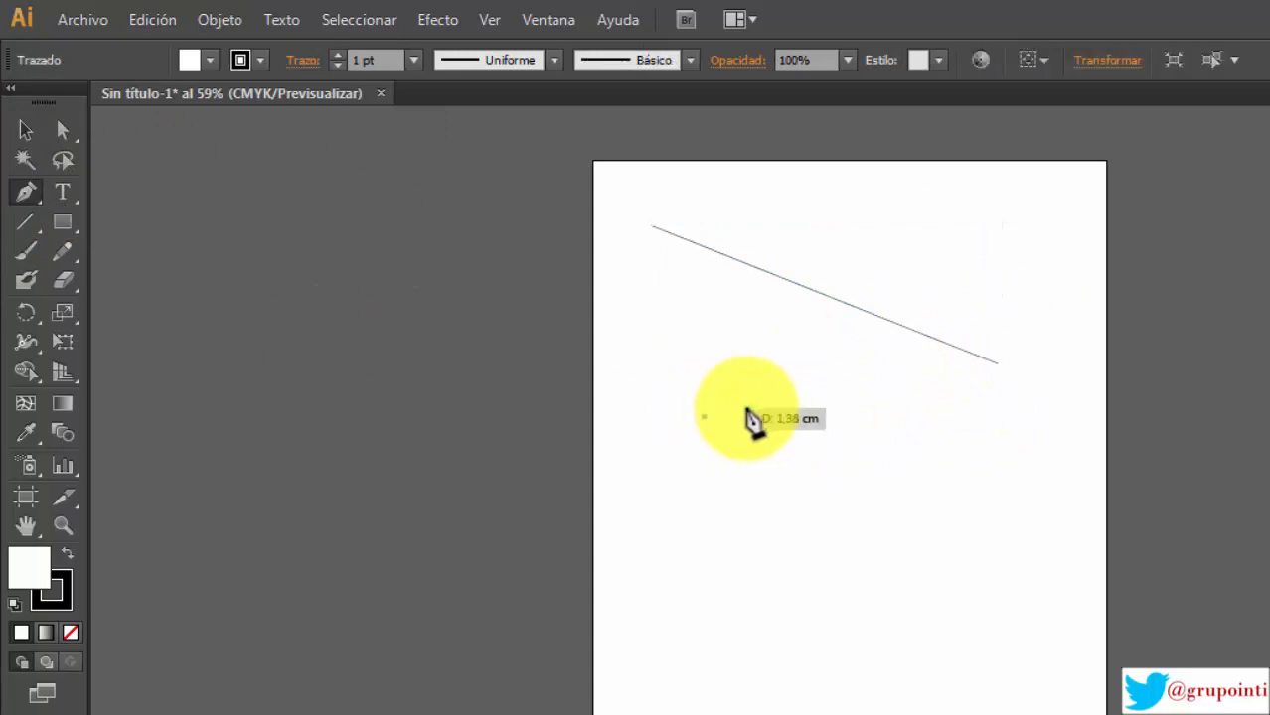
left_click(848, 504)
left_click(998, 434)
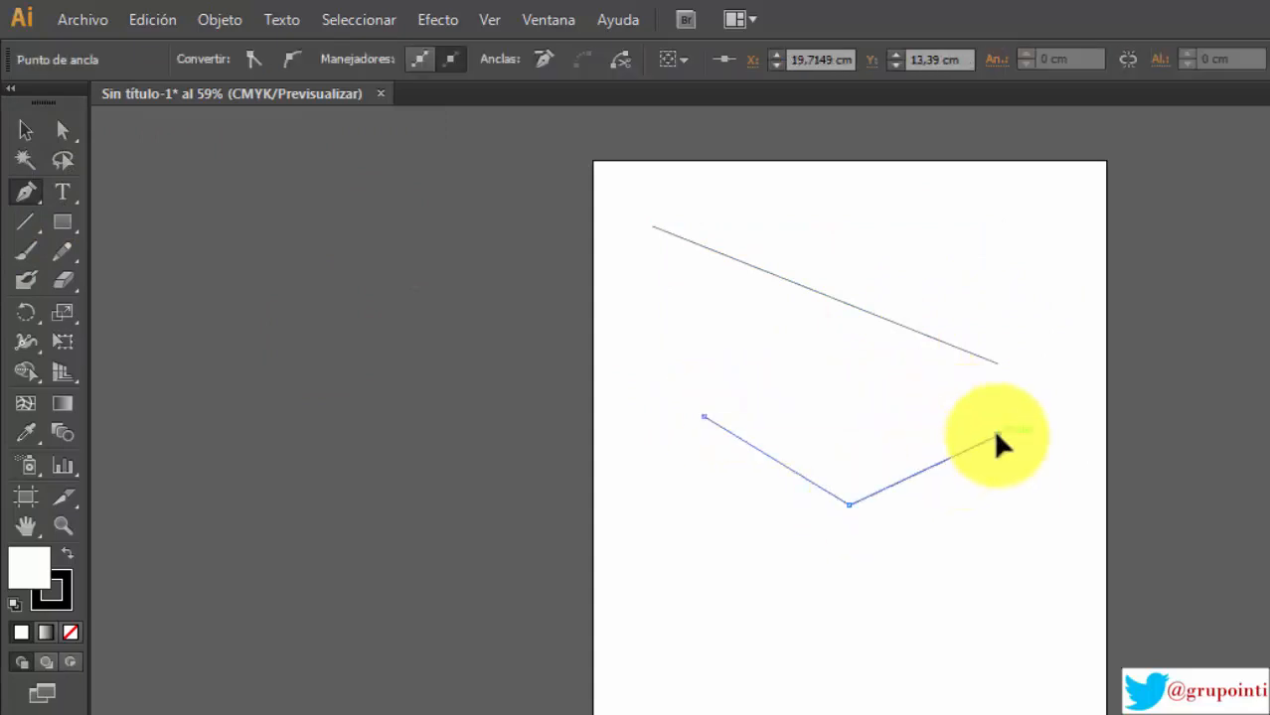
Step: Move the diagonal line up to the artboard's upper right and the V-shaped path to its upper left
left_click(686, 328)
left_click_drag(881, 322, 1006, 273)
left_click_drag(755, 429, 626, 234)
left_click(708, 453)
Step: Draw an open, 16-point zigzag path across the artboard's lower area, extending past its right edge, with the Pen tool
left_click(27, 195)
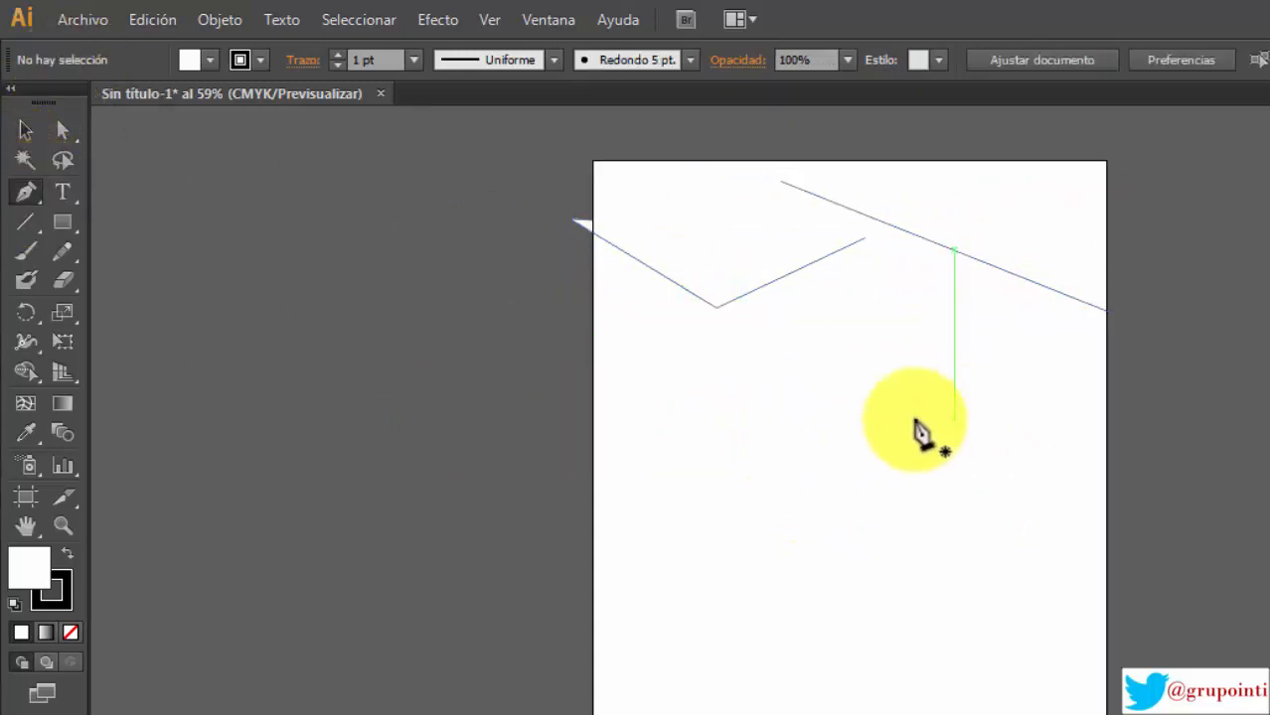
left_click(780, 359)
left_click(1008, 467)
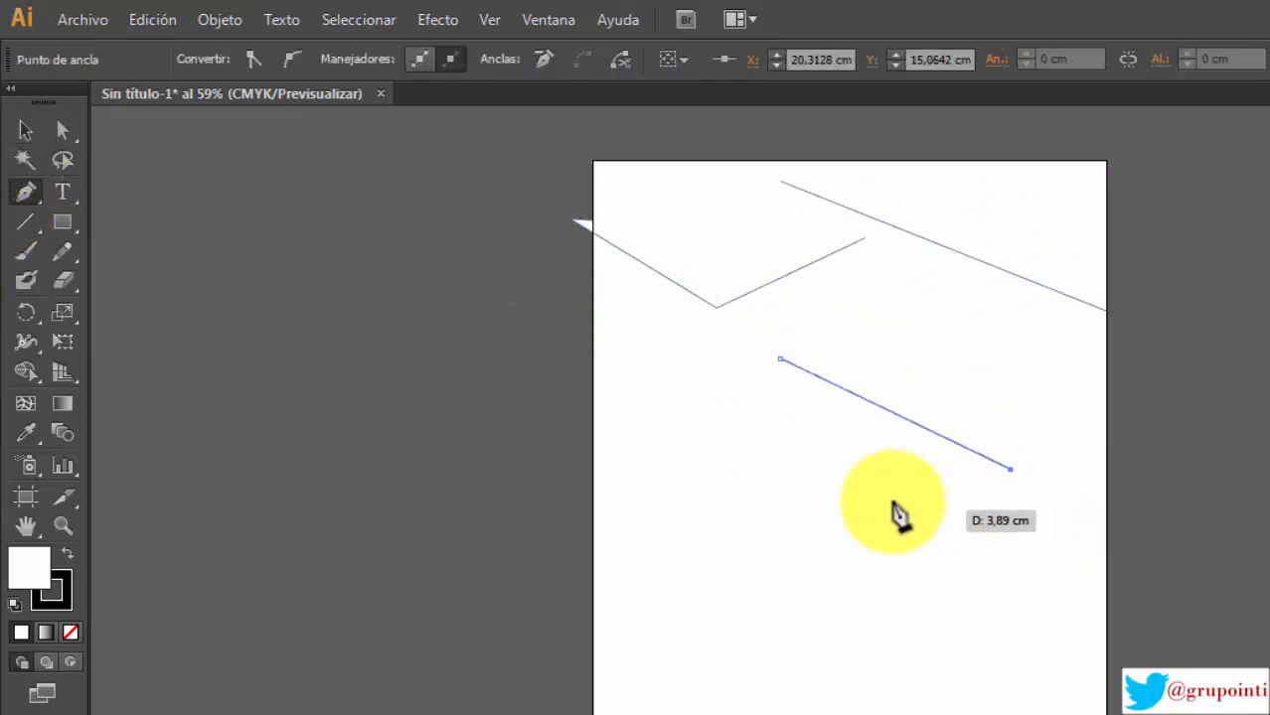
left_click(827, 501)
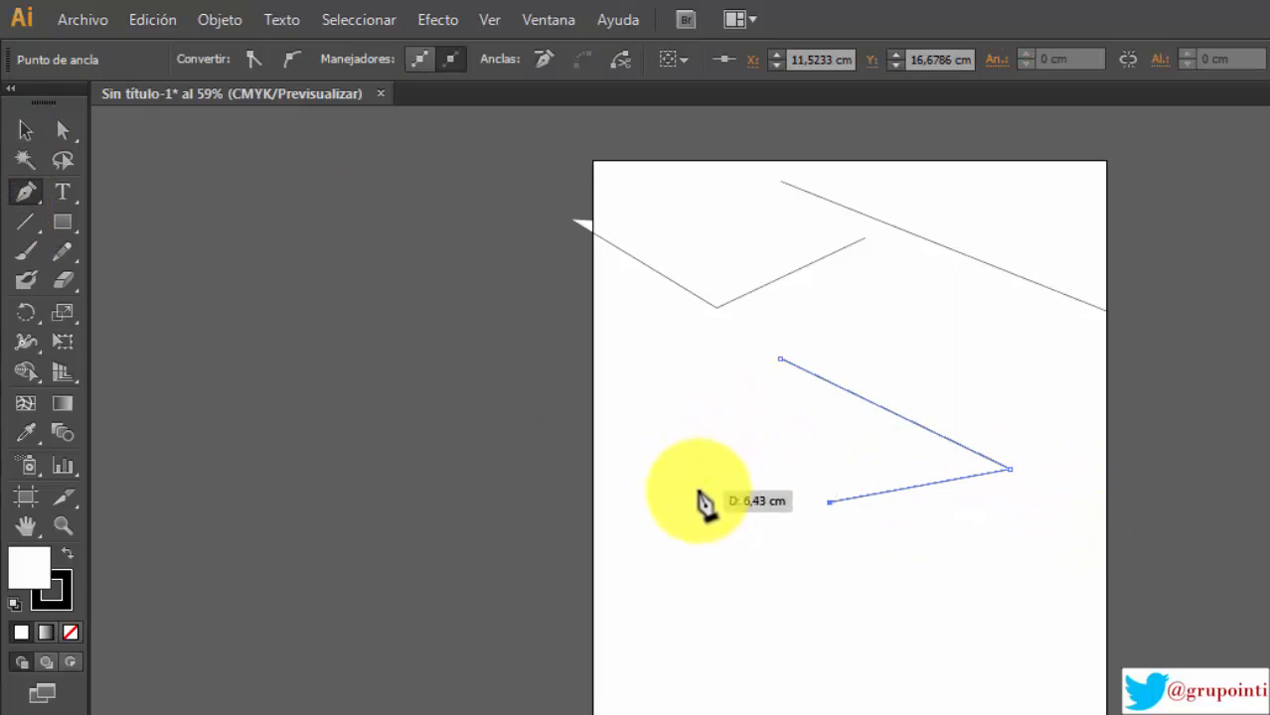
left_click(648, 420, "ctrl")
left_click(680, 386)
left_click(613, 463)
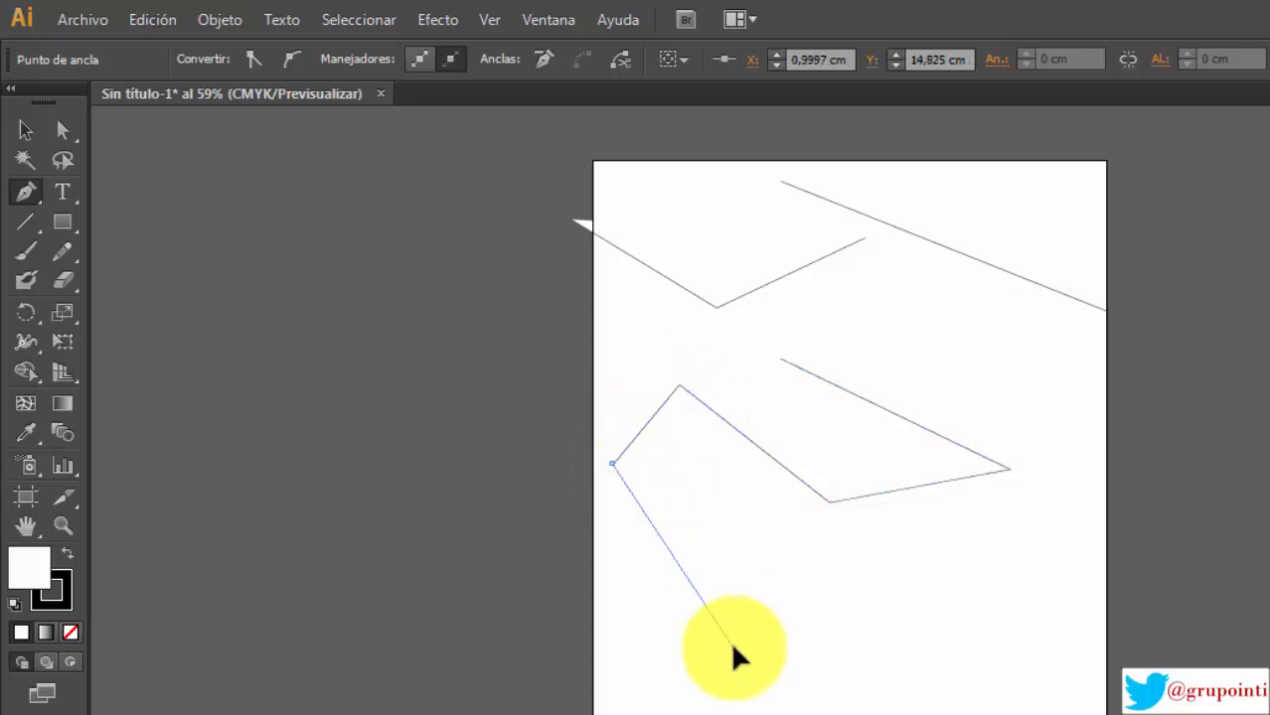
left_click(732, 646)
left_click(848, 614)
left_click(753, 544)
left_click(975, 604)
left_click(916, 675)
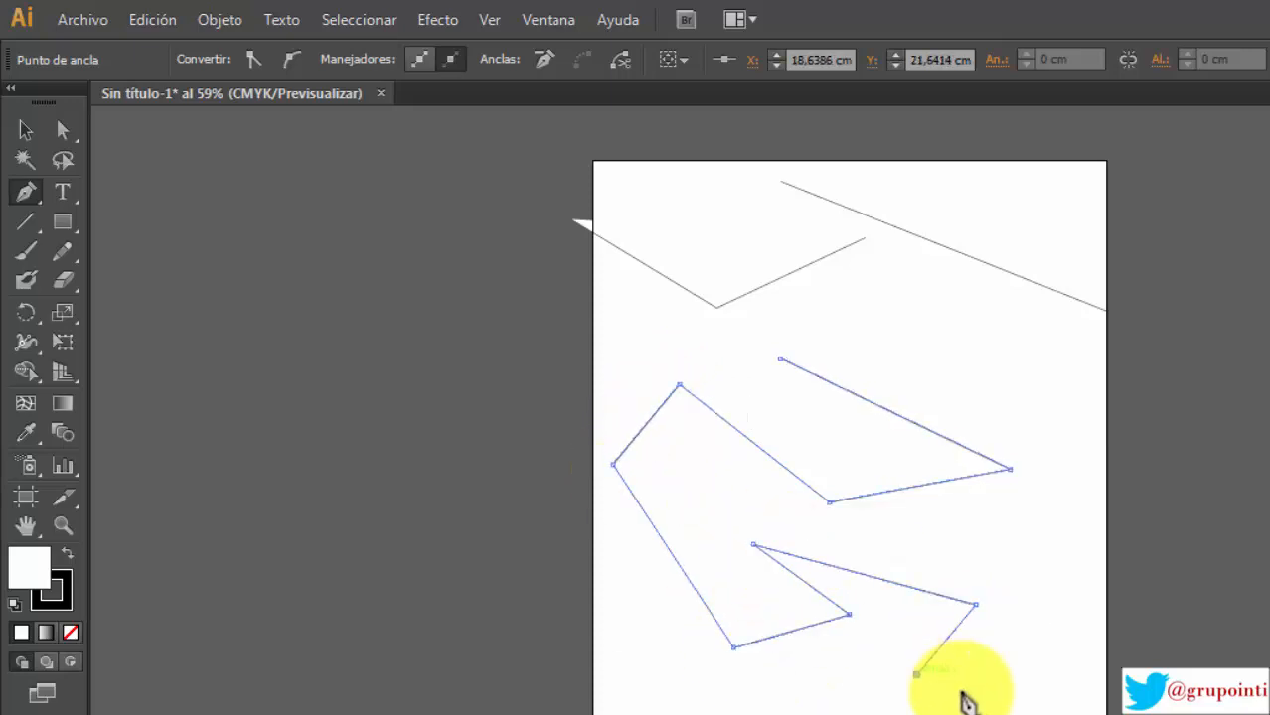
left_click(1034, 680)
left_click(1034, 542)
left_click(1099, 537)
left_click(1090, 625)
left_click(1243, 475)
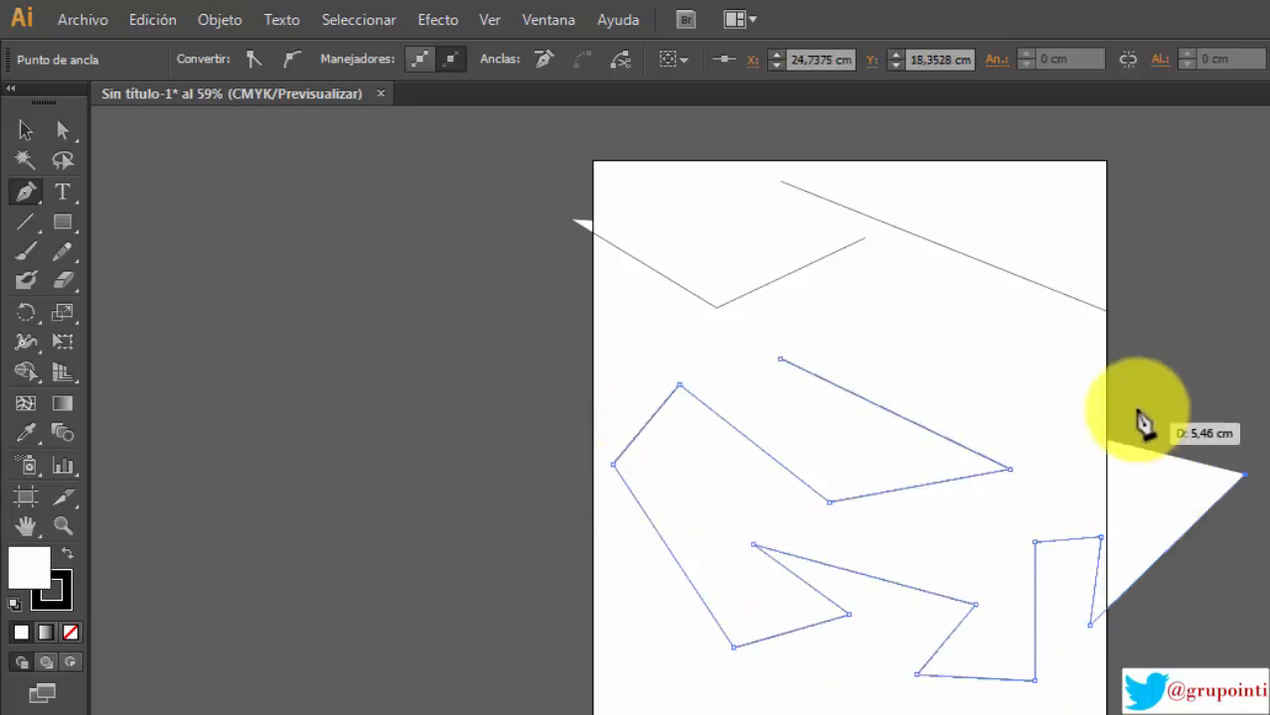
left_click(1229, 396)
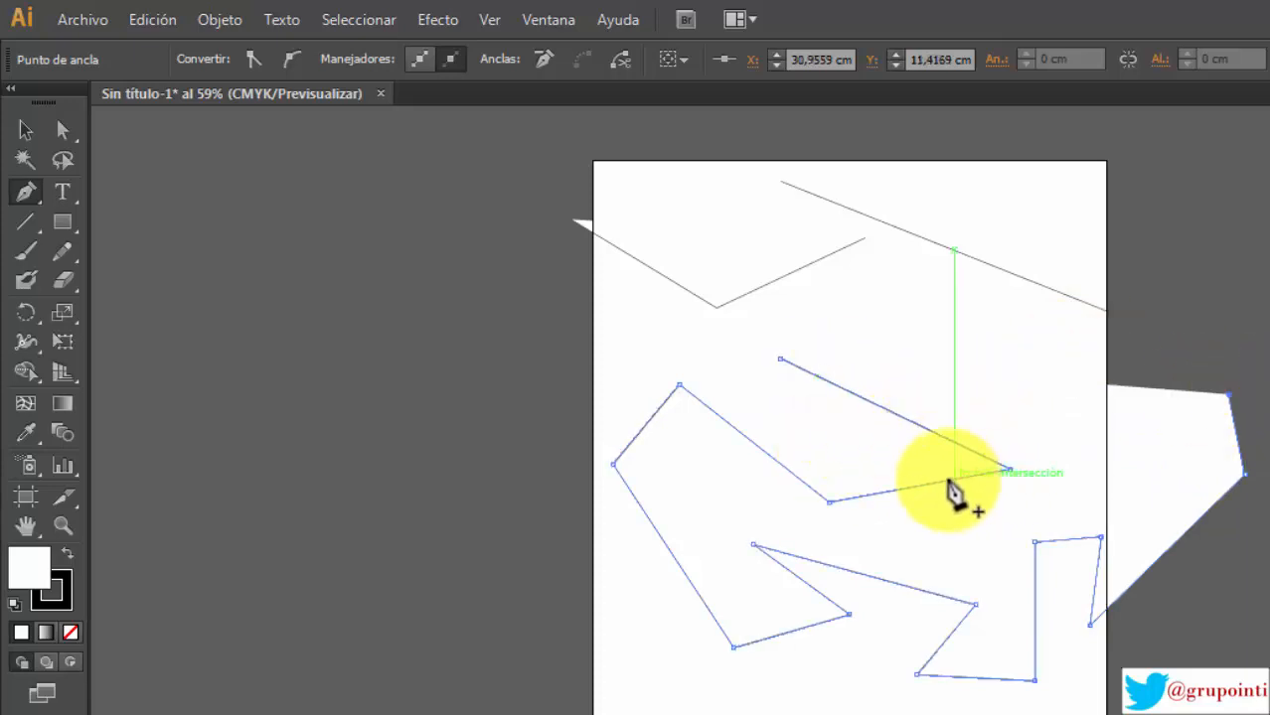
left_click(26, 131)
left_click(494, 282)
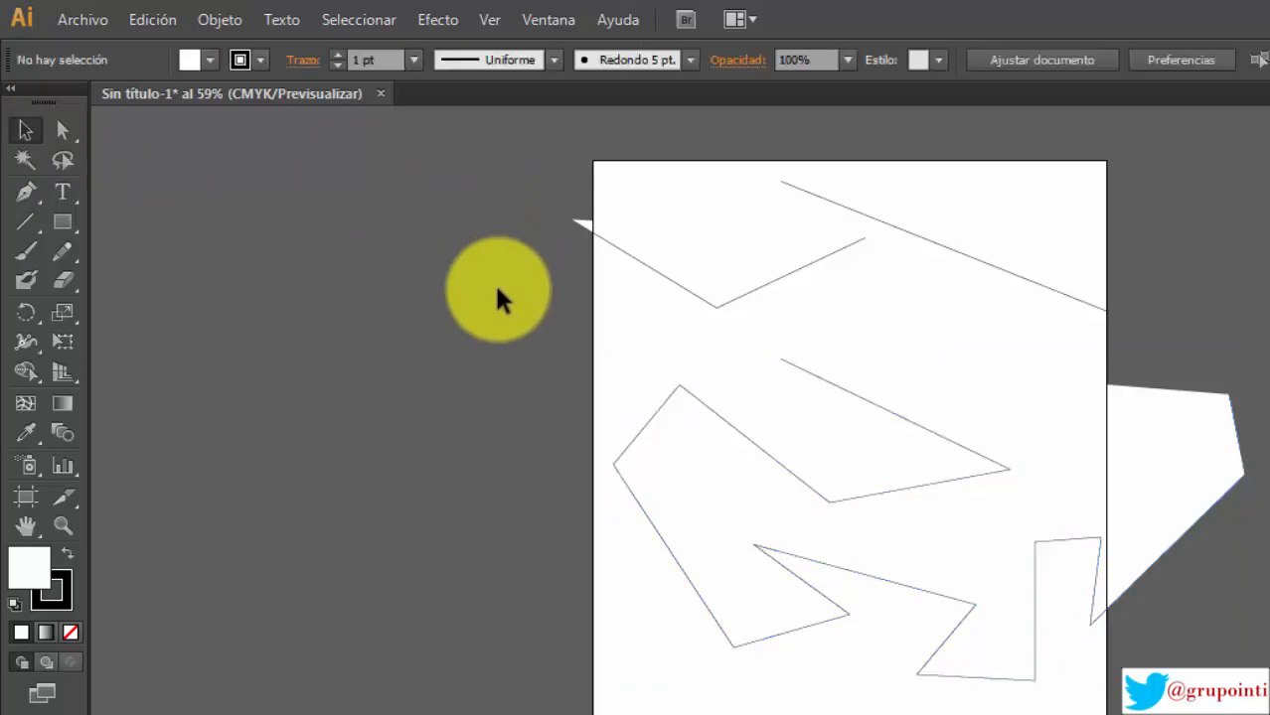
Step: Move the zigzag path left, mostly off the artboard, and set its fill to none
left_click(838, 492)
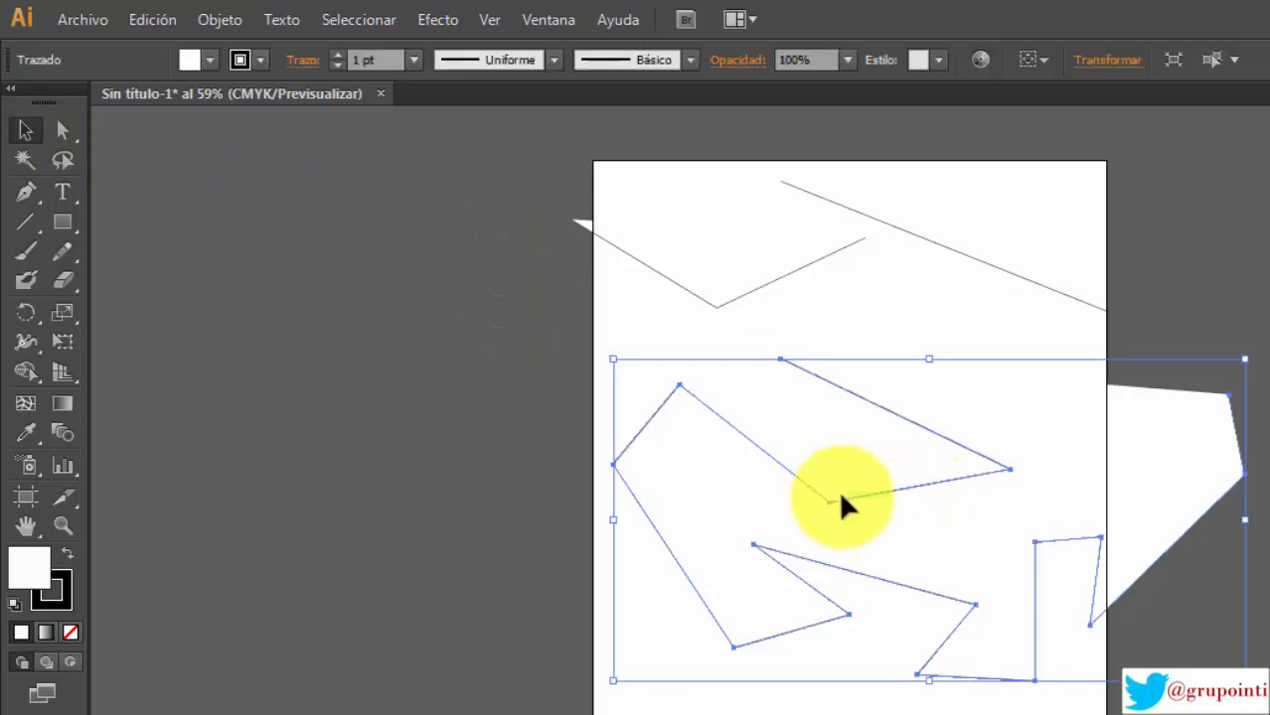
left_click(1264, 471)
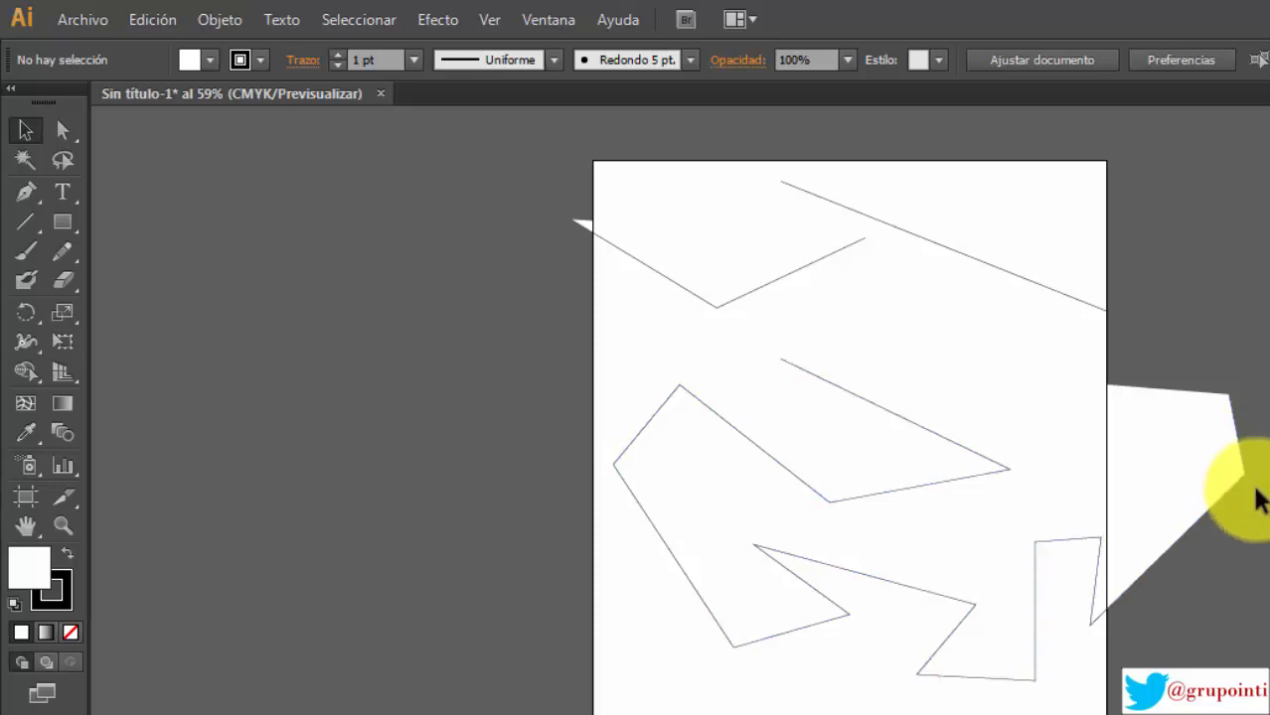
left_click_drag(823, 555, 245, 528)
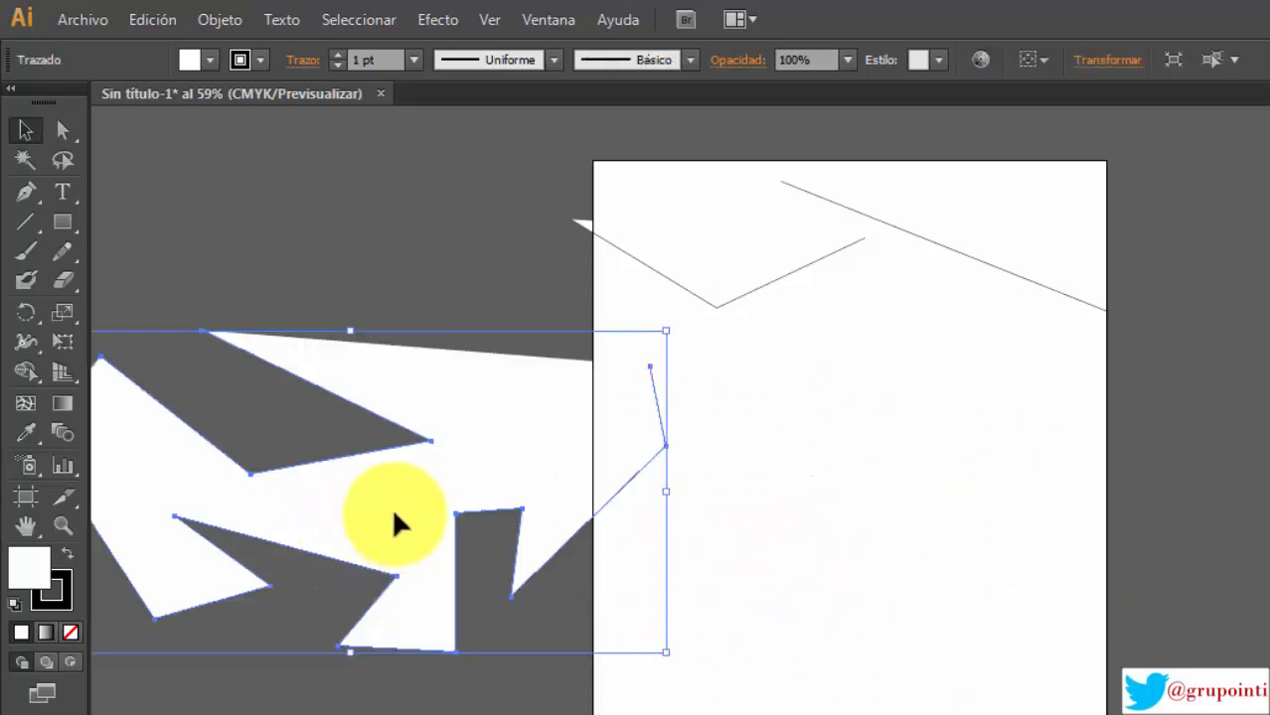
left_click(209, 63)
left_click(15, 104)
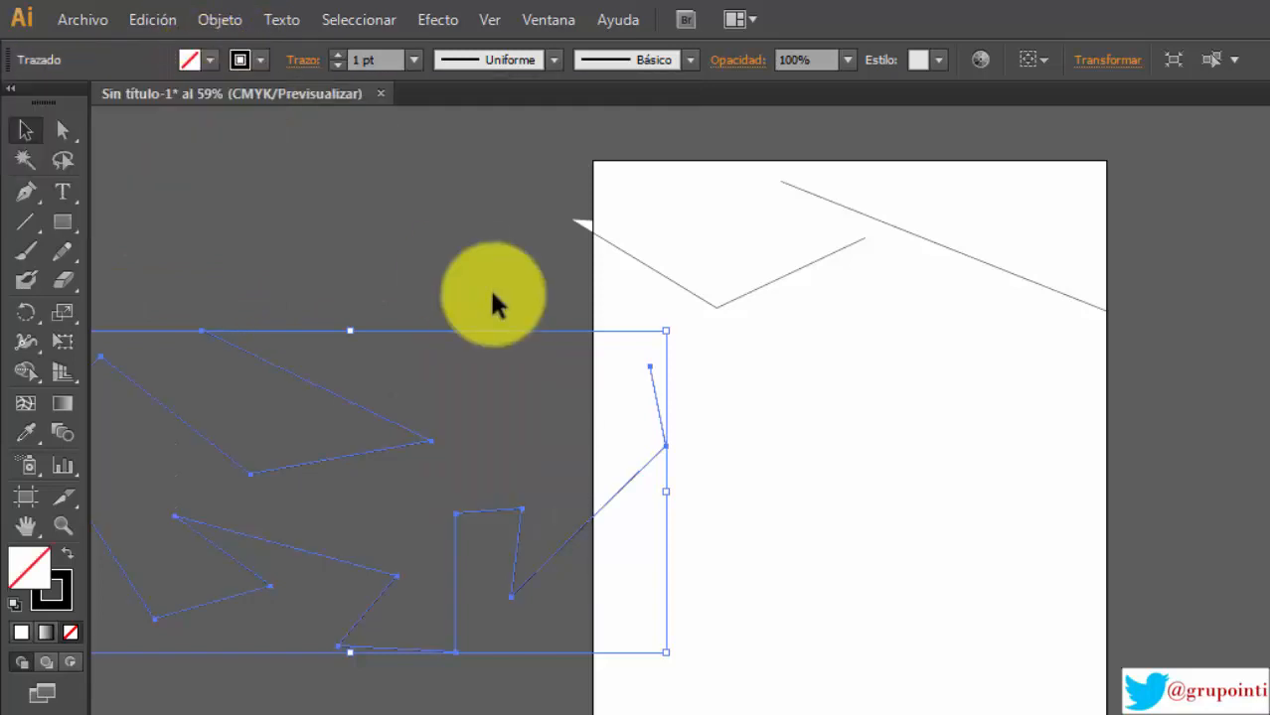
Step: Move the unfilled zigzag path back toward the artboard and delete it
left_click(665, 541)
left_click_drag(572, 536, 1026, 590)
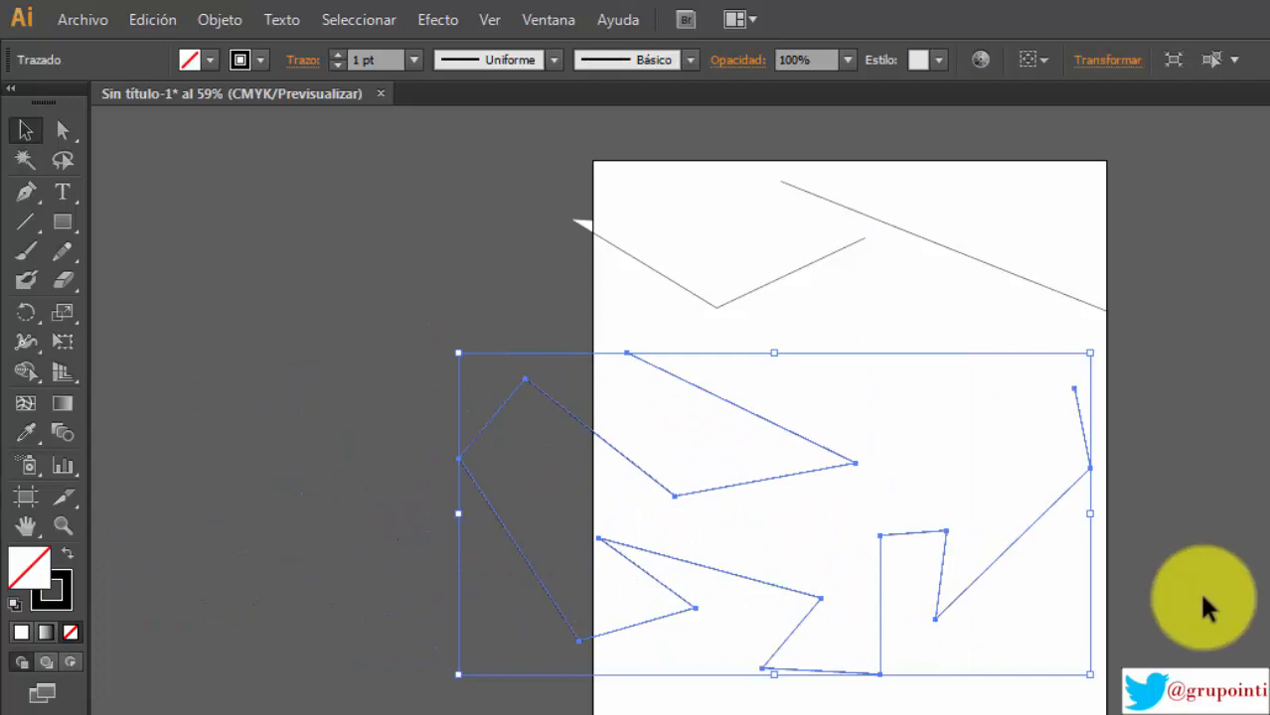
key("Delete")
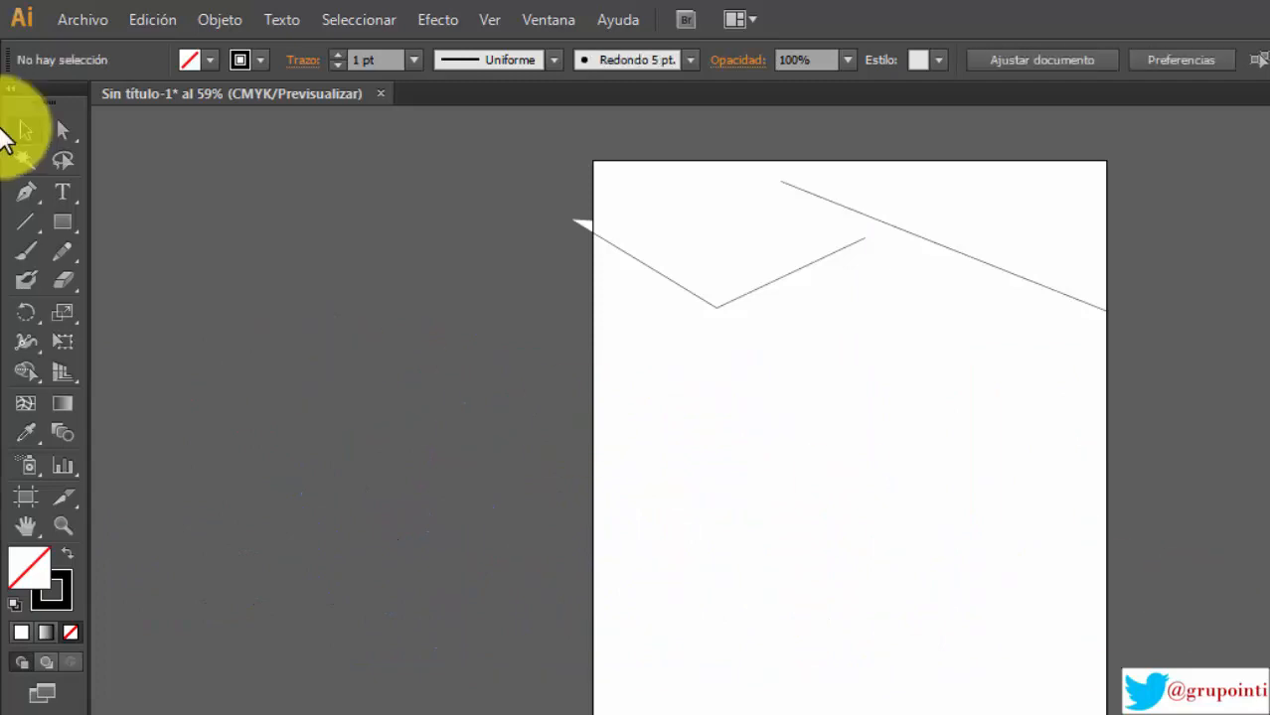
Step: Draw a closed, irregular 13-point shape without fill below the two lines with the Pen tool, ending on its first anchor point
left_click(27, 195)
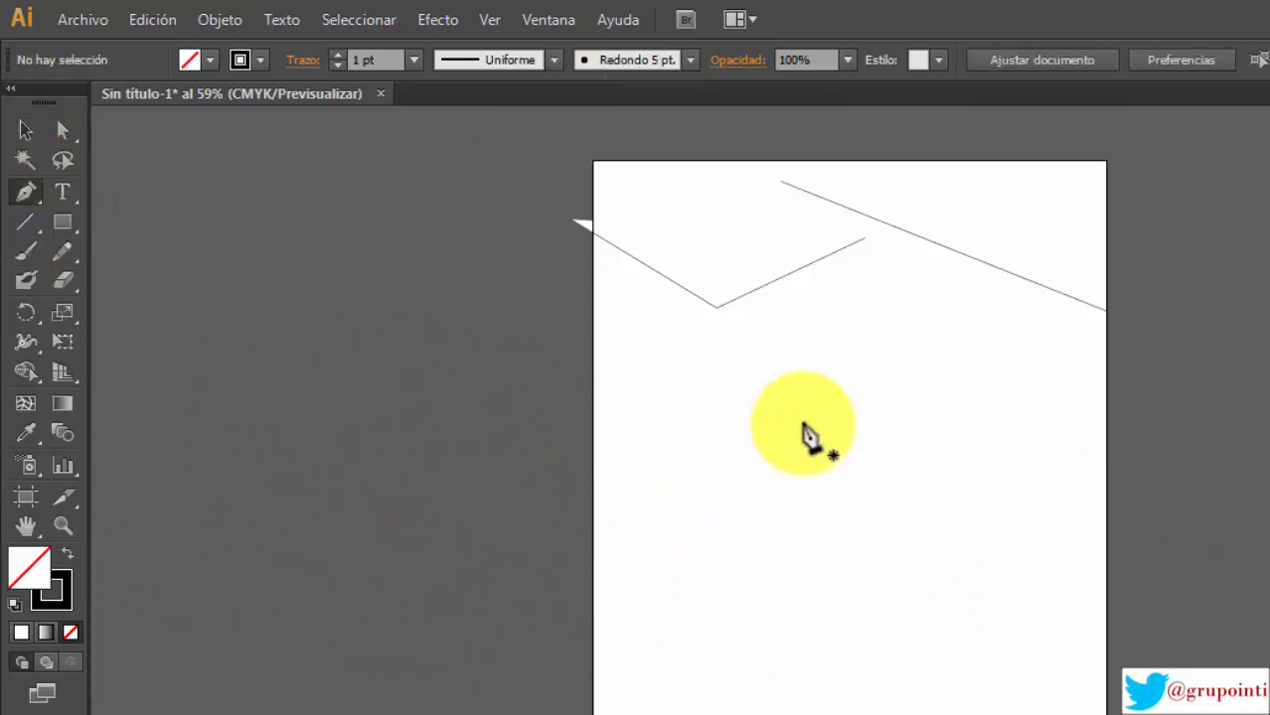
left_click(759, 422)
left_click(780, 600)
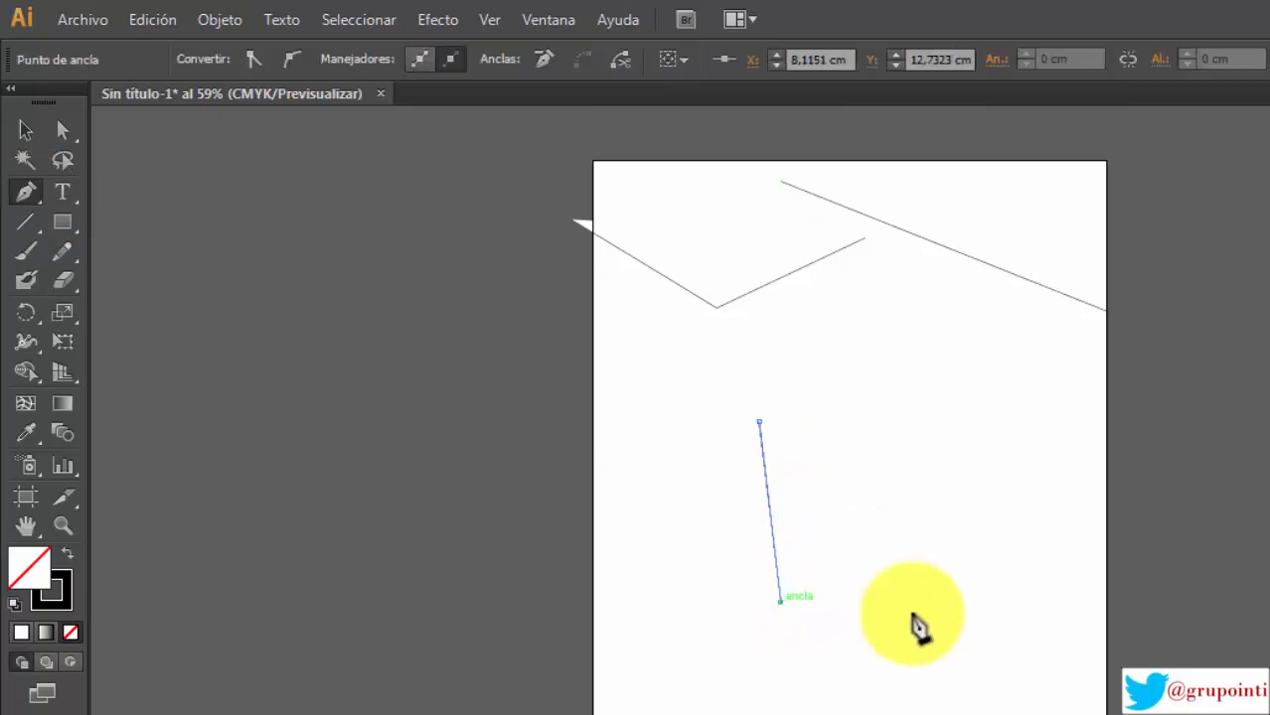
left_click(990, 626)
left_click(916, 548)
left_click(910, 442)
left_click(864, 529)
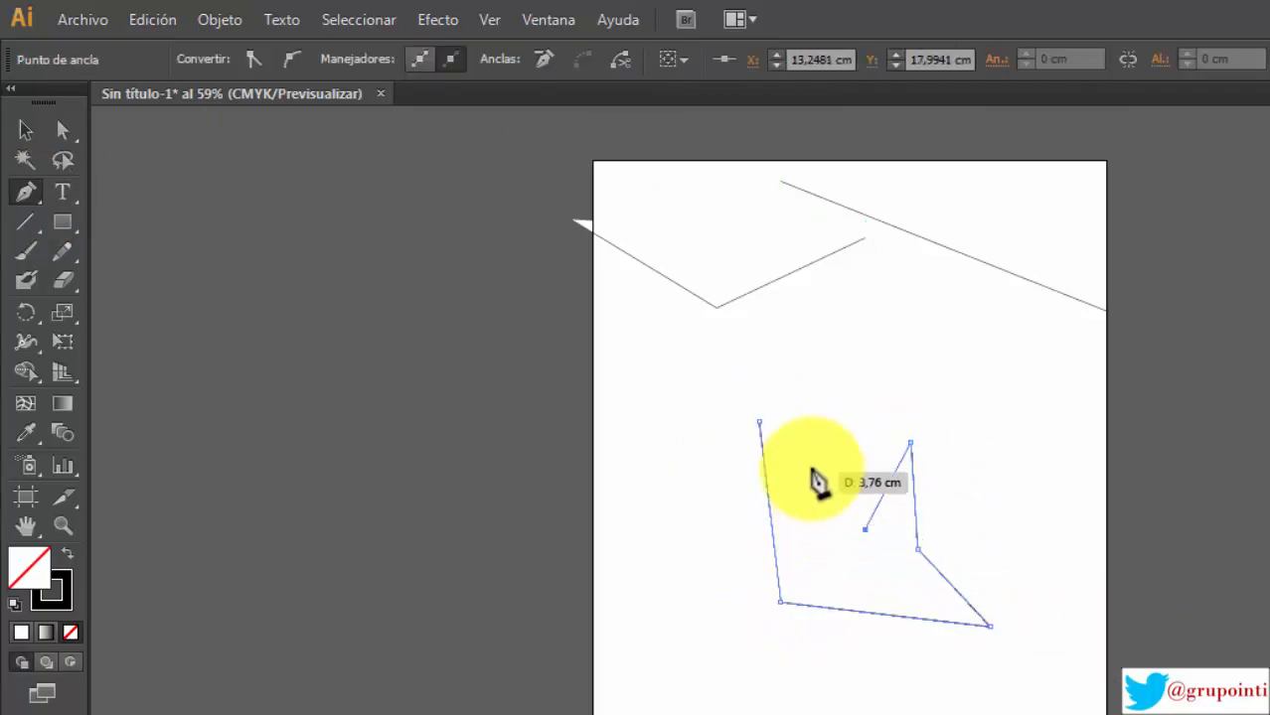
left_click(811, 468)
left_click(895, 350)
left_click(744, 358)
left_click(572, 463)
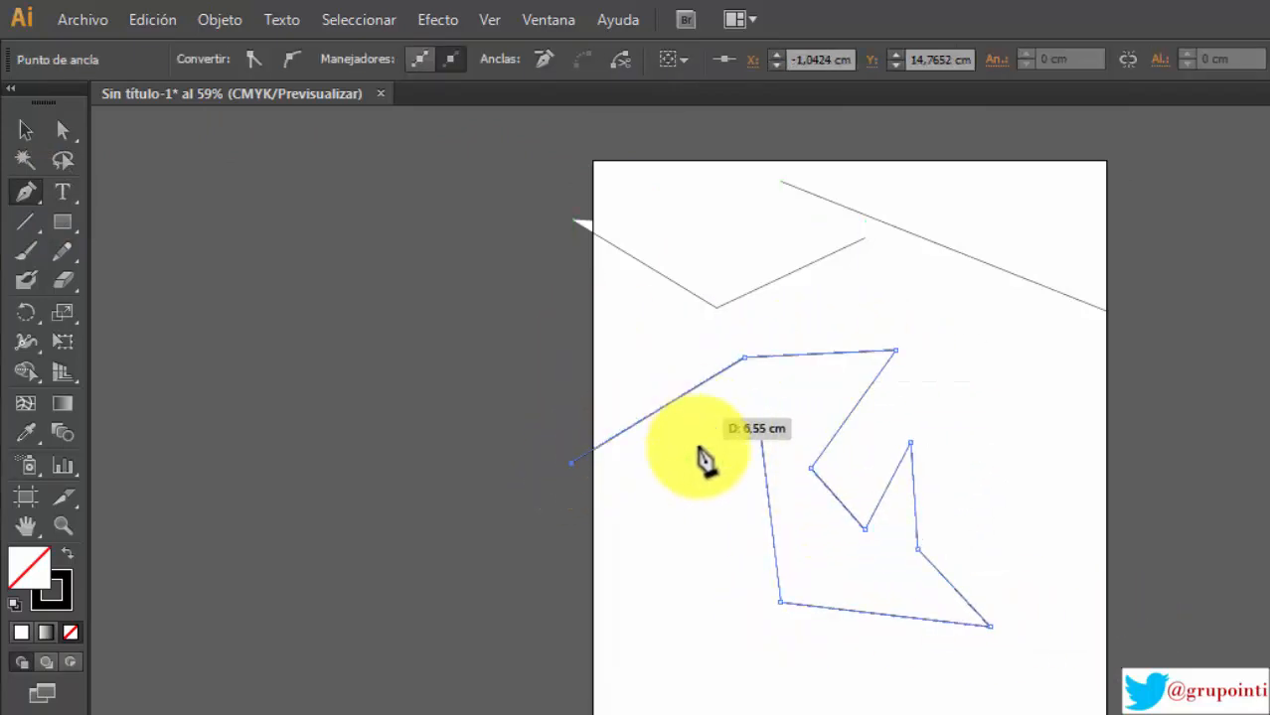
left_click(674, 500)
left_click(718, 588)
left_click(717, 419)
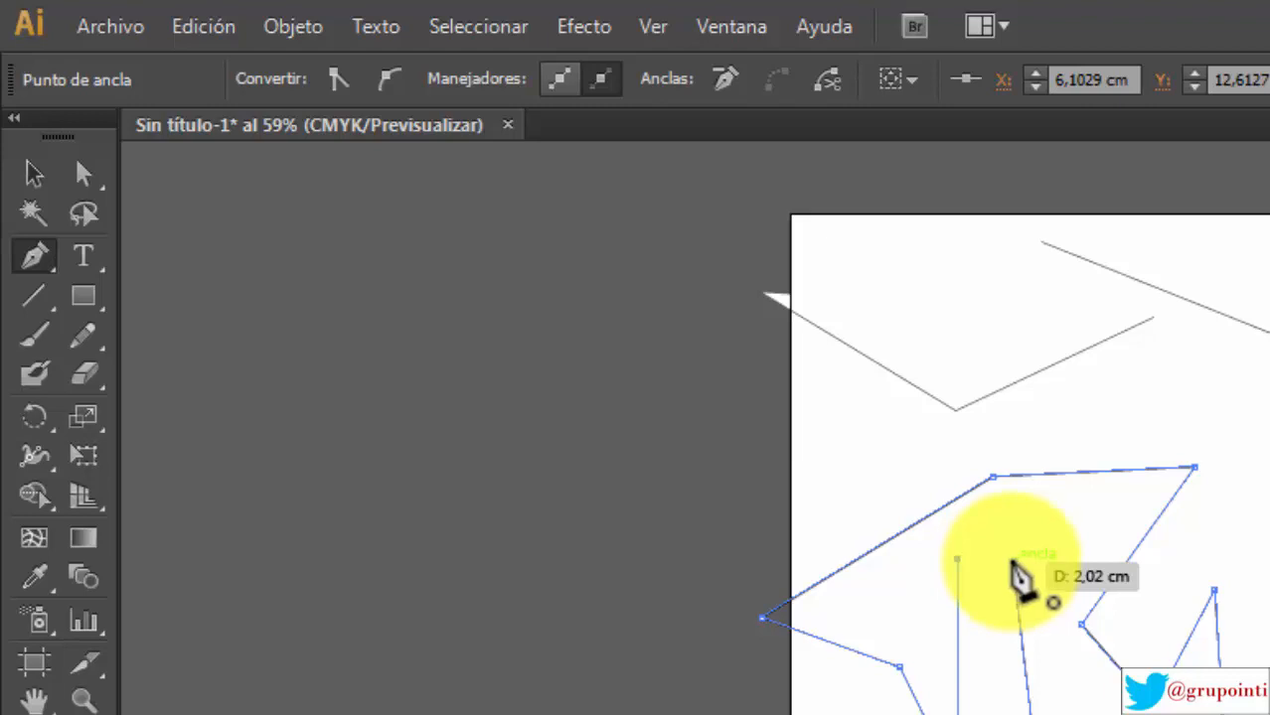
left_click(1013, 564)
left_click(1012, 563)
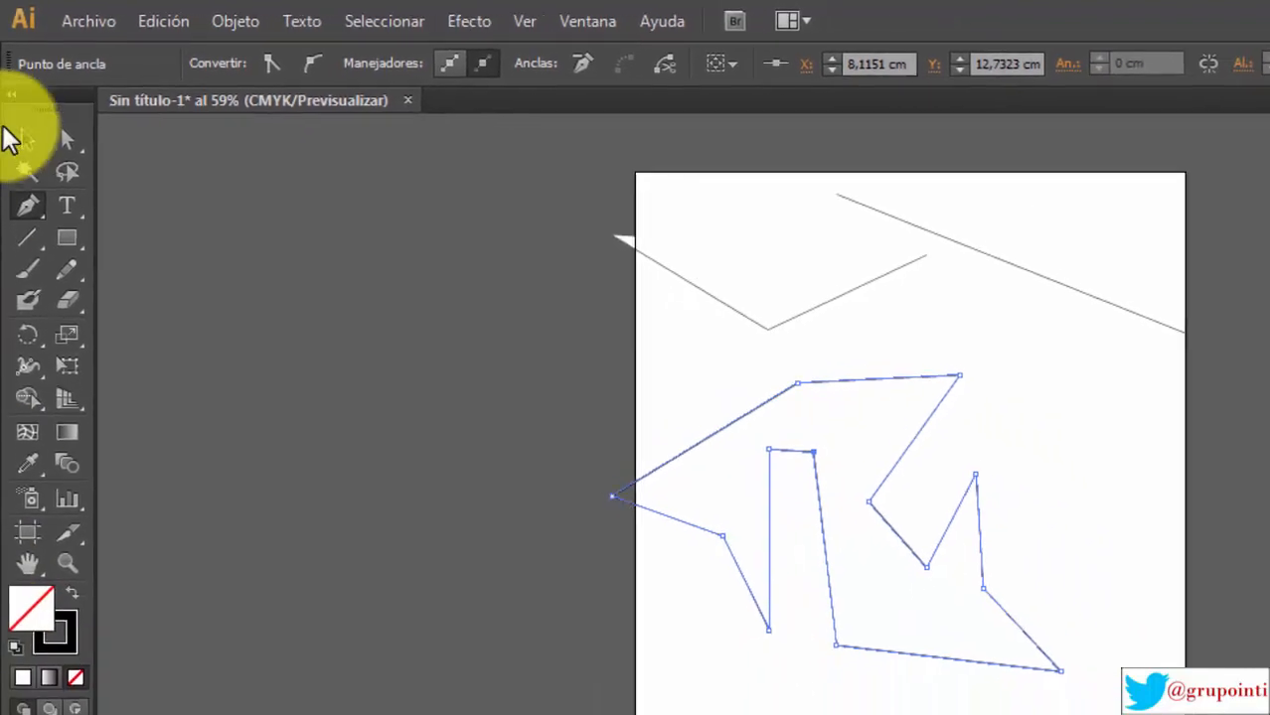
left_click(34, 174)
left_click(622, 433)
left_click(658, 417)
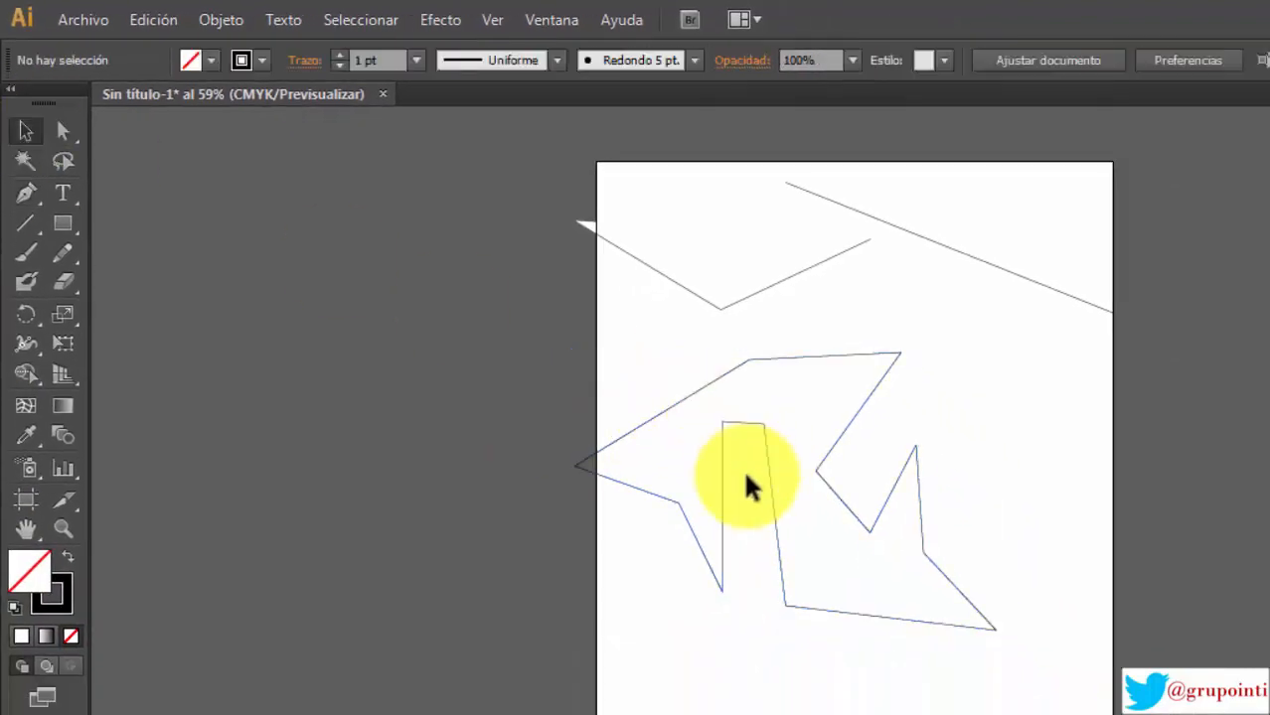
Step: Move the closed irregular shape slightly to the right so it lies within the artboard
left_click(773, 507)
left_click_drag(771, 507, 806, 507)
left_click(853, 668)
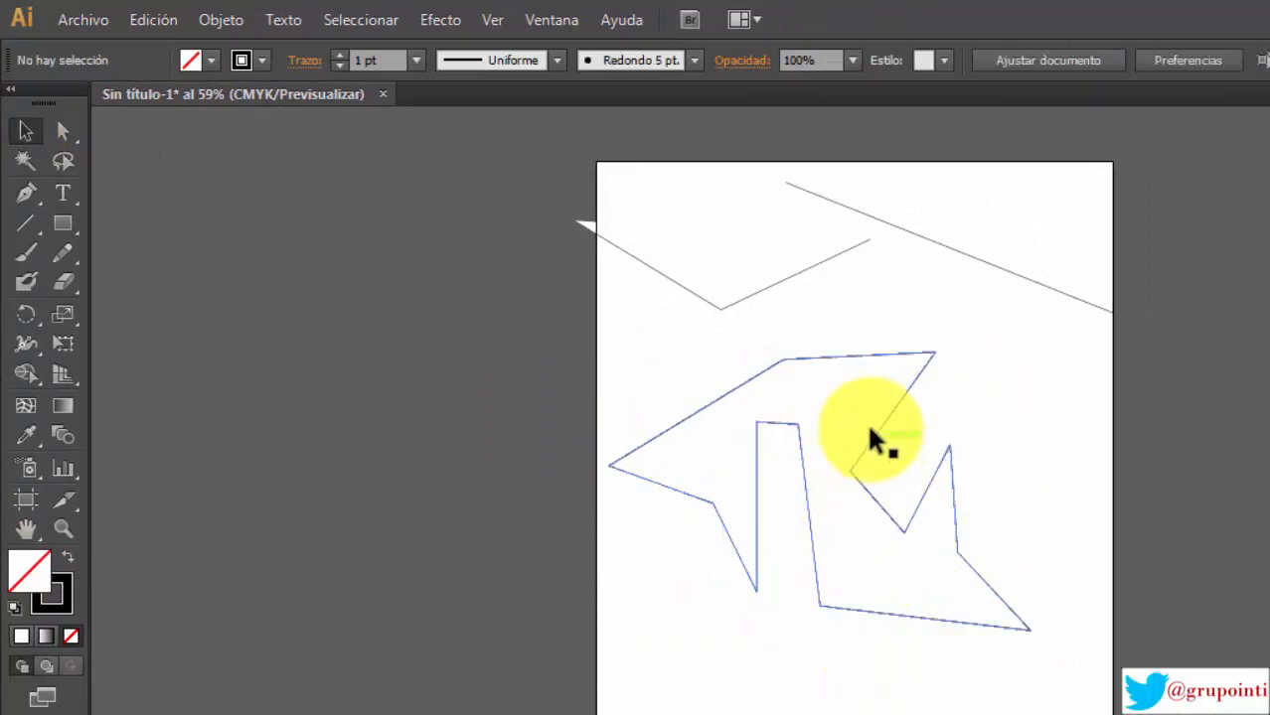
Step: Fill the closed irregular shape below the two lines with light blue
left_click(65, 225)
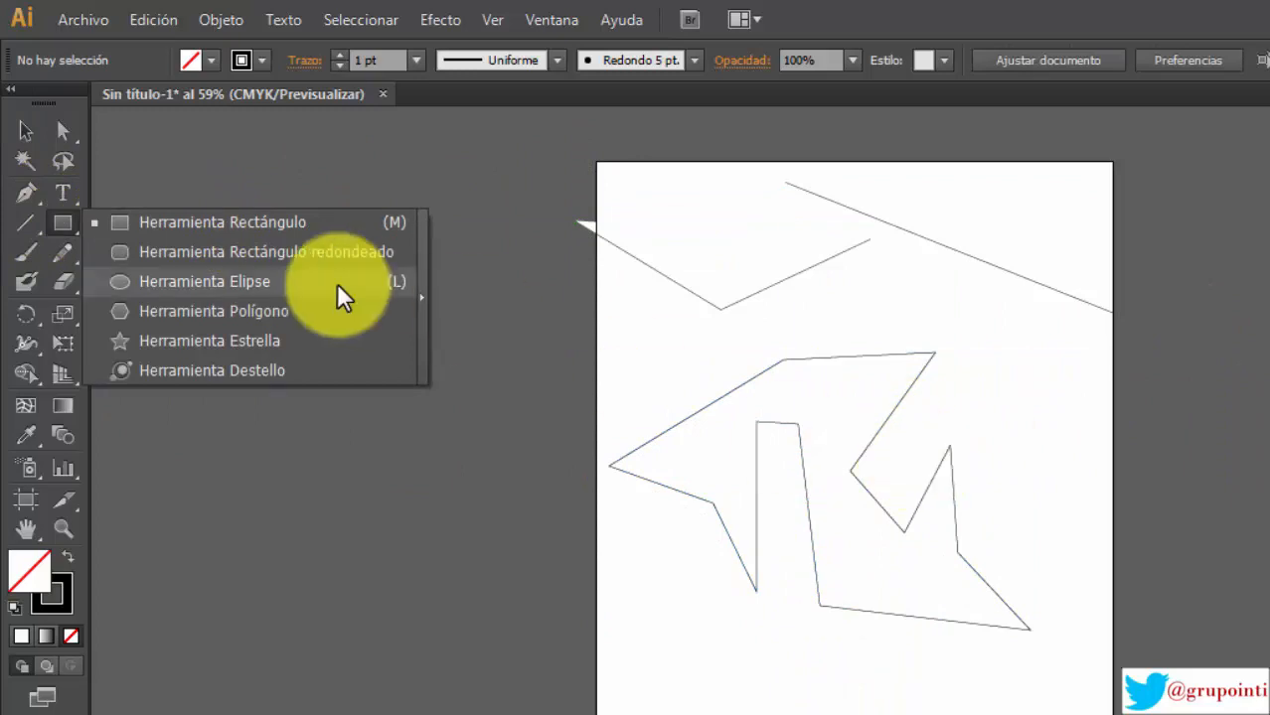
left_click(25, 134)
left_click(812, 546)
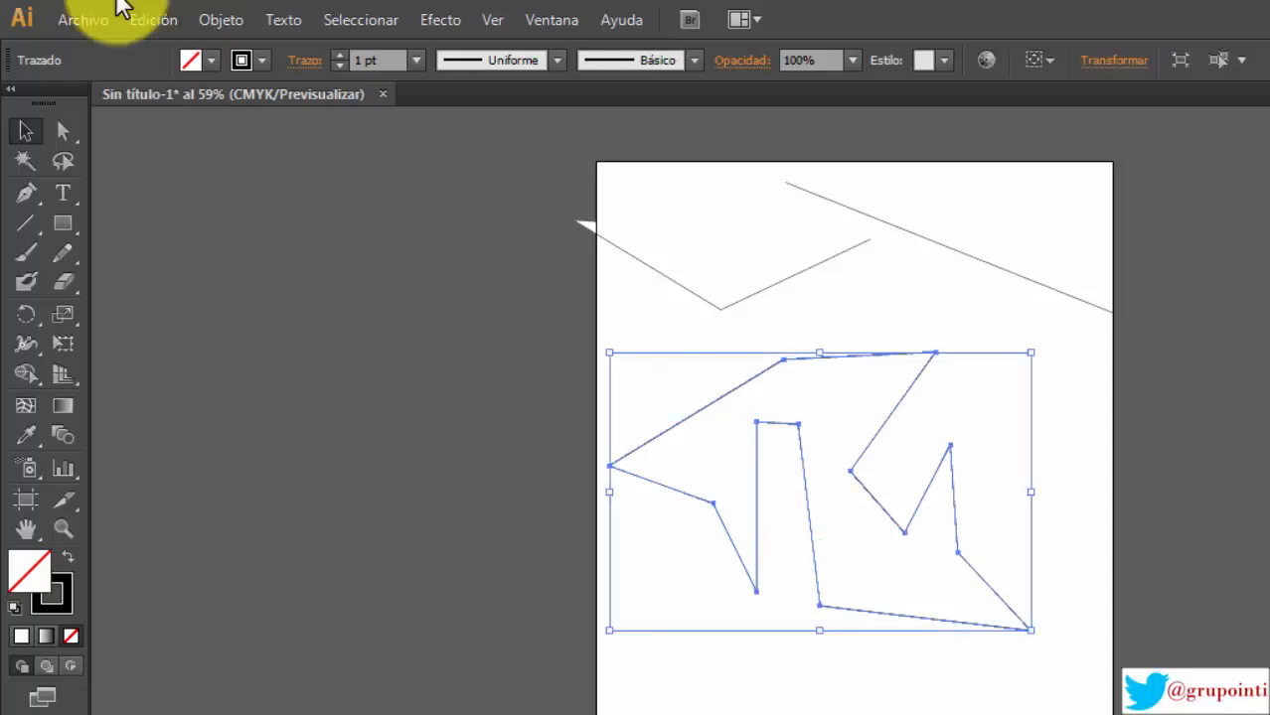
left_click(205, 57)
left_click(136, 103)
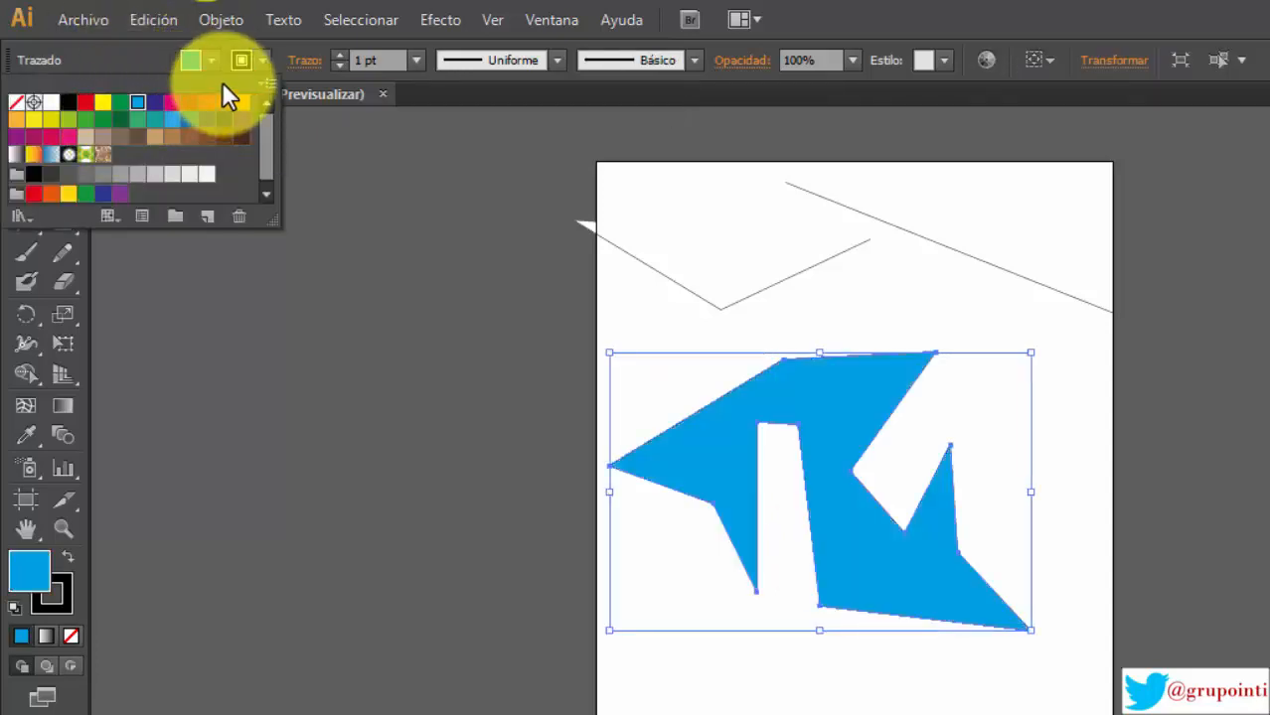
Step: Give the blue irregular shape a red stroke with a weight of 17 pt
left_click(260, 61)
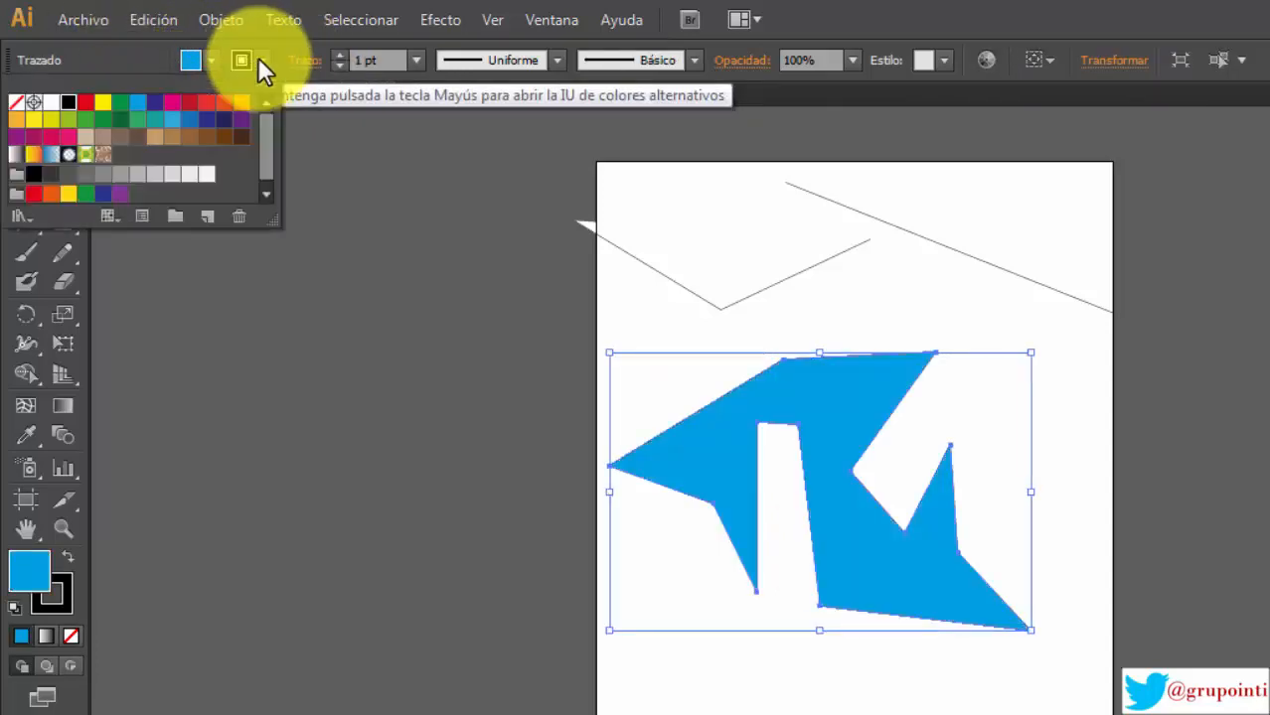
left_click(205, 102)
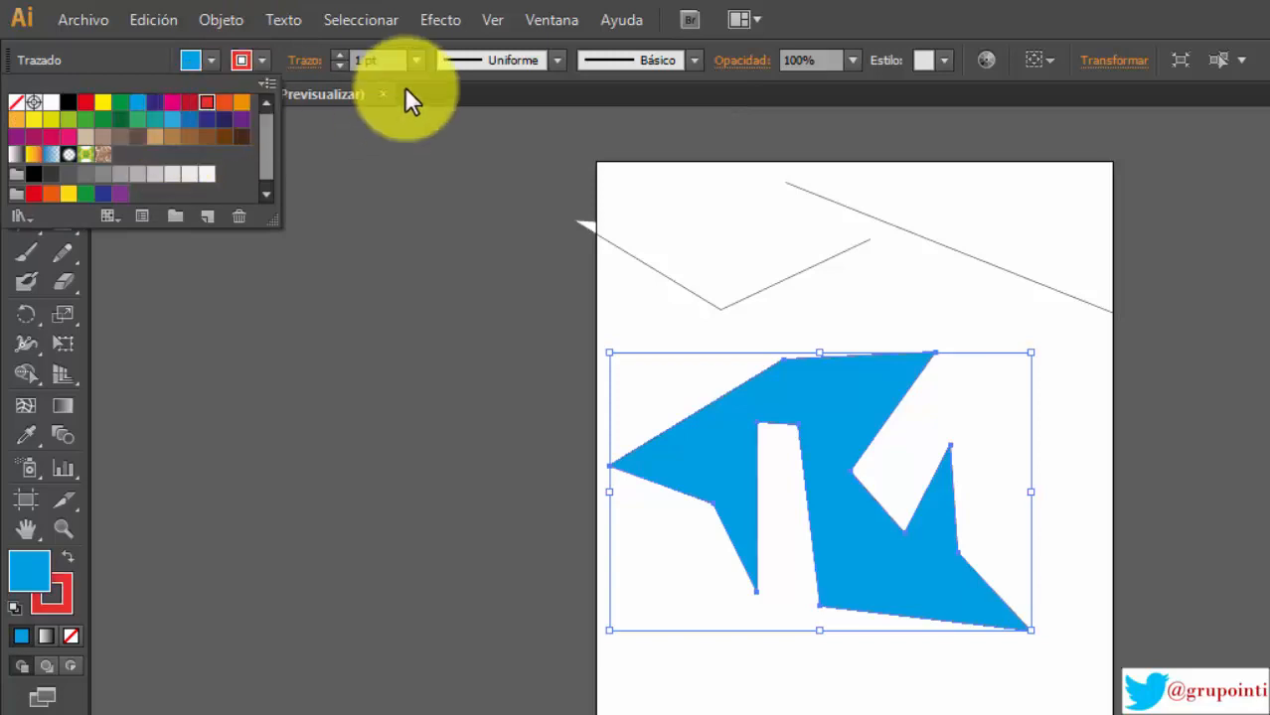
left_click(337, 54)
left_click(339, 55)
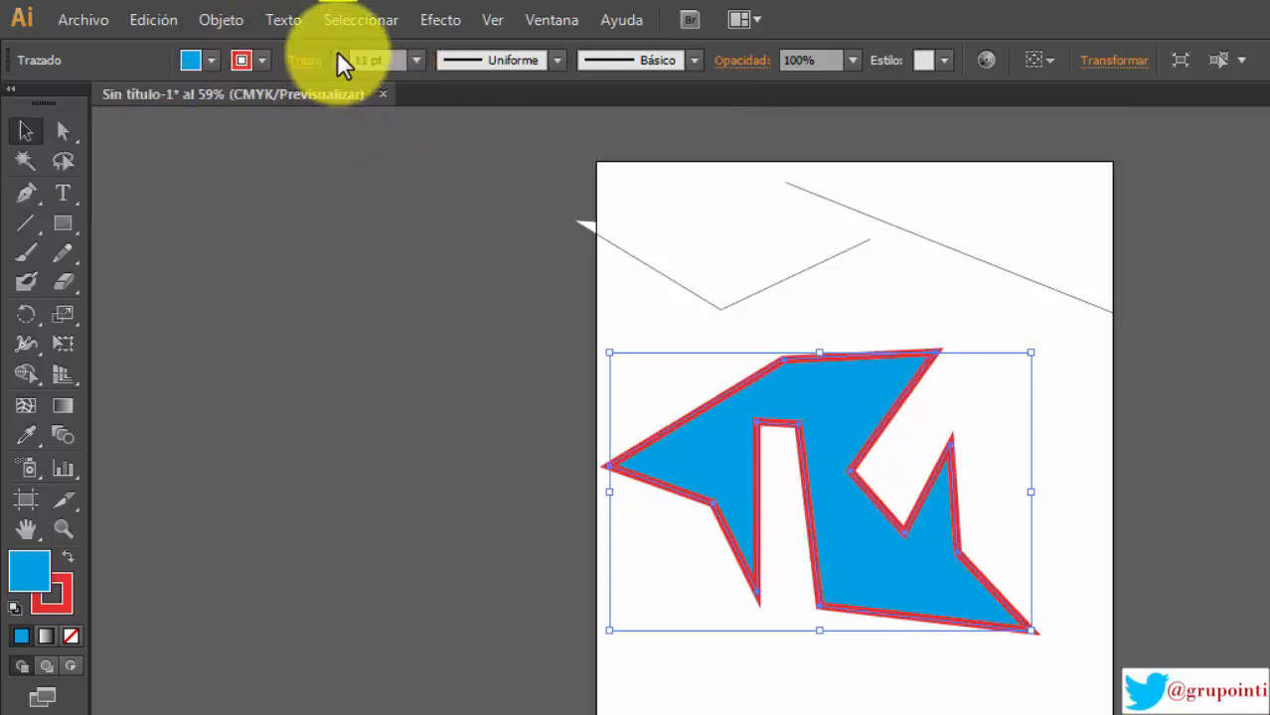
left_click(578, 666)
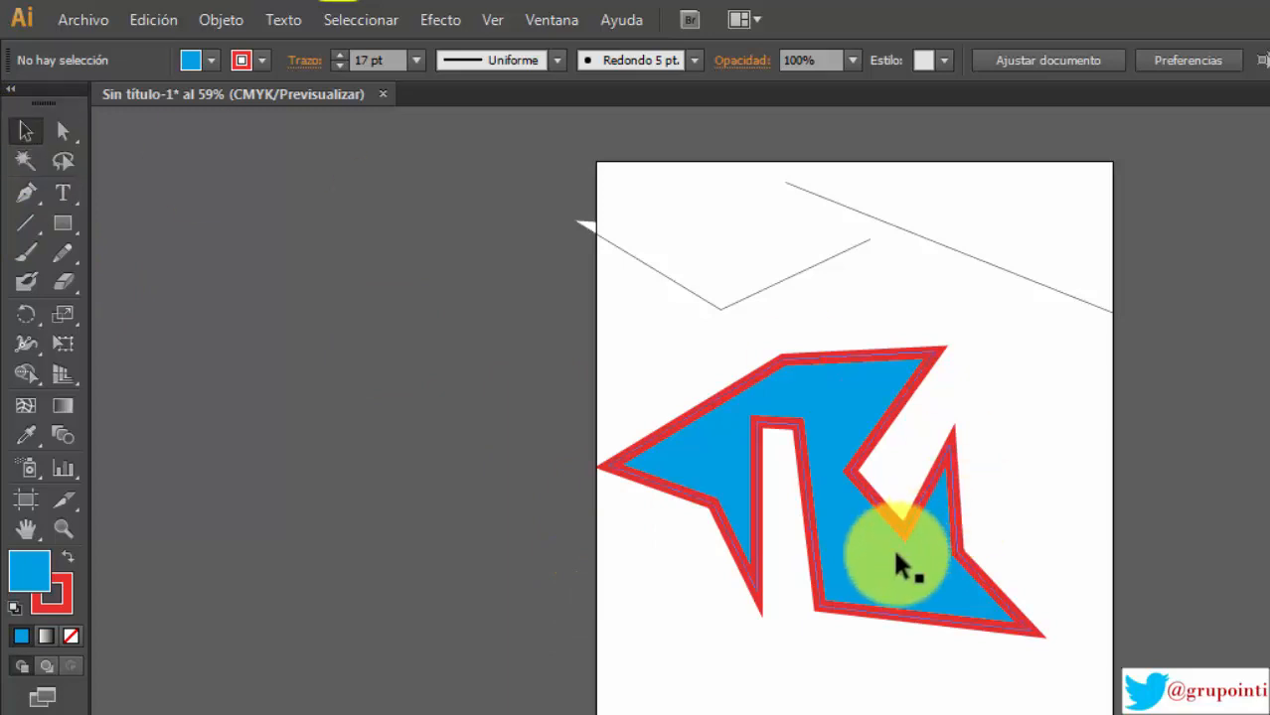
Step: Delete the blue irregular shape with the red outline
left_click(852, 552)
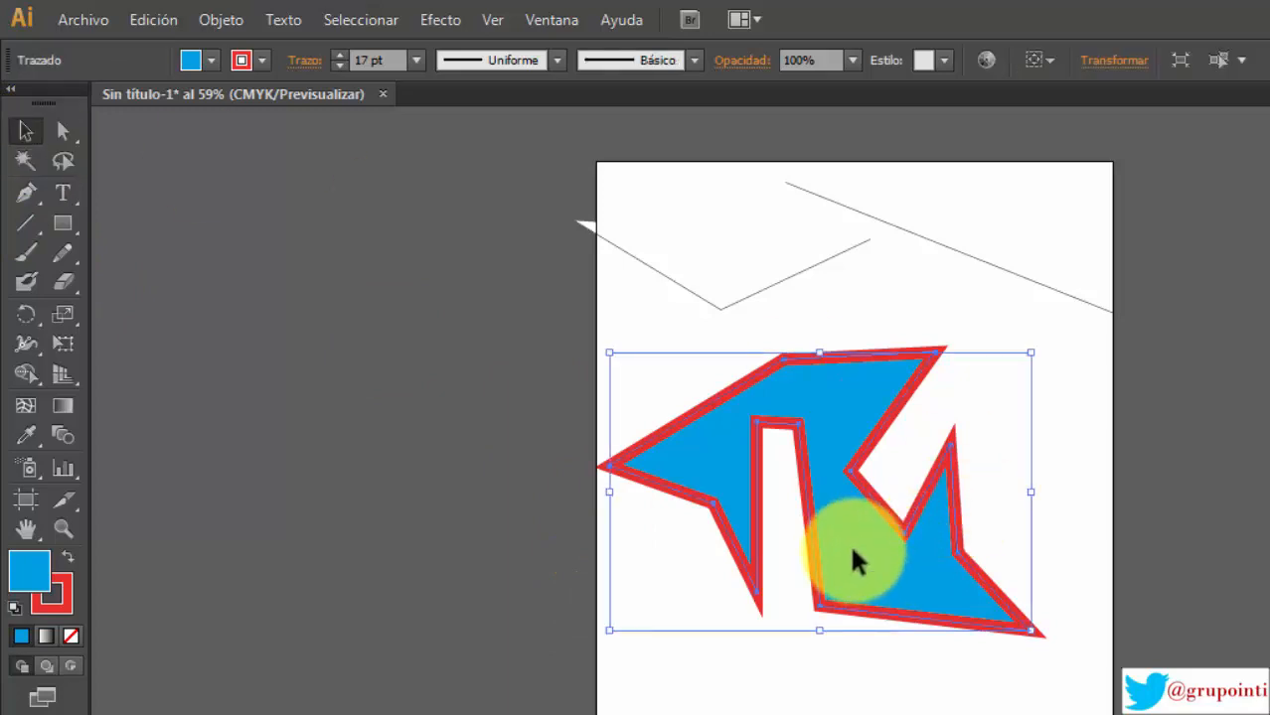
key("Delete")
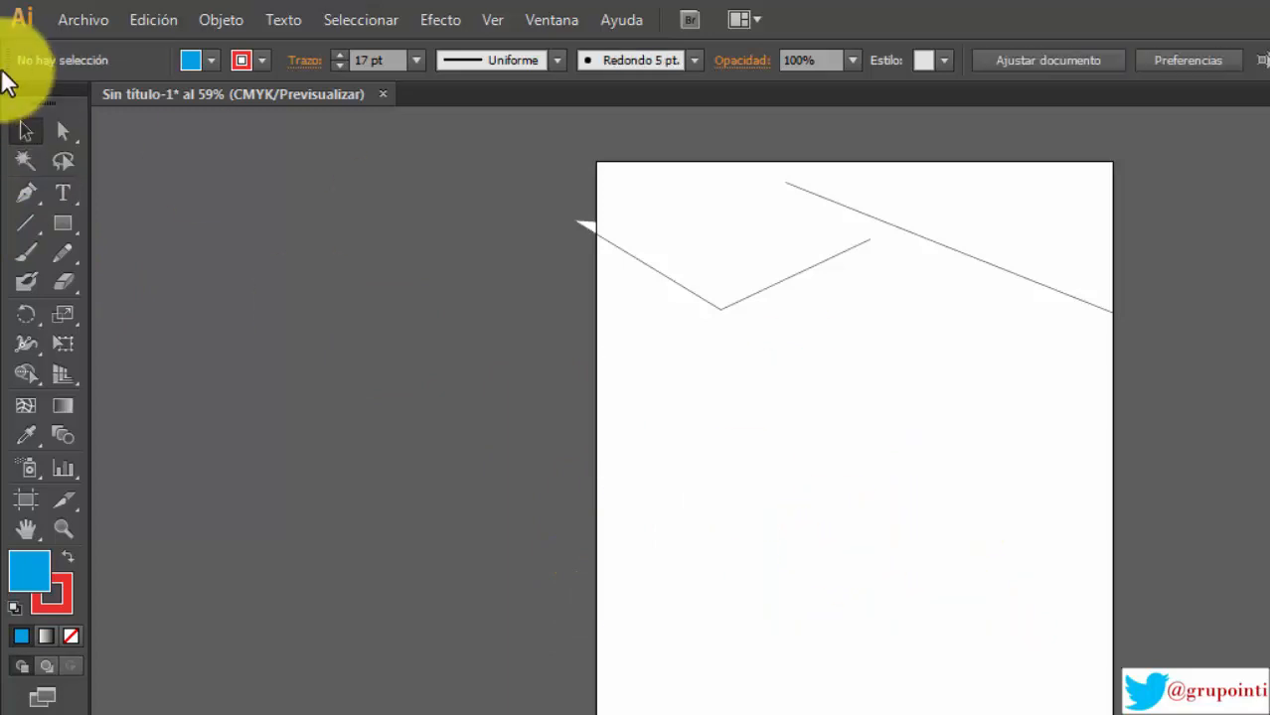
Step: Try to draw a curved Pen tool segment below the two lines, and undo the curve
left_click(25, 195)
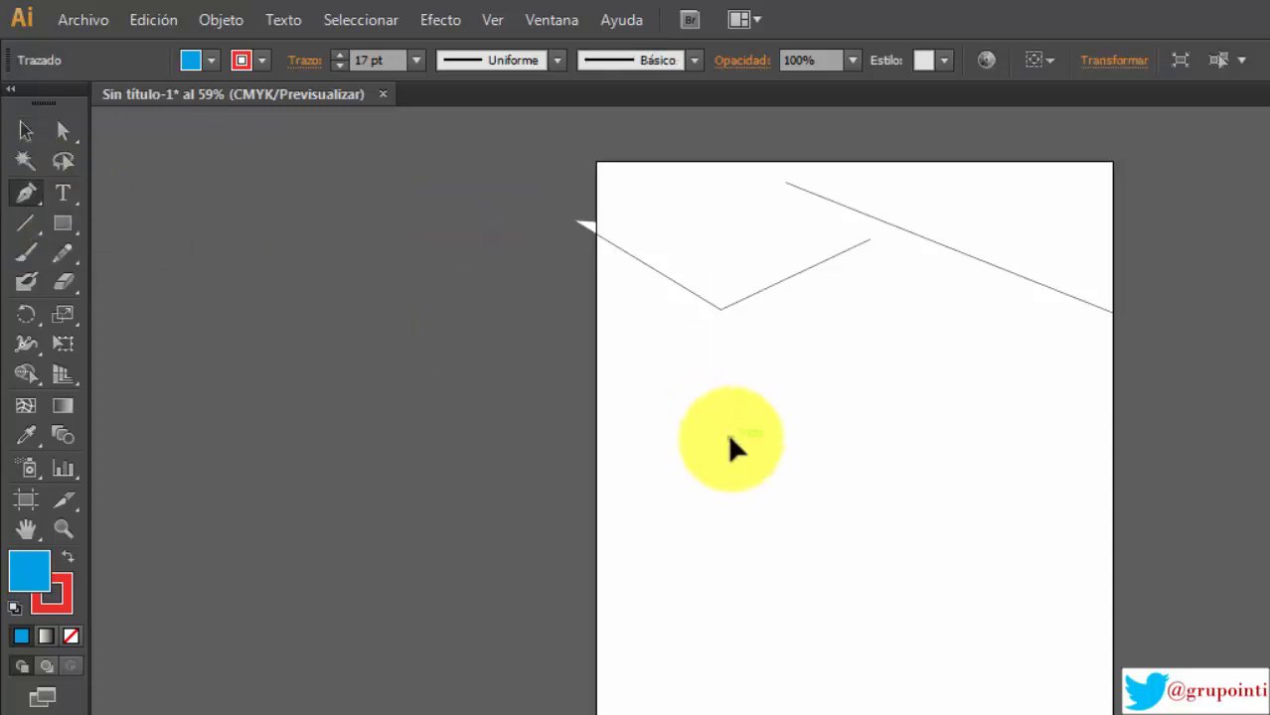
left_click(730, 438)
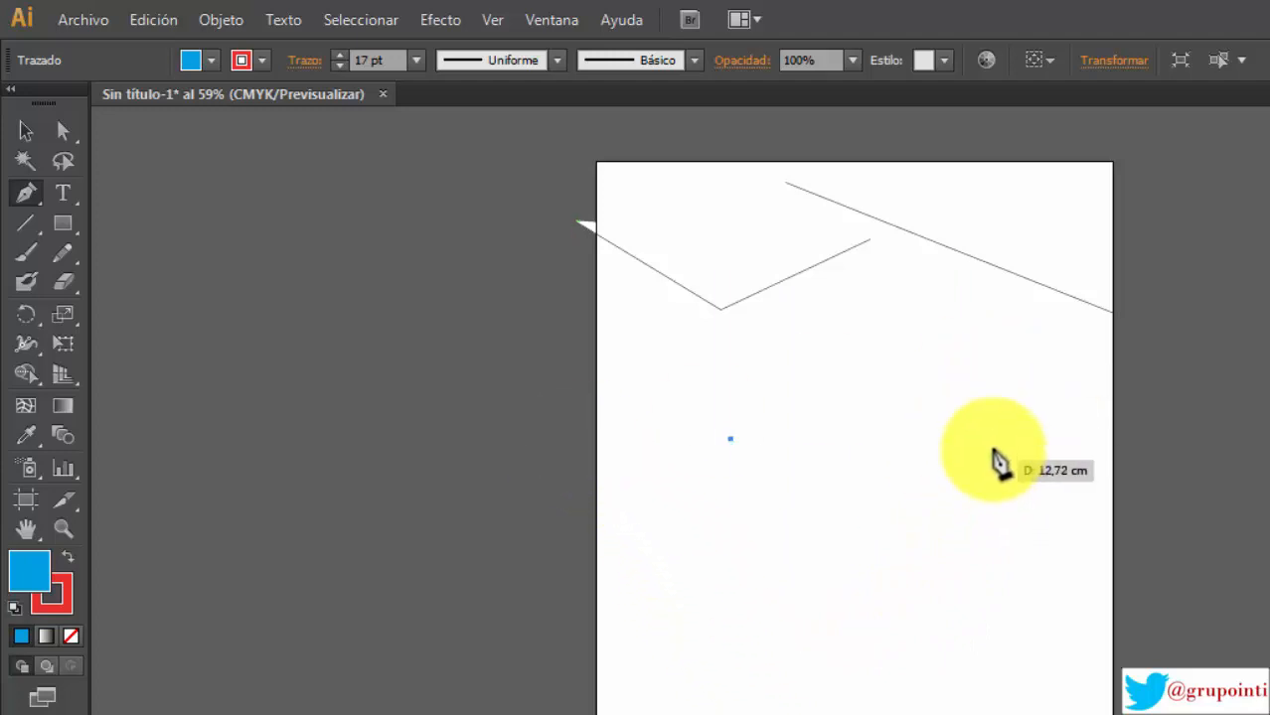
left_click_drag(1007, 438, 1022, 438)
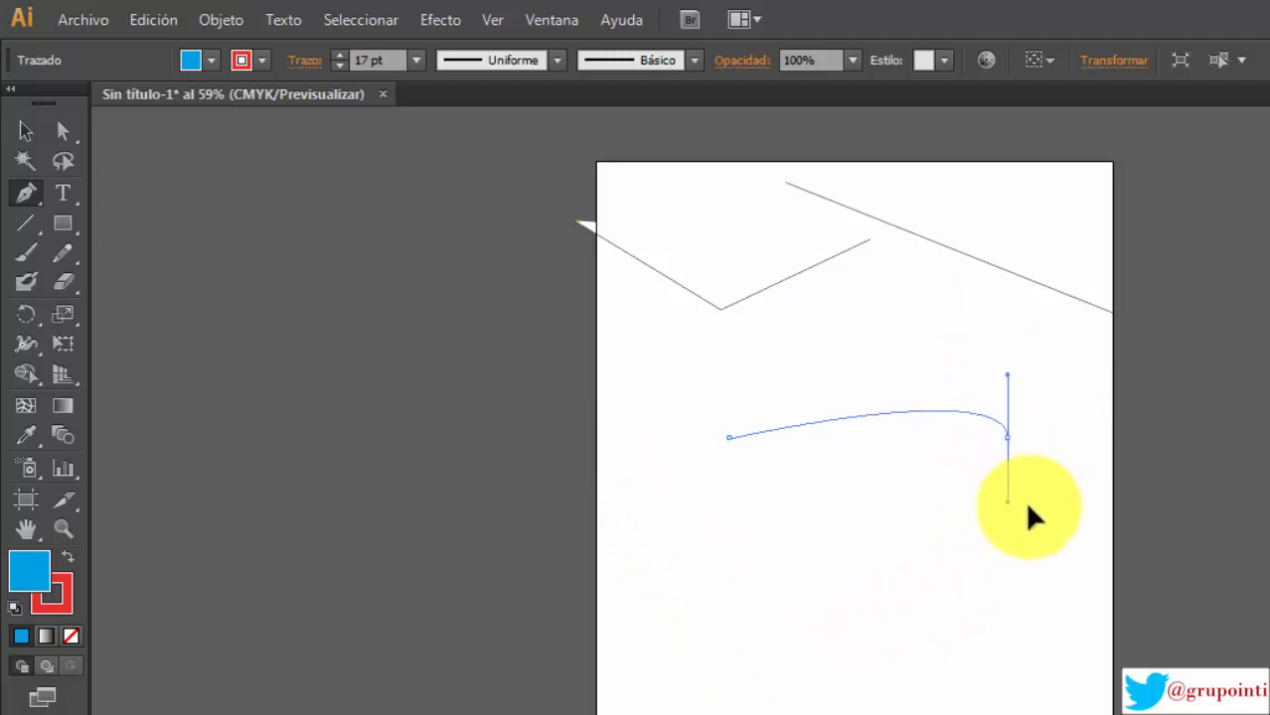
left_click_drag(1024, 500, 1026, 507)
key("ctrl+z")
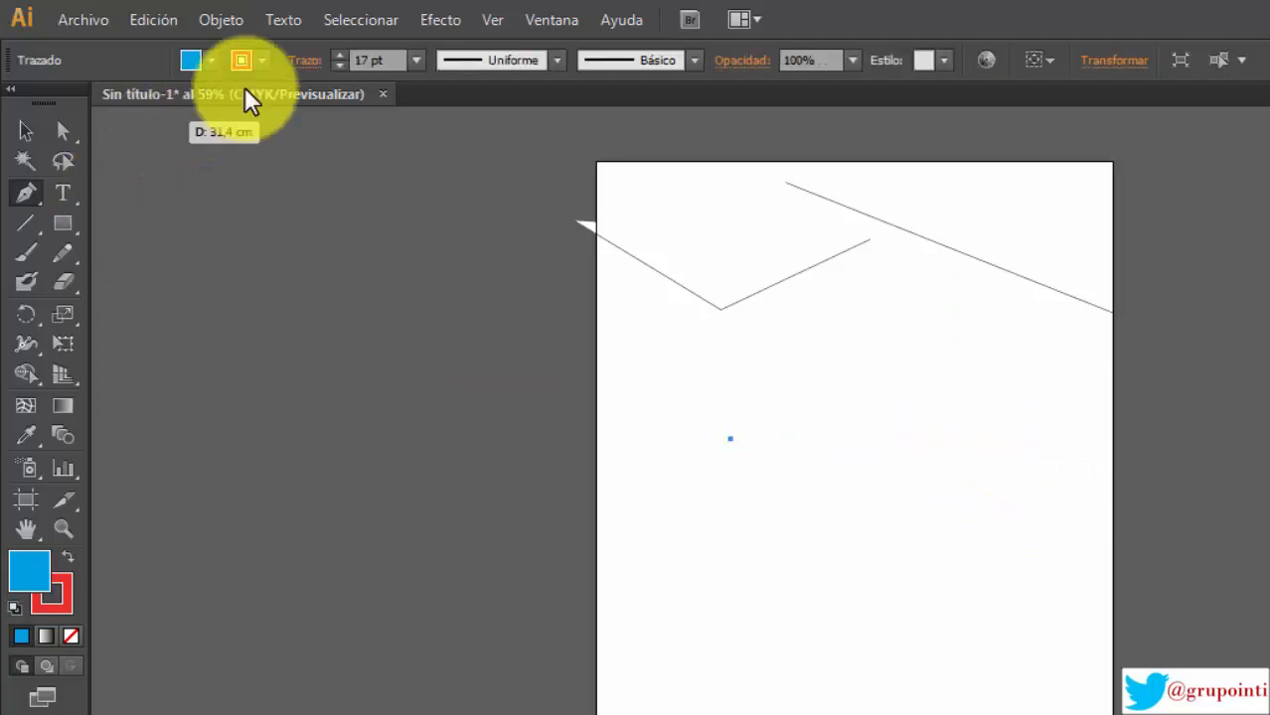
Step: Set the fill to none and the stroke to black at 1 pt, and deselect the single anchor point
left_click(209, 62)
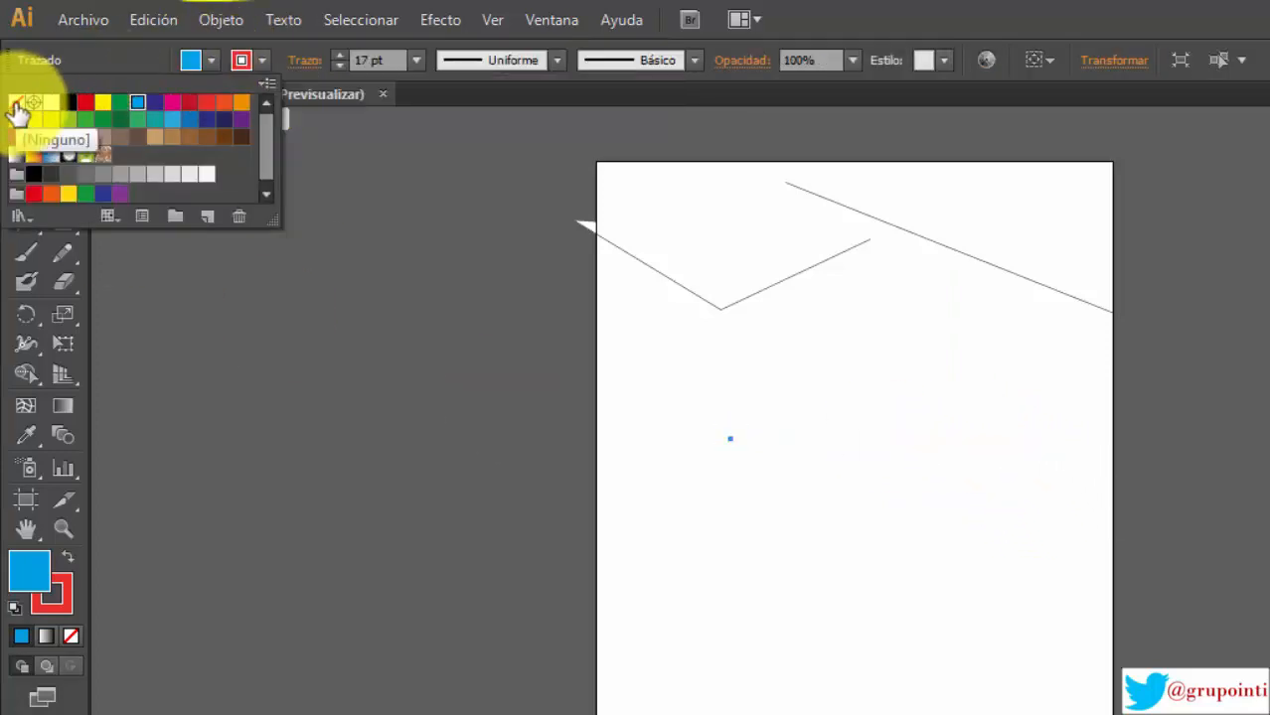
left_click(16, 102)
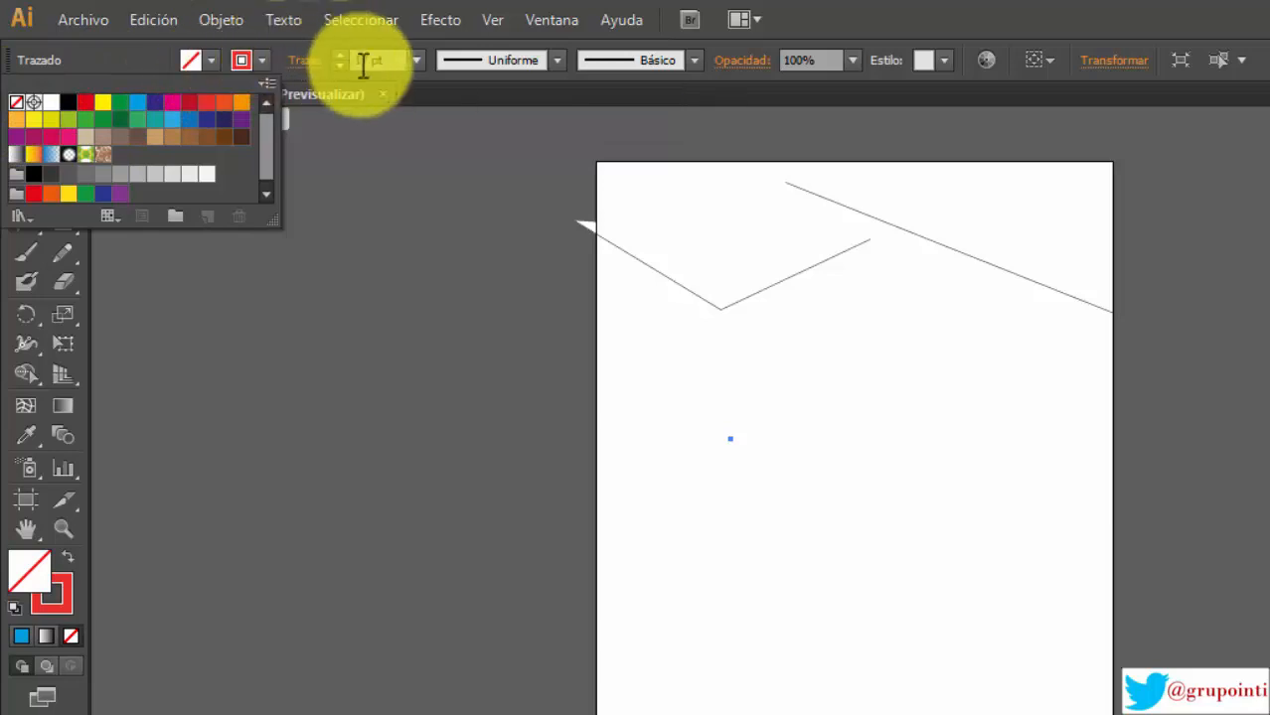
left_click(416, 60)
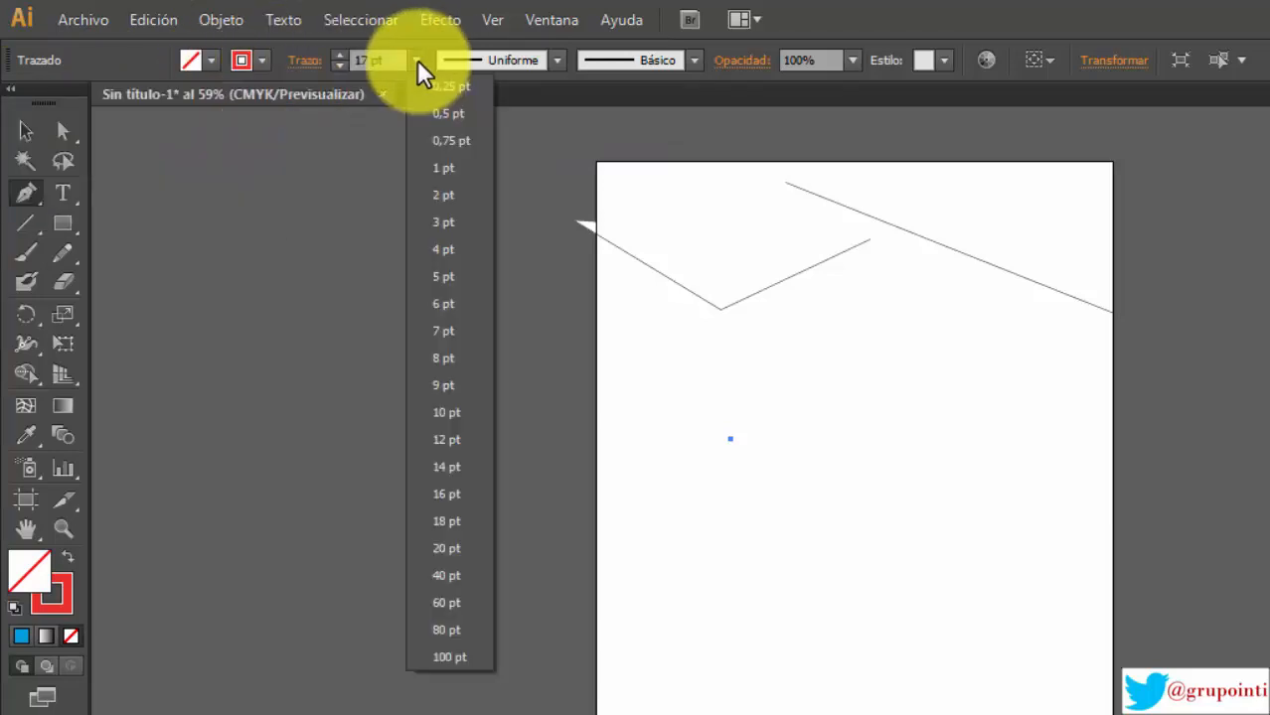
left_click(460, 168)
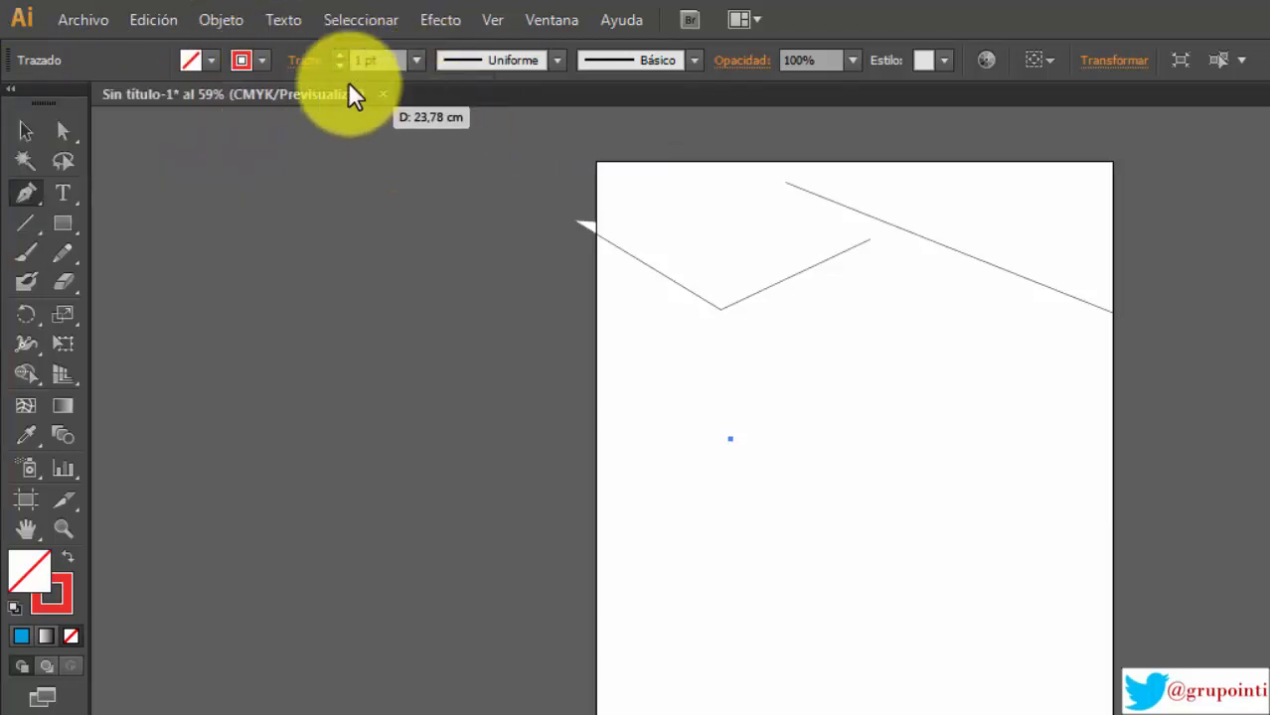
left_click(261, 61)
left_click(62, 100)
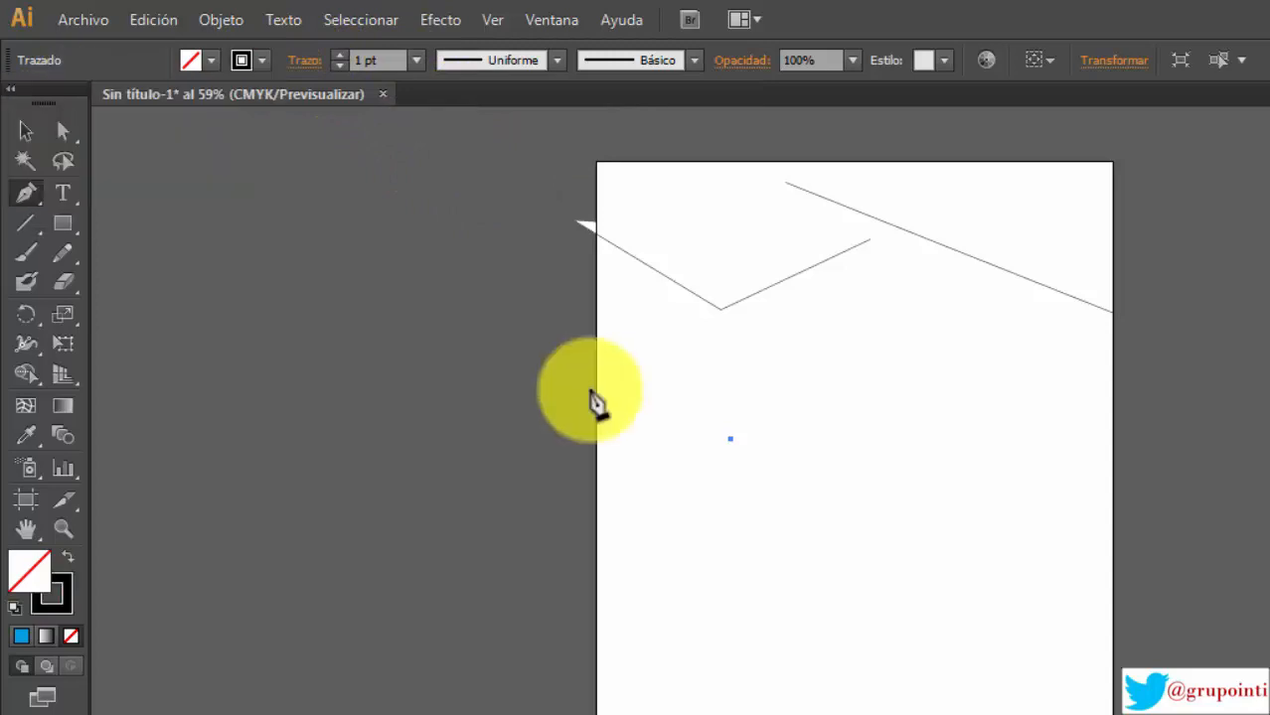
left_click(26, 130)
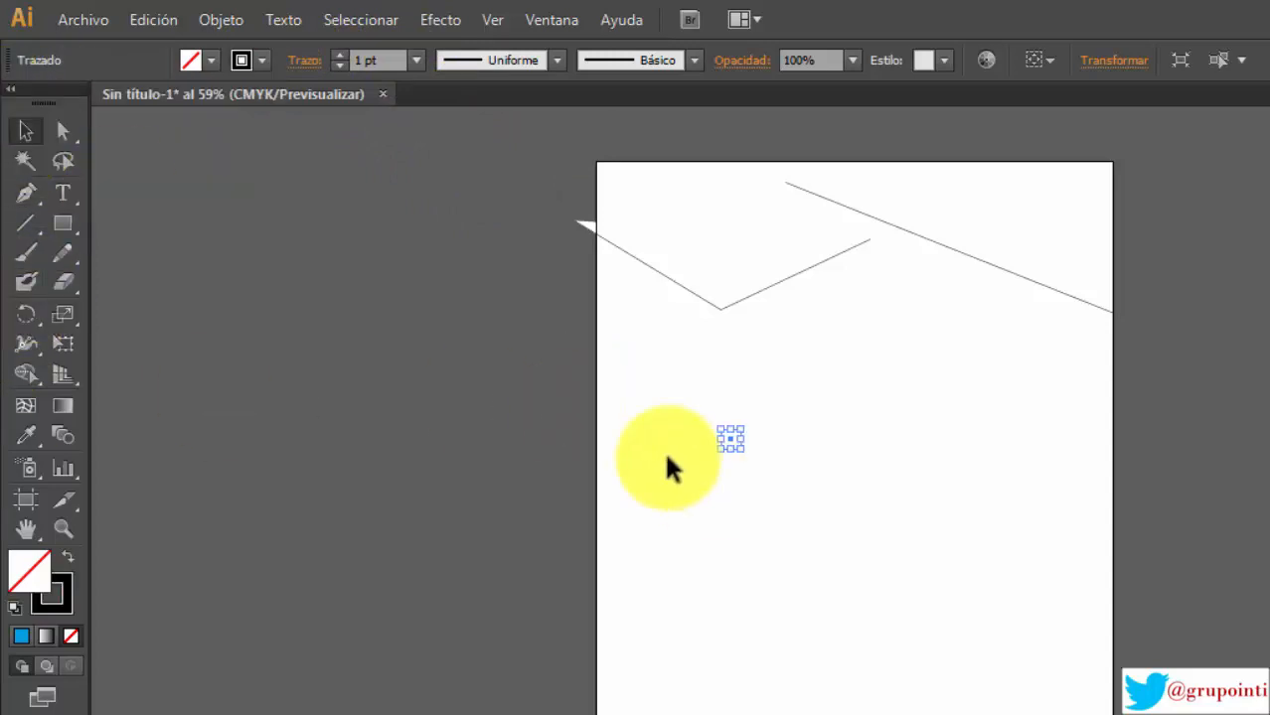
left_click(828, 533)
Step: Draw an open, unfilled nine-point path of straight horizontal, vertical and 45° segments below the two lines with the Pen tool
left_click(25, 199)
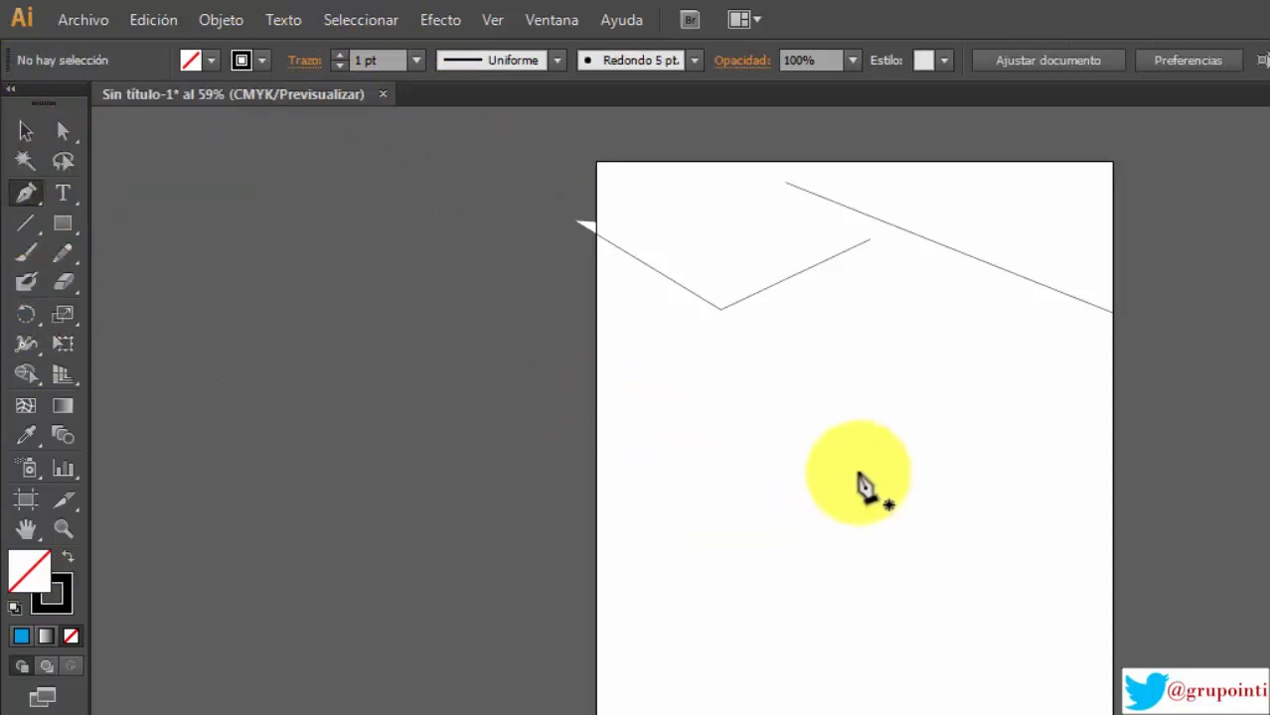
left_click(743, 452)
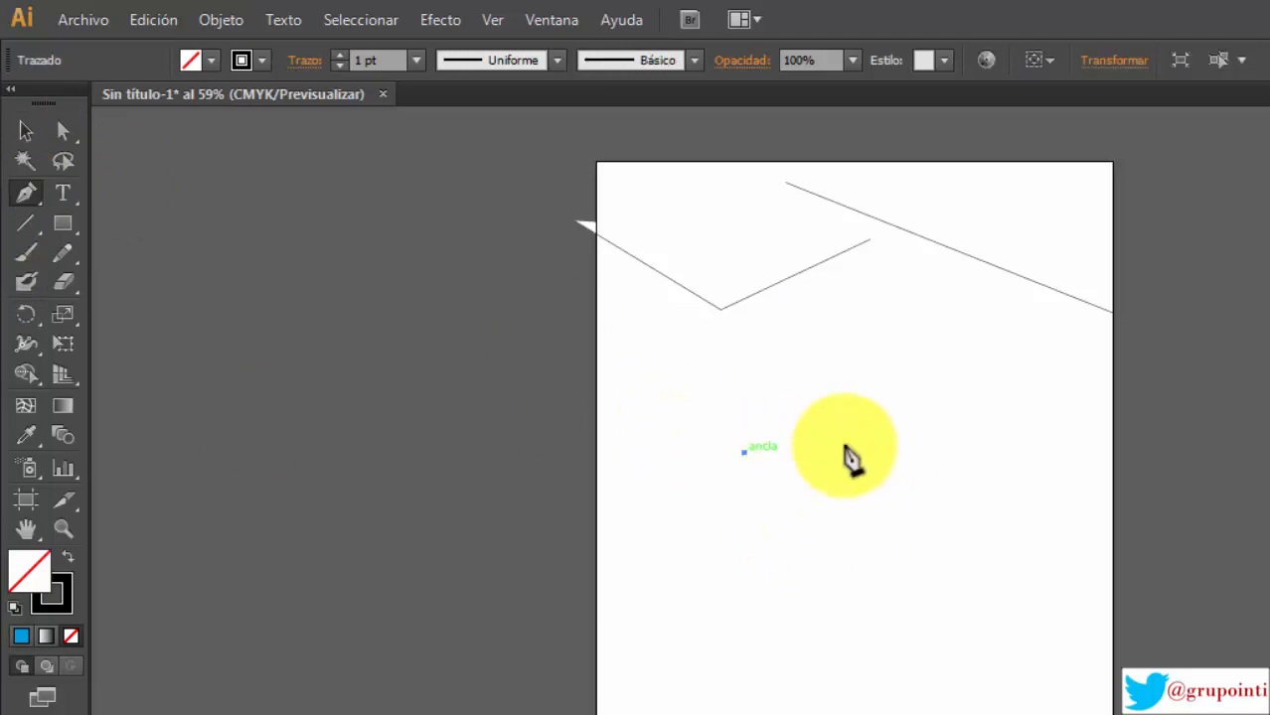
left_click(971, 452)
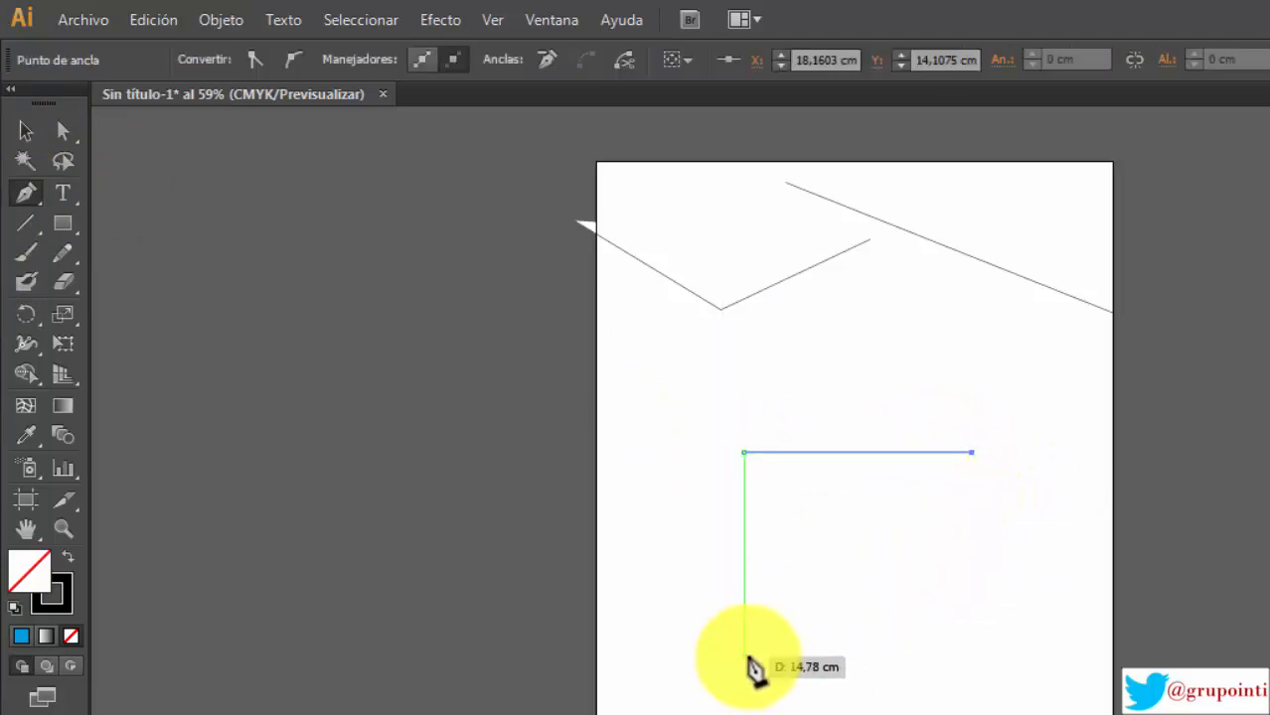
left_click(755, 667)
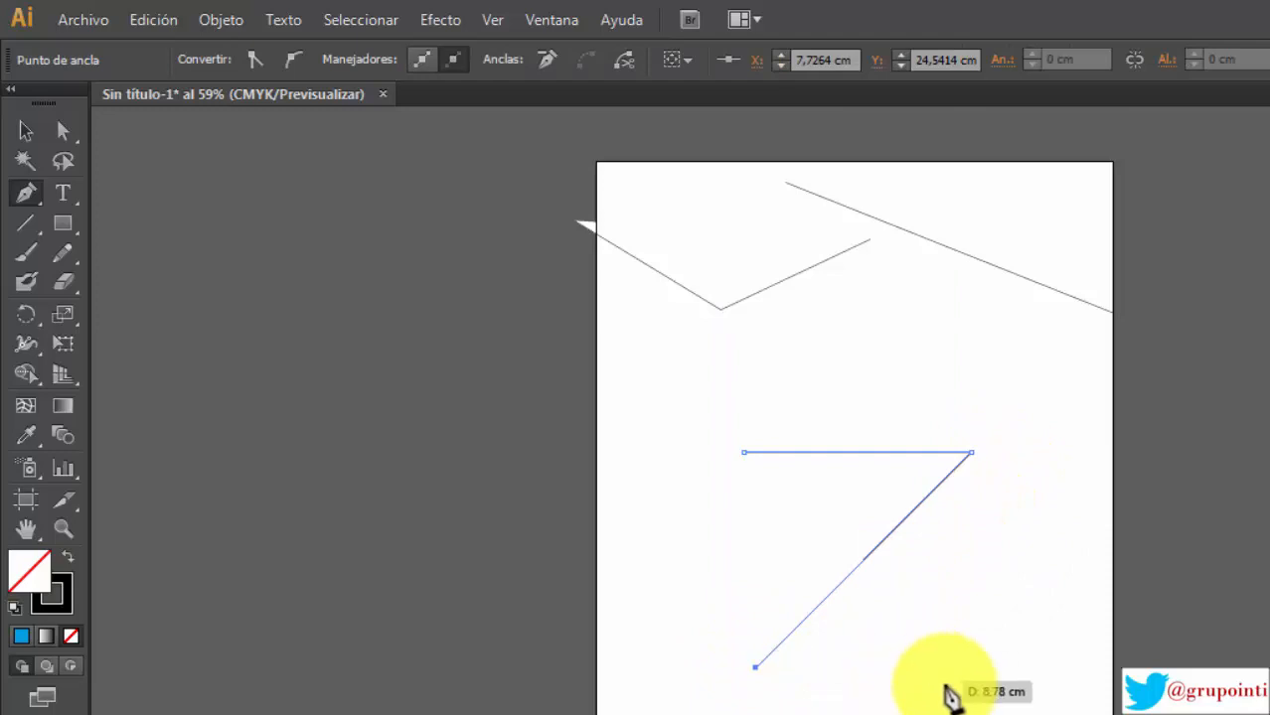
left_click(971, 666)
left_click(1158, 666)
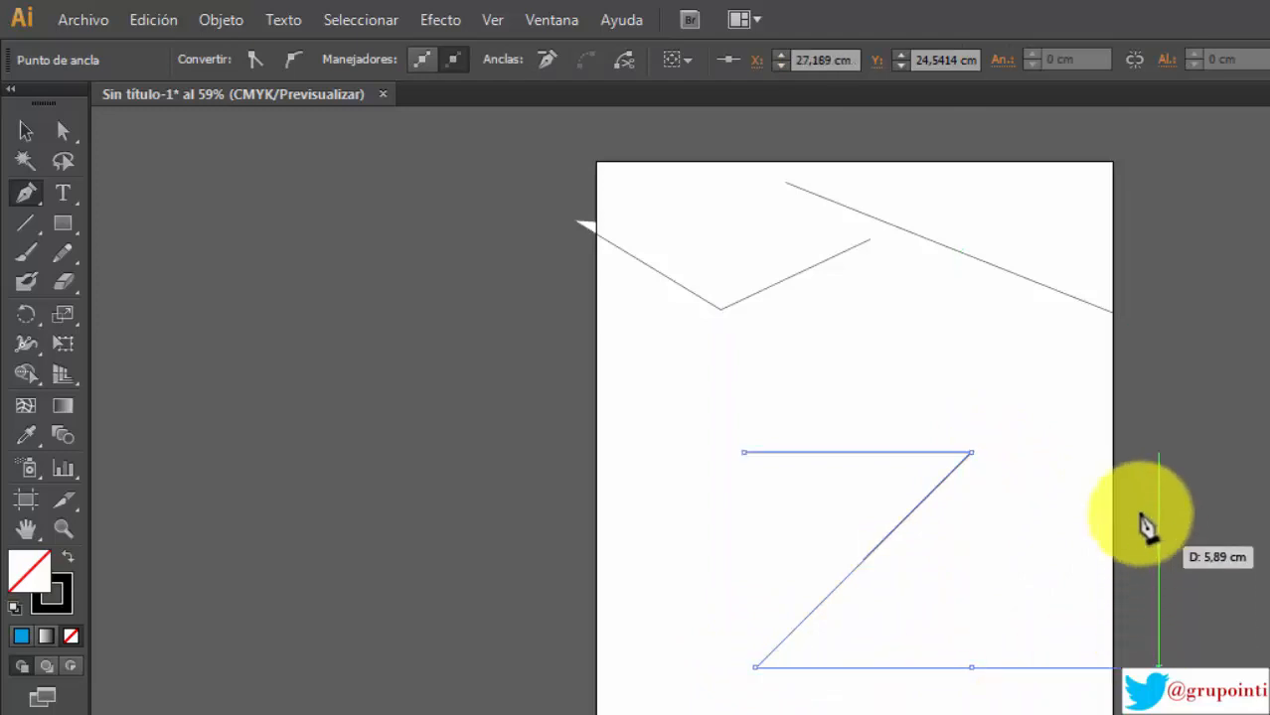
left_click(1052, 395)
left_click(926, 395)
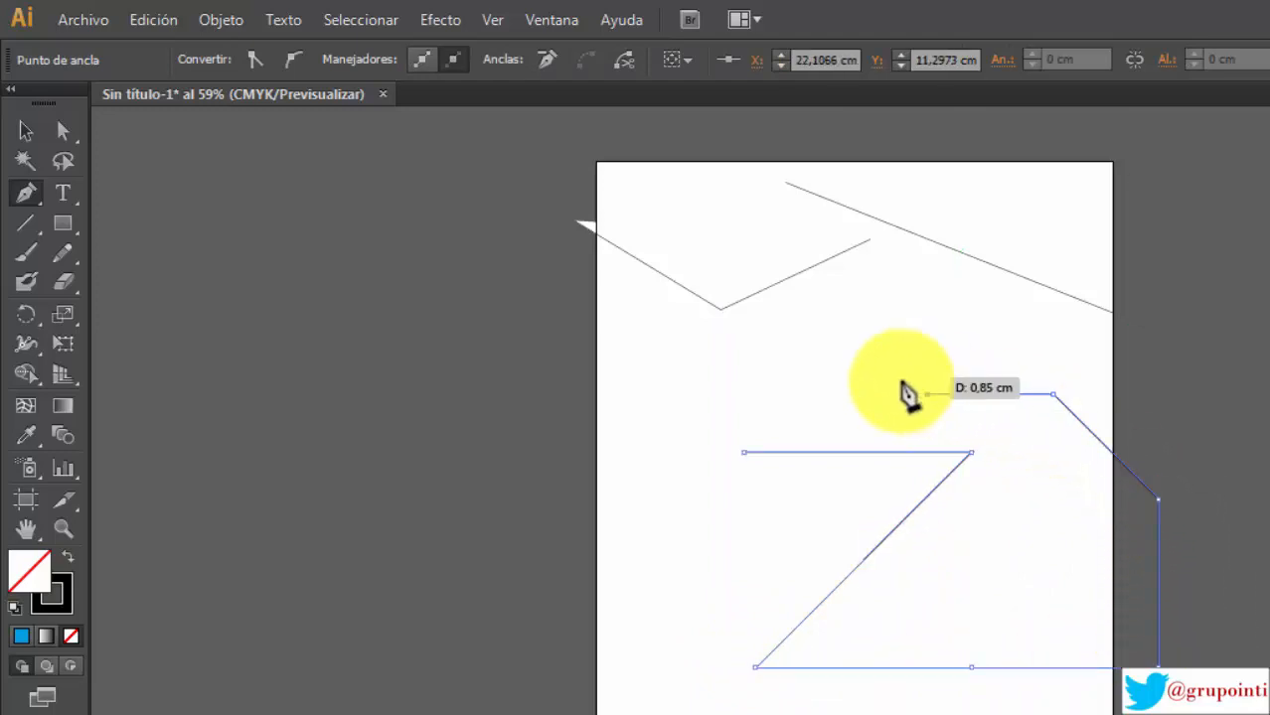
left_click(716, 394)
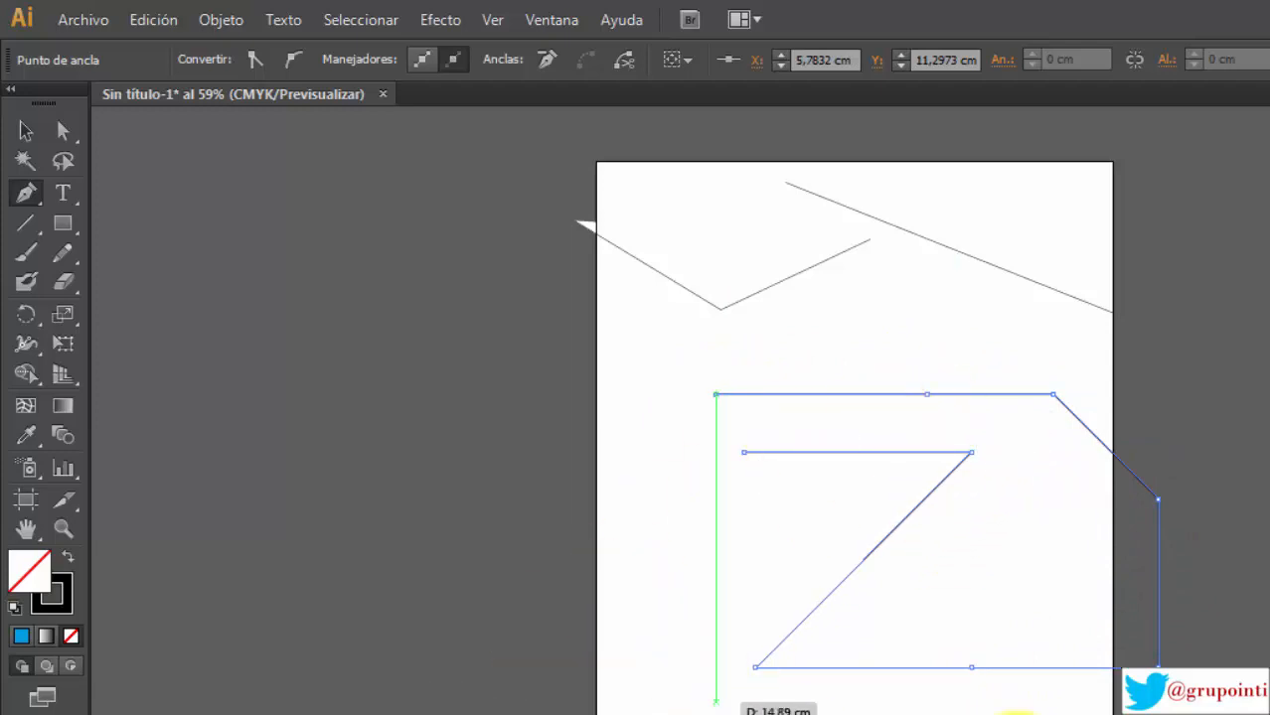
Step: Delete the open nine-point path below the two lines
left_click(26, 133)
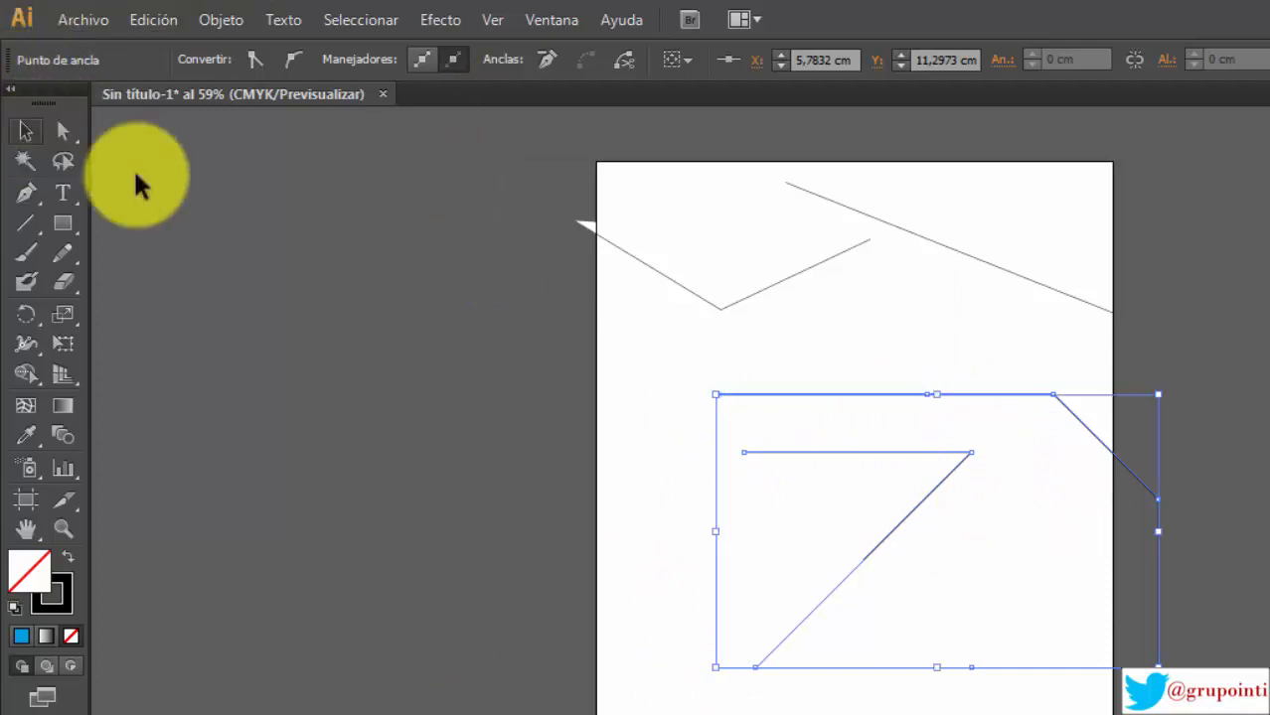
left_click(602, 459)
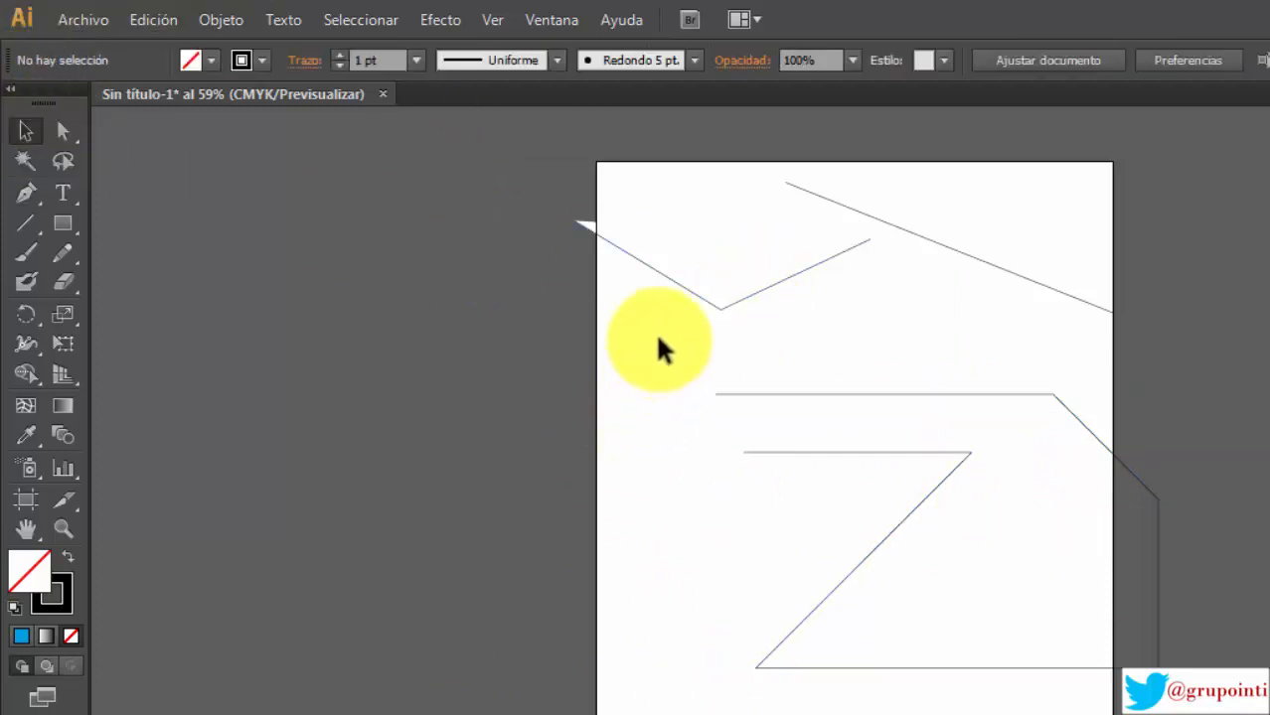
left_click_drag(658, 339, 1090, 711)
key("Delete")
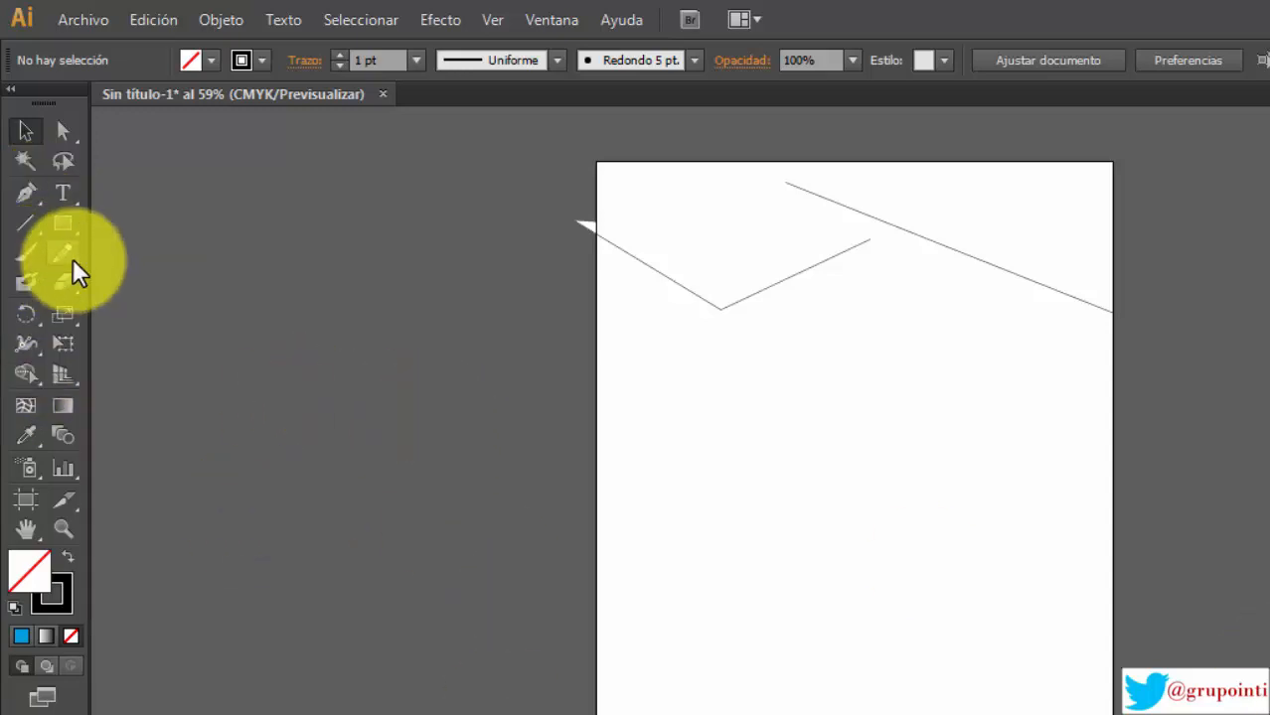
Step: Draw a closed, jagged 11-point shape without fill below the two lines with the Pen tool, ending on its first anchor point
left_click(25, 194)
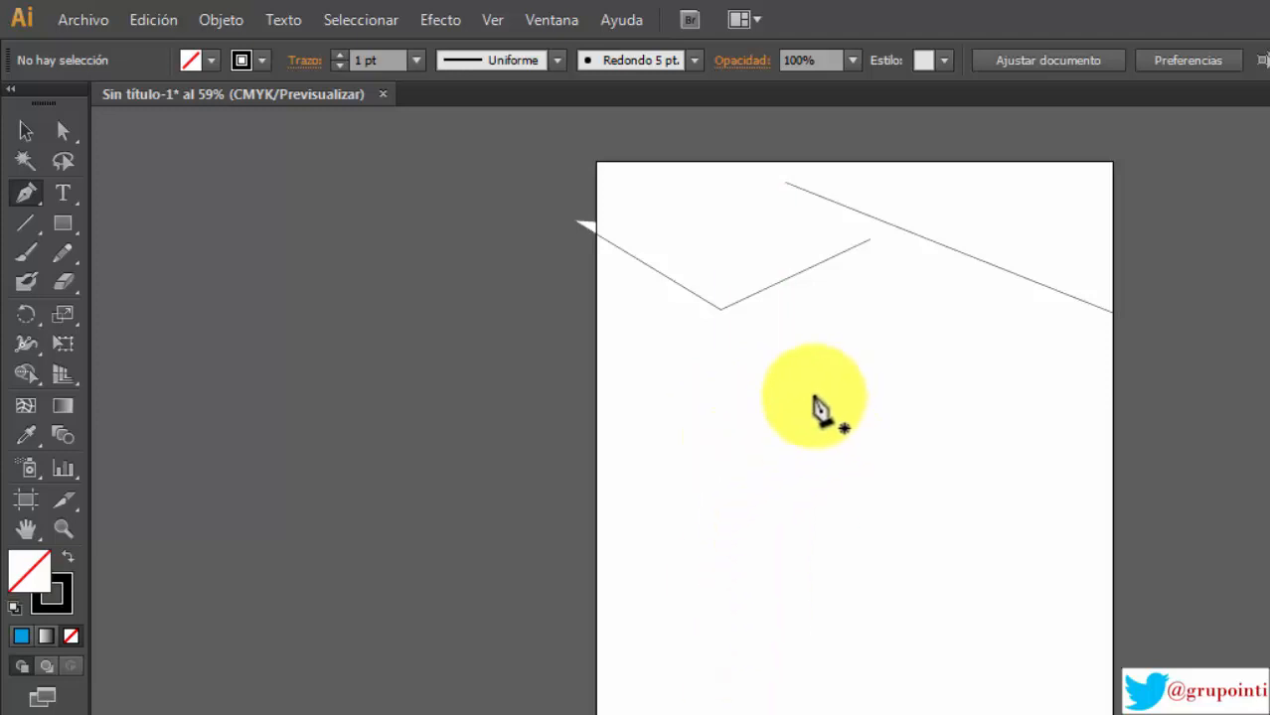
left_click(842, 422)
left_click(714, 549)
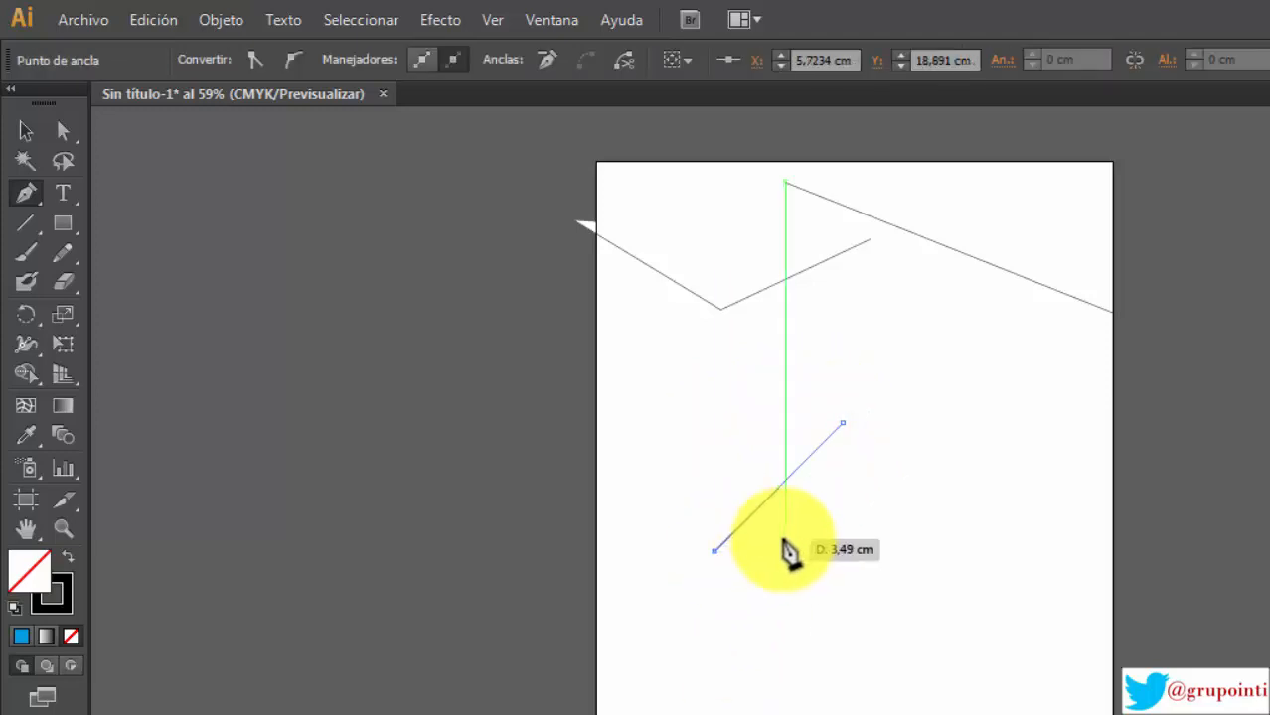
left_click(785, 539)
left_click(779, 654)
left_click(1044, 633)
left_click(899, 576)
left_click(1044, 539)
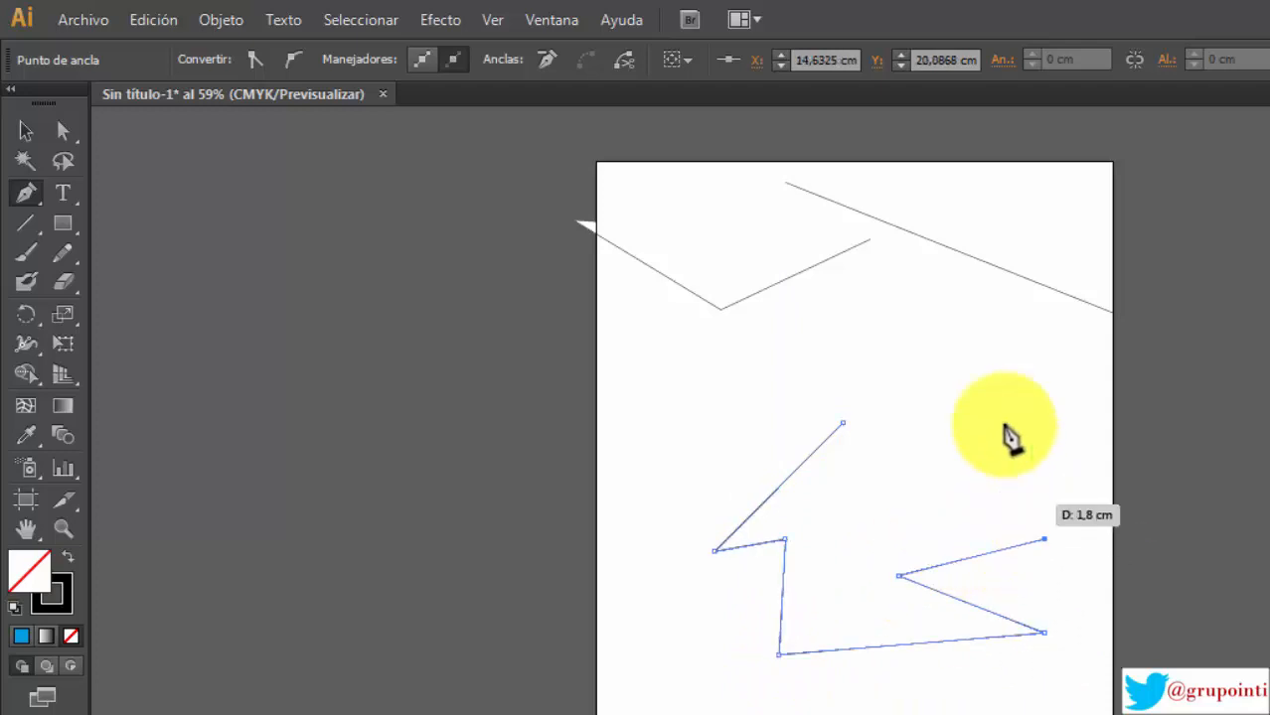
left_click(996, 388)
left_click(944, 429)
left_click(853, 321)
left_click(714, 403)
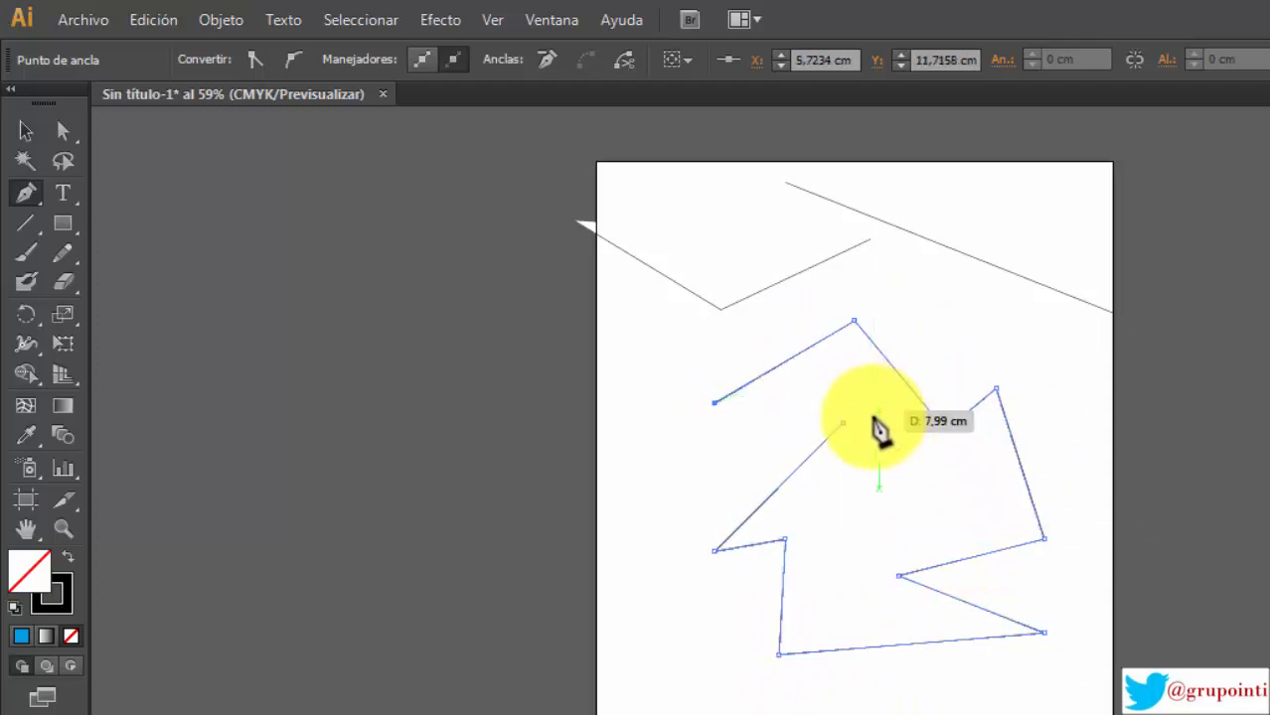
left_click(842, 425)
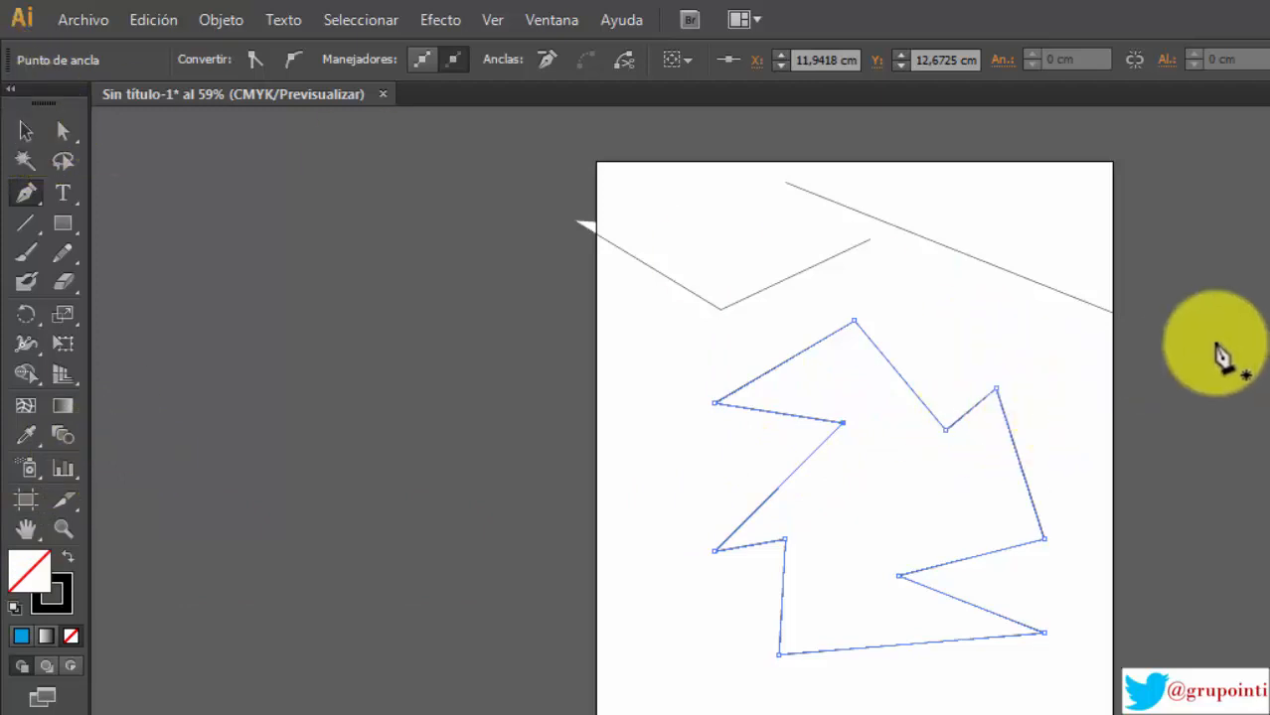
Step: Examine the corner anchor points and straight segments around the jagged closed shape up close
scroll(1092, 359, "up", 2)
scroll(993, 434, "up", 1)
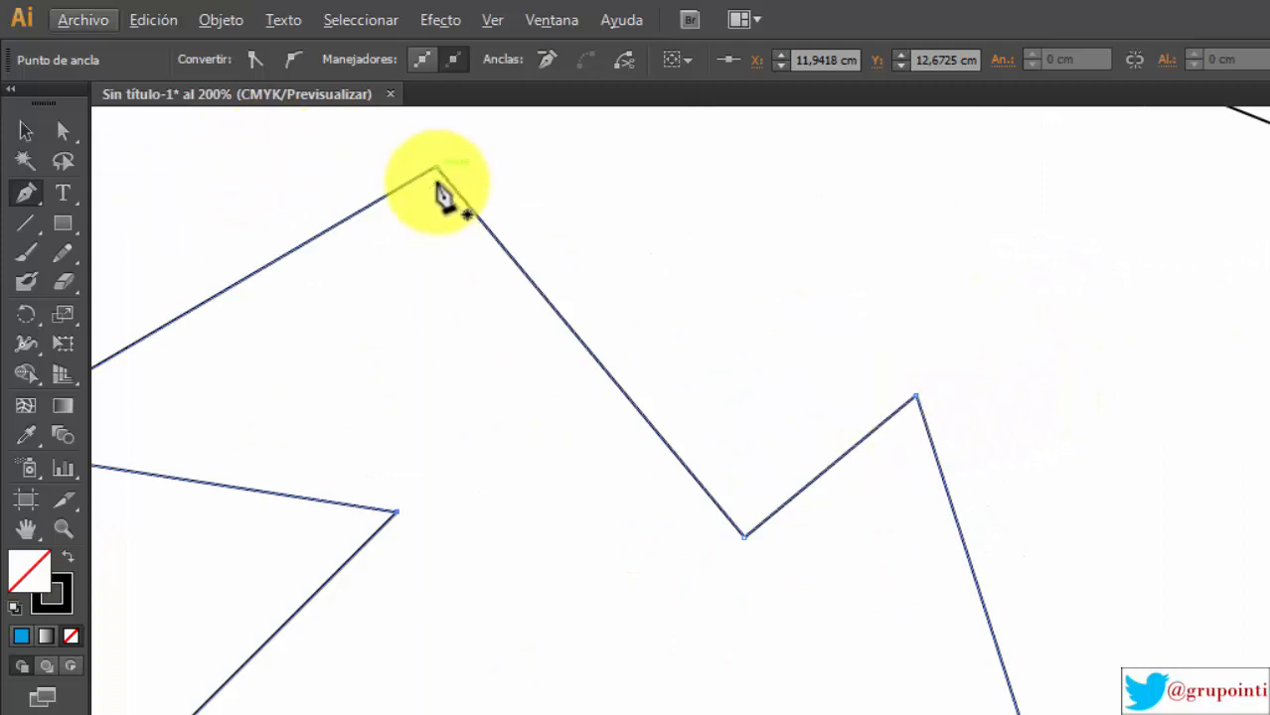
scroll(679, 410, "left", 8)
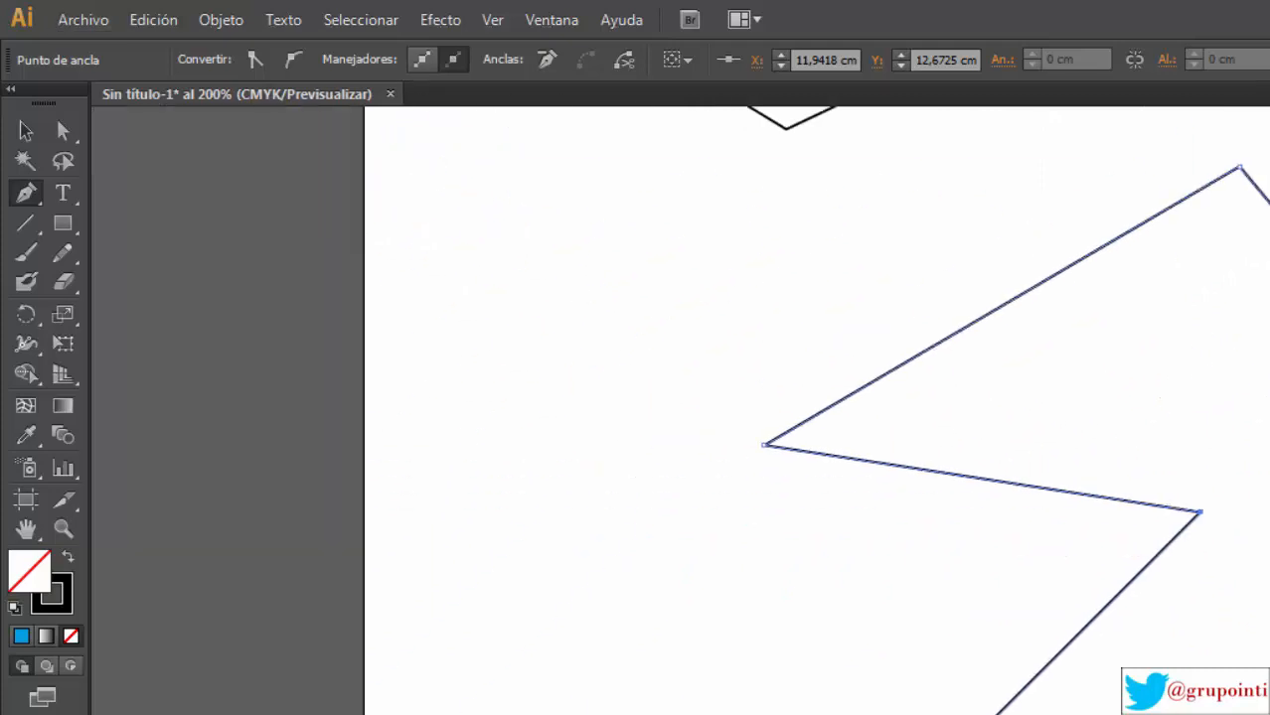
scroll(553, 397, "right", 1)
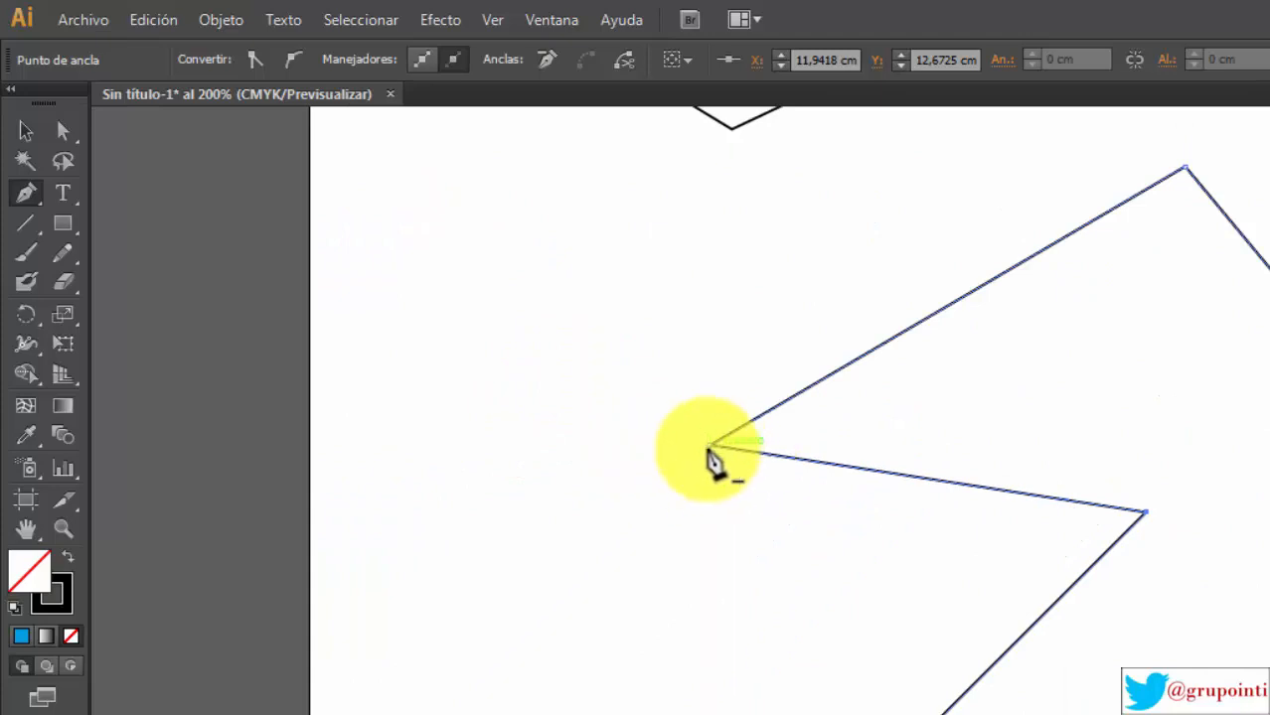
scroll(680, 411, "right", 7)
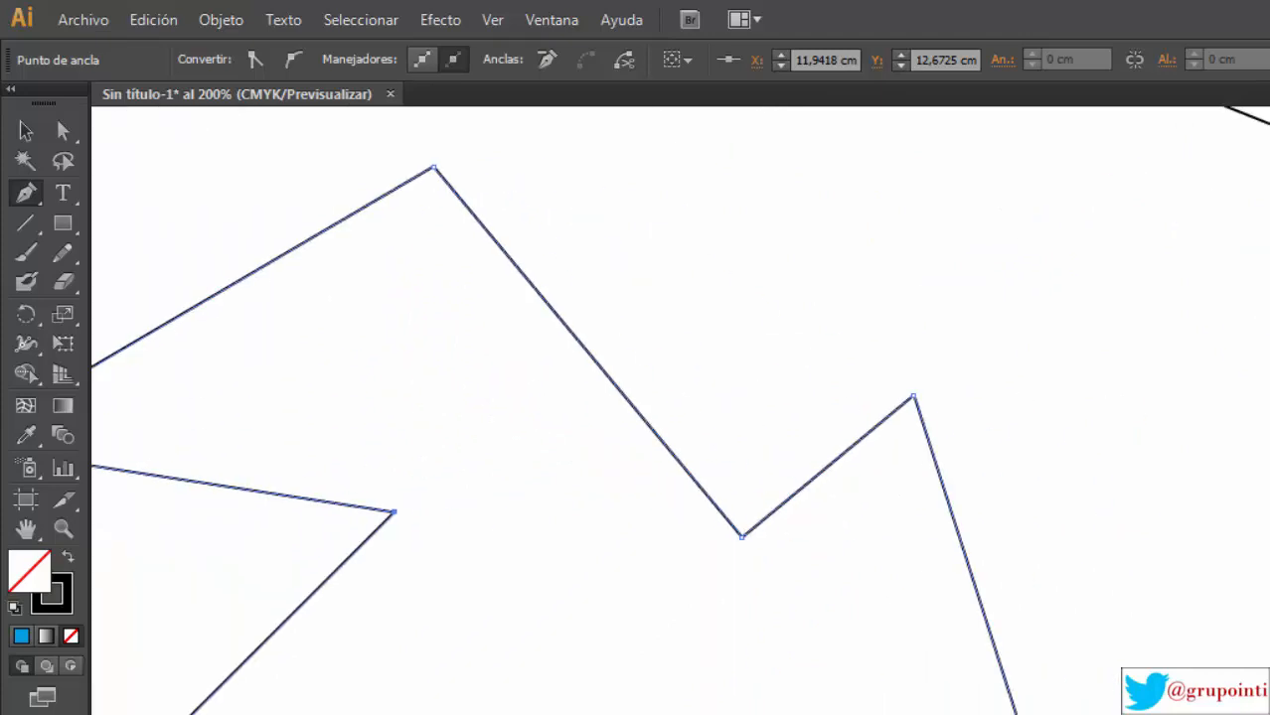
scroll(993, 348, "down", 1)
scroll(1030, 413, "down", 2)
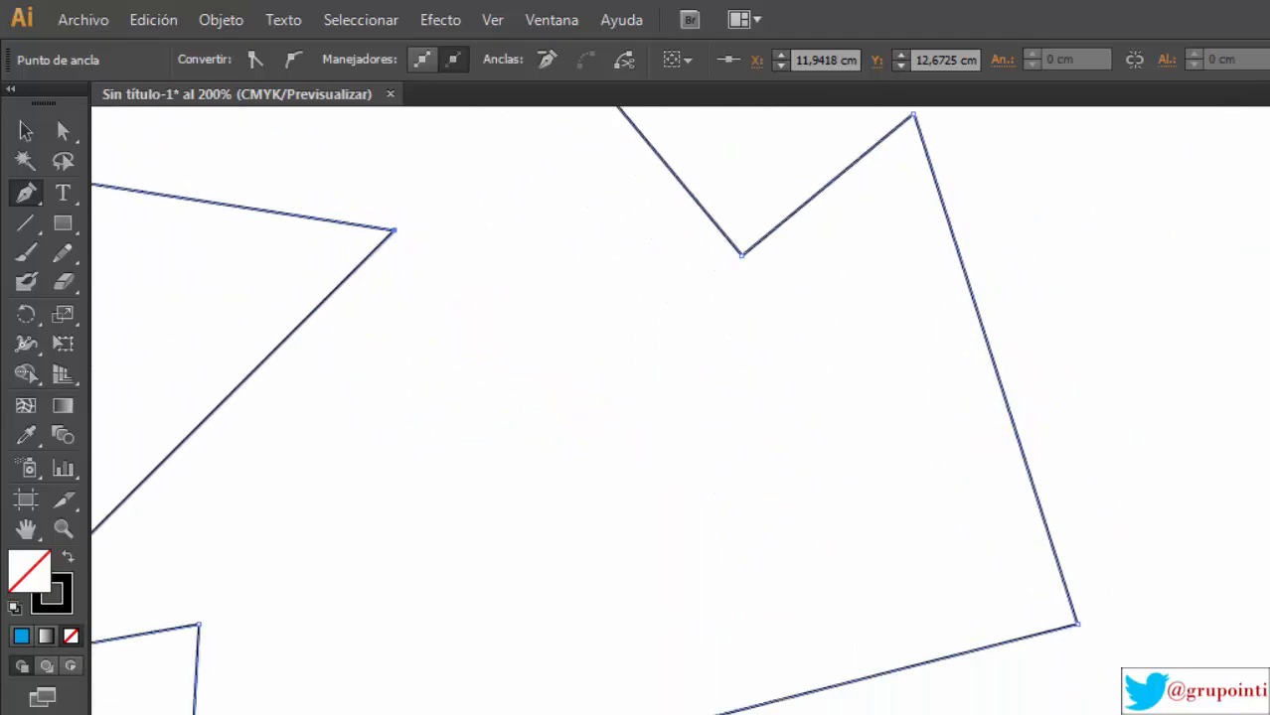
scroll(679, 410, "left", 8)
scroll(680, 410, "right", 3)
scroll(680, 410, "down", 2)
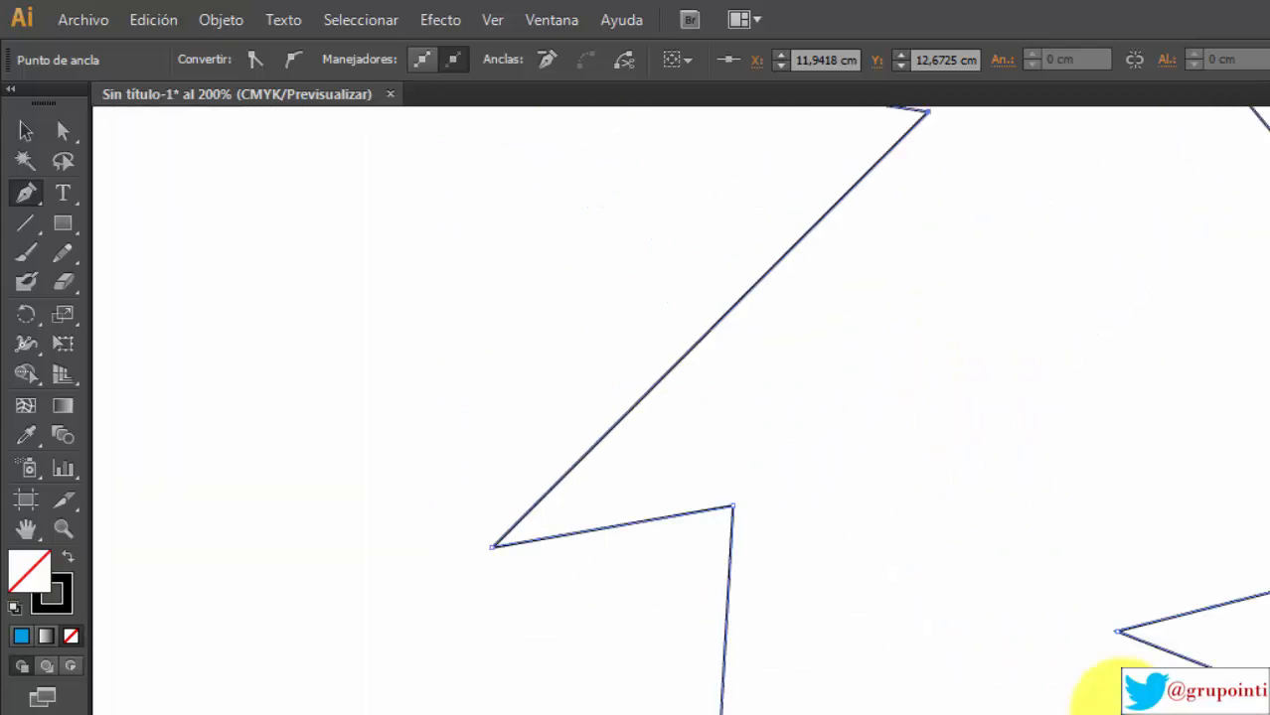
scroll(680, 410, "up", 5)
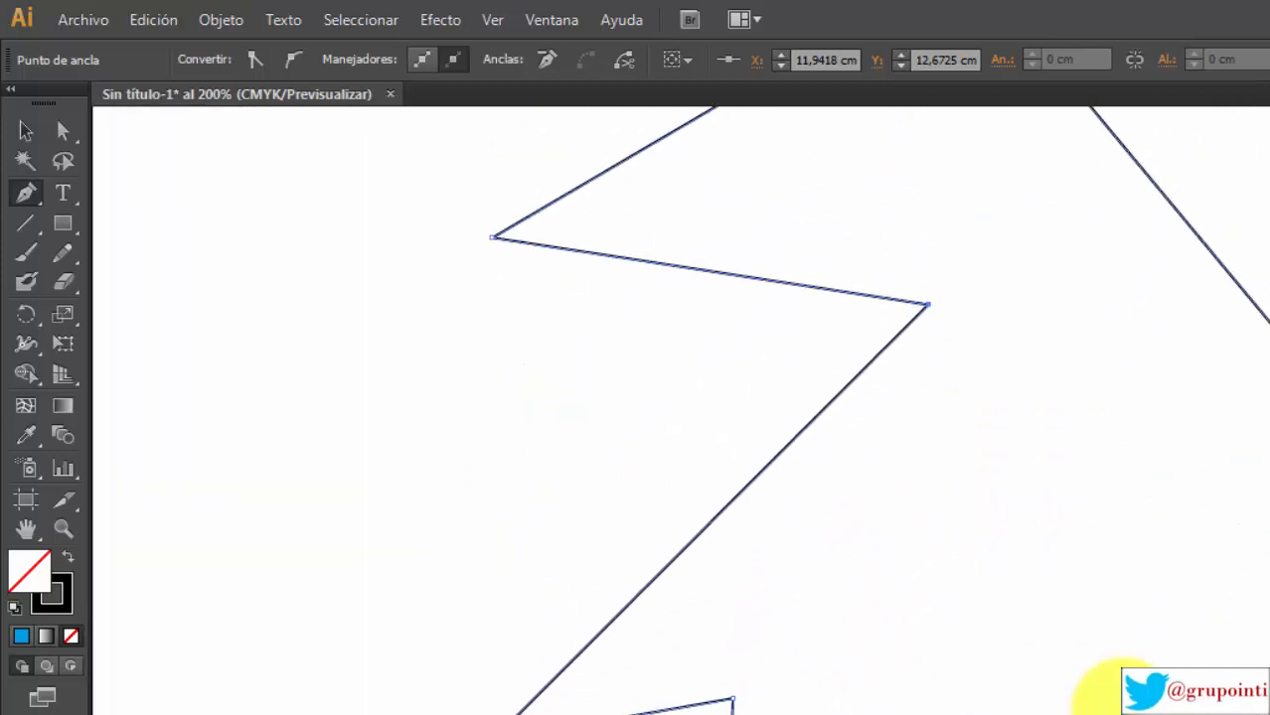
scroll(1113, 691, "up", 1)
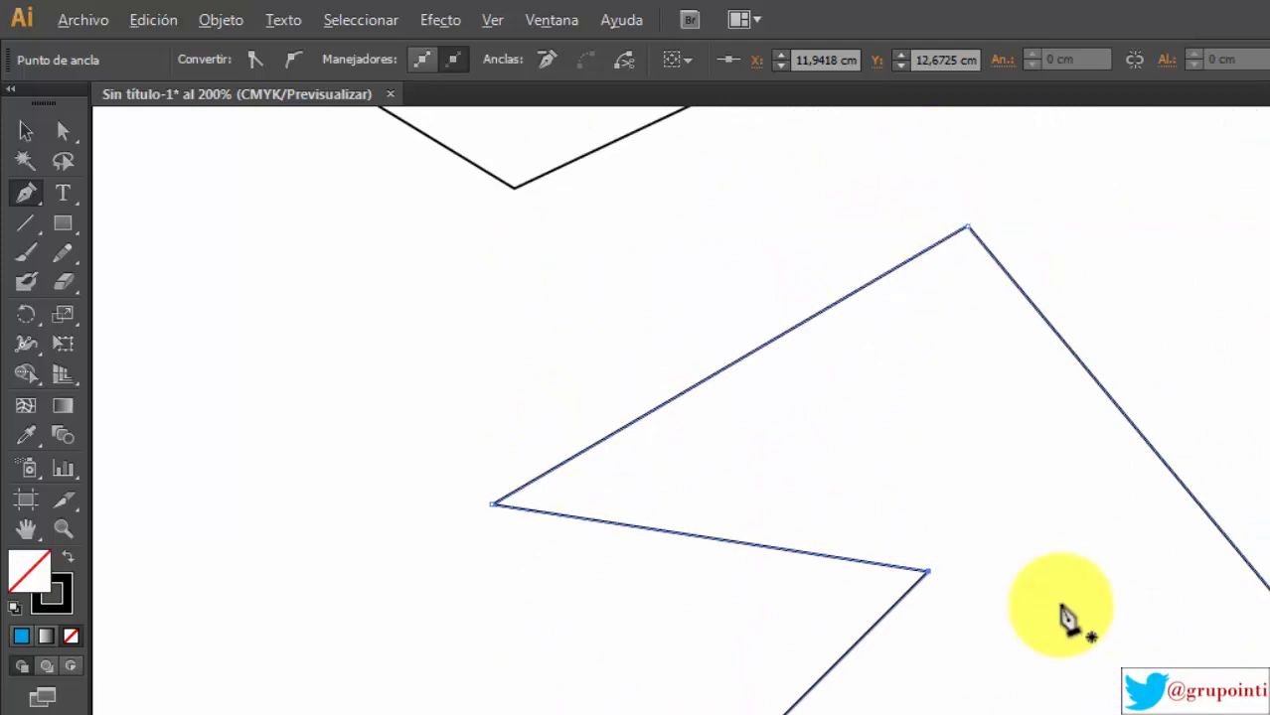
scroll(1066, 616, "down", 3)
scroll(1066, 616, "down", 1)
Step: Lower the jagged shape's top-left peak and shift its upper-left notch point down and outward with the Direct Selection tool, and deselect it
left_click(27, 131)
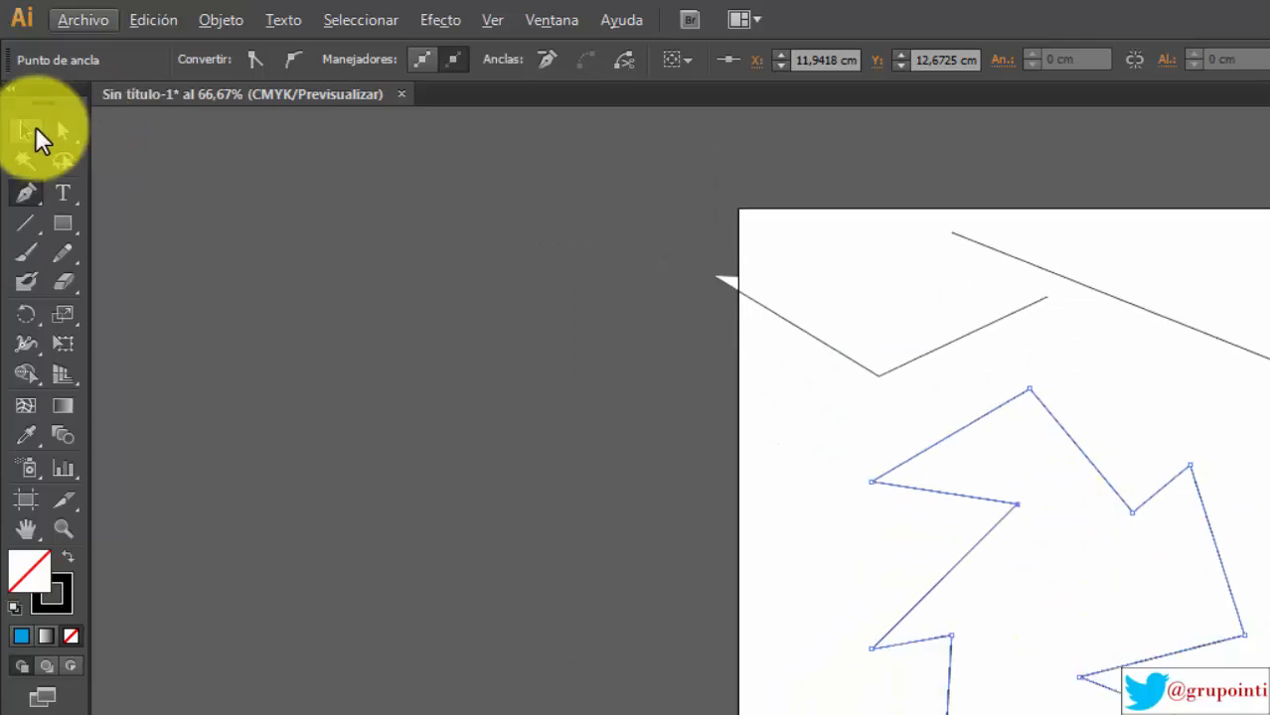
left_click(1004, 559)
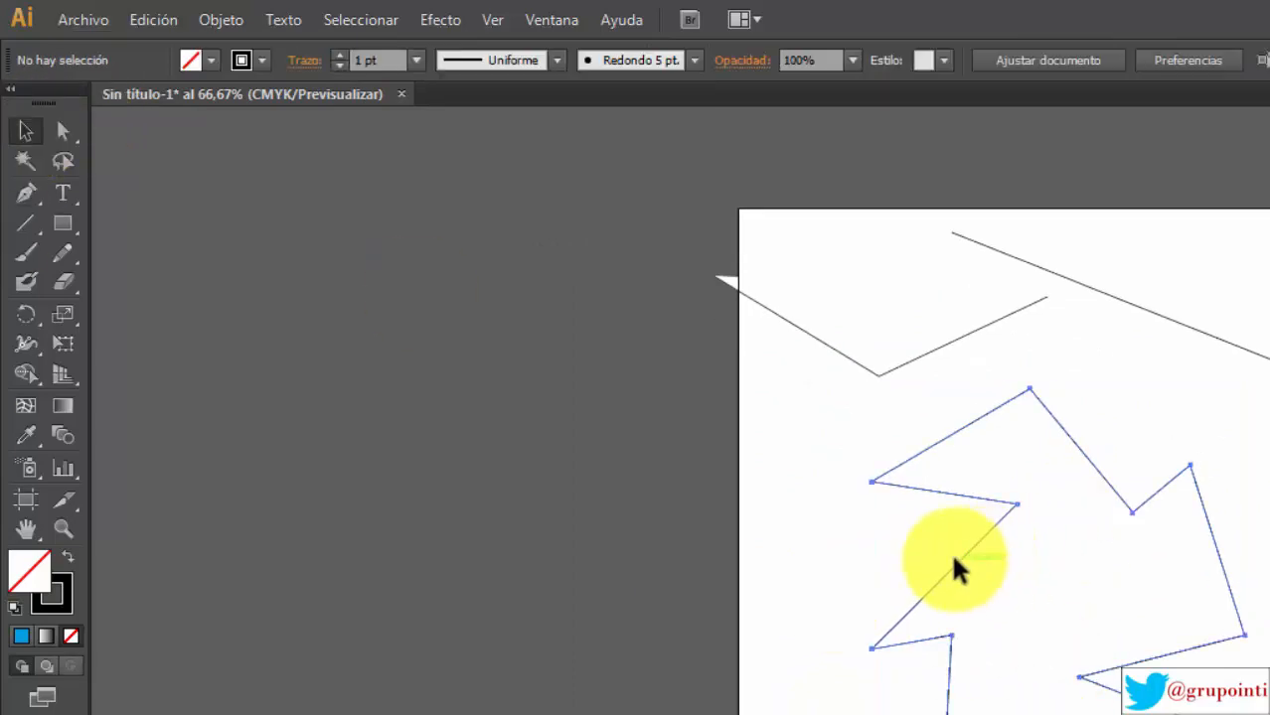
left_click(957, 564)
left_click(65, 132)
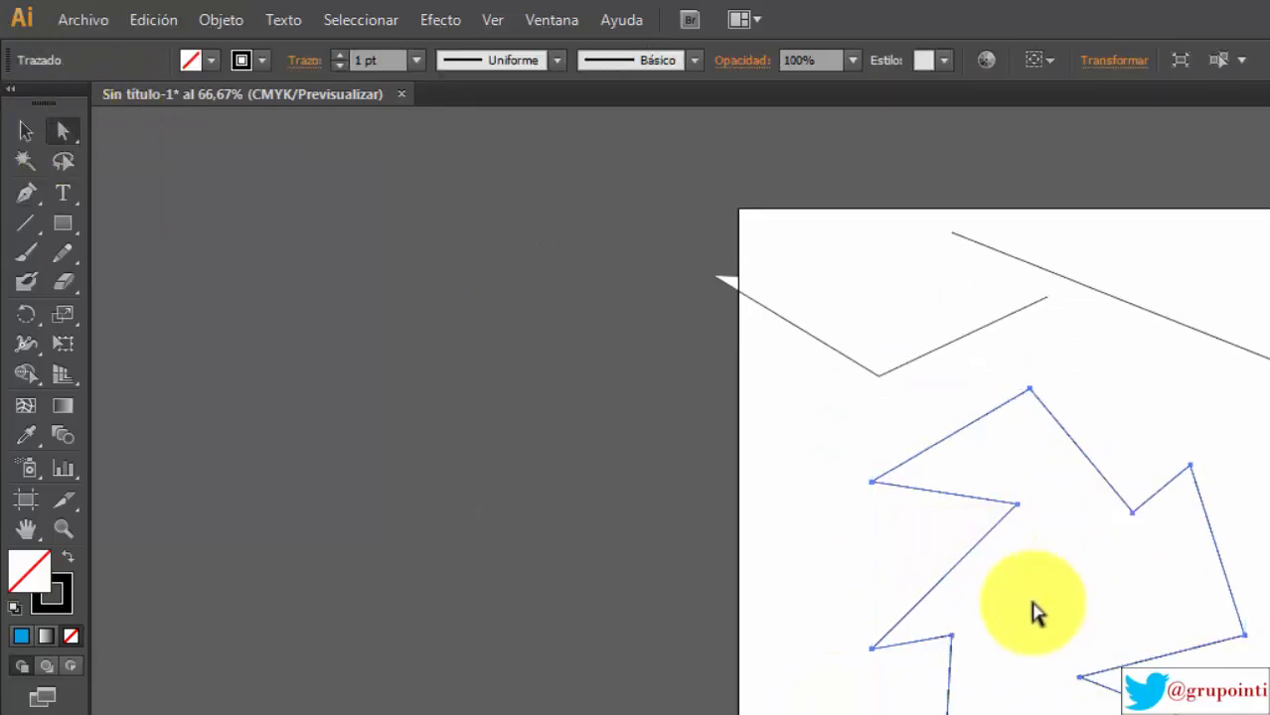
left_click_drag(1033, 395, 1038, 462)
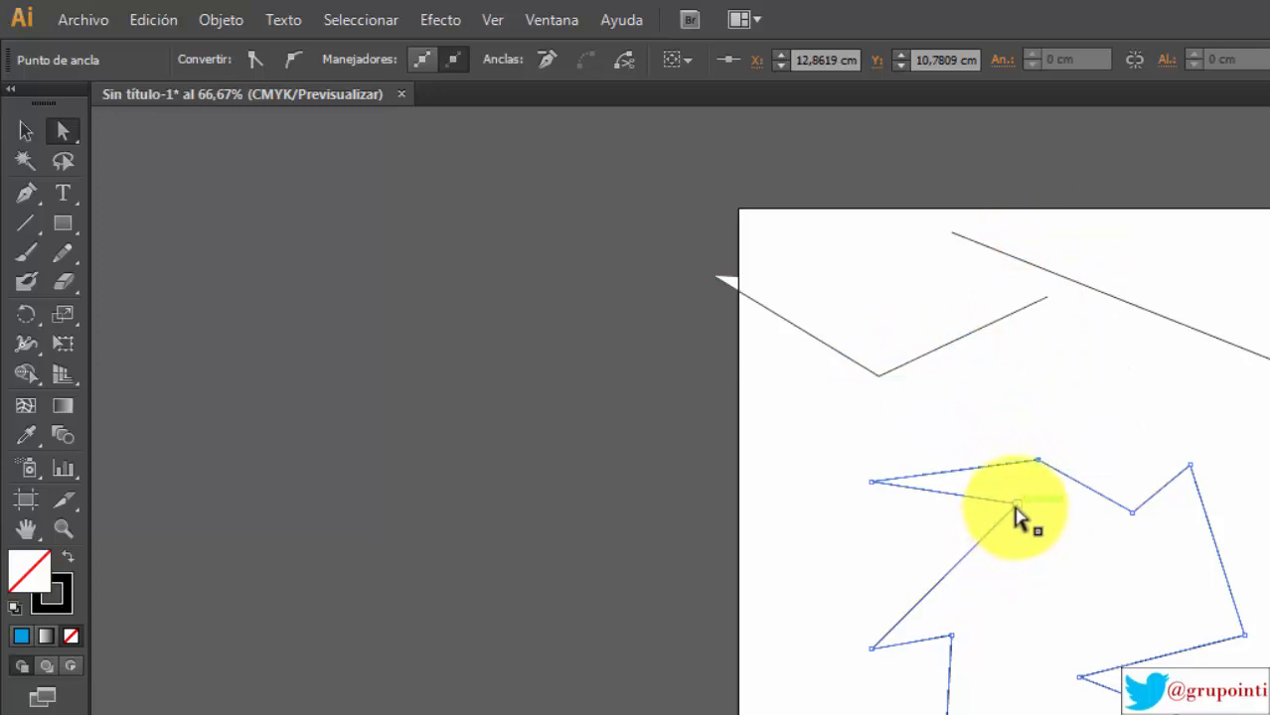
left_click_drag(1017, 506, 960, 546)
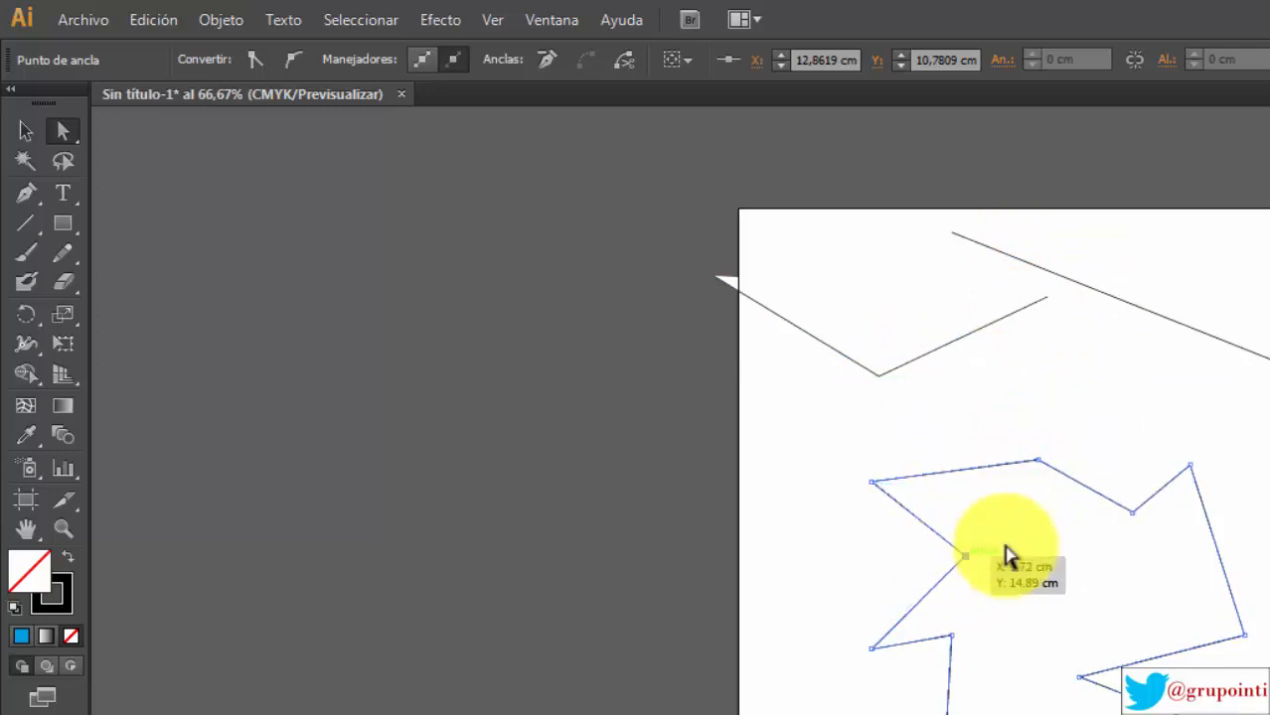
left_click(1073, 555)
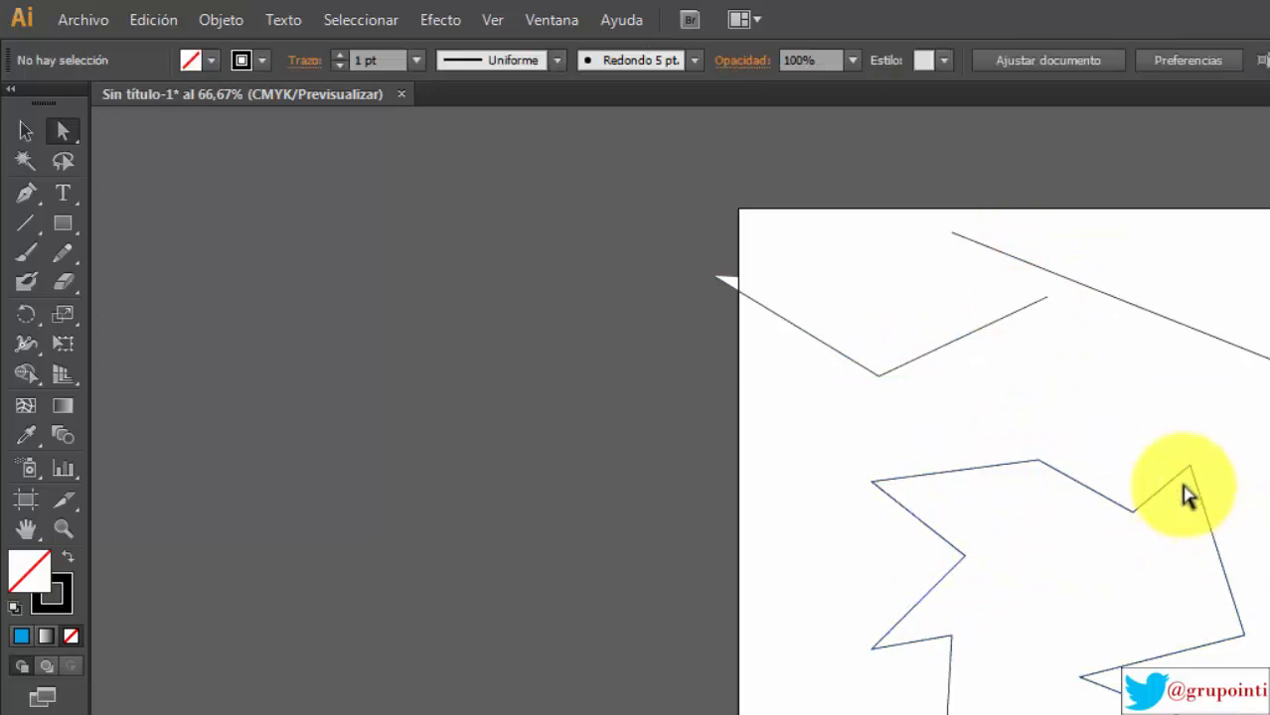
Step: Reposition the jagged shape's lower-left, lower-right and top notch anchor points, and deselect the shape
left_click_drag(952, 641, 988, 675)
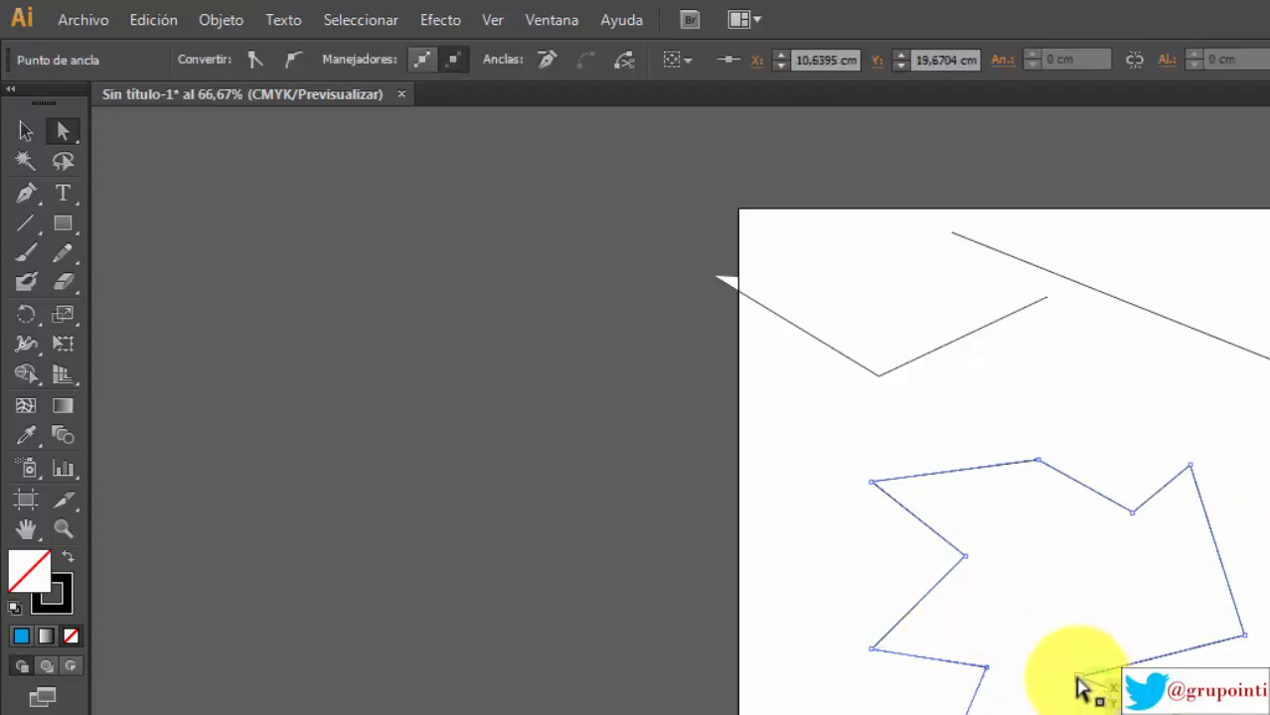
left_click(1173, 675)
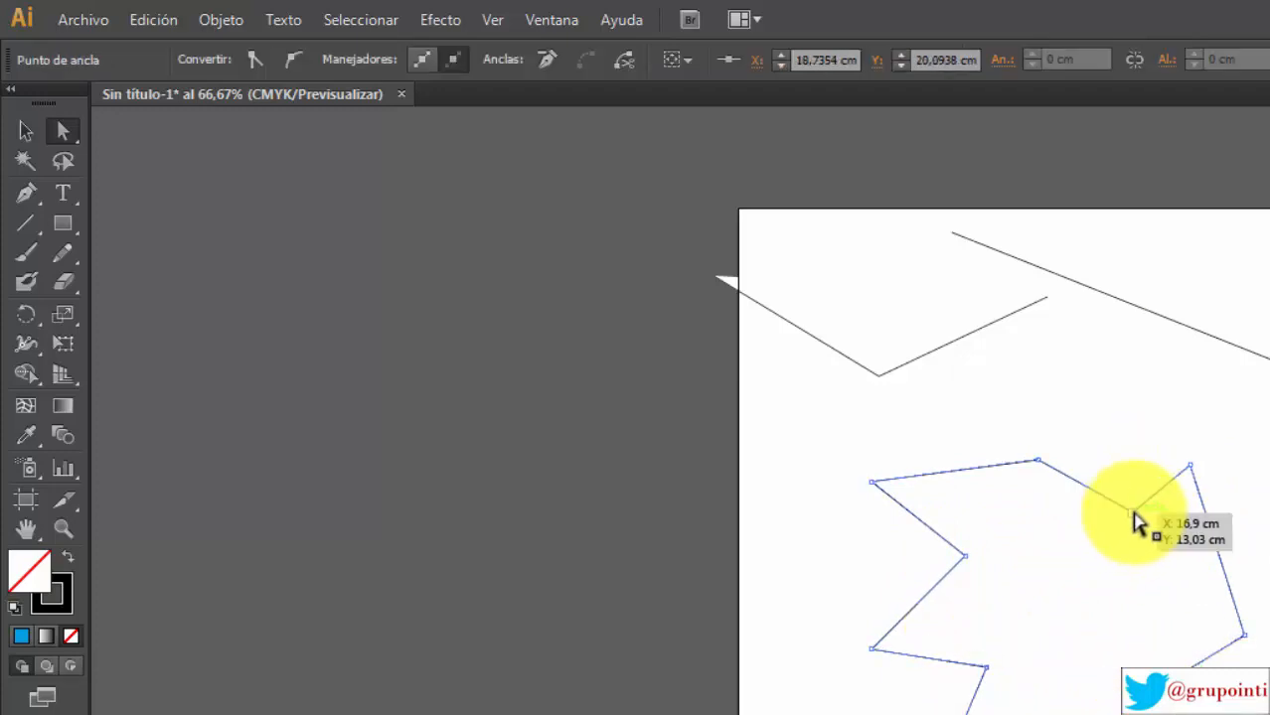
left_click_drag(1134, 512, 1093, 540)
left_click(575, 465)
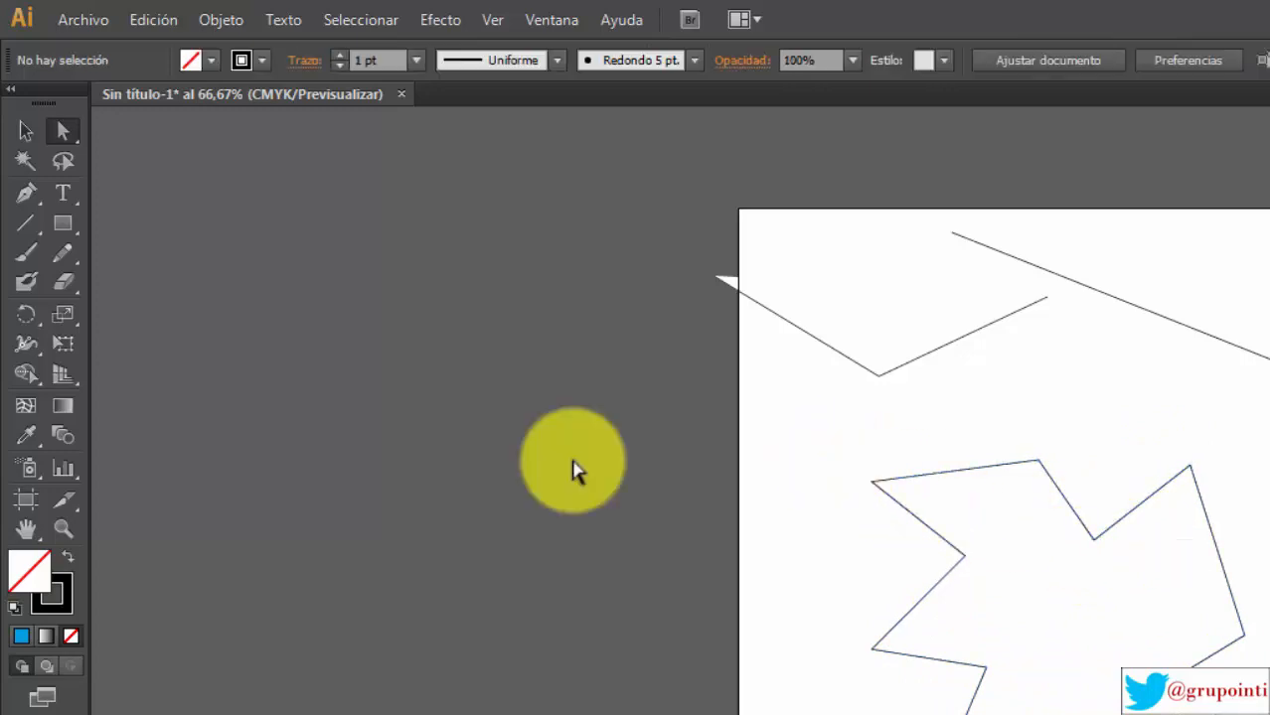
Step: Select the jagged shape and add midway anchor points to its upper-left, left and bottom segments with the Pen tool
left_click(26, 195)
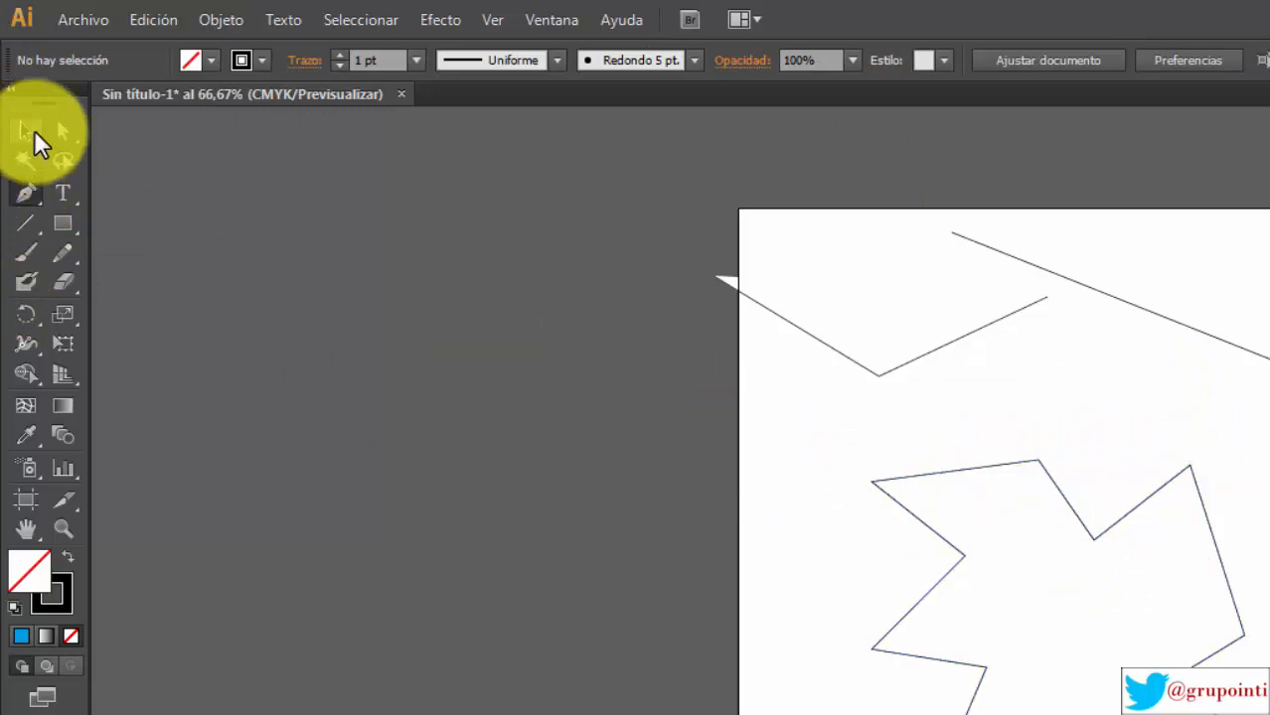
left_click(33, 134)
left_click(946, 601)
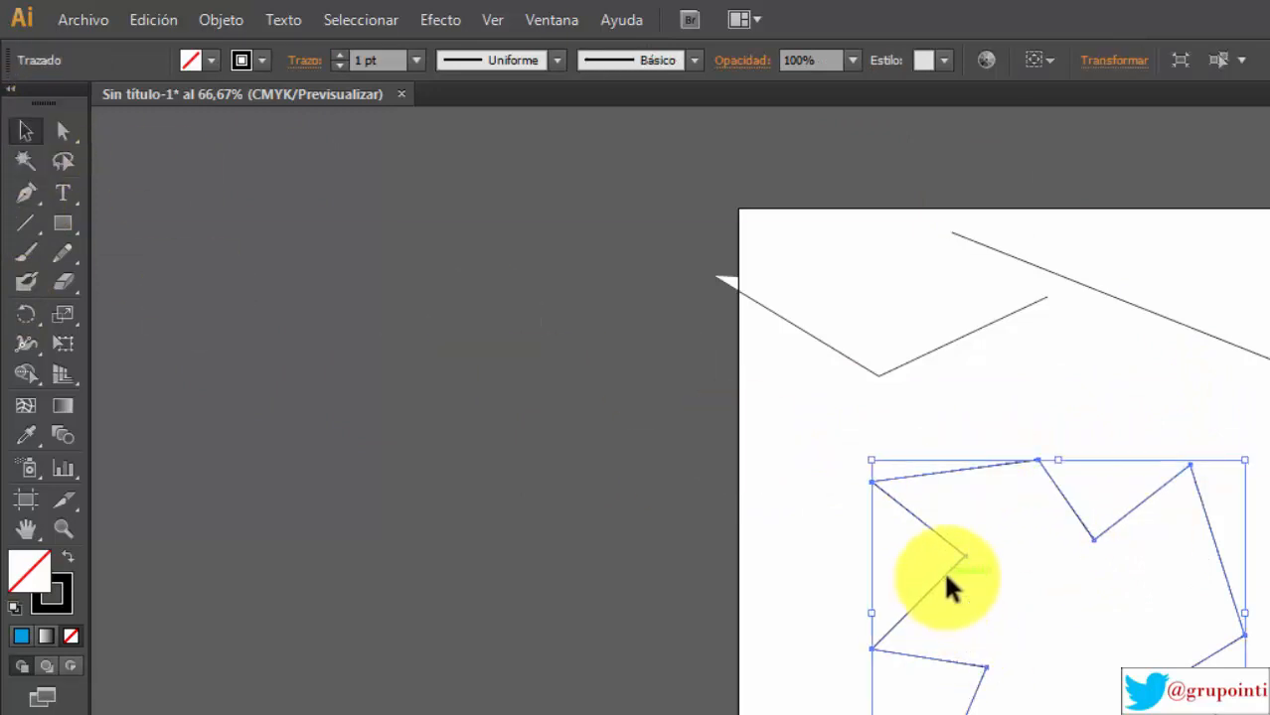
left_click(26, 195)
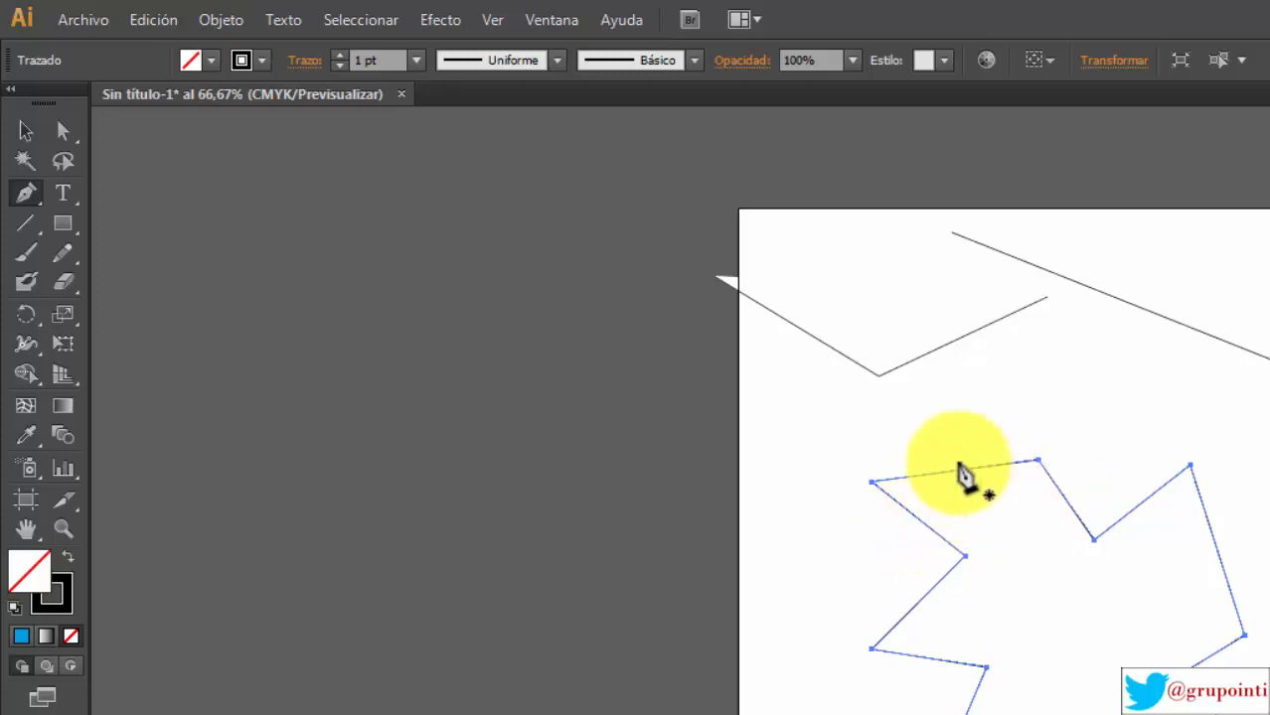
left_click(952, 473)
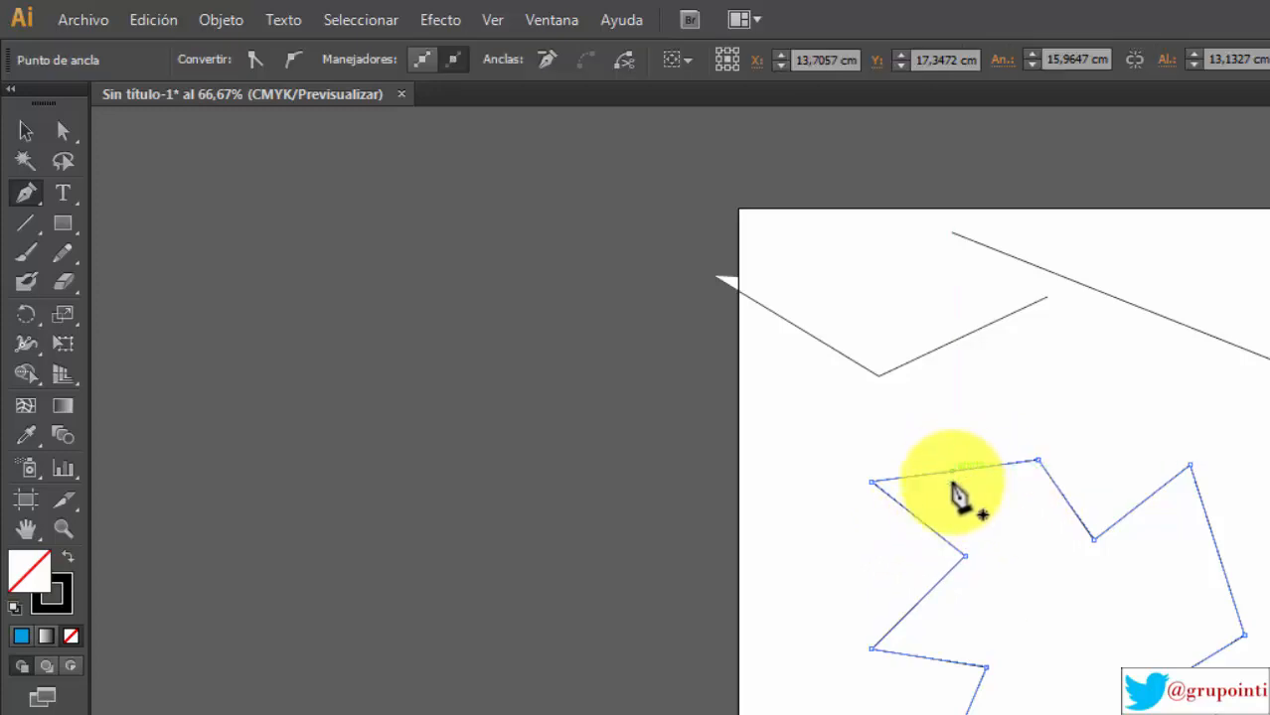
left_click(923, 522)
left_click(915, 603)
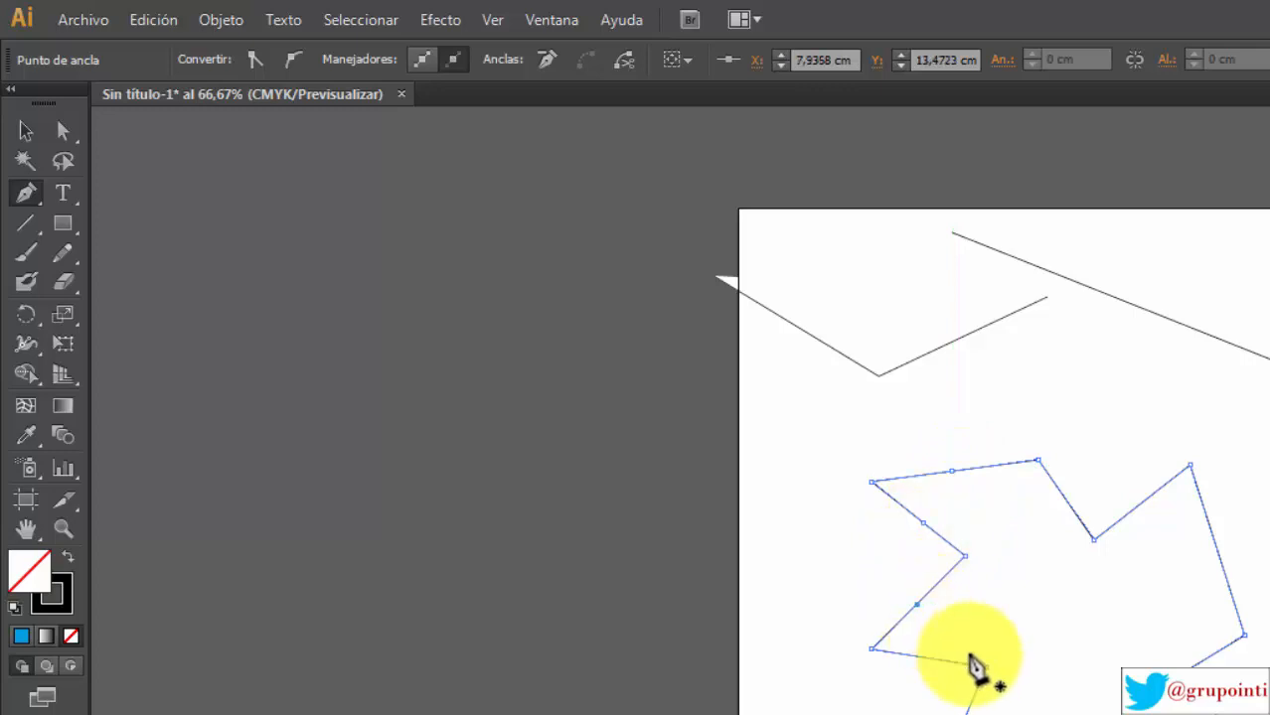
left_click(940, 658)
left_click(967, 711)
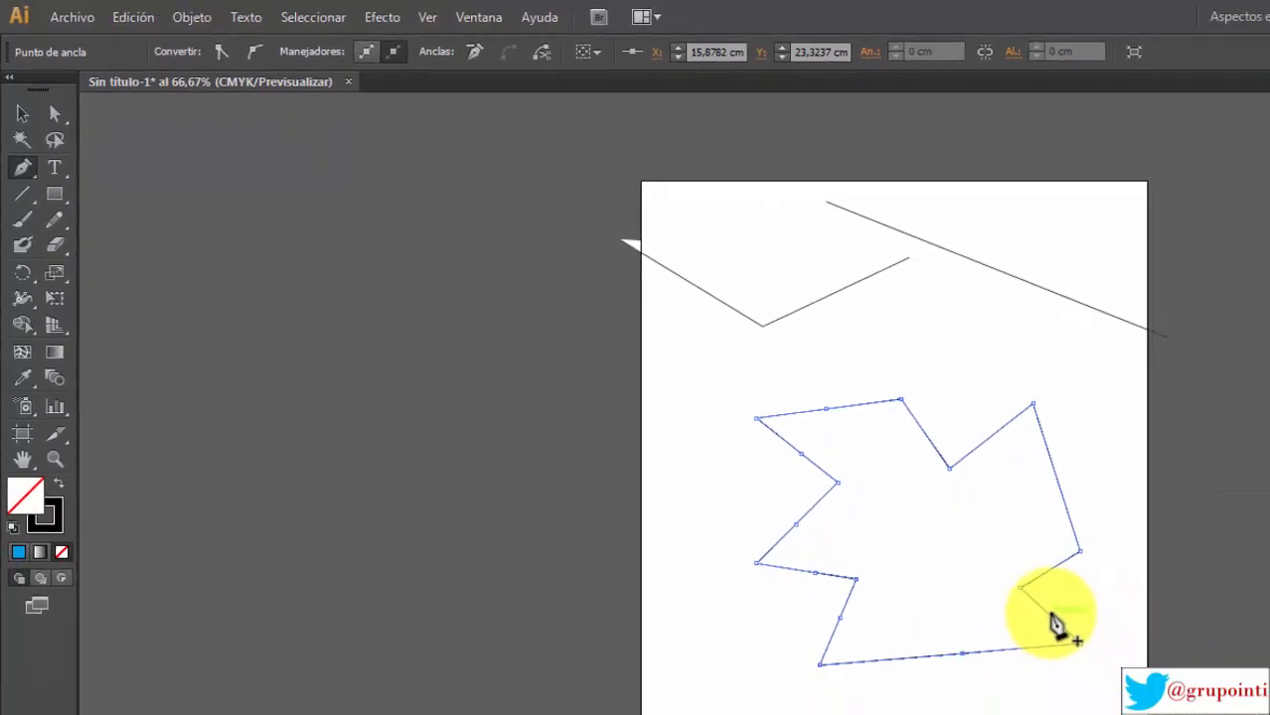
Step: Add midway anchor points to the segments on the jagged shape's right side and to both sides of its top notch
left_click(1058, 489)
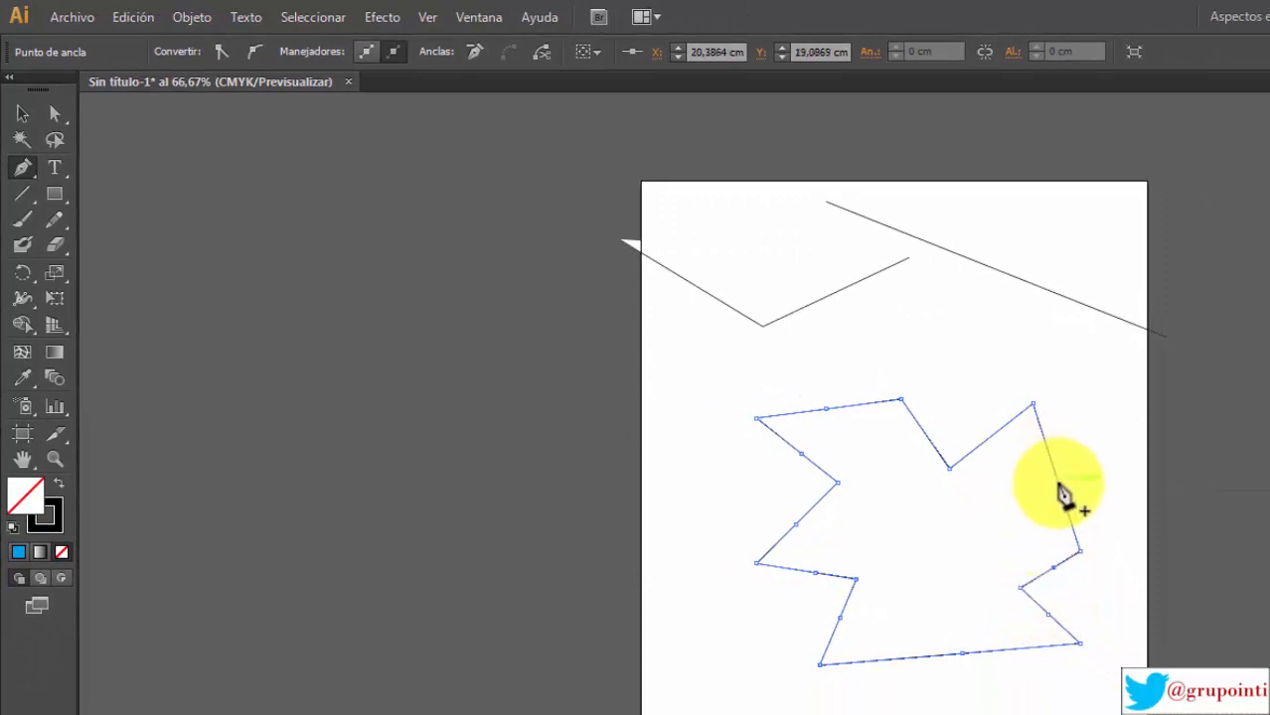
left_click(1055, 484)
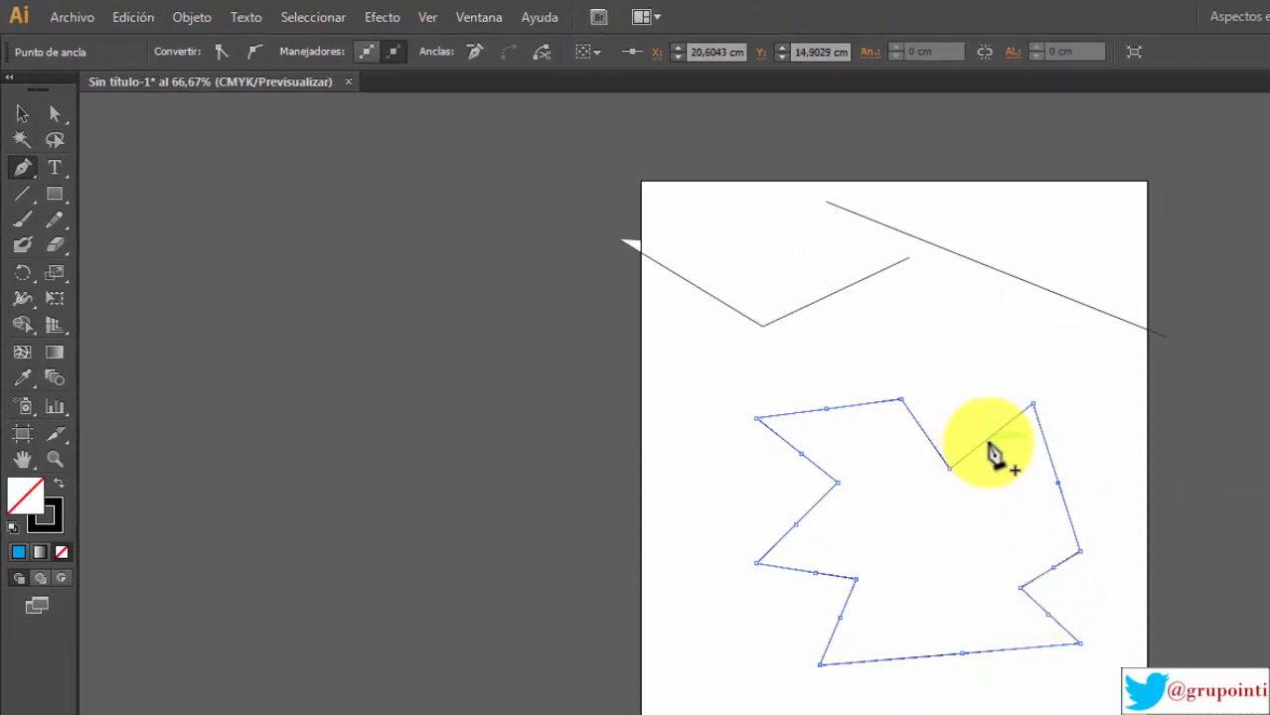
left_click(990, 452)
left_click(926, 436)
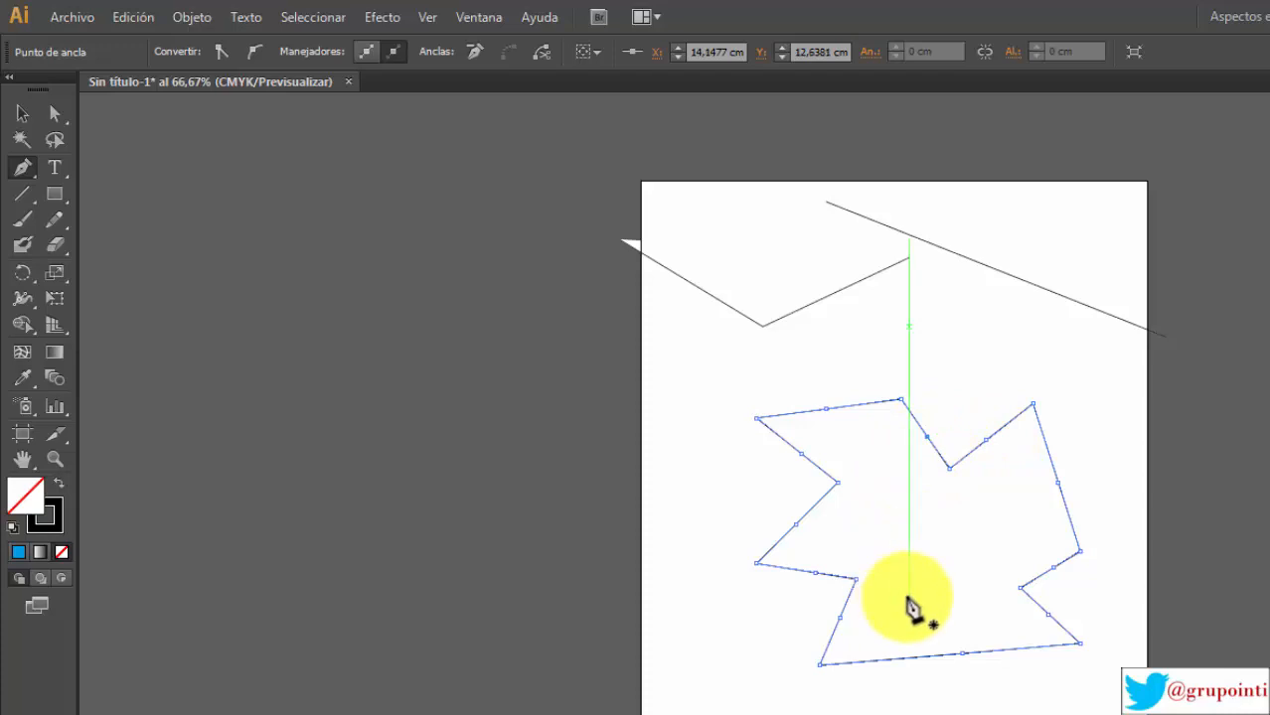
Step: Move the added anchor point on the jagged shape's upper-left edge upward, and undo the move
left_click(28, 111)
left_click(534, 192)
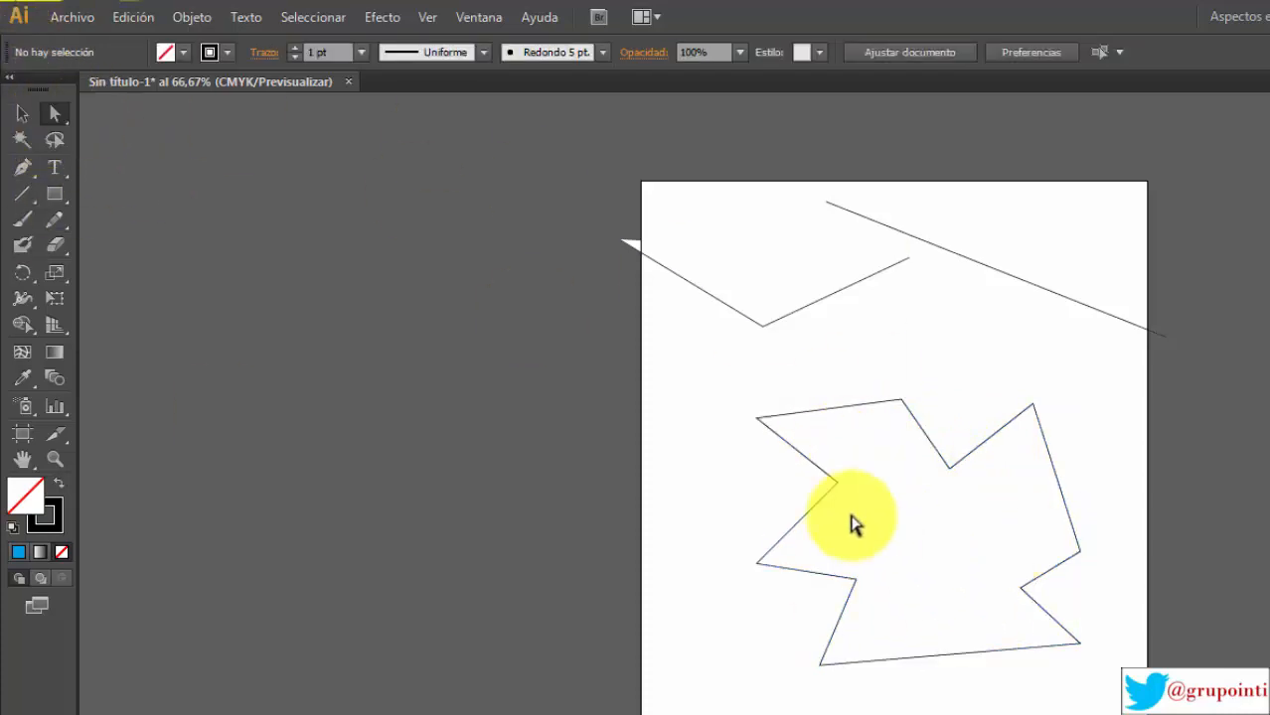
left_click(832, 481)
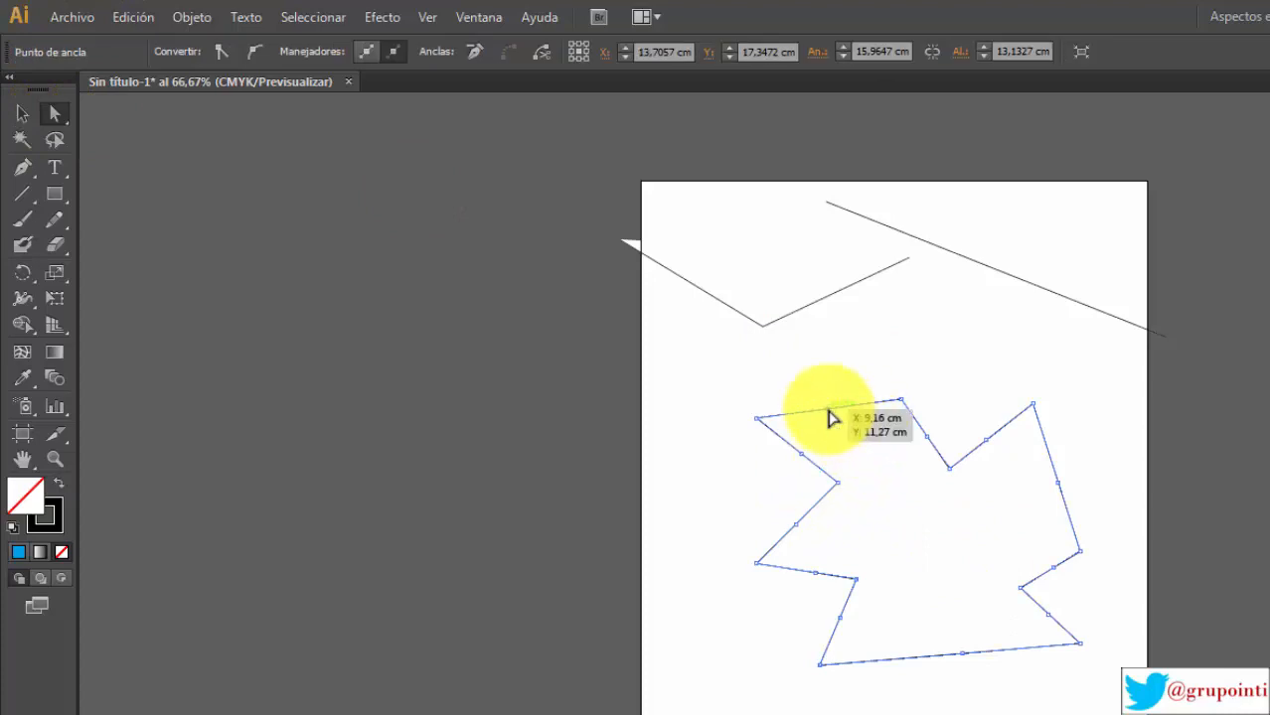
mouse_move(833, 418)
left_mouse_down()
mouse_move(867, 450)
mouse_move(809, 342)
mouse_move(842, 405)
left_mouse_up()
left_click(885, 480)
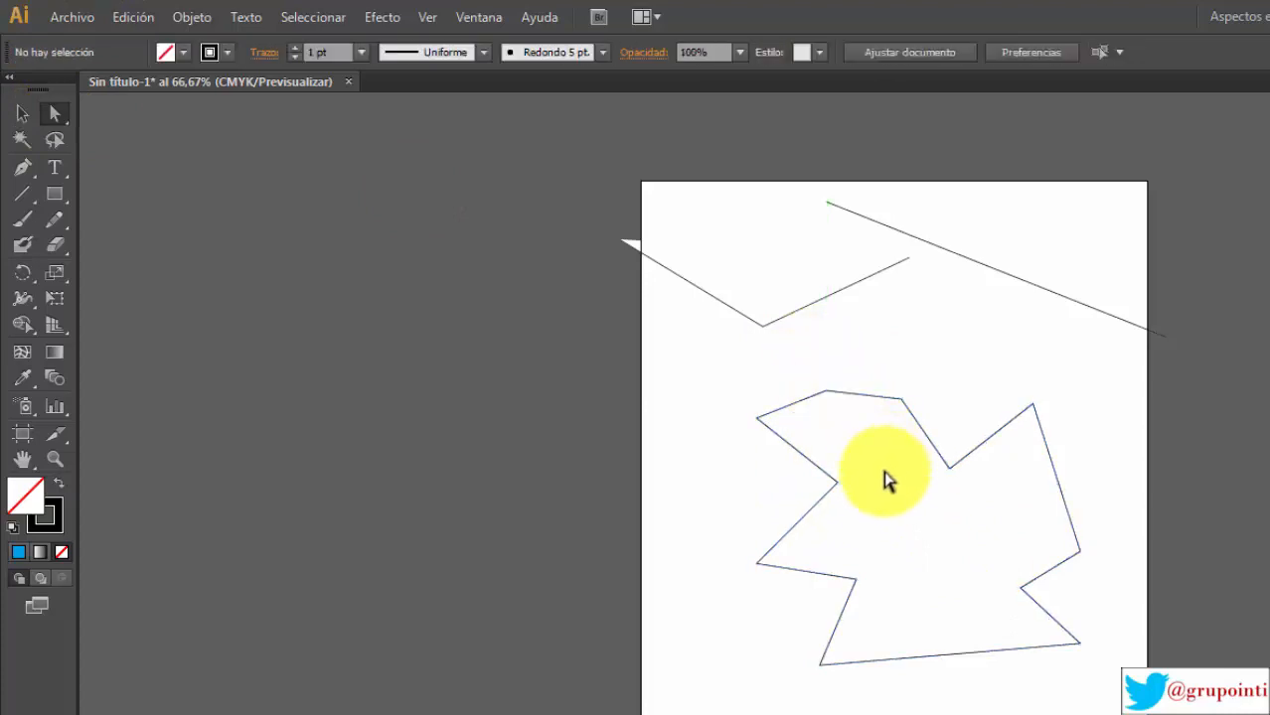
key("ctrl+z")
left_click(620, 344)
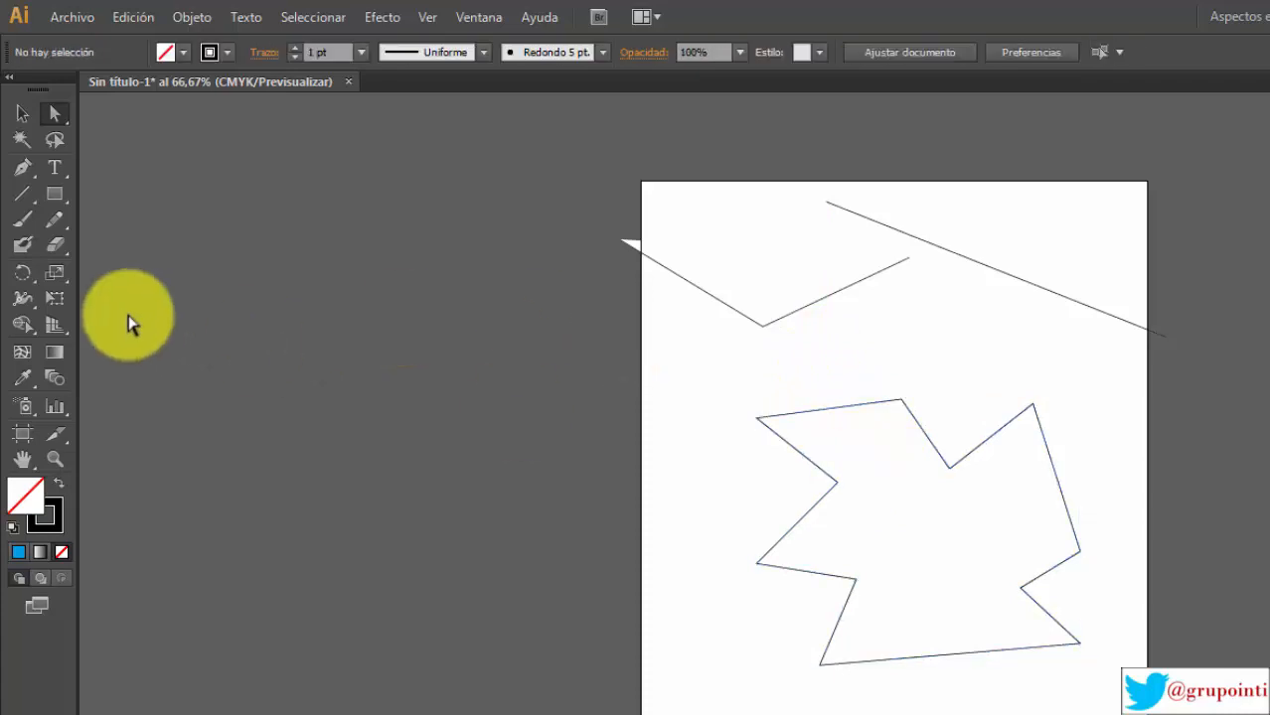
Step: Select the jagged shape and delete the corner anchor point at its top-left peak with the Pen tool
left_click(20, 177)
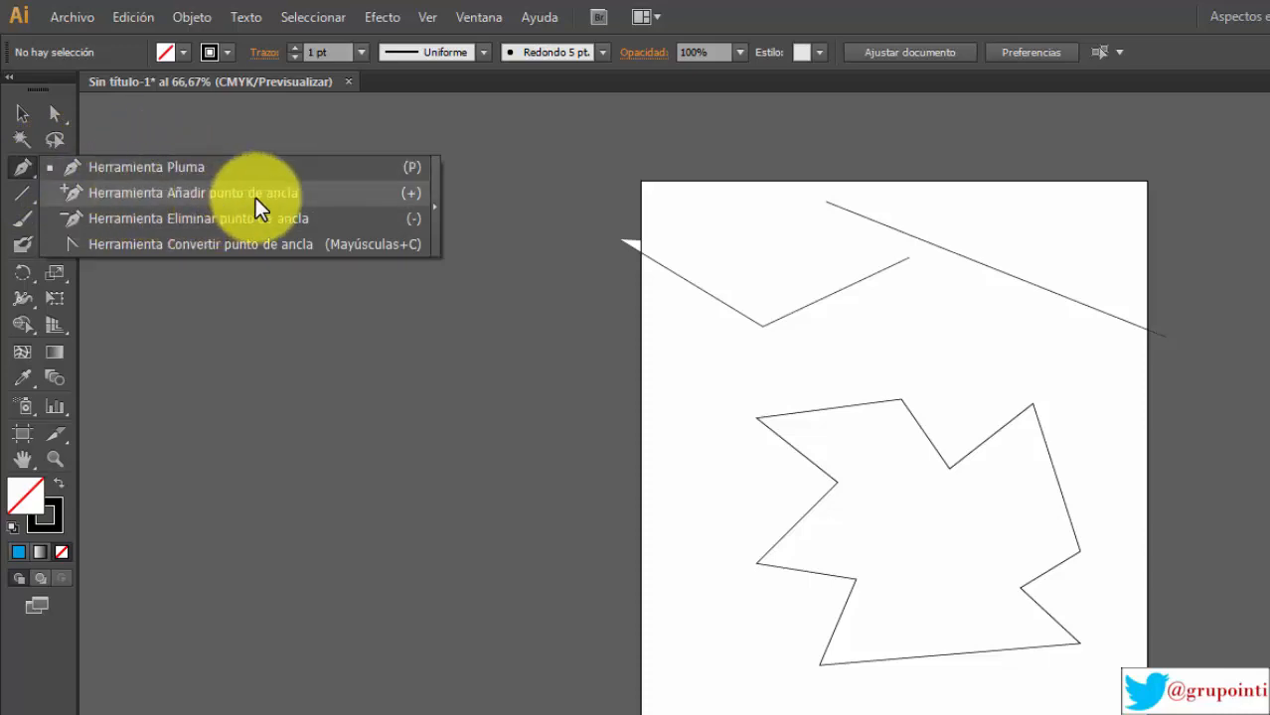
left_click(285, 196)
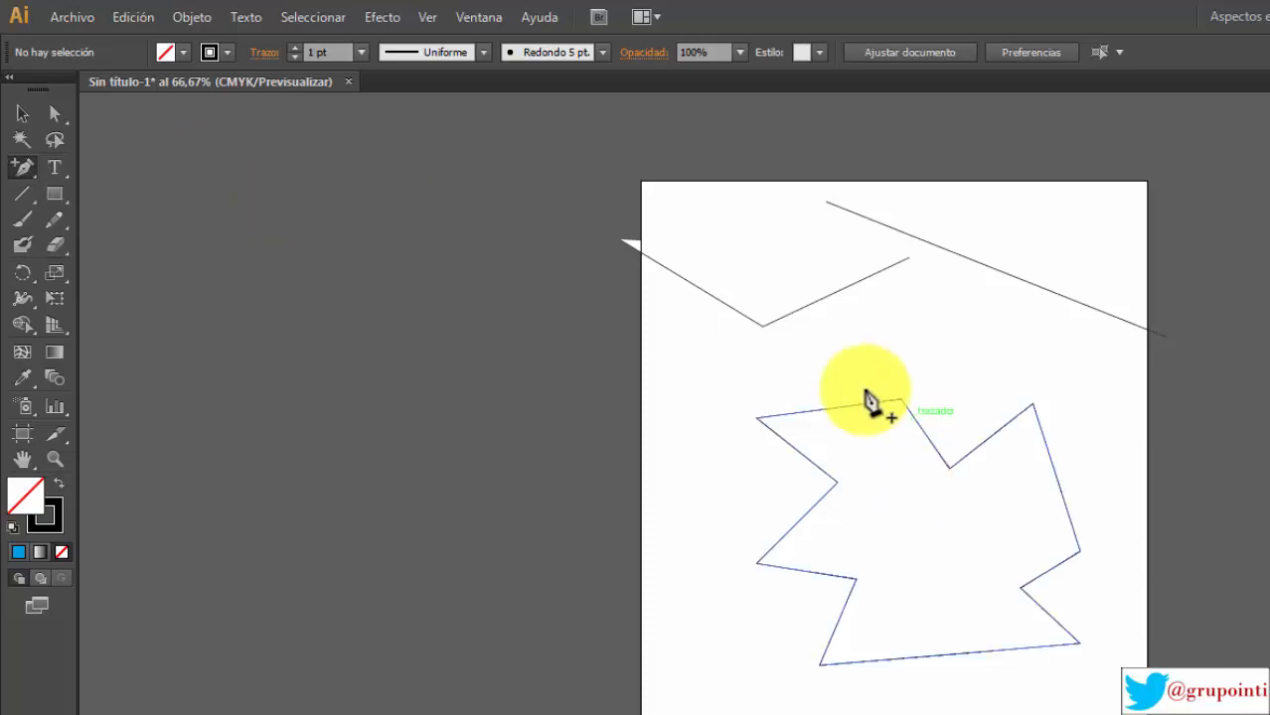
left_click(24, 117)
left_click(828, 417)
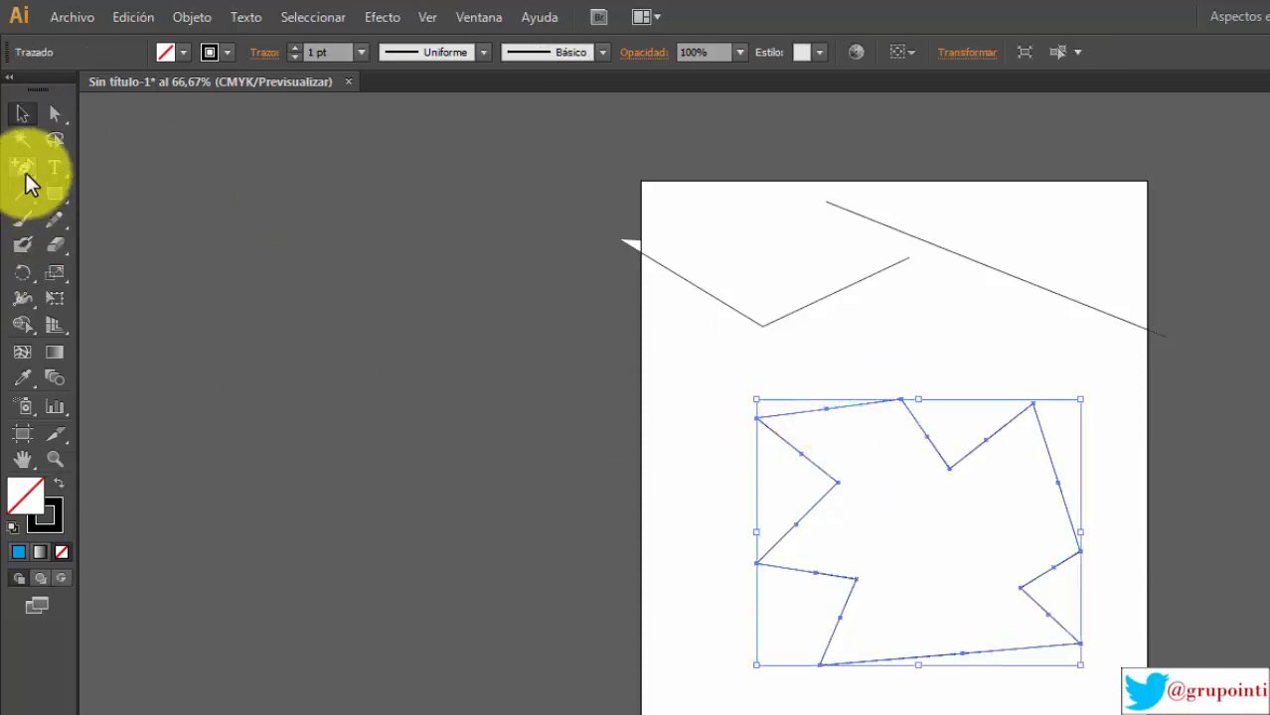
left_click_drag(24, 169, 23, 176)
left_click(147, 168)
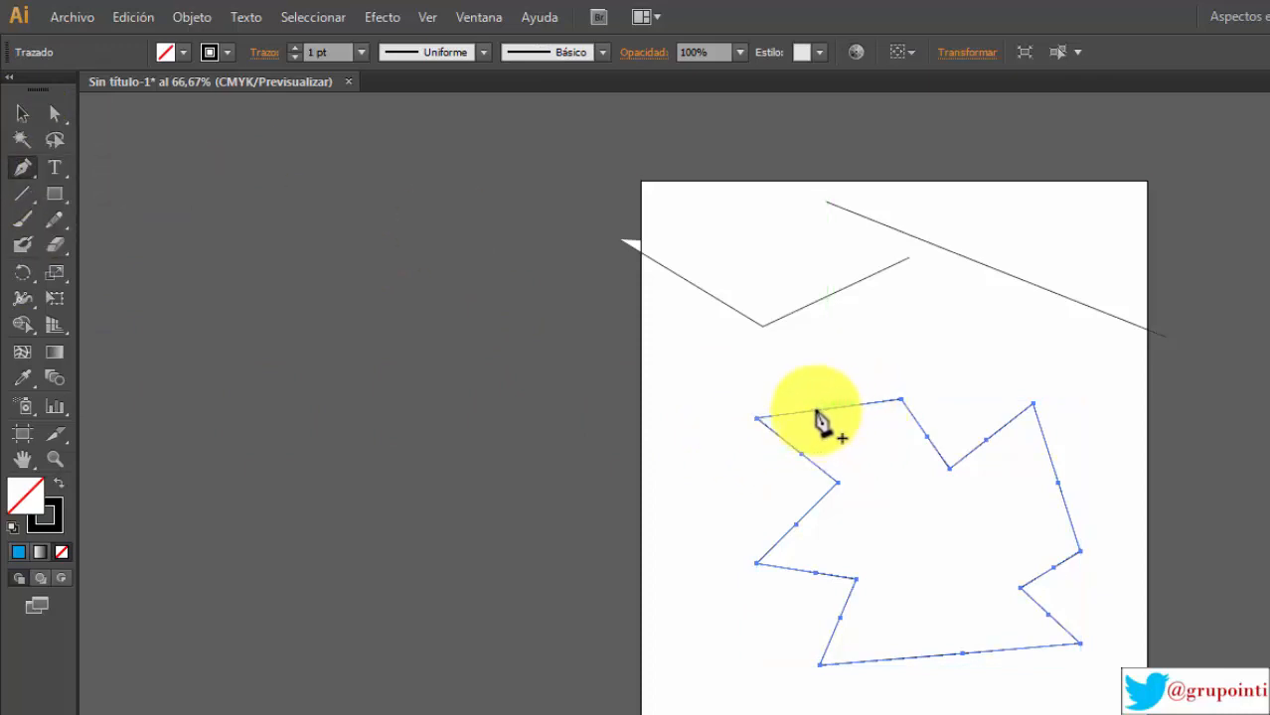
left_click(824, 409)
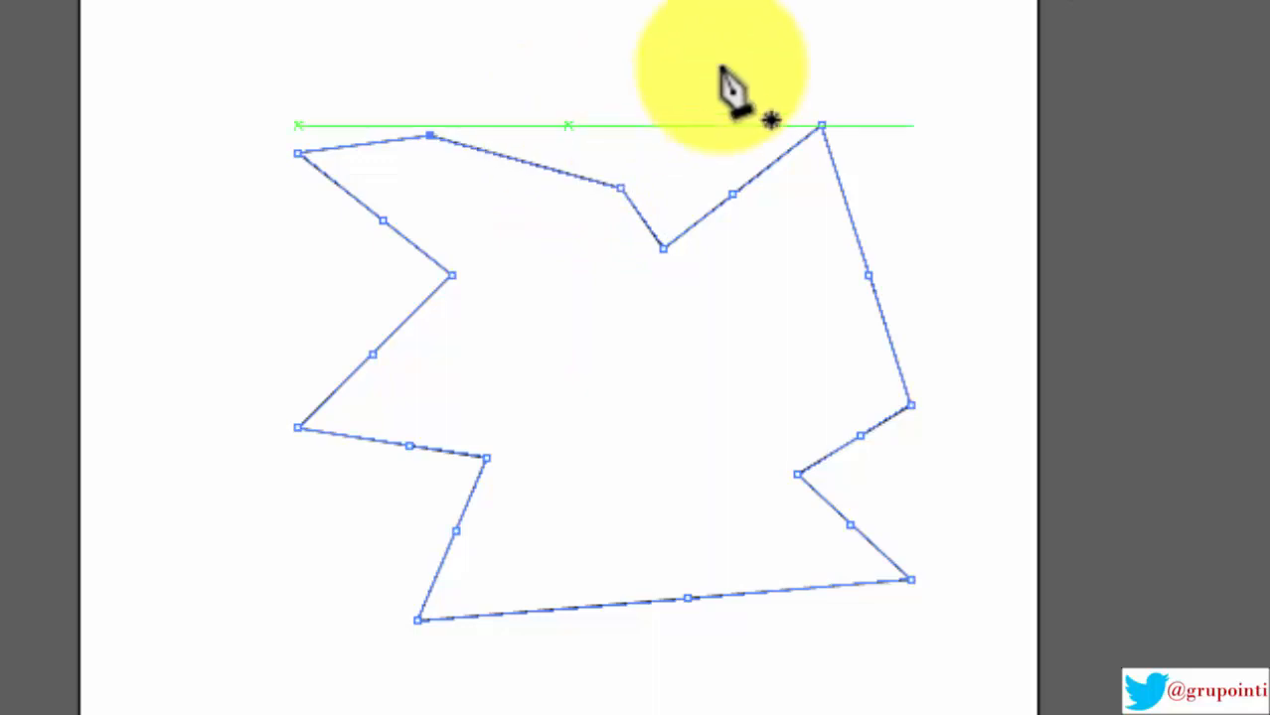
Step: Delete the jagged shape's corner anchor points at its upper-right peak, lower-right, lower-left and left tips with the Pen tool
left_click(823, 126)
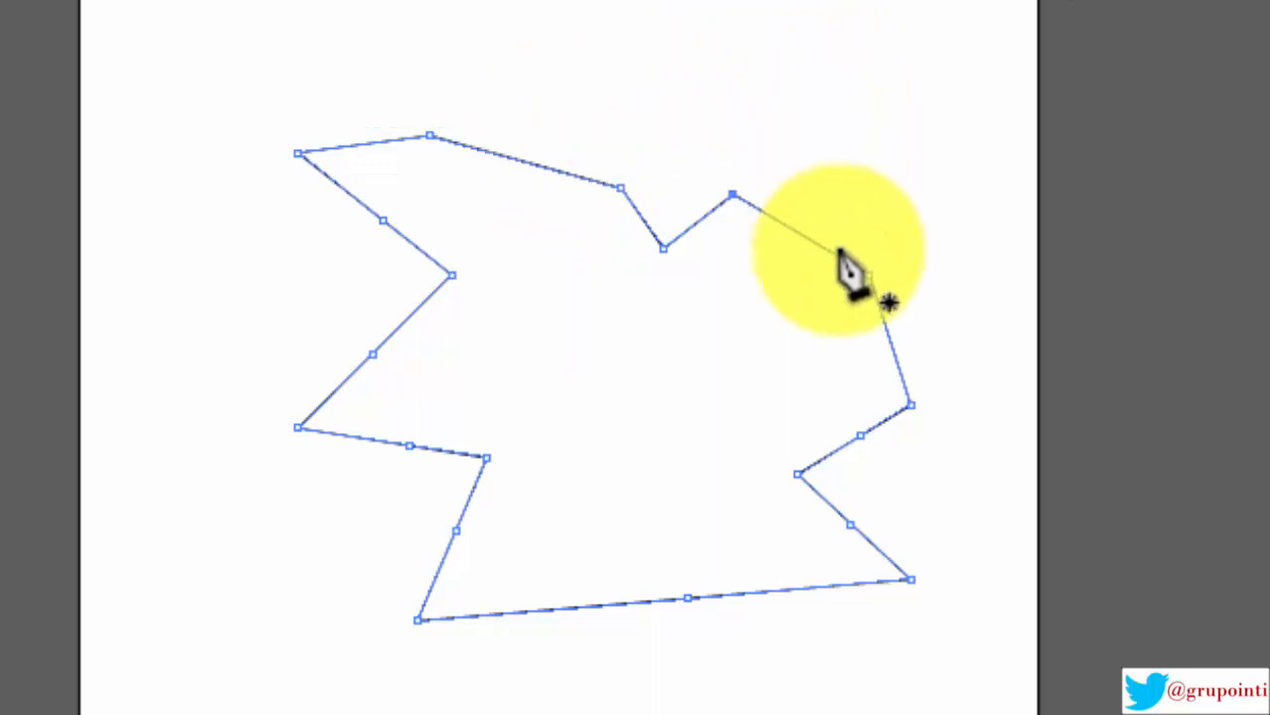
left_click(910, 580)
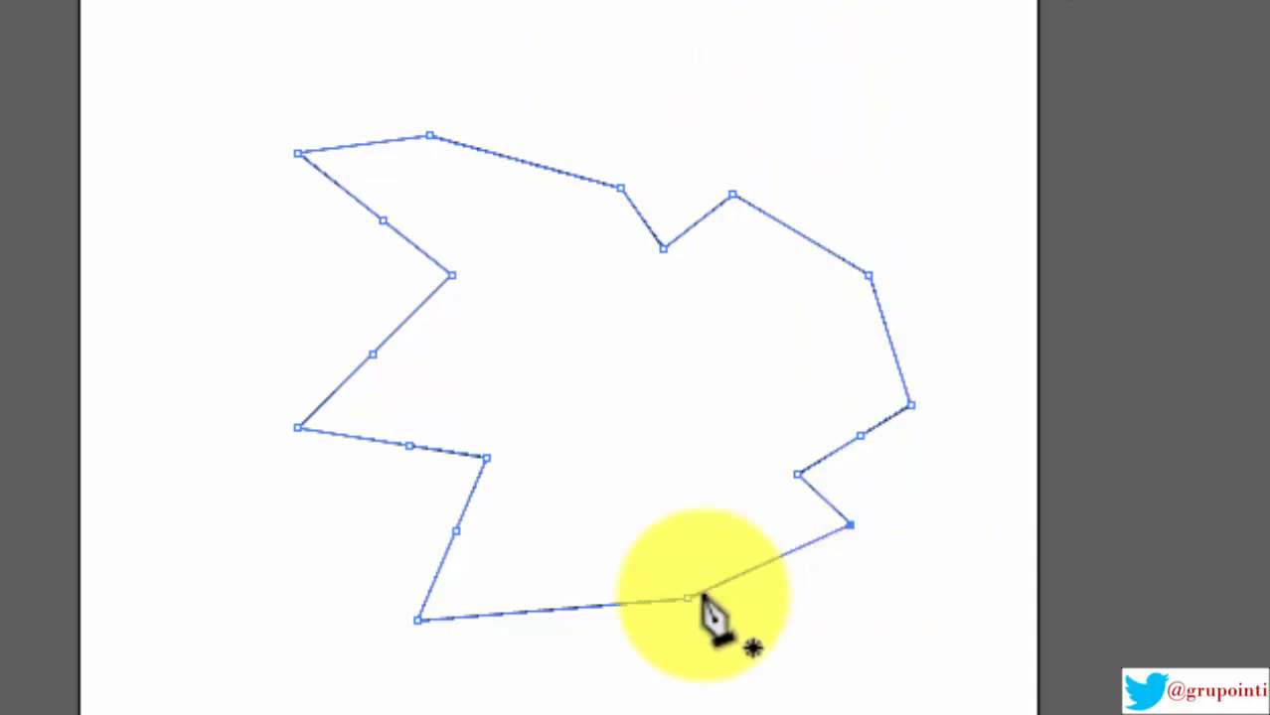
left_click(416, 619)
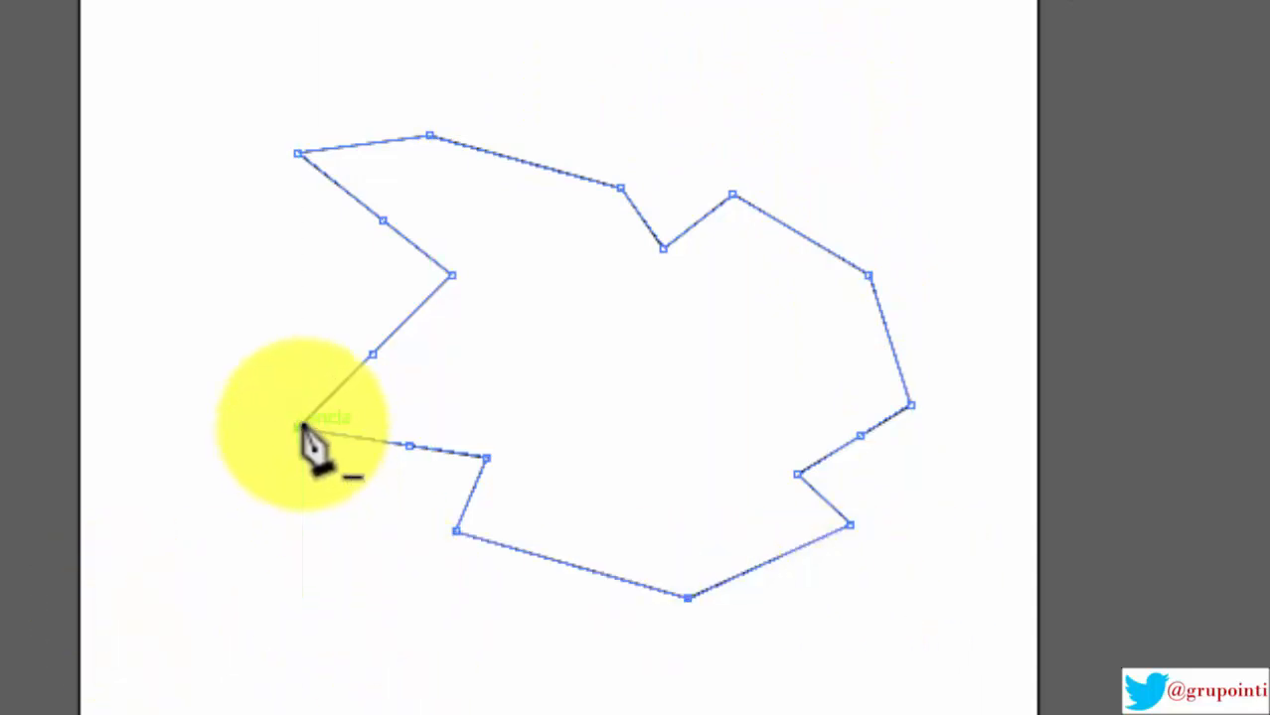
left_click(298, 427)
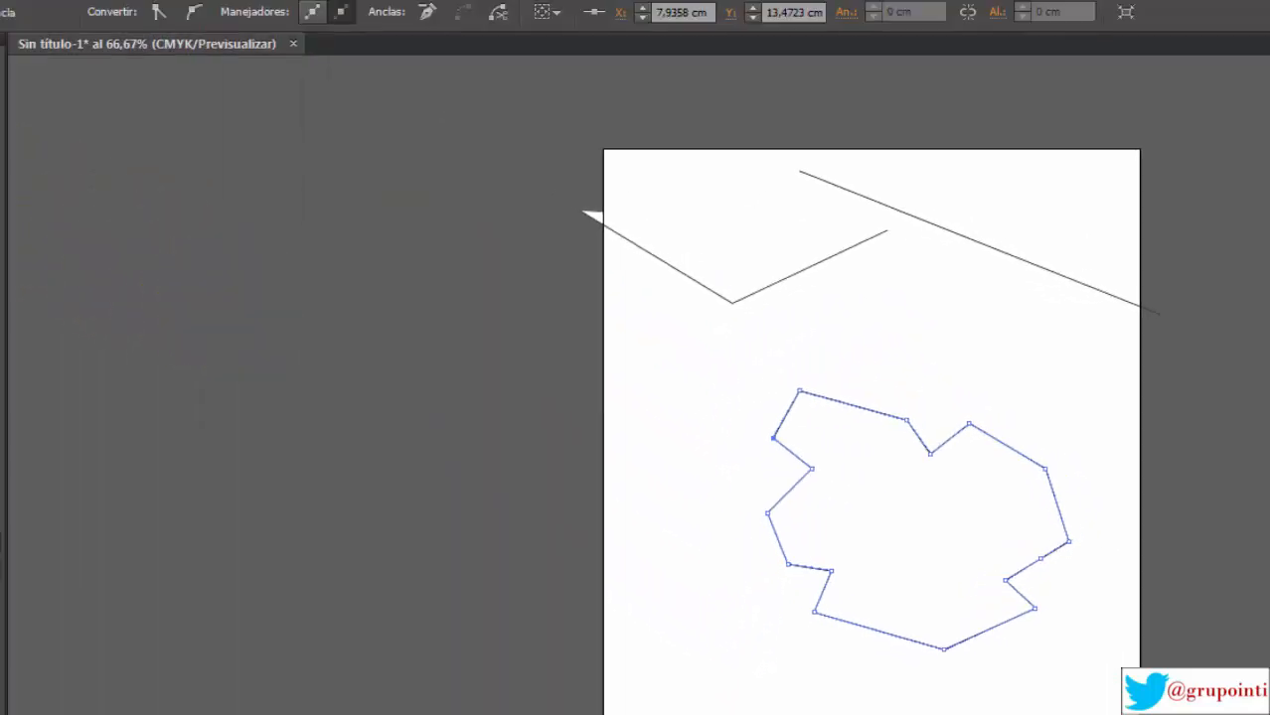
Step: Convert the jagged shape's top-left corner anchor to a smooth curve with the Convert Anchor Point tool
left_click(21, 171)
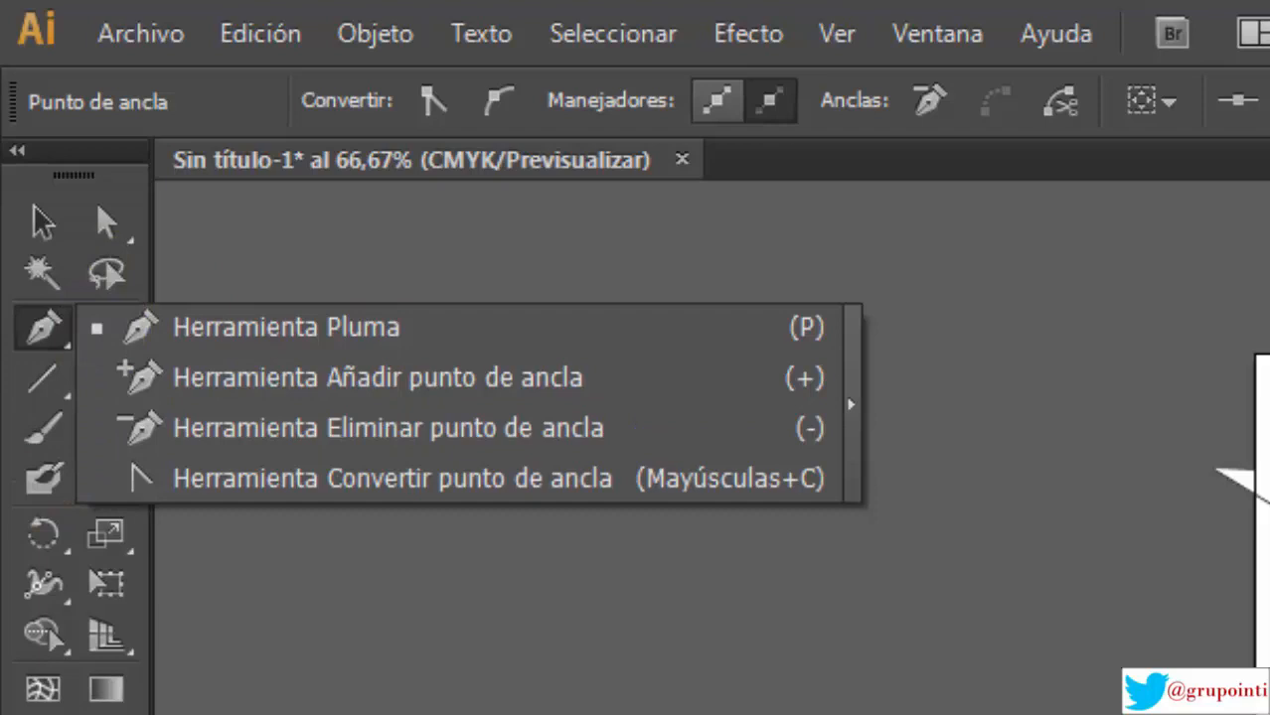
left_click(60, 319)
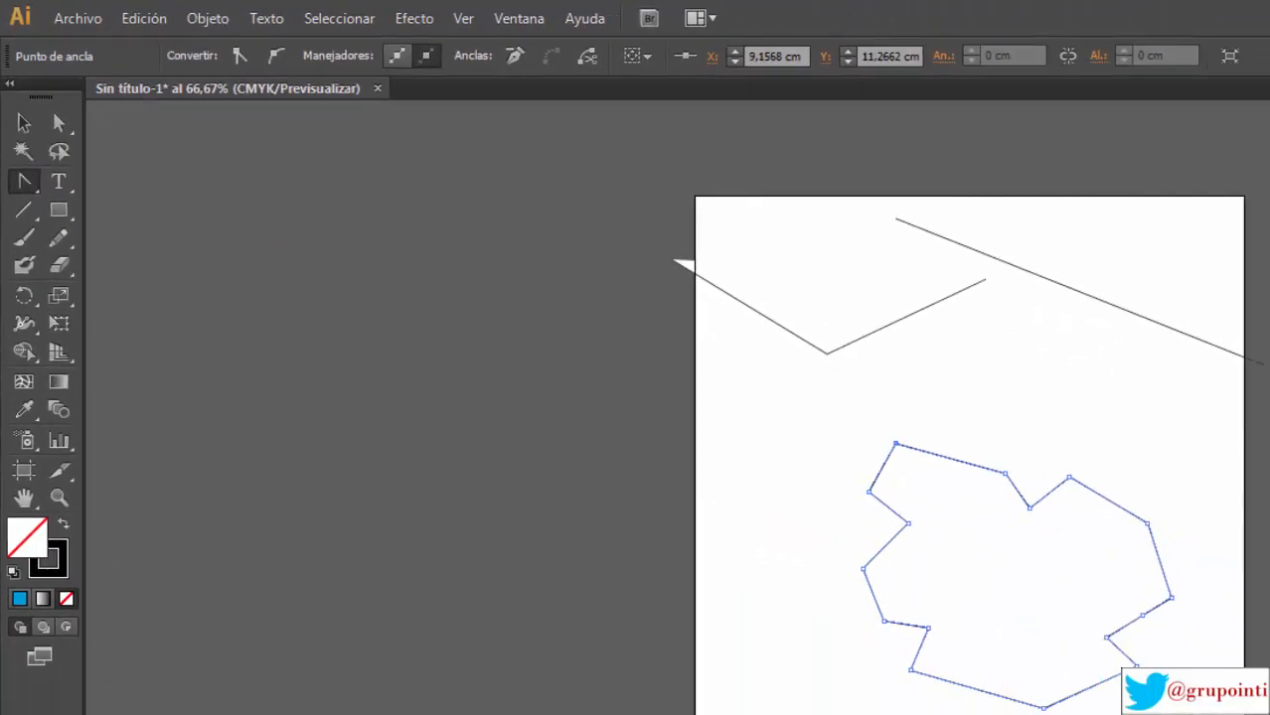
left_click(25, 194)
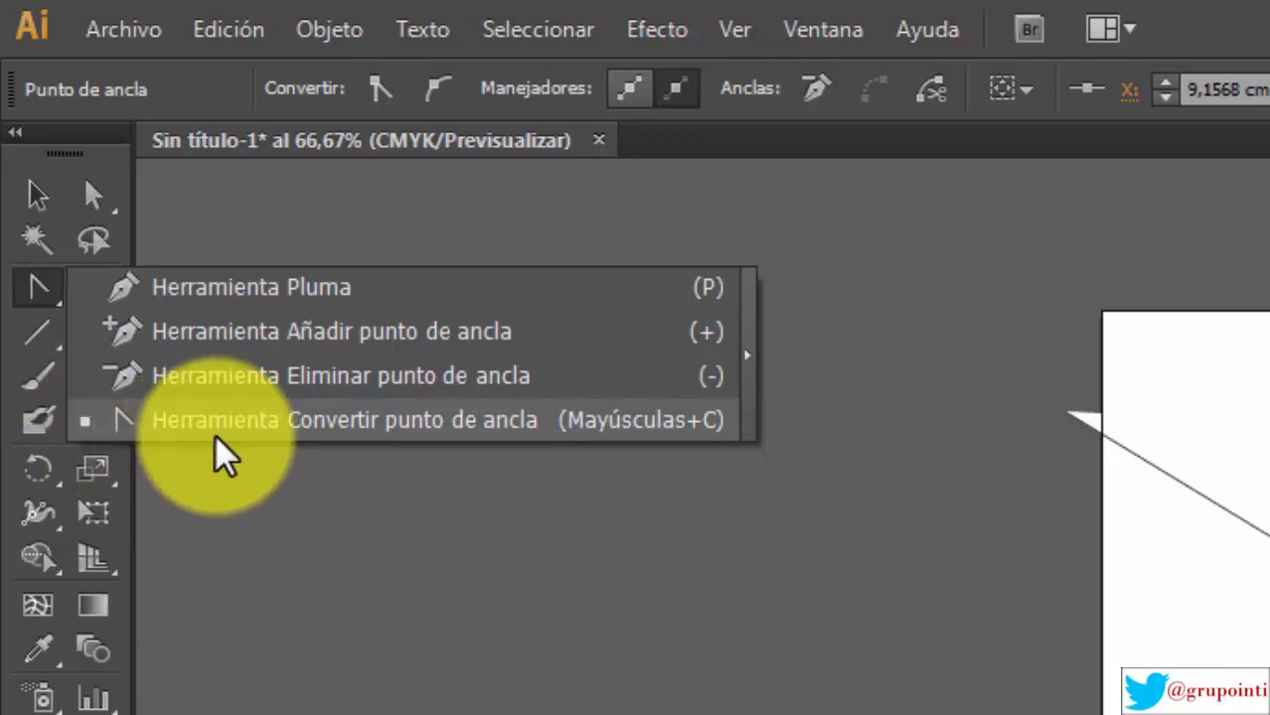
left_click(248, 425)
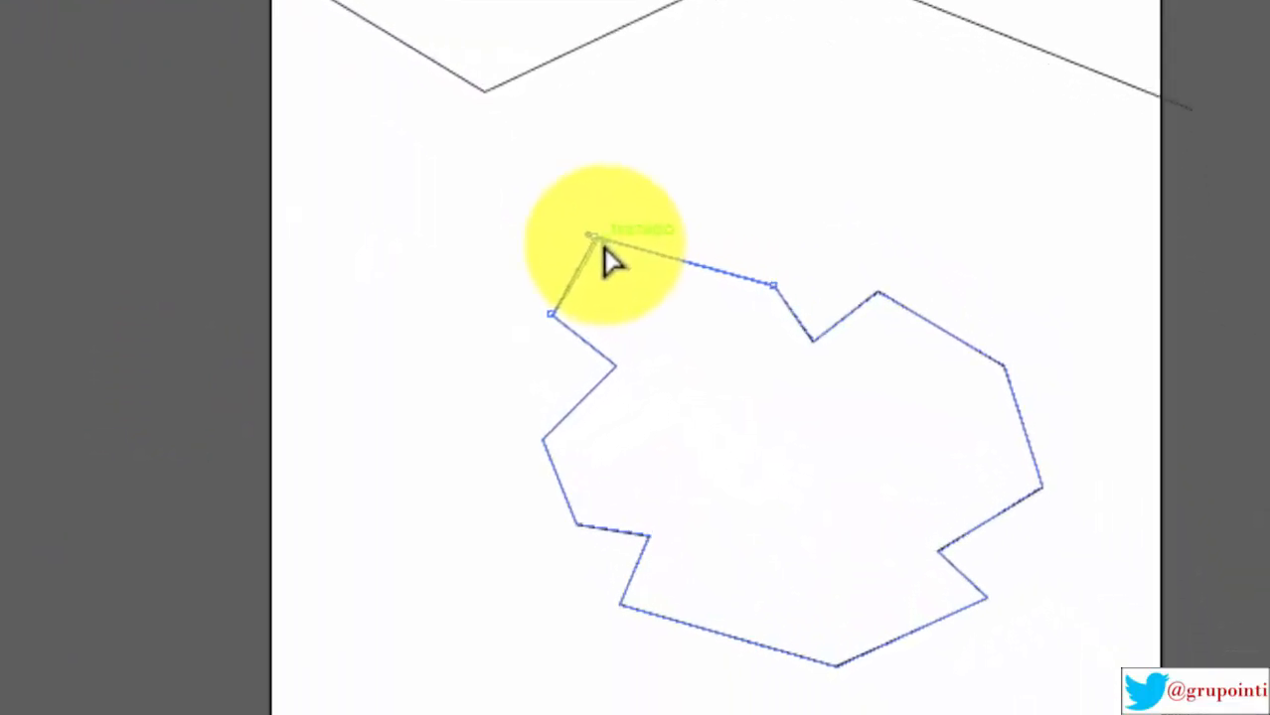
left_click_drag(594, 240, 499, 242)
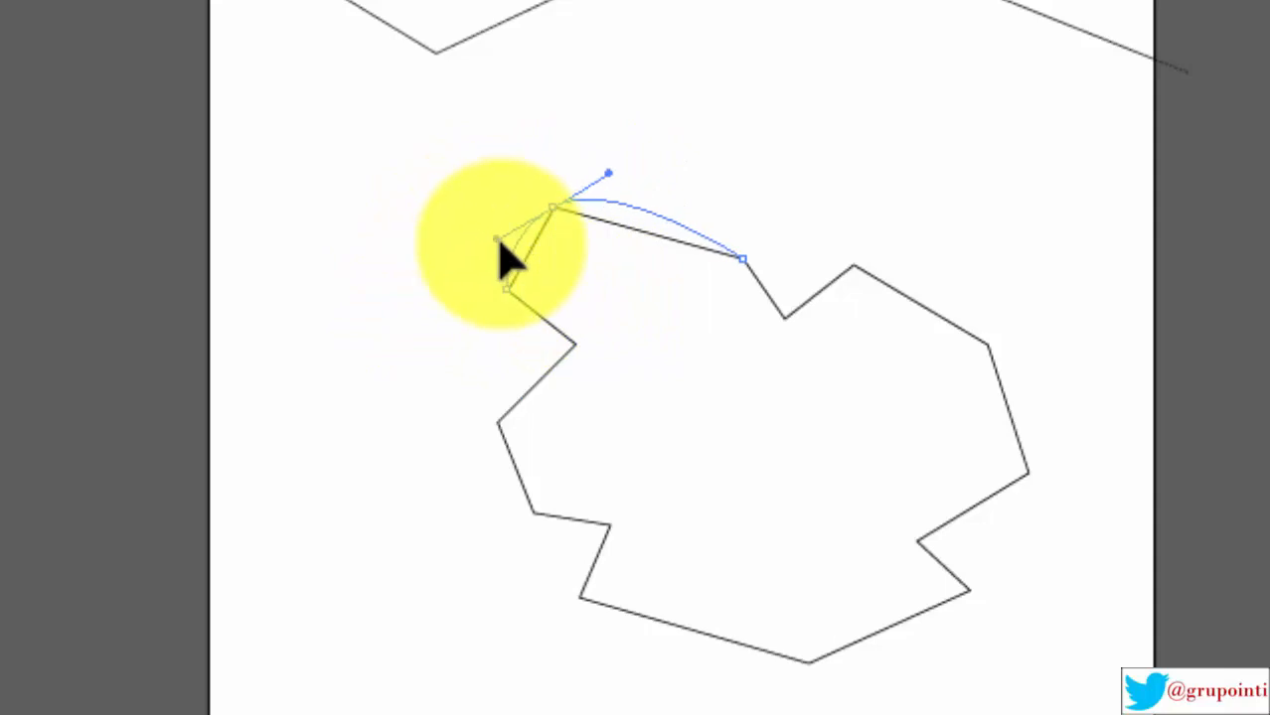
left_click_drag(499, 249, 498, 241)
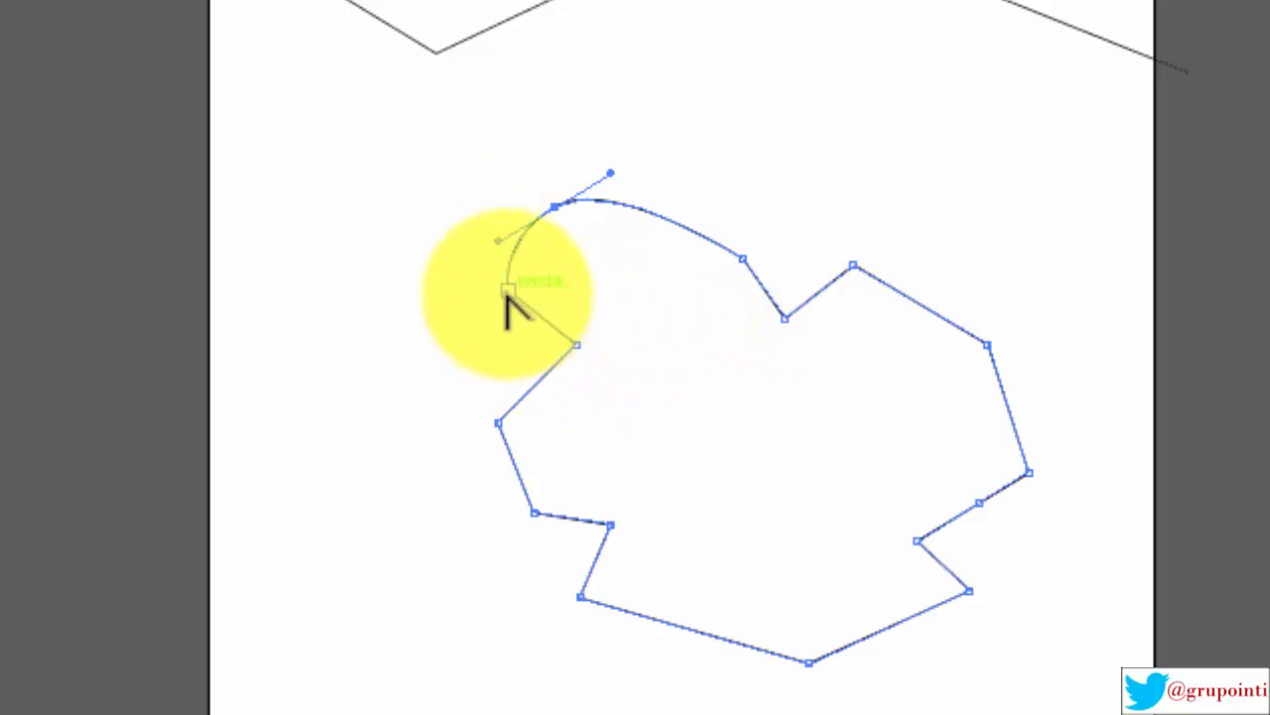
Step: Try curving the two anchor points below the top-left one on the jagged shape's left side, and select the shape
left_click_drag(574, 348, 596, 413)
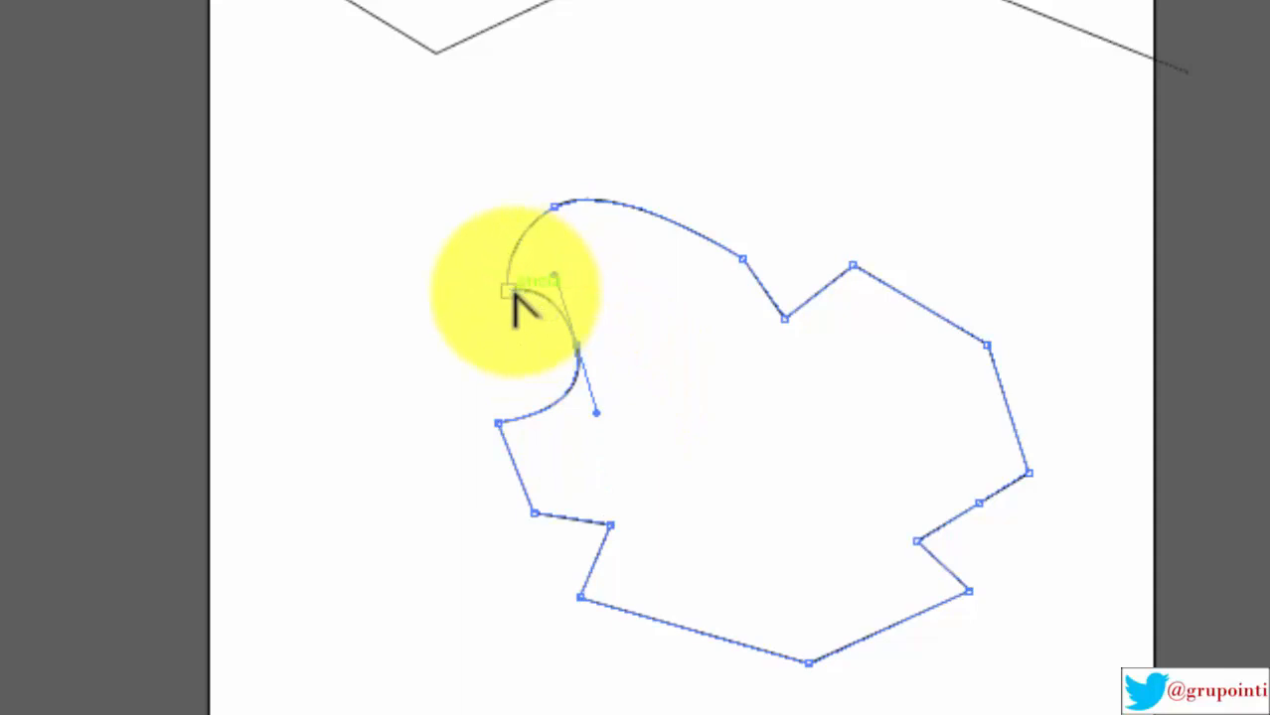
left_click_drag(511, 293, 517, 399)
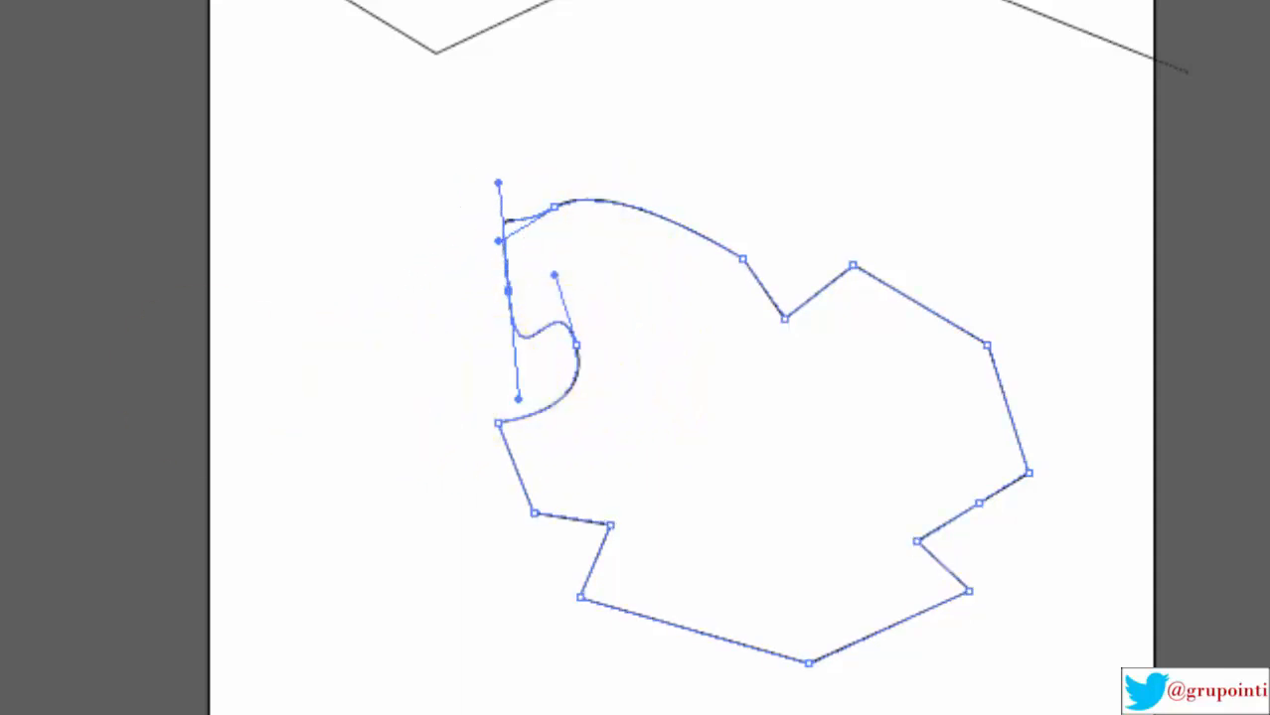
key("v")
left_click(77, 82)
left_click(563, 202)
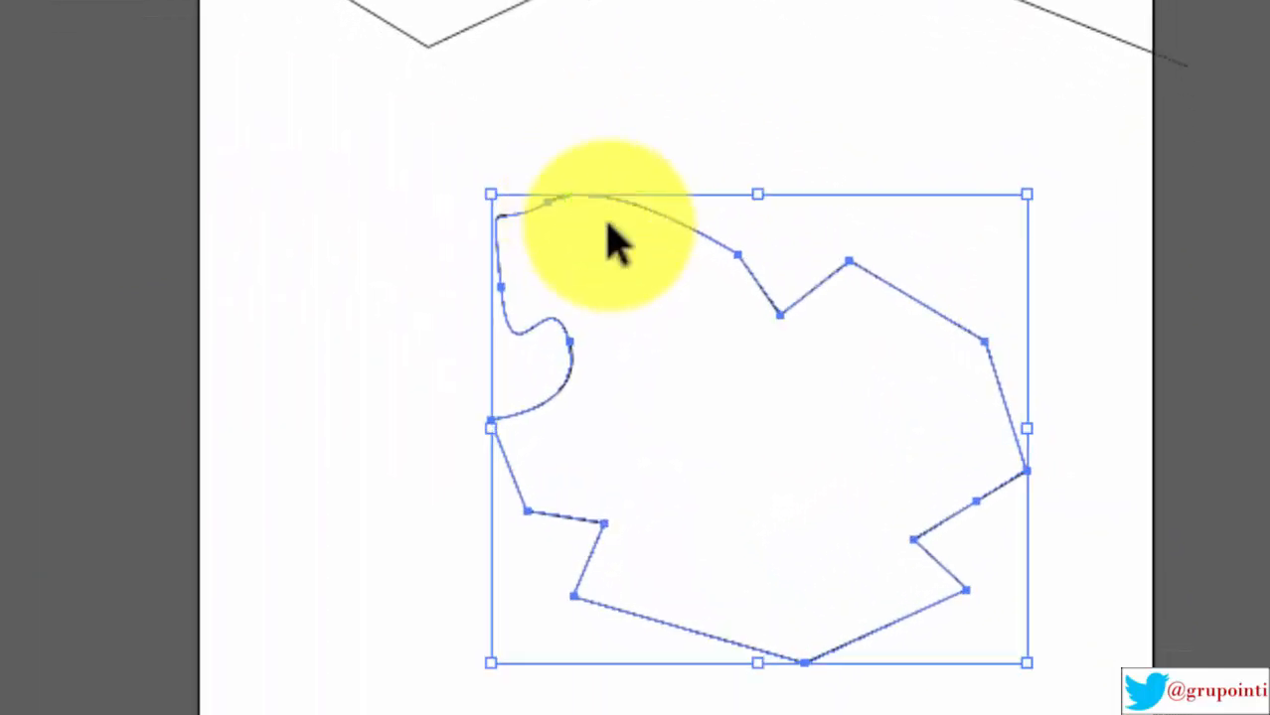
Step: Undo the curving of the left-side anchors and convert the top-left anchor point back to a sharp corner
left_click(77, 283)
key("ctrl+z")
key("ctrl+z")
key("ctrl+z")
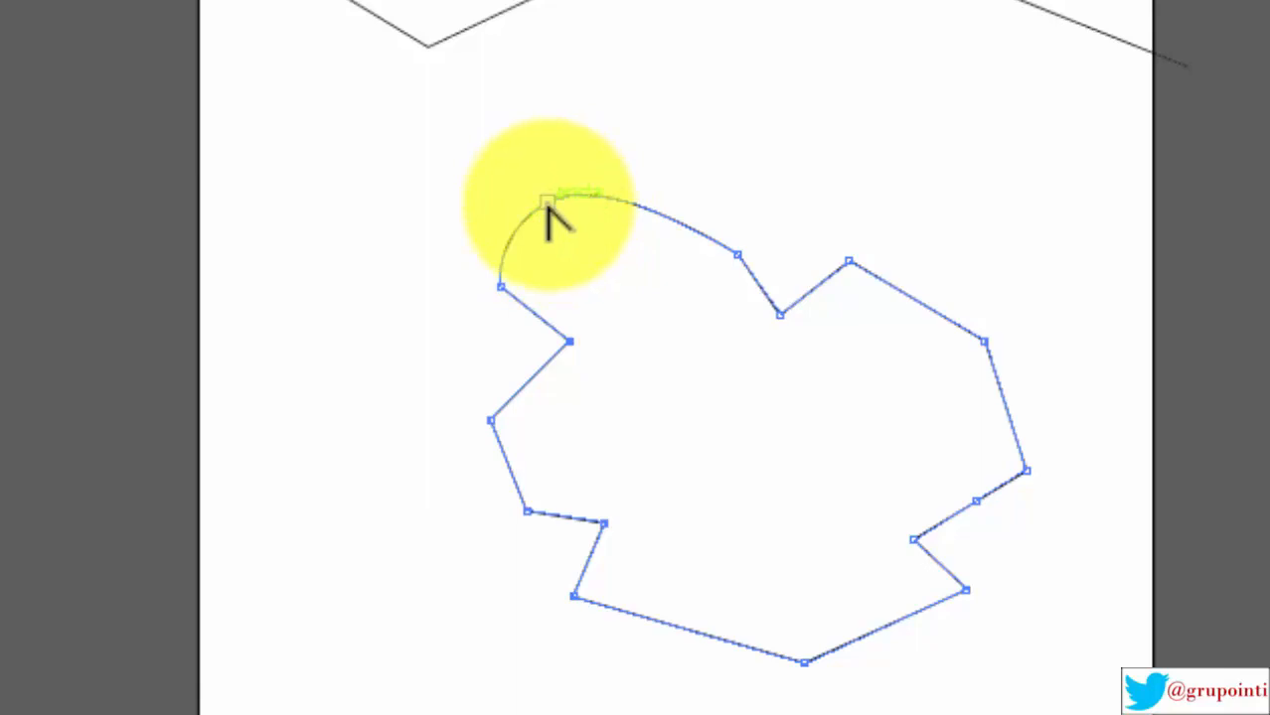
left_click(547, 203)
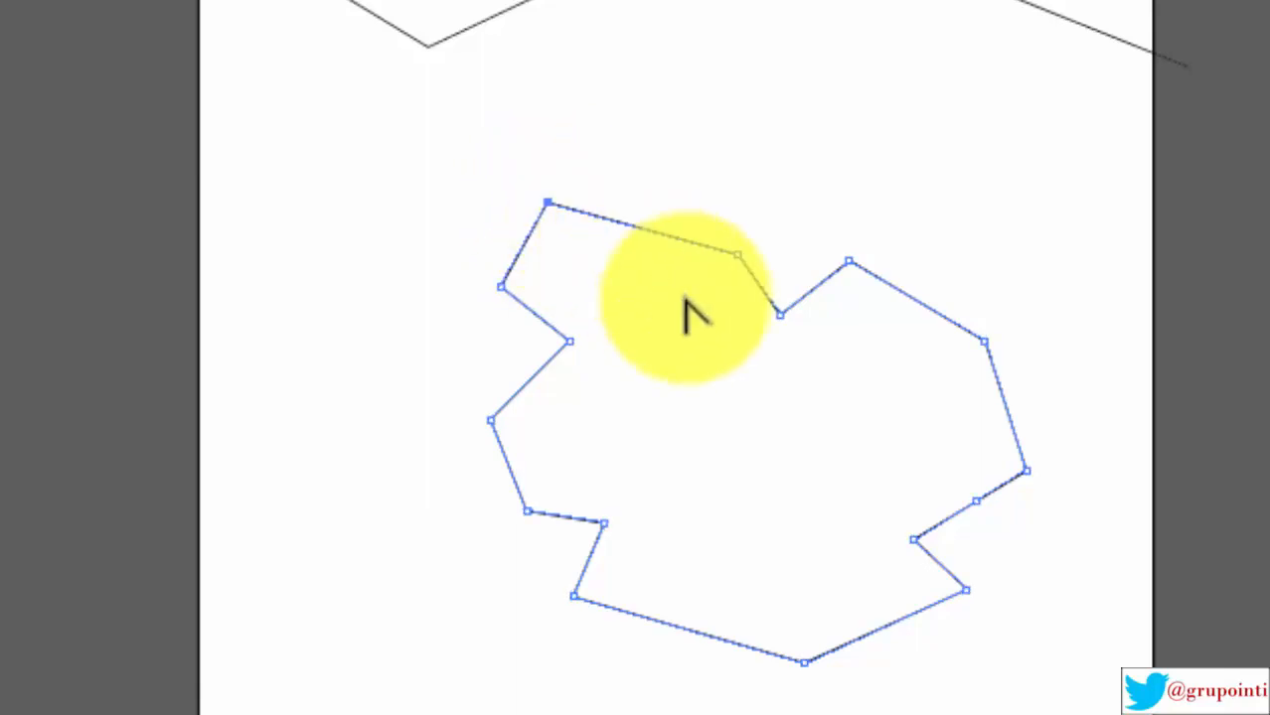
Step: Pull long curve handles from the anchor at the left edge of the top notch, and convert it back to a corner
left_click_drag(736, 256, 878, 14)
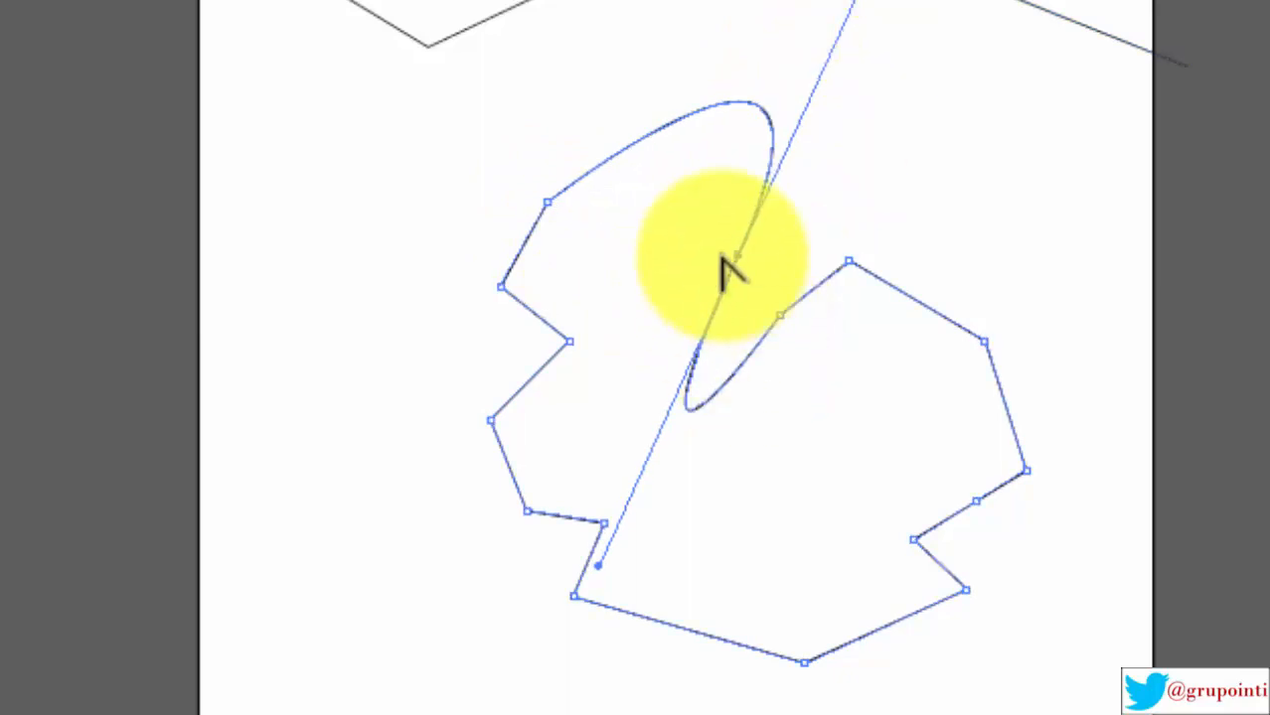
left_click(770, 271)
left_click(763, 243)
left_click(736, 256)
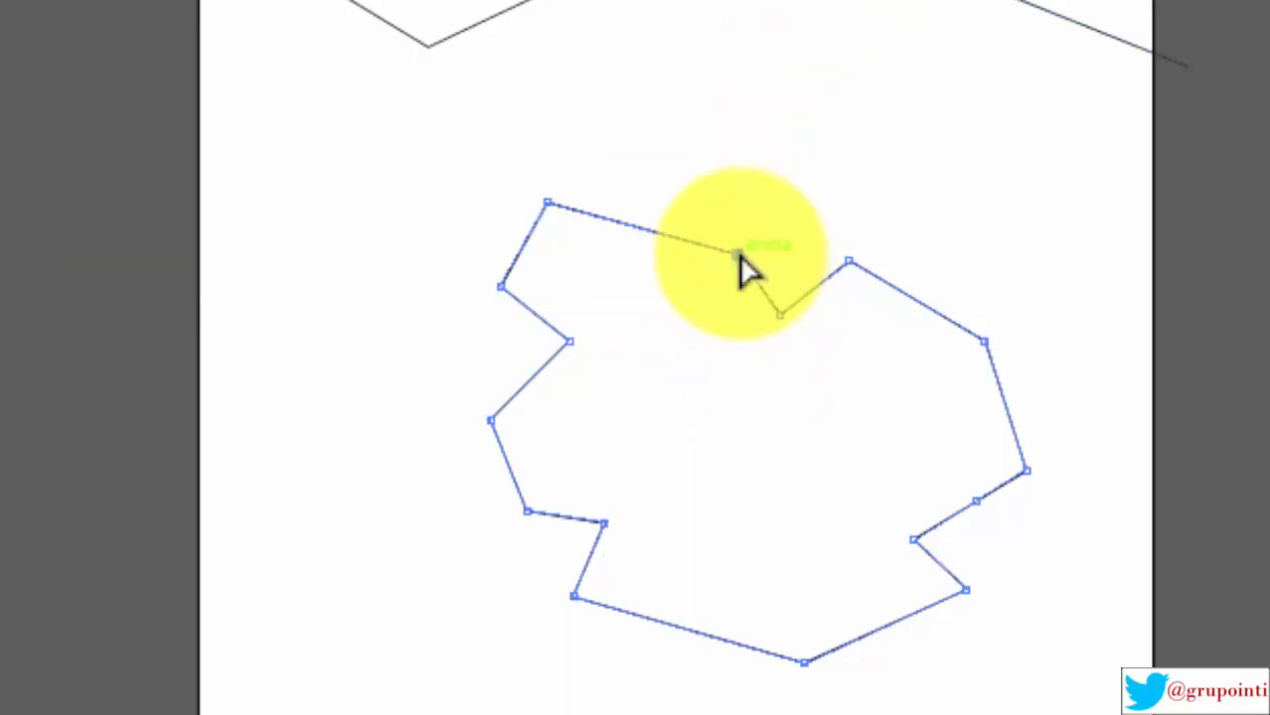
Step: Curve the top notch's bottom anchor point, adjust its direction handles, and convert it back to a corner
left_click_drag(780, 314, 828, 335)
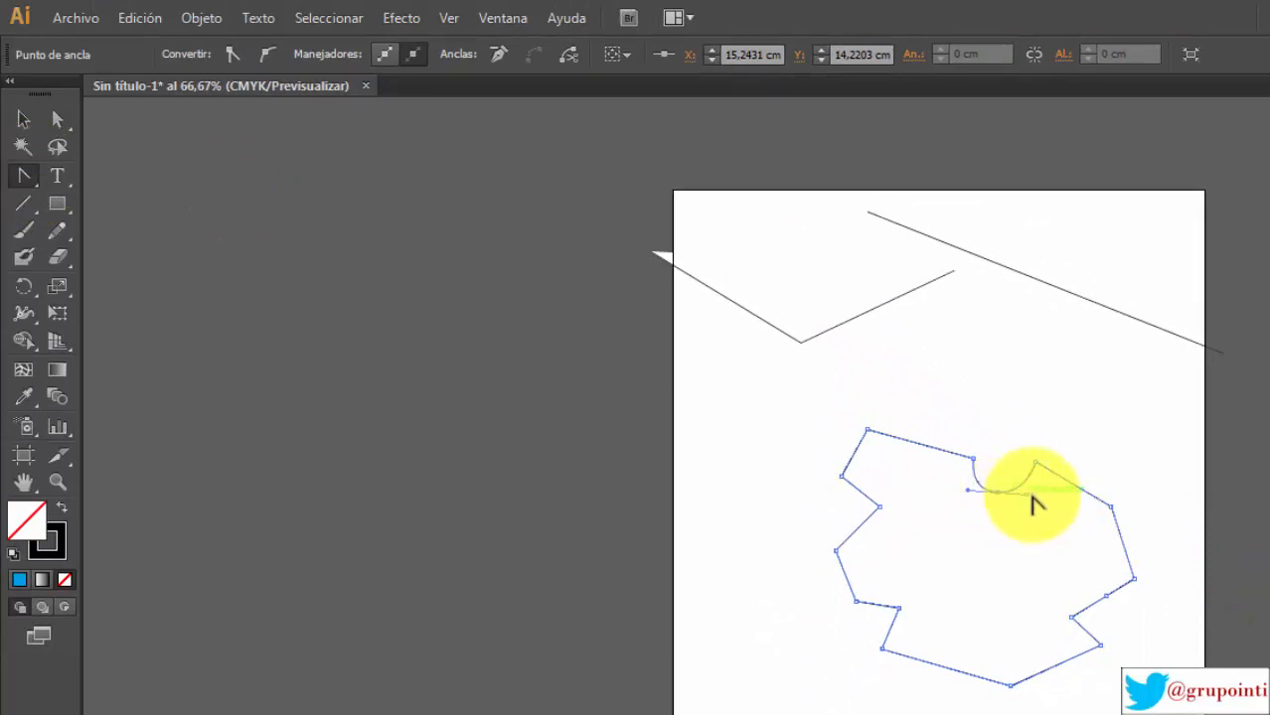
left_click_drag(1027, 494, 1030, 517)
left_click_drag(1003, 594, 1052, 587)
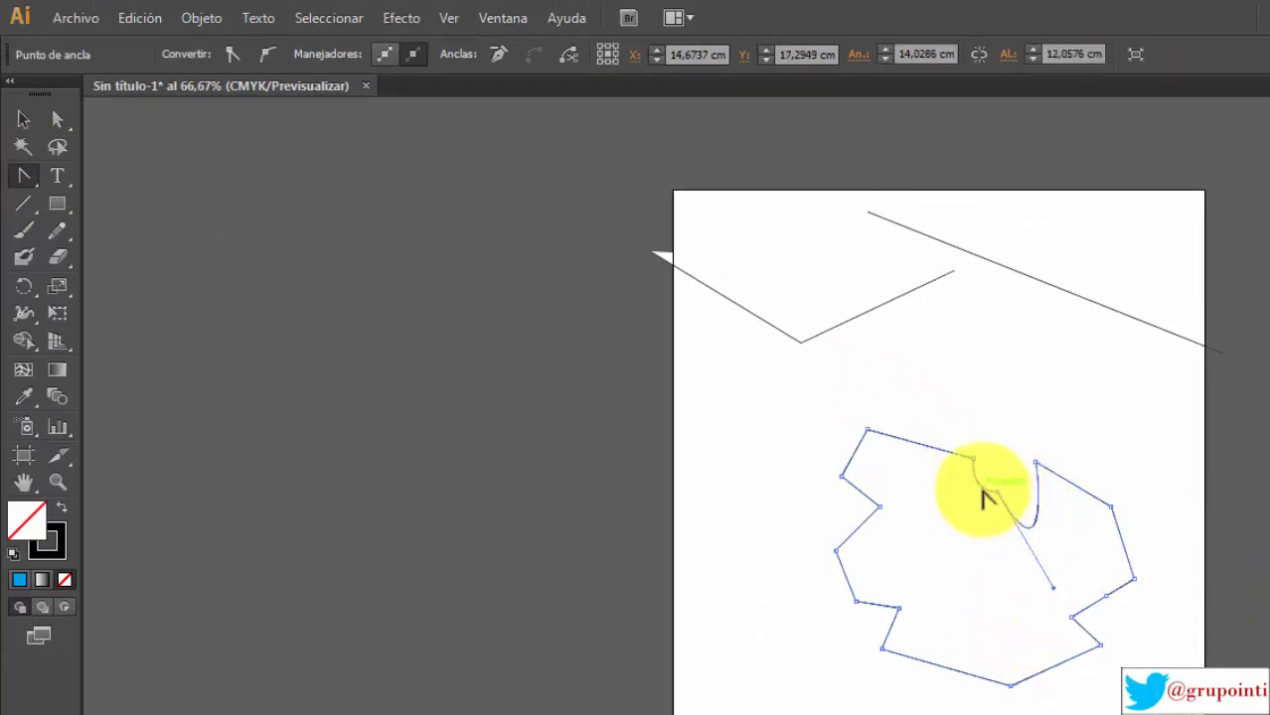
left_click_drag(1003, 502, 966, 544)
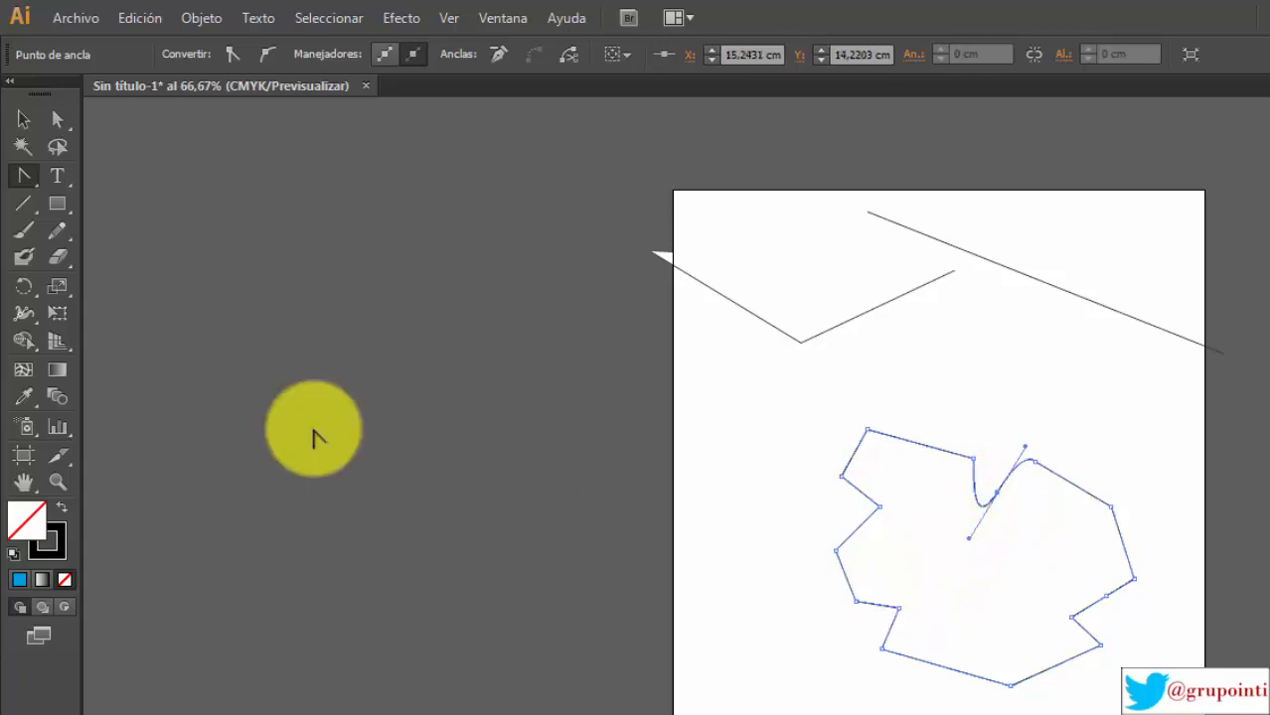
left_click(996, 491)
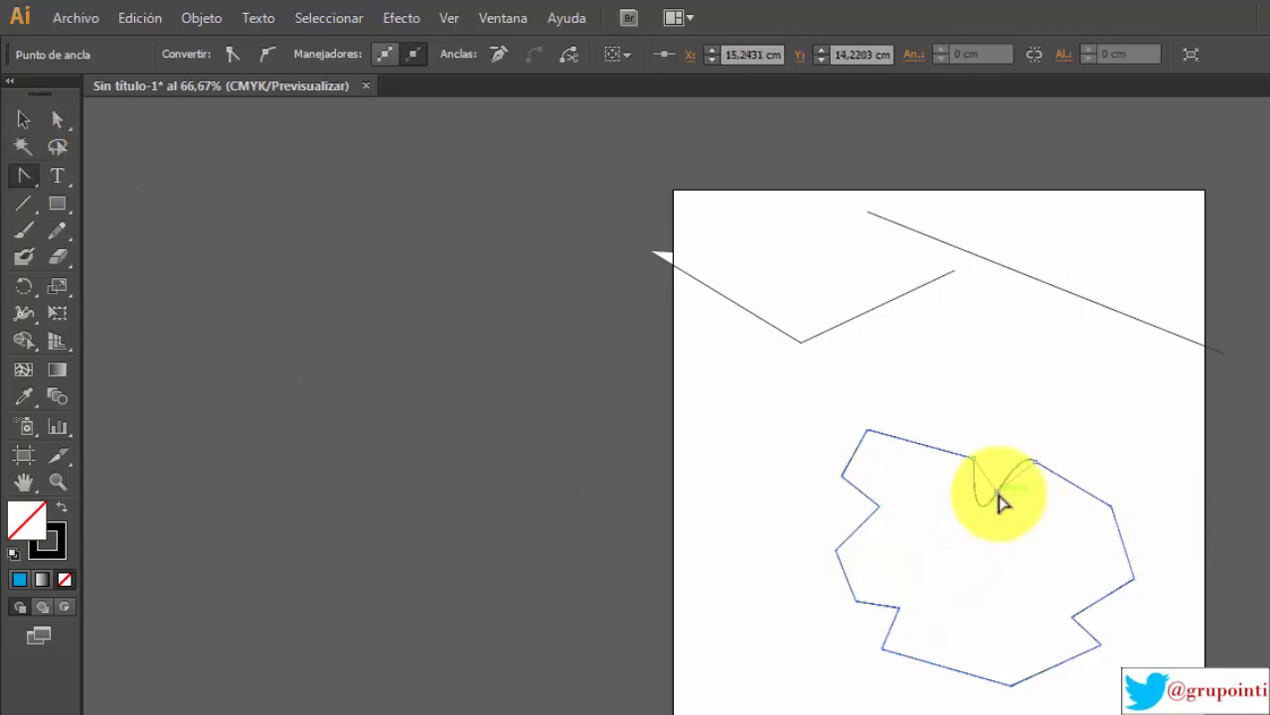
Step: Move the V-shaped path fully onto the artboard and the jagged shape to the artboard's upper-left edge, mostly outside it
left_click(23, 120)
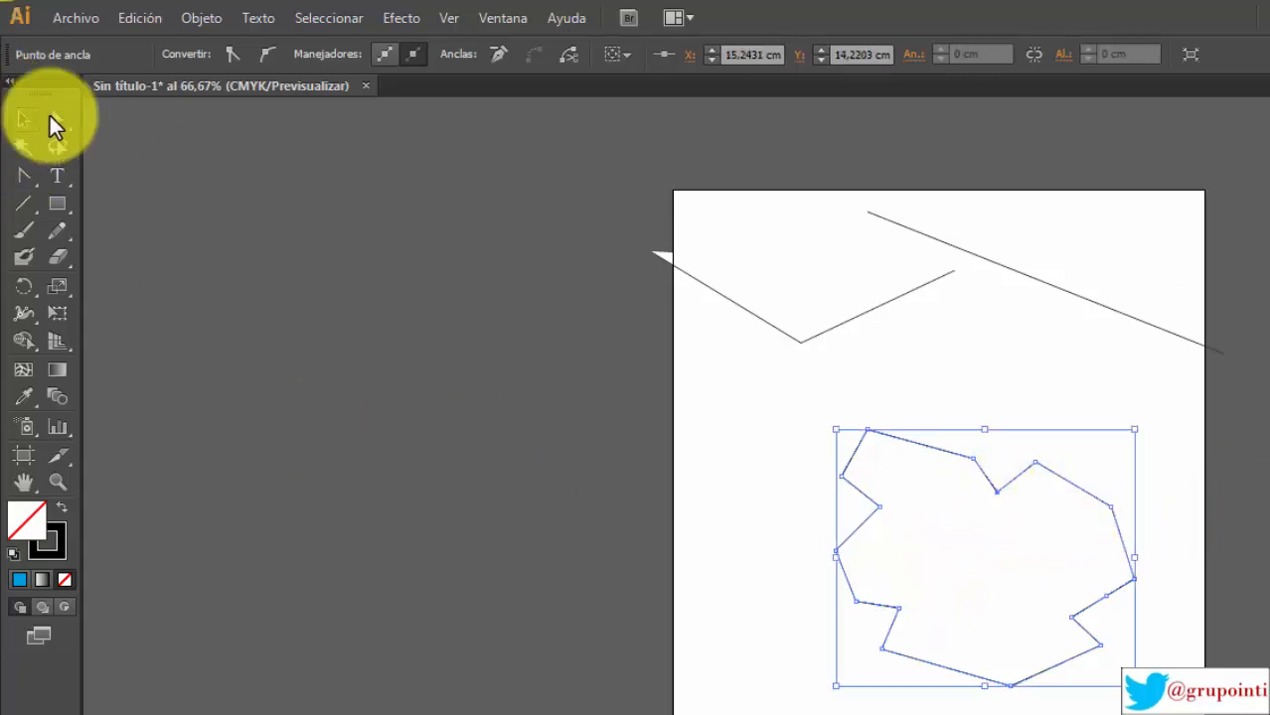
left_click_drag(861, 319, 926, 330)
left_click(1112, 263)
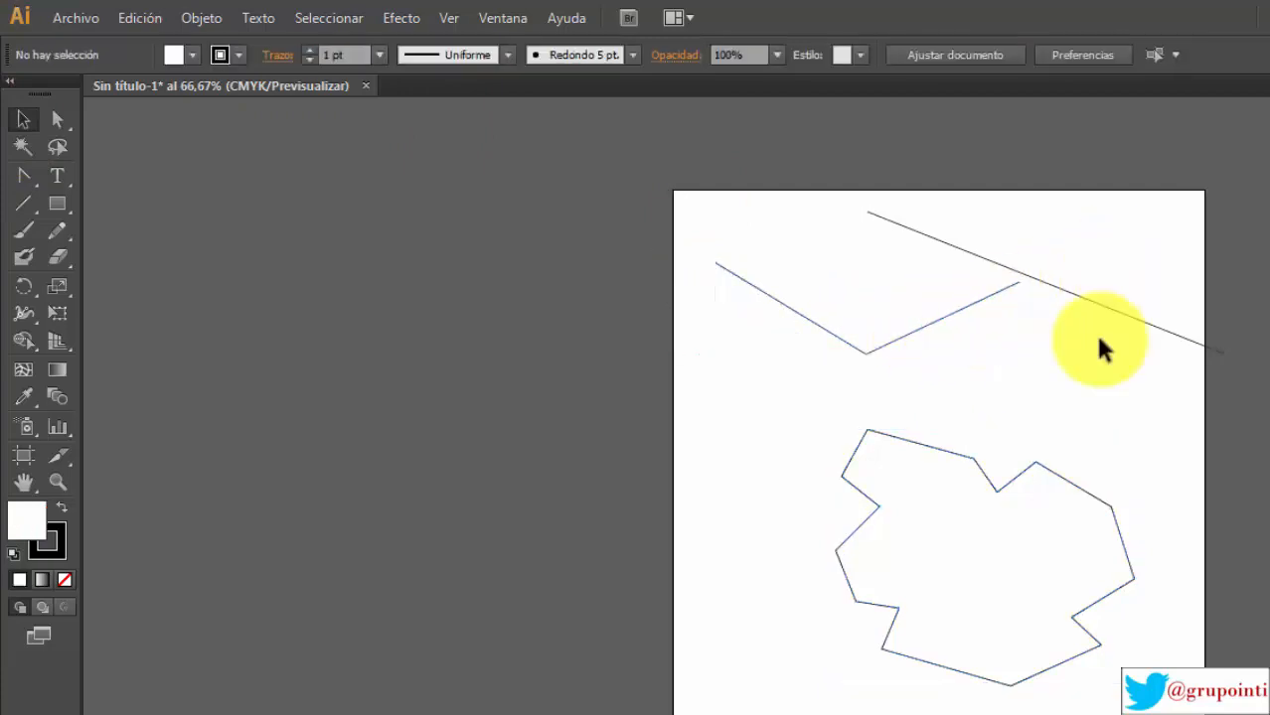
left_click_drag(989, 488, 586, 244)
left_click(750, 408)
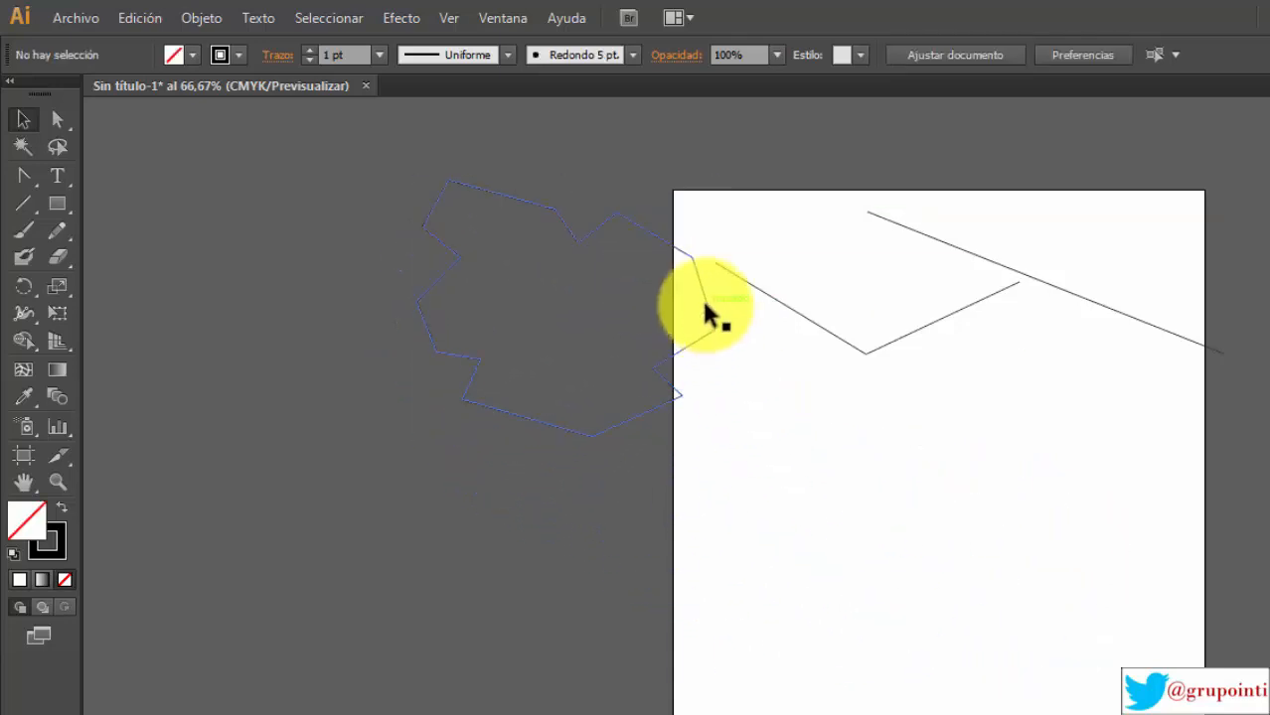
Step: Draw a closed egg-shaped curve through three smooth anchor points in the middle of the artboard with the Pen tool
left_click(14, 181)
left_click(103, 177)
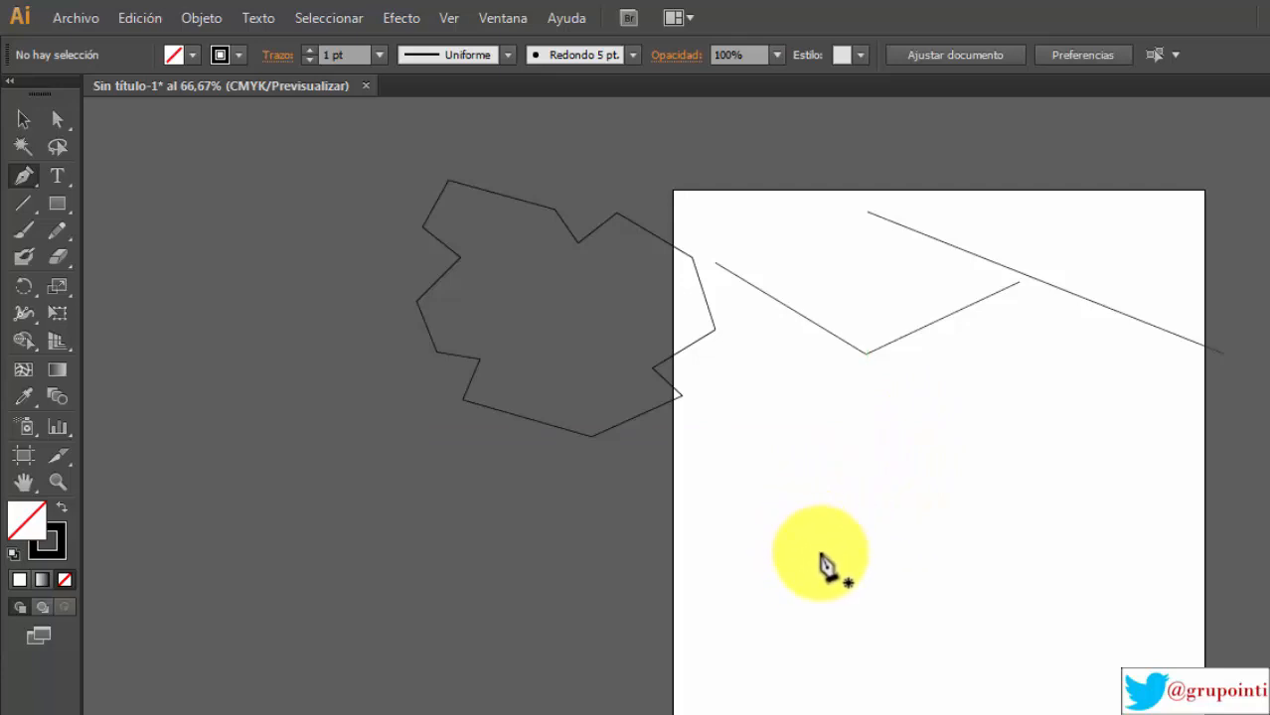
left_click_drag(820, 552, 750, 686)
left_click_drag(752, 629, 956, 594)
left_click_drag(941, 489, 871, 413)
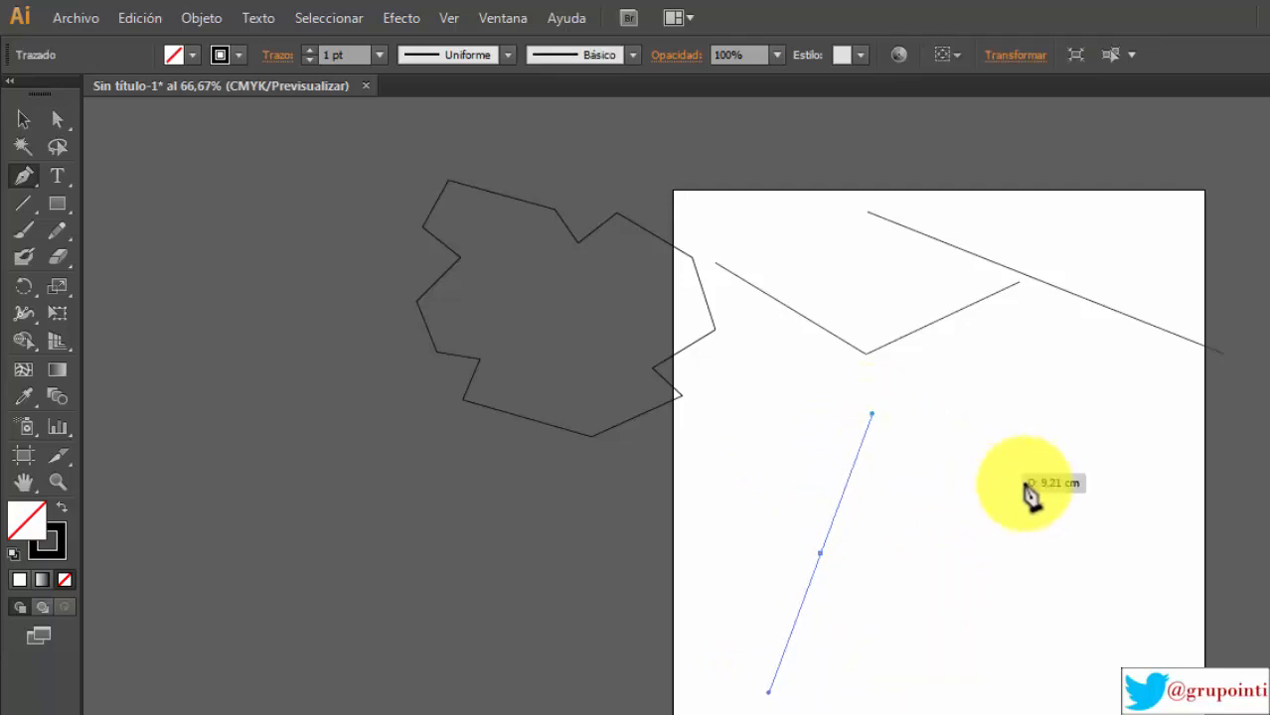
left_click(1058, 552)
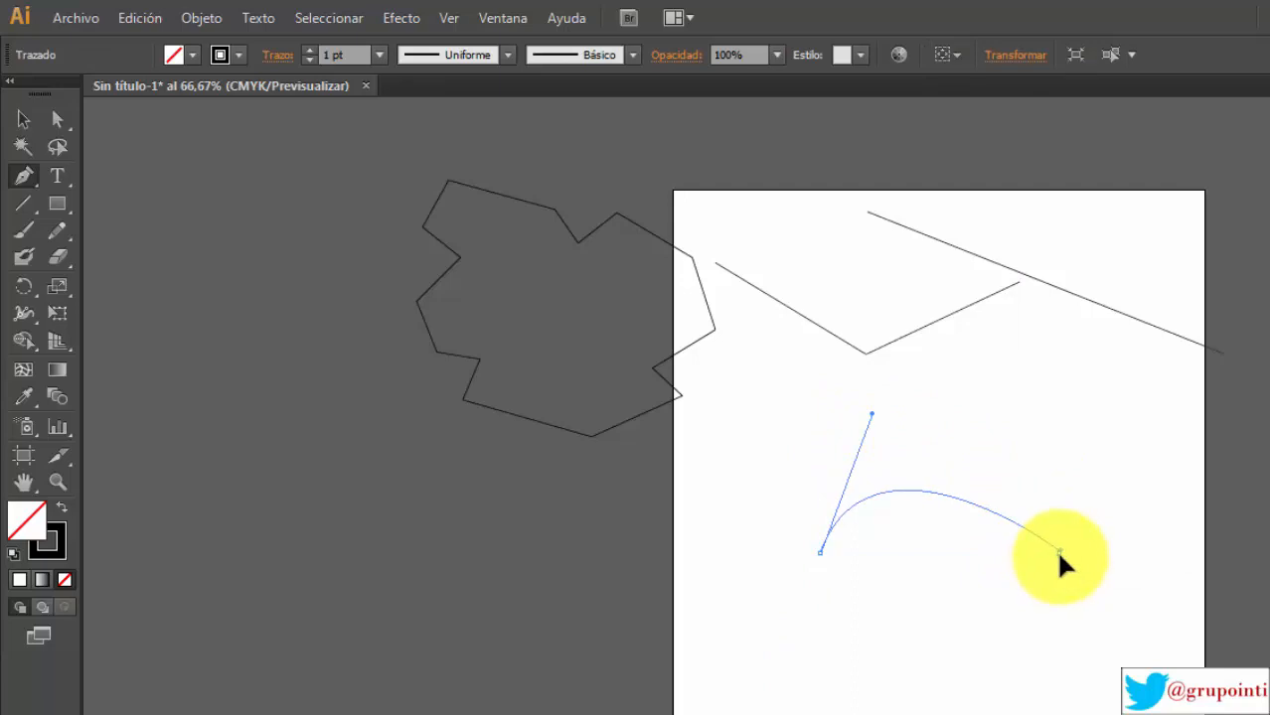
left_click_drag(1058, 553, 1125, 700)
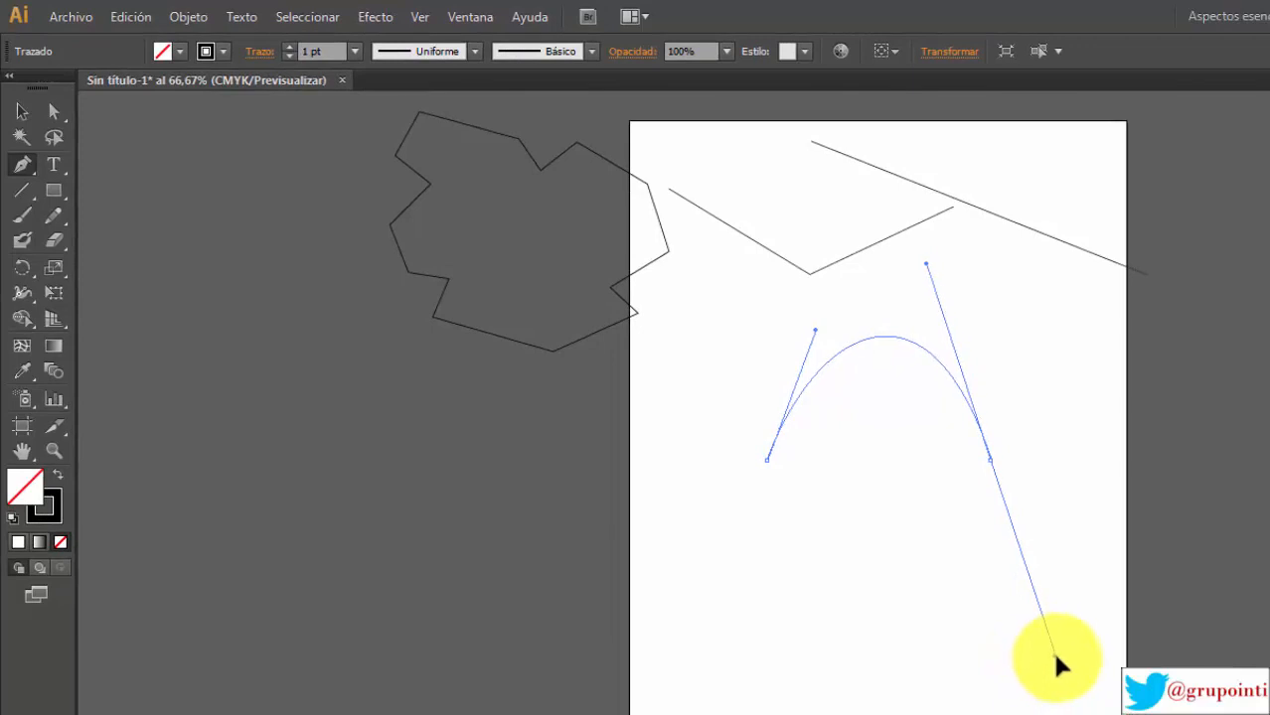
left_click_drag(1055, 655, 1077, 671)
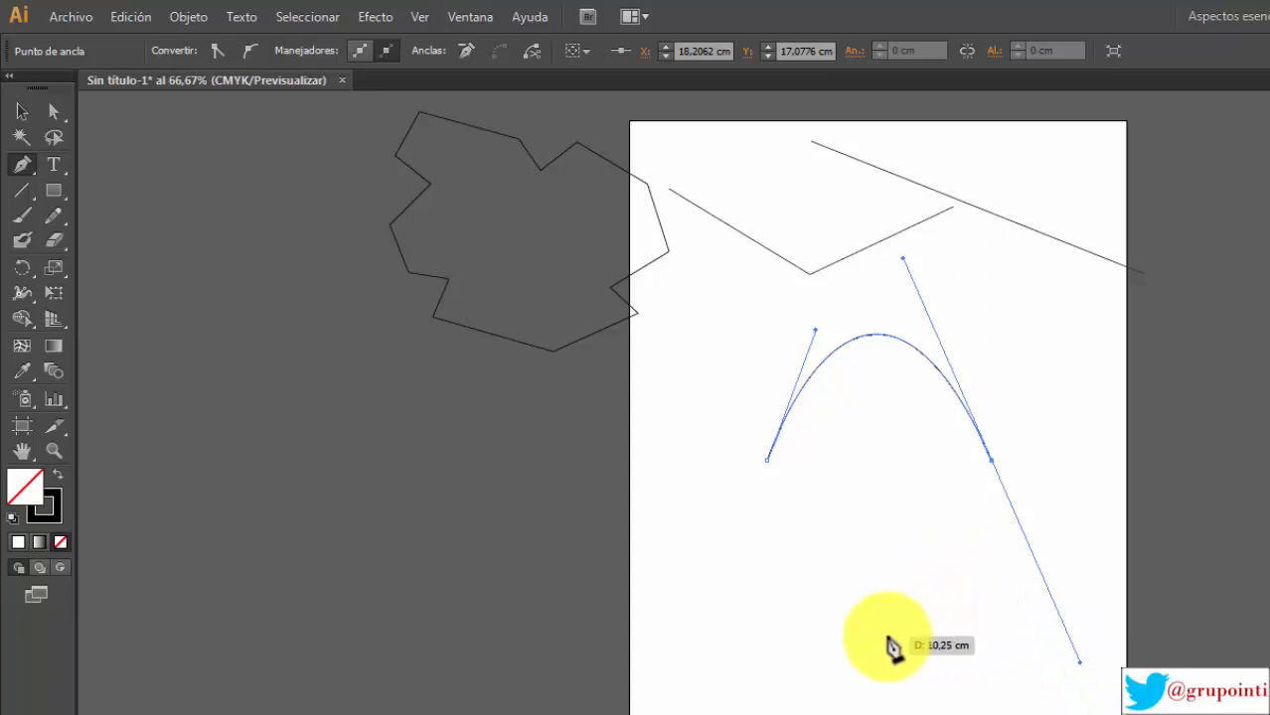
left_click_drag(887, 636, 796, 563)
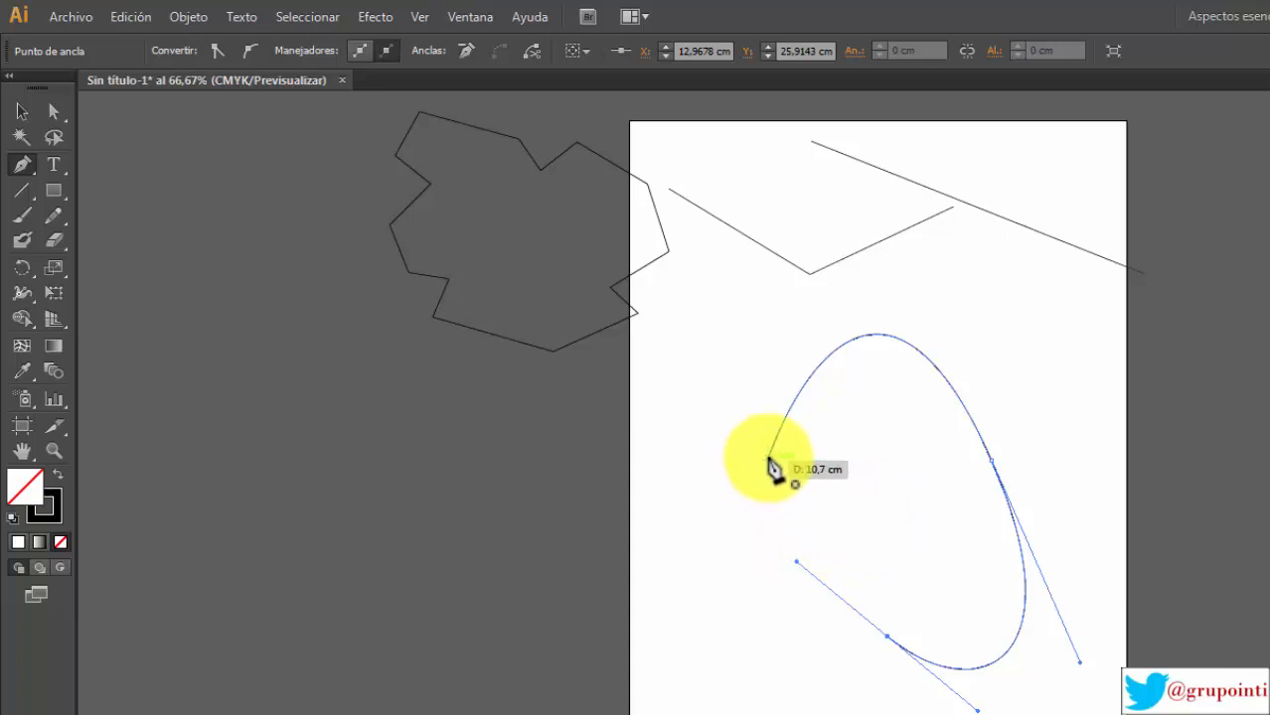
left_click_drag(767, 464, 795, 325)
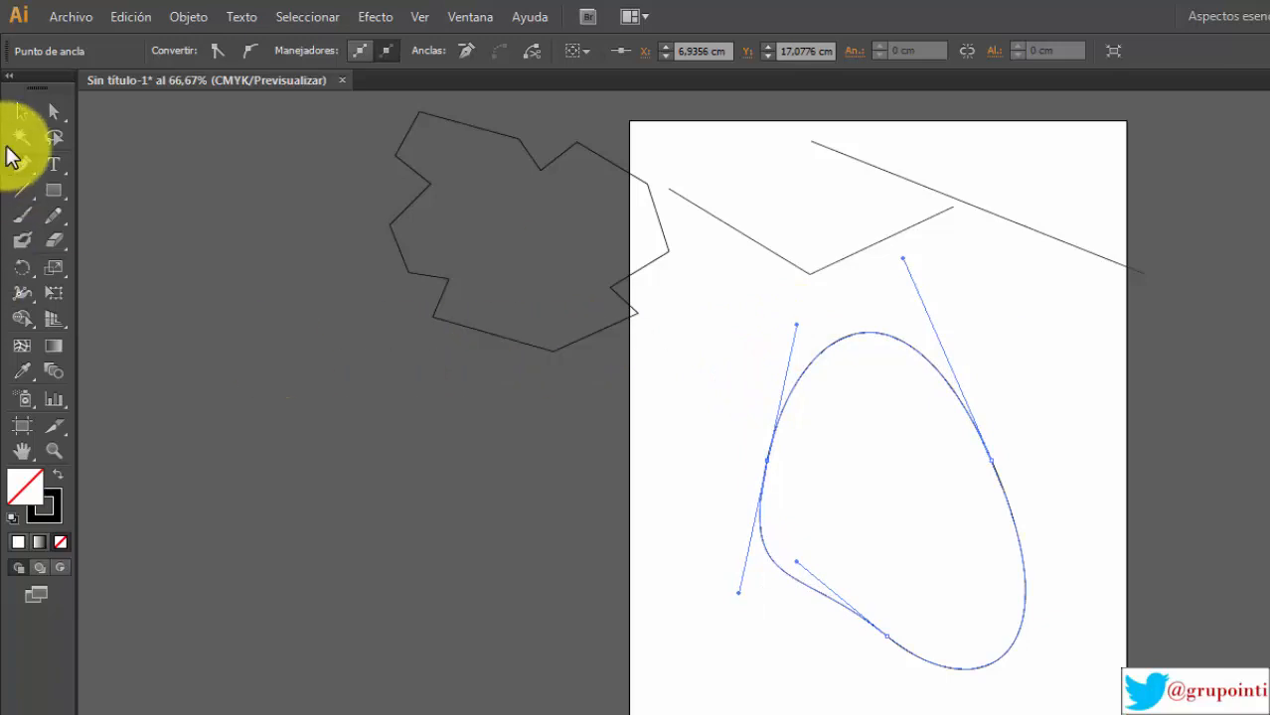
Step: Move the egg-shaped curve mostly off the artboard's left side, below the jagged shape
left_click(22, 111)
left_click(697, 573)
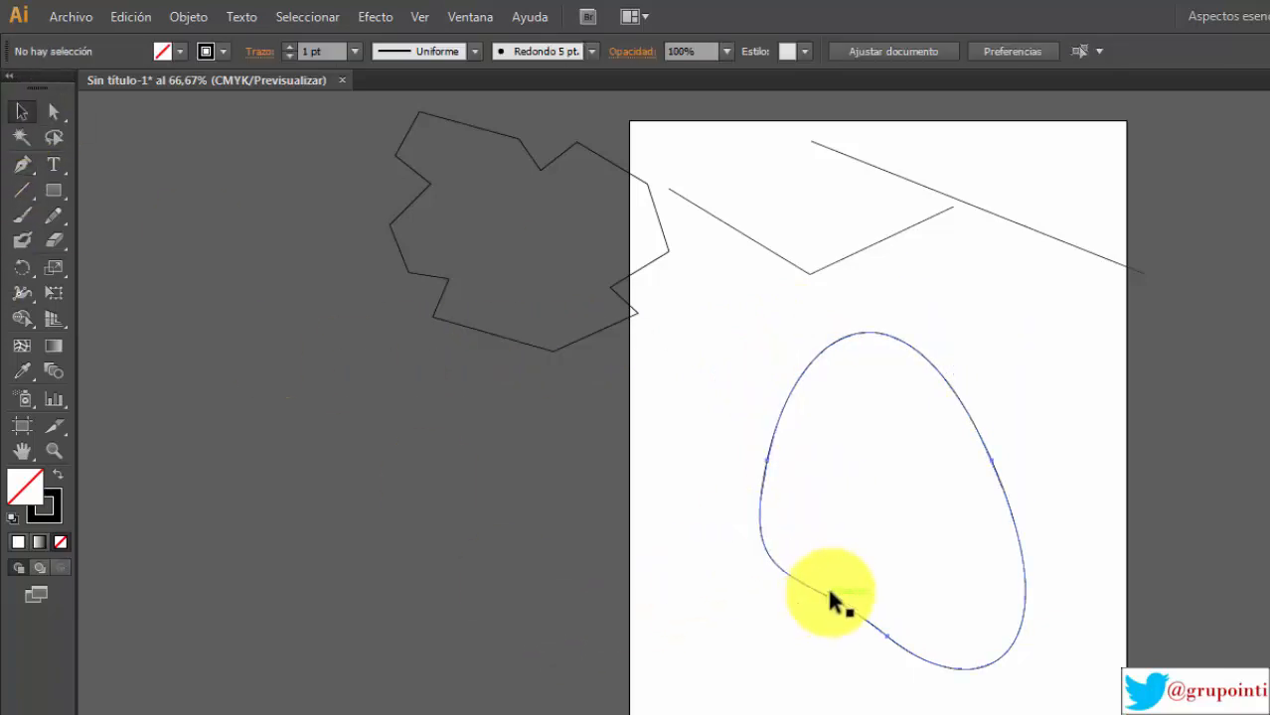
left_click_drag(831, 596, 458, 636)
left_click(736, 506)
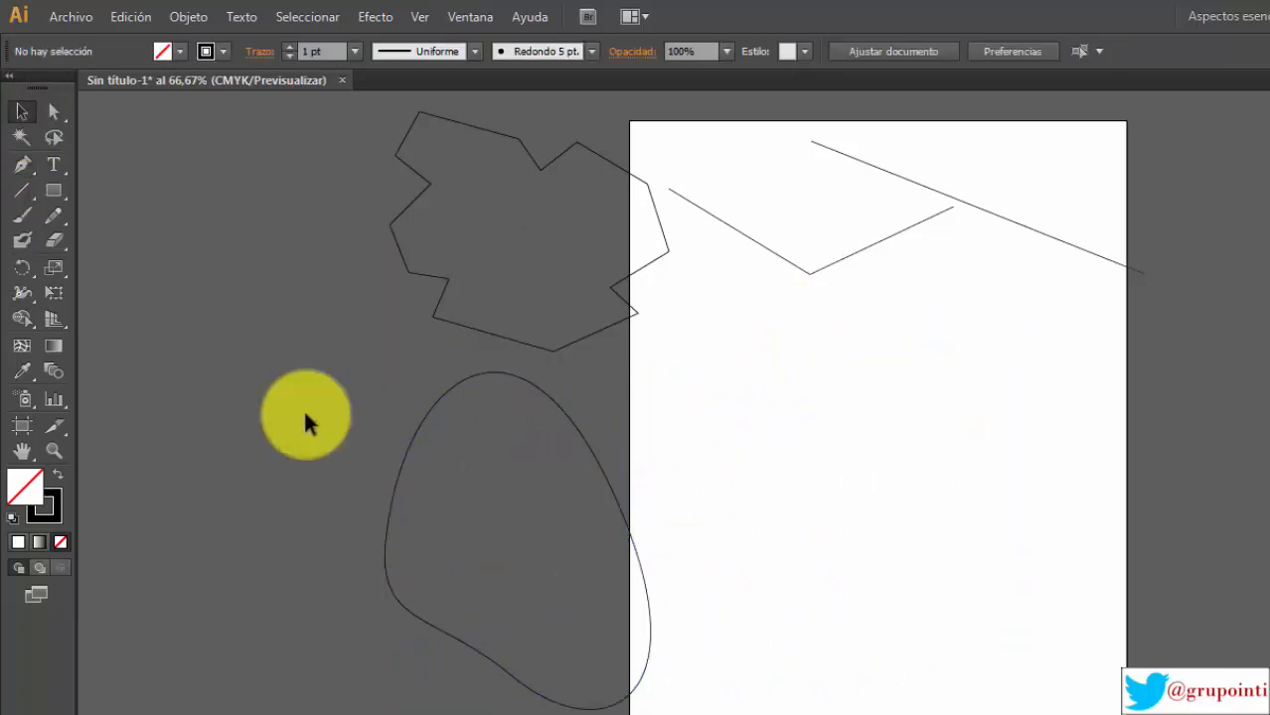
Step: Draw an open arch below the V-shaped path with the Pen tool, pulling curve handles from its second anchor point
left_click(22, 164)
left_click(726, 438)
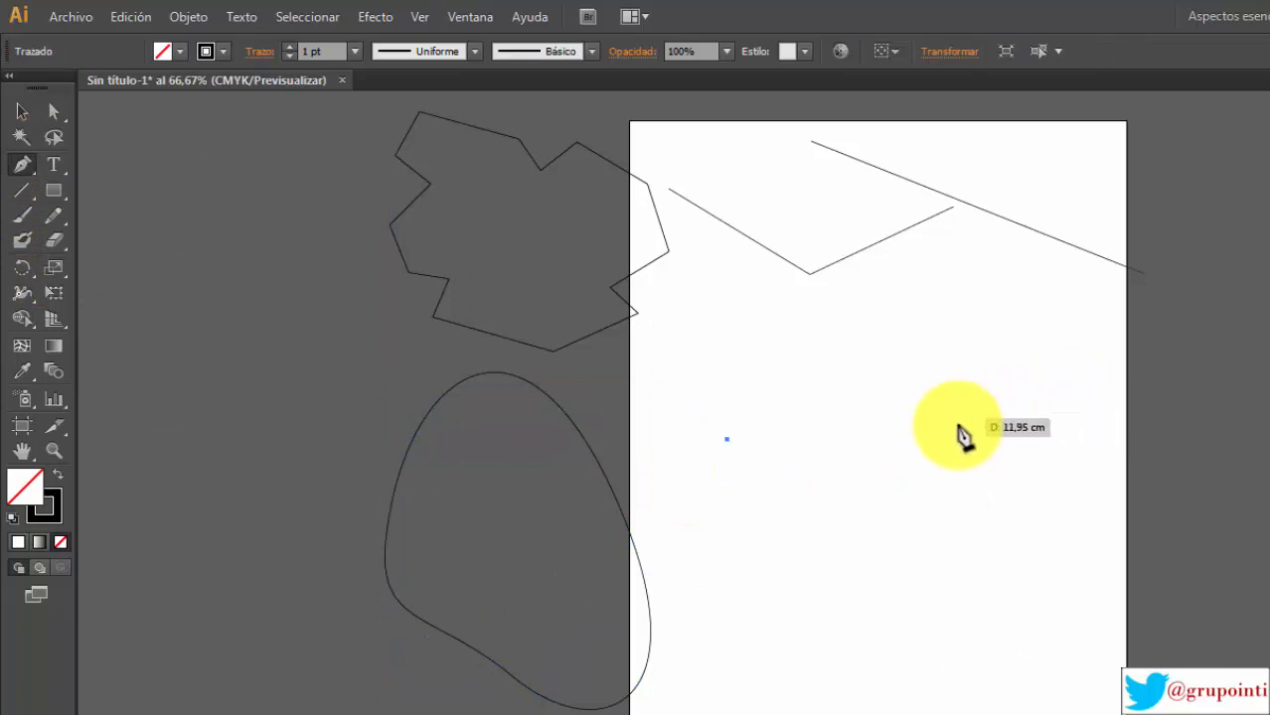
left_click_drag(960, 469, 1016, 426)
scroll(1026, 411, "up", 6)
scroll(1029, 441, "up", 2)
left_click(22, 111)
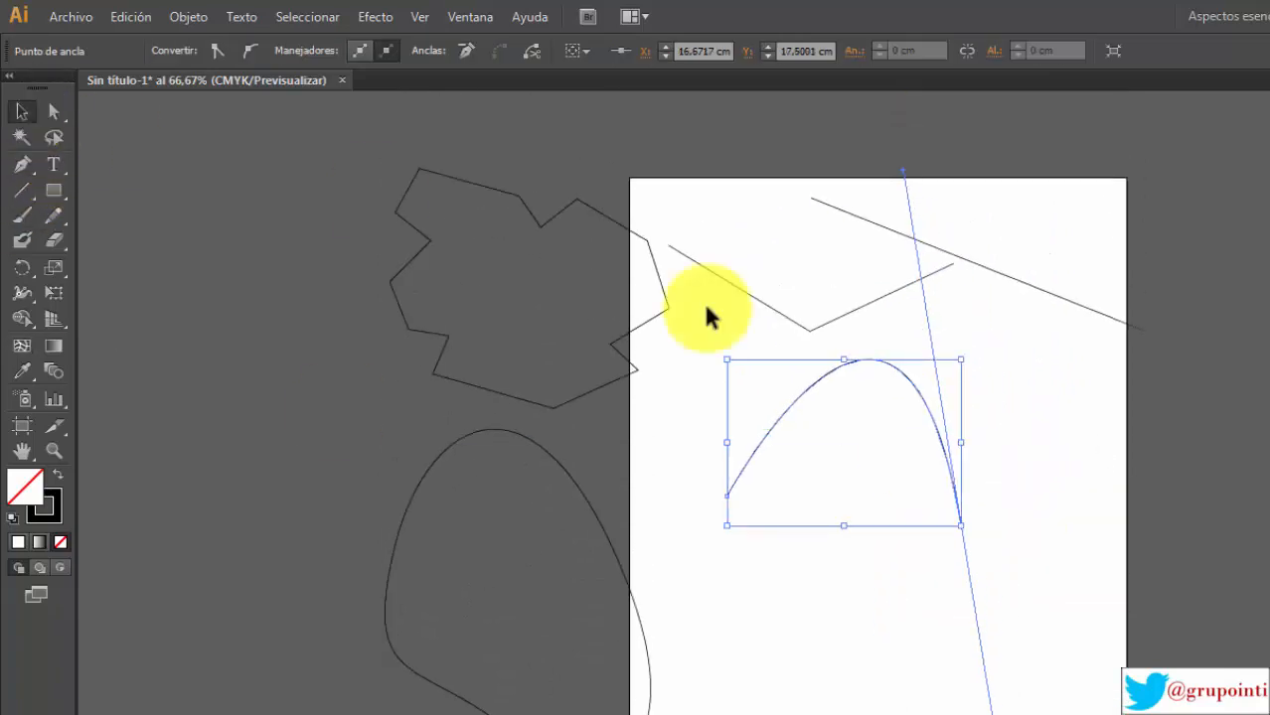
Step: Move the arch off the artboard to the left of the jagged shape and nudge the egg-shaped curve slightly upward
left_click(1042, 475)
left_click_drag(920, 416, 386, 355)
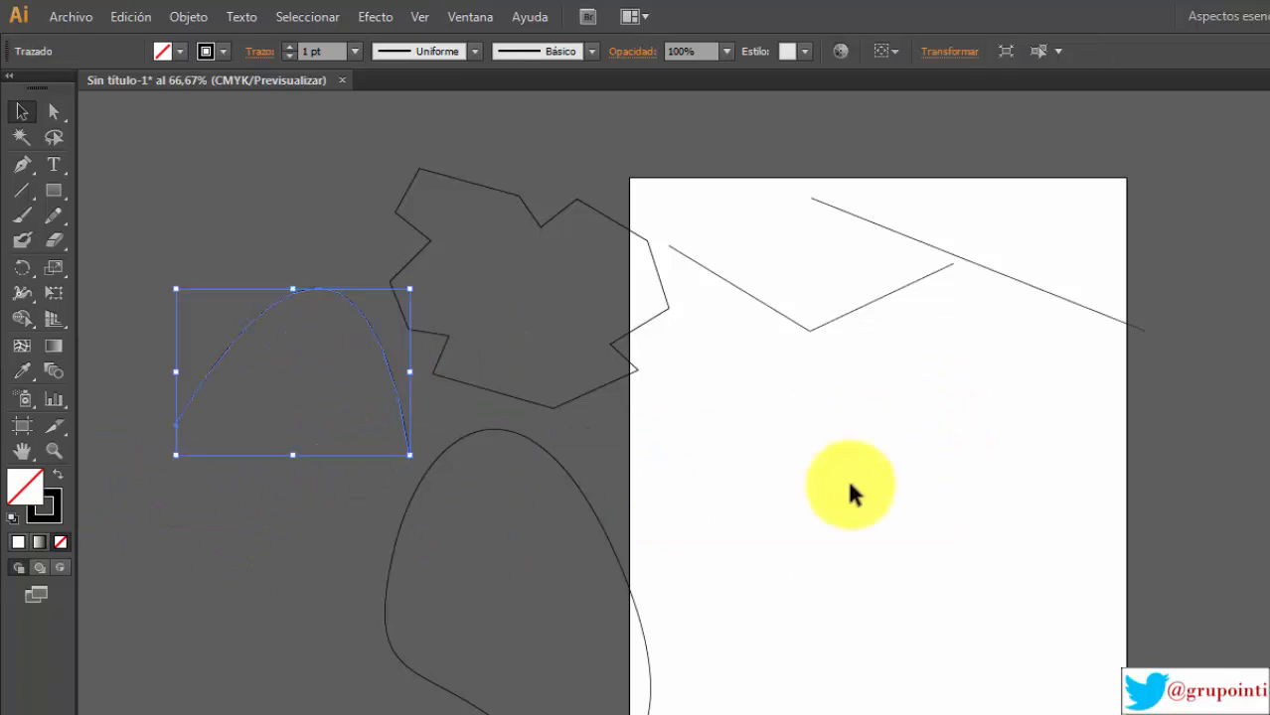
left_click(849, 493)
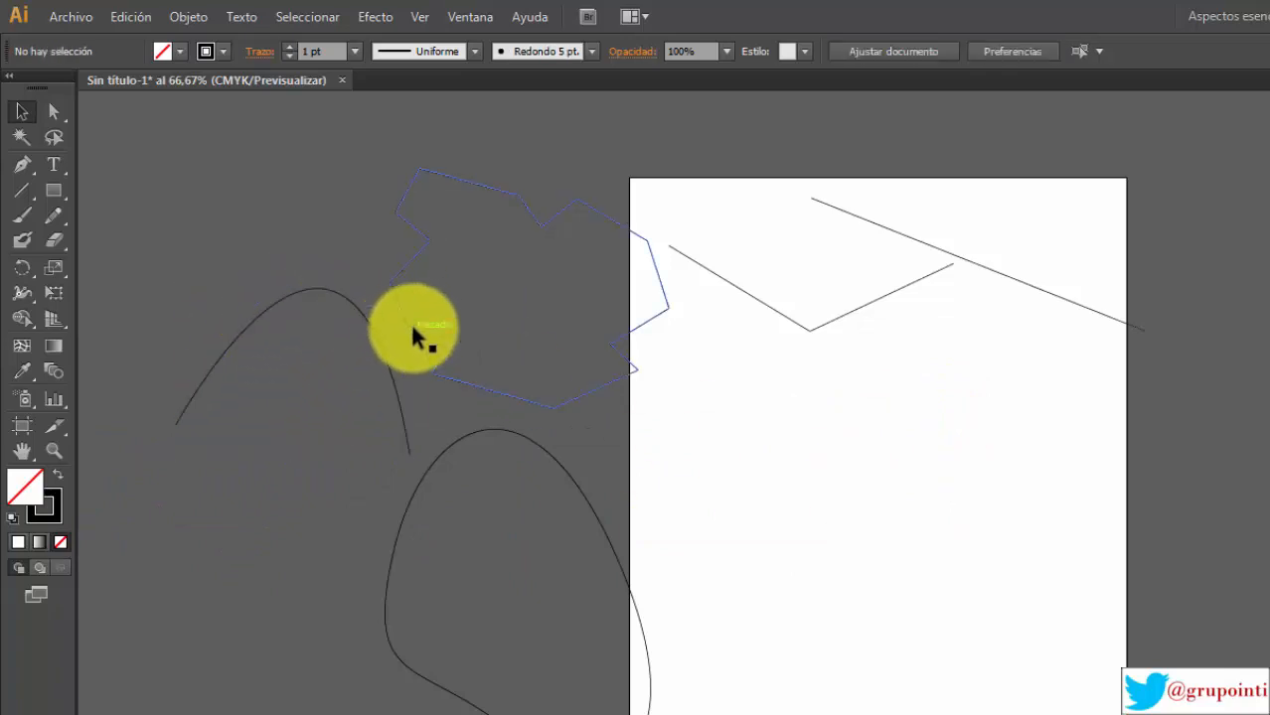
mouse_move(542, 415)
left_mouse_down()
mouse_move(518, 368)
mouse_move(540, 398)
mouse_move(533, 429)
left_mouse_up()
left_click(545, 462)
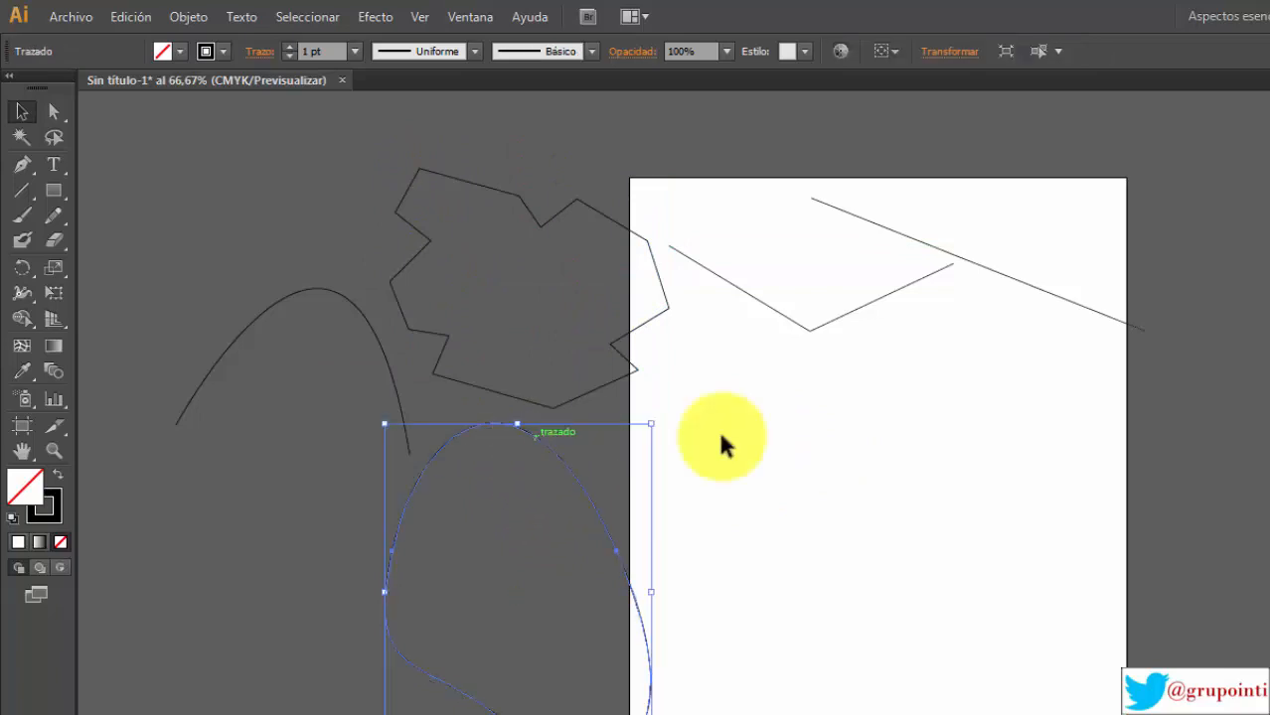
left_click(643, 427)
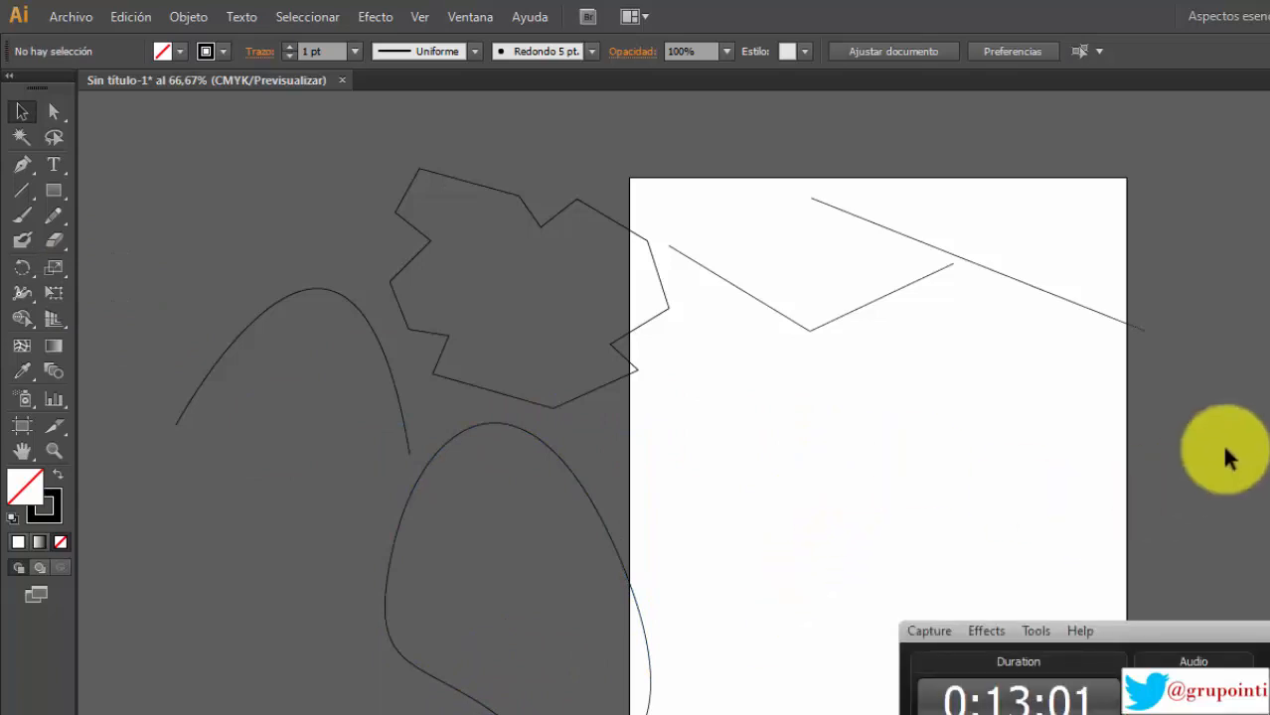
Step: Draw an open wavy path with a loop below the V-shaped path, using the Pen tool and five smooth anchor points
left_click(22, 164)
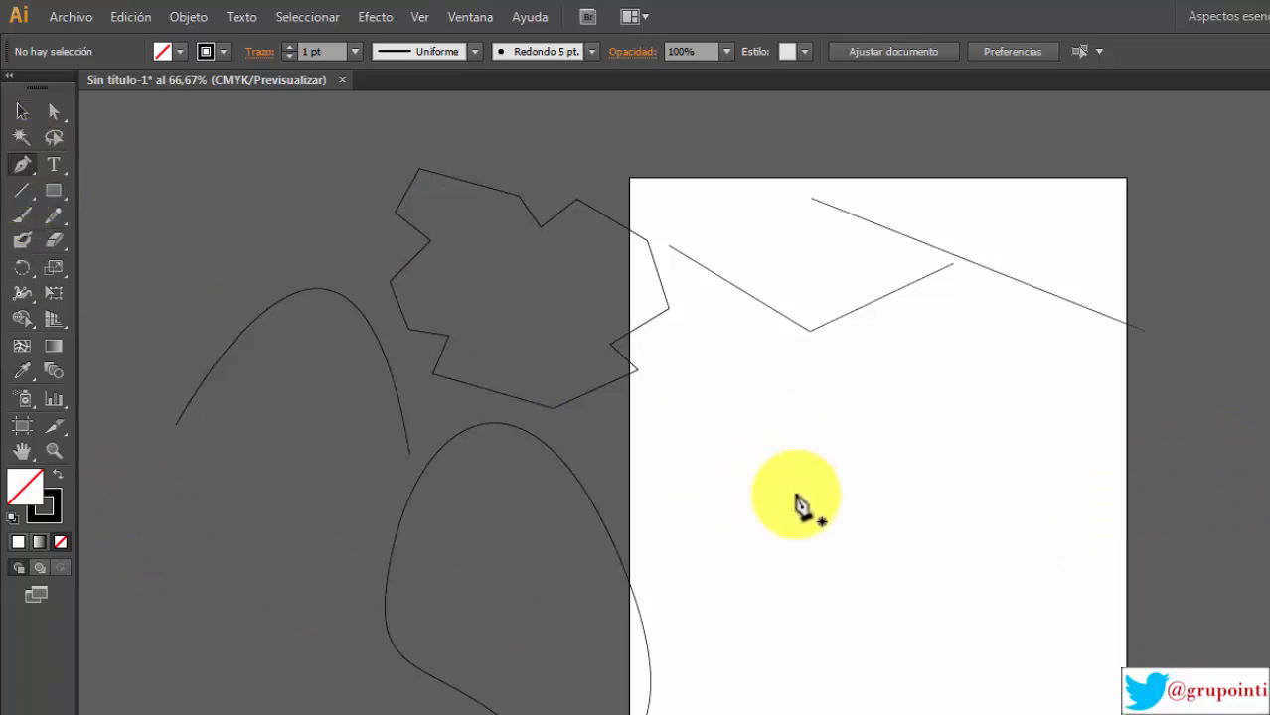
left_click_drag(794, 493, 844, 437)
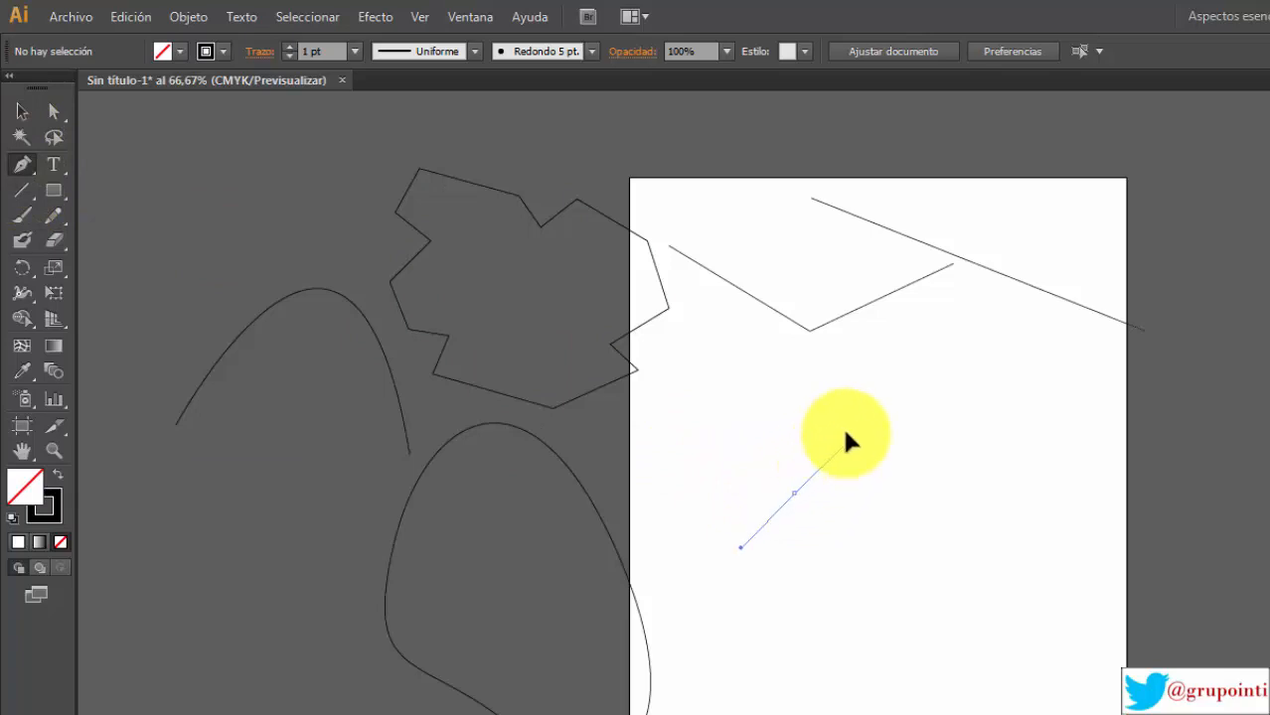
left_click_drag(880, 392, 865, 356)
left_click_drag(928, 556, 1080, 404)
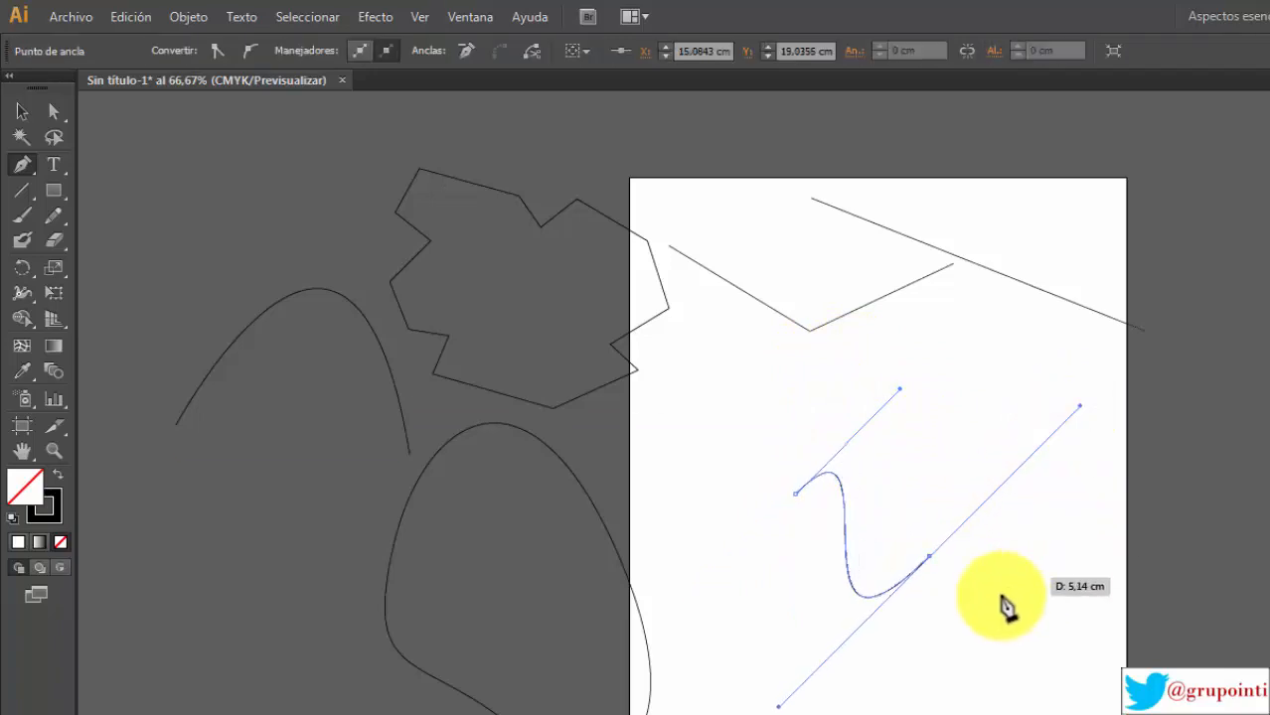
left_click(995, 632)
left_click_drag(1071, 527, 1130, 487)
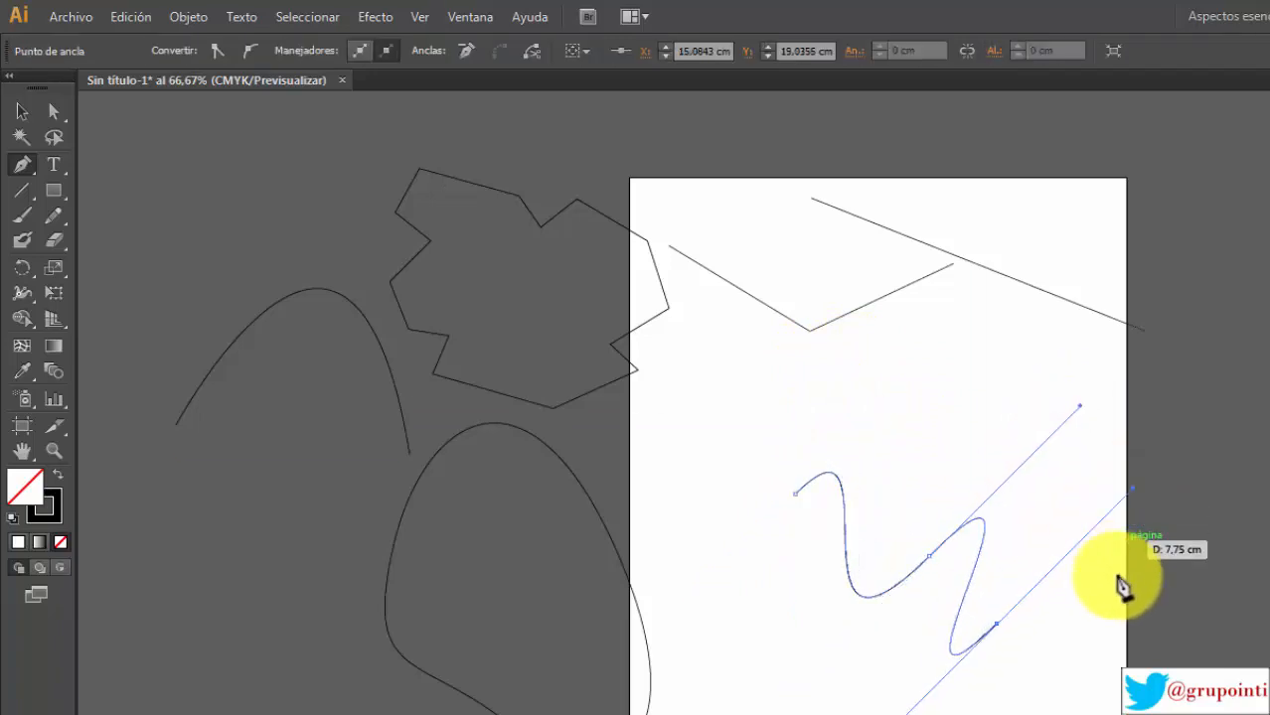
left_click_drag(1052, 679, 1133, 598)
left_click_drag(1142, 551, 1163, 308)
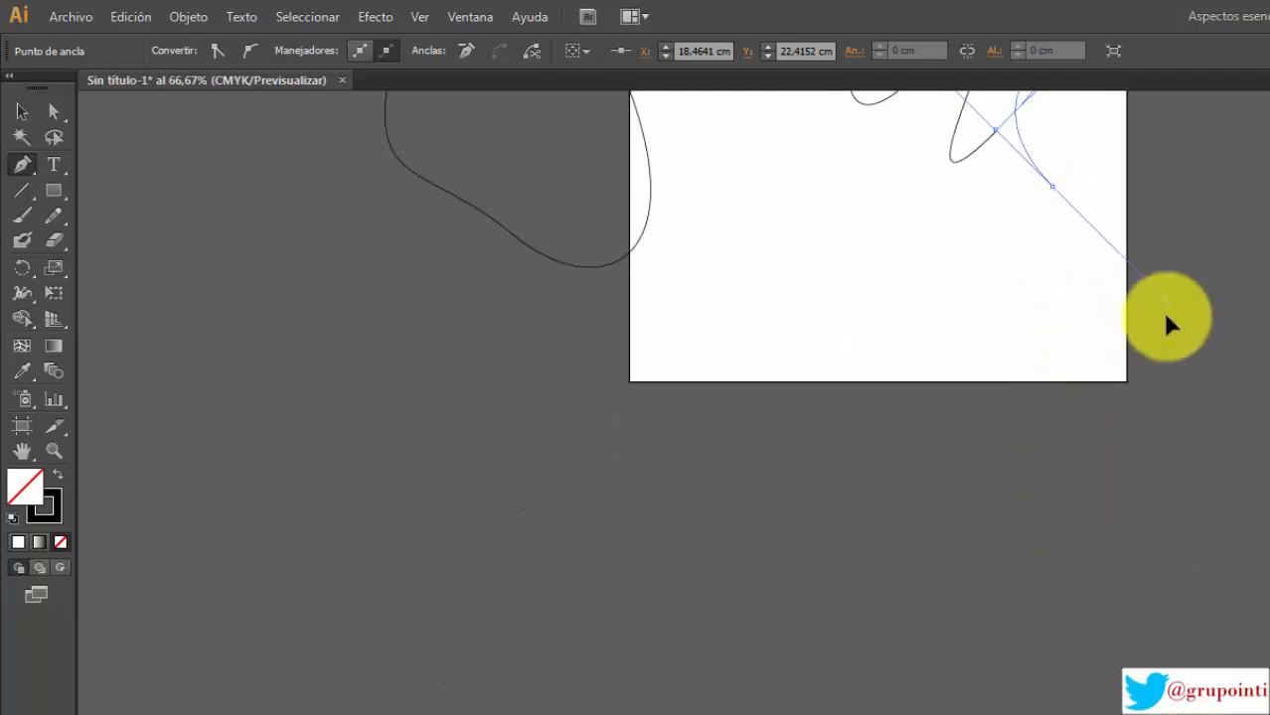
scroll(1105, 358, "up", 3)
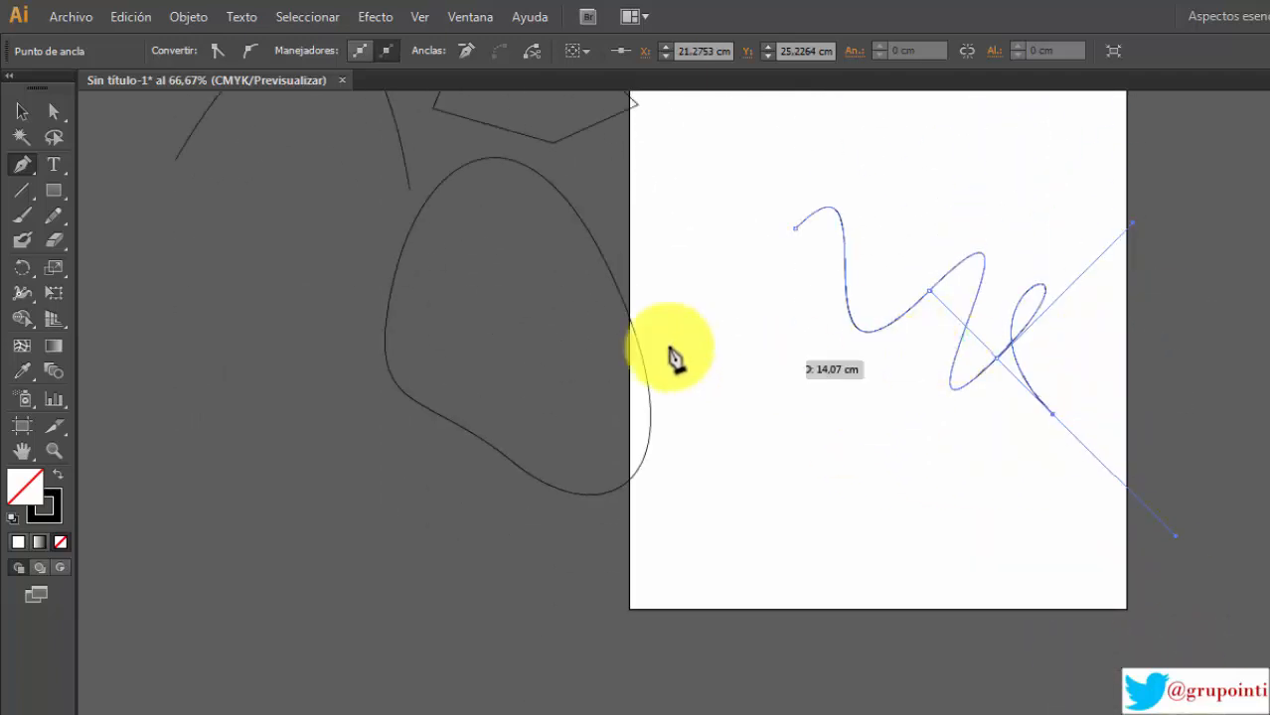
left_click_drag(751, 402, 751, 536)
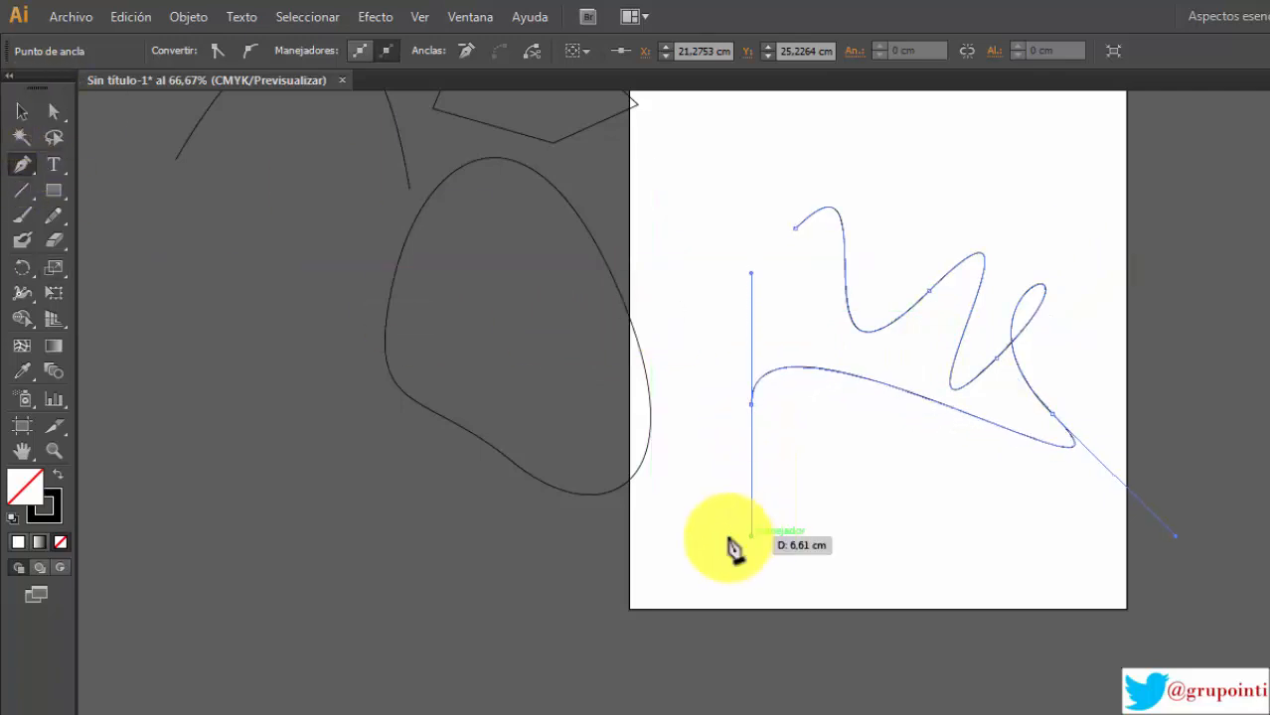
Step: Move the looping wavy path up the artboard to free the space below it, and deselect it
left_click(22, 111)
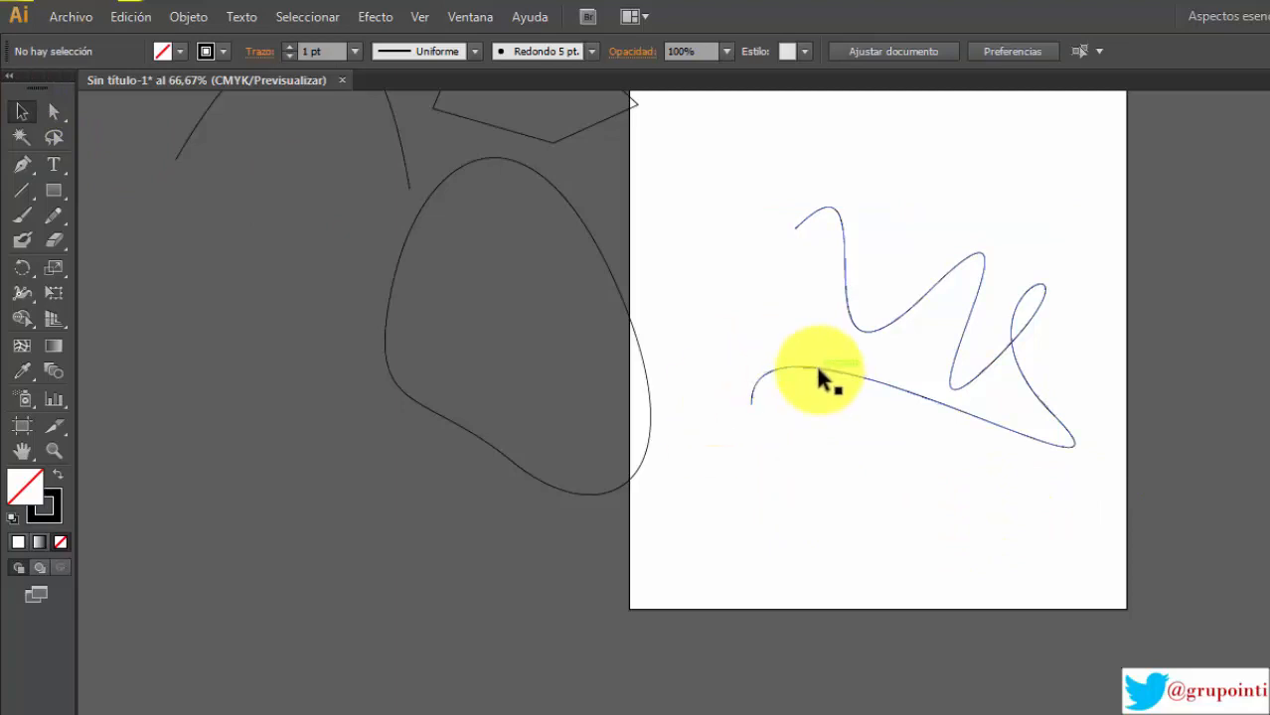
mouse_move(819, 378)
left_mouse_down()
mouse_move(769, 261)
mouse_move(790, 265)
left_mouse_up()
left_click(142, 279)
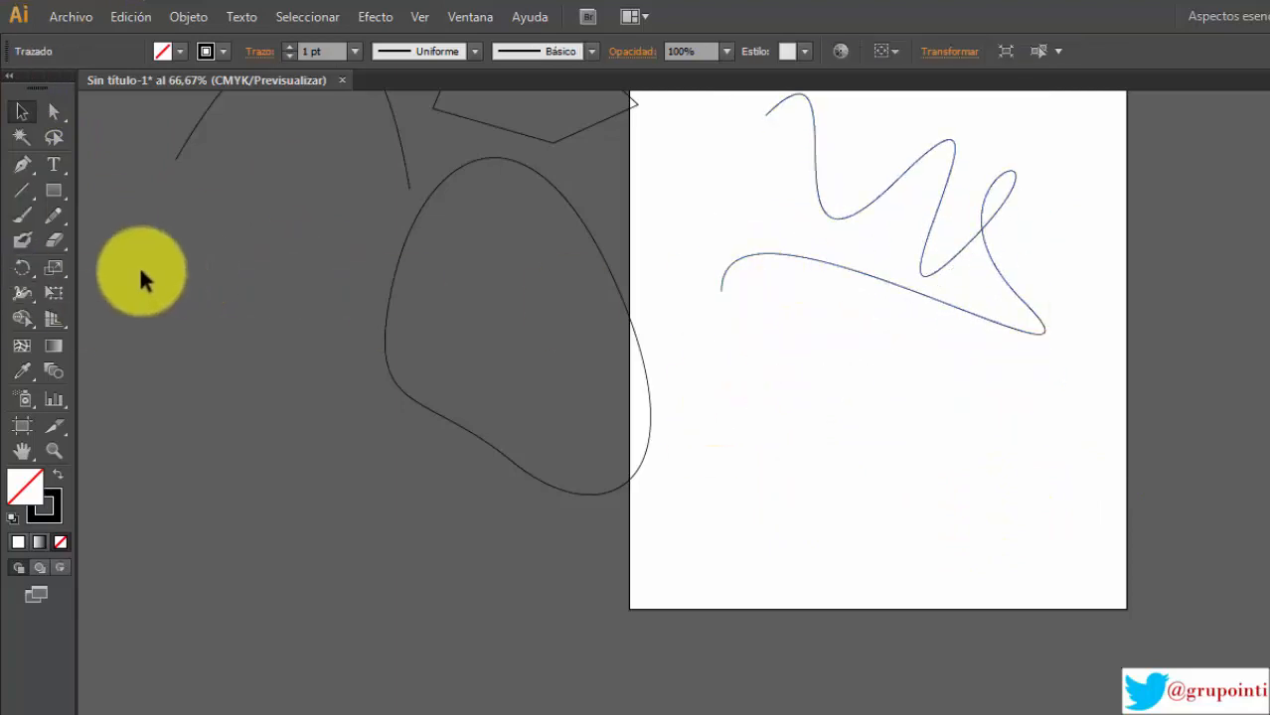
Step: Draw a second open wavy path below the first with the Pen tool, redirecting handles at its third and fifth anchor points to form corners
left_click(22, 166)
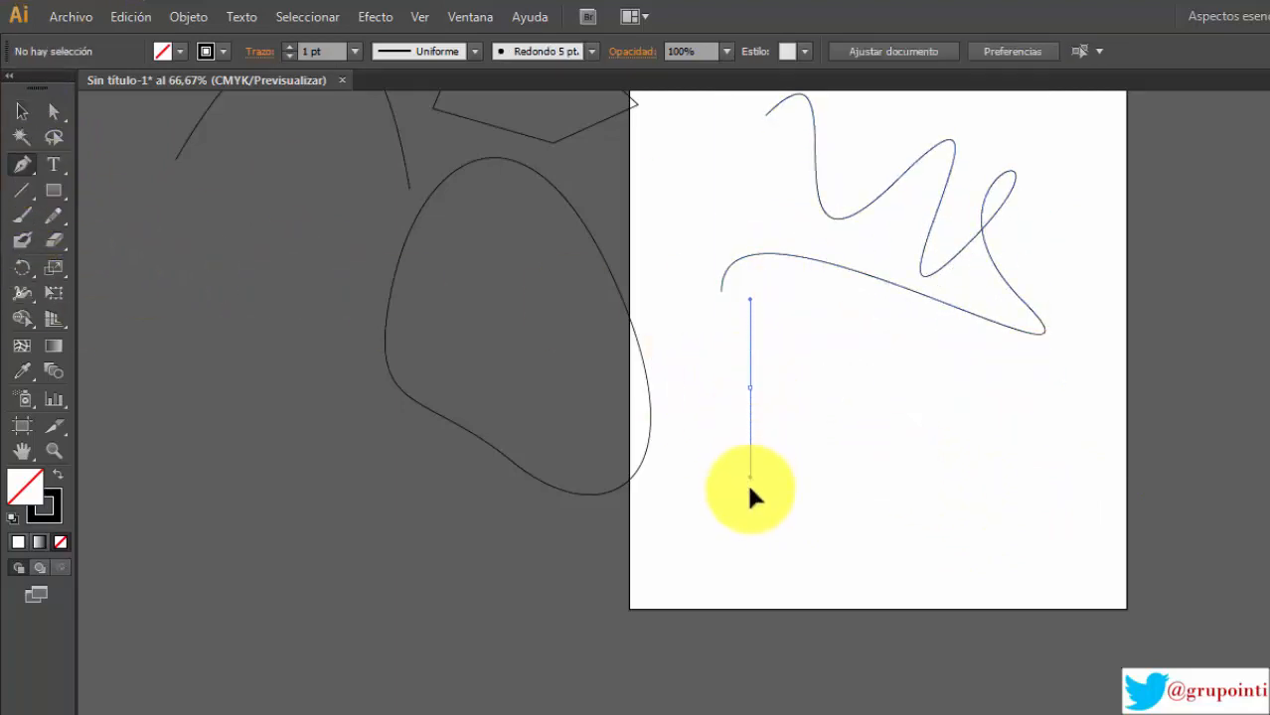
left_click_drag(750, 487, 750, 536)
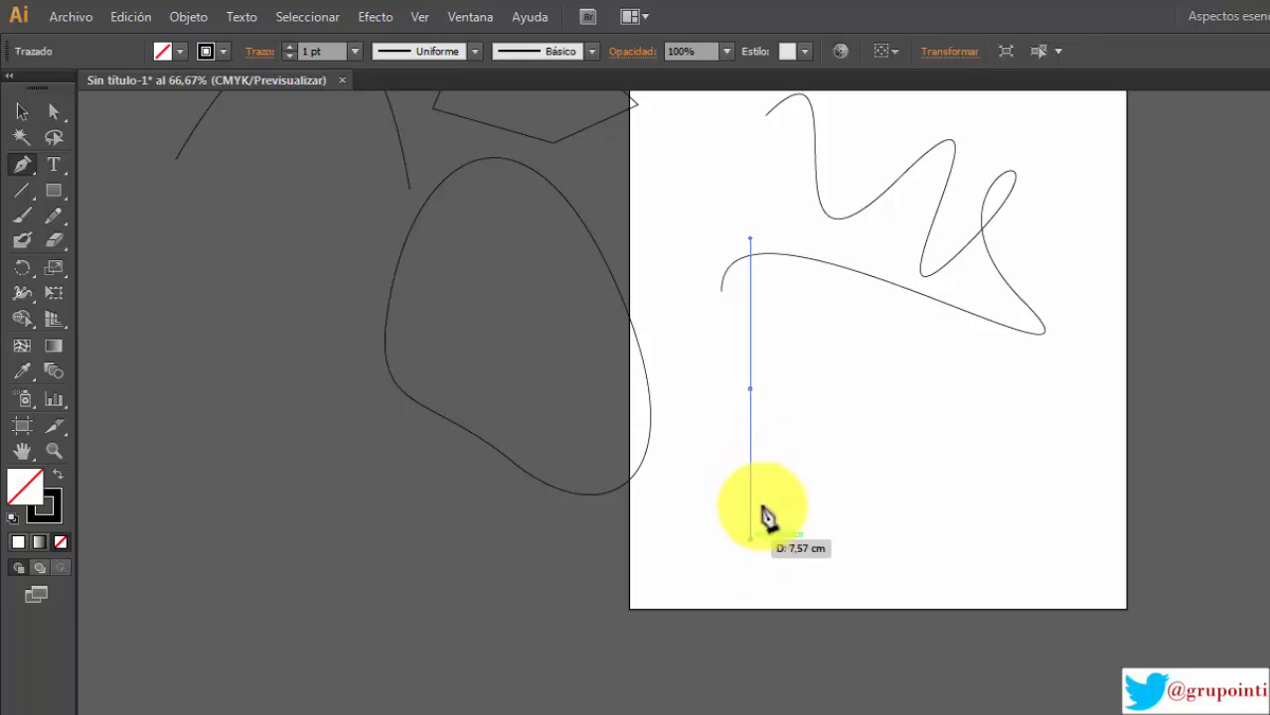
left_click_drag(870, 388, 871, 424)
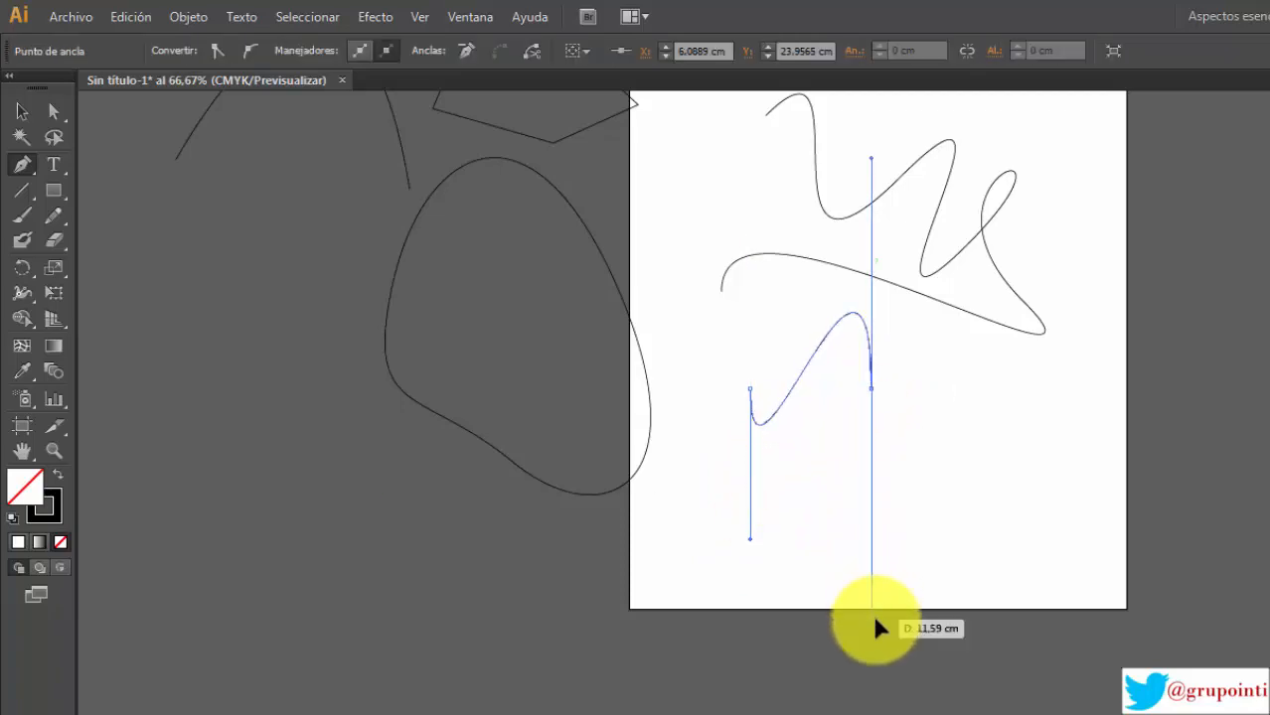
left_click_drag(996, 427, 999, 452)
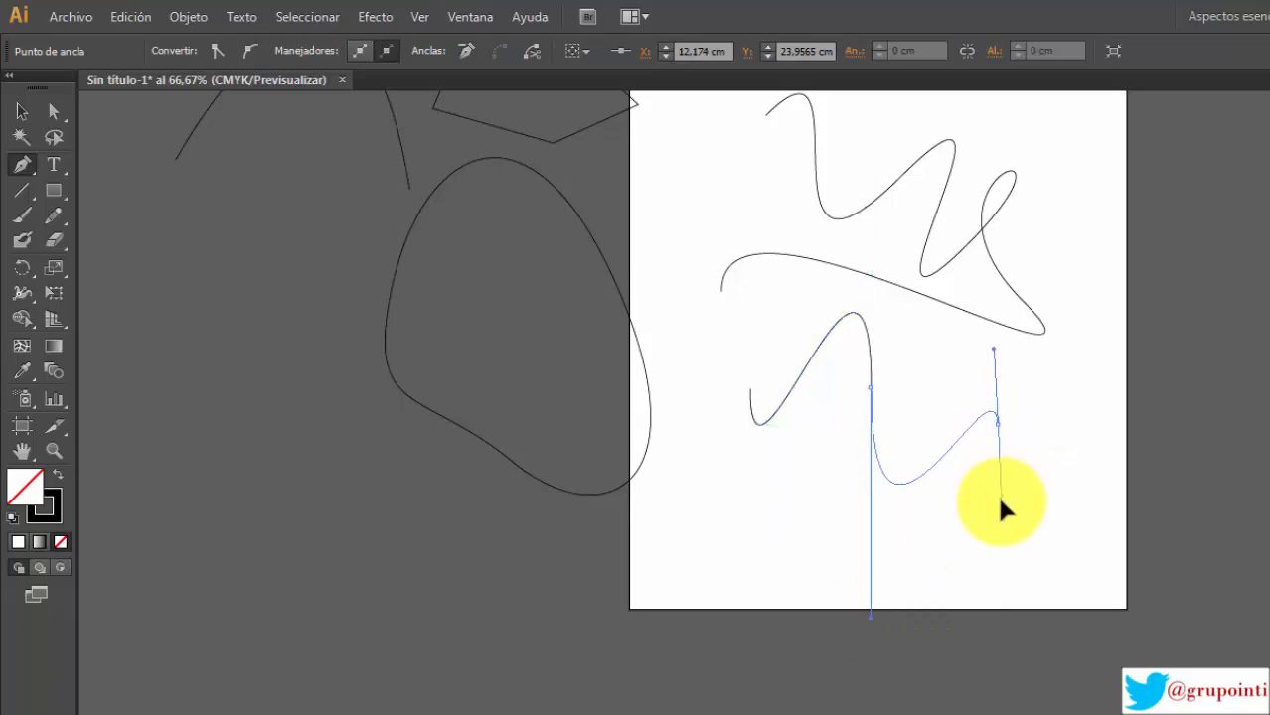
left_click_drag(999, 499, 1097, 472)
left_click_drag(1047, 548, 1004, 584)
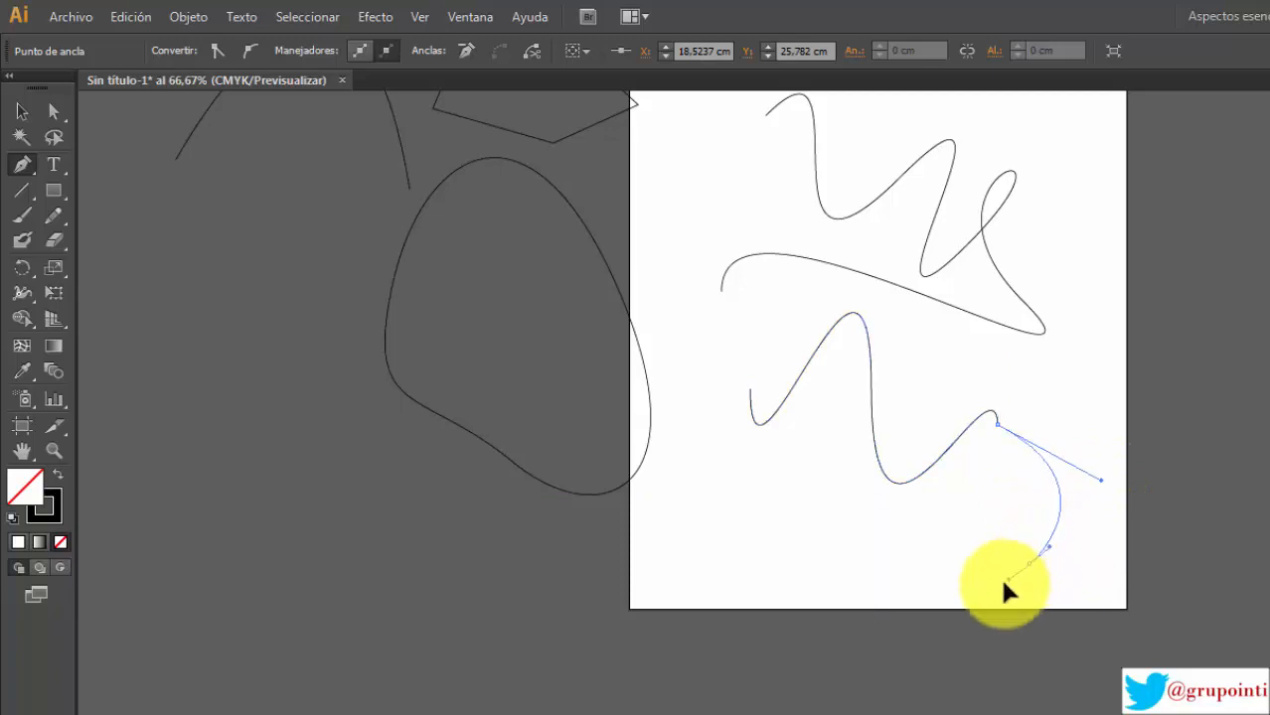
left_click_drag(934, 616, 908, 567)
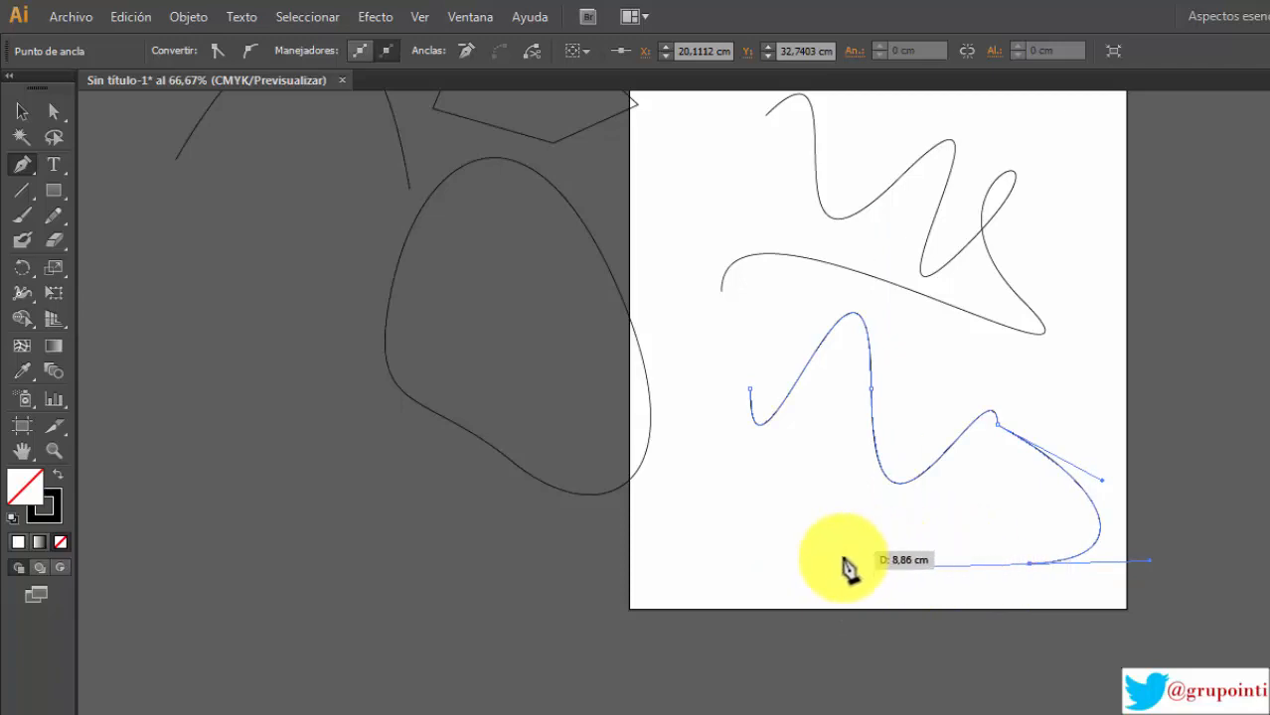
left_click_drag(834, 531, 682, 546)
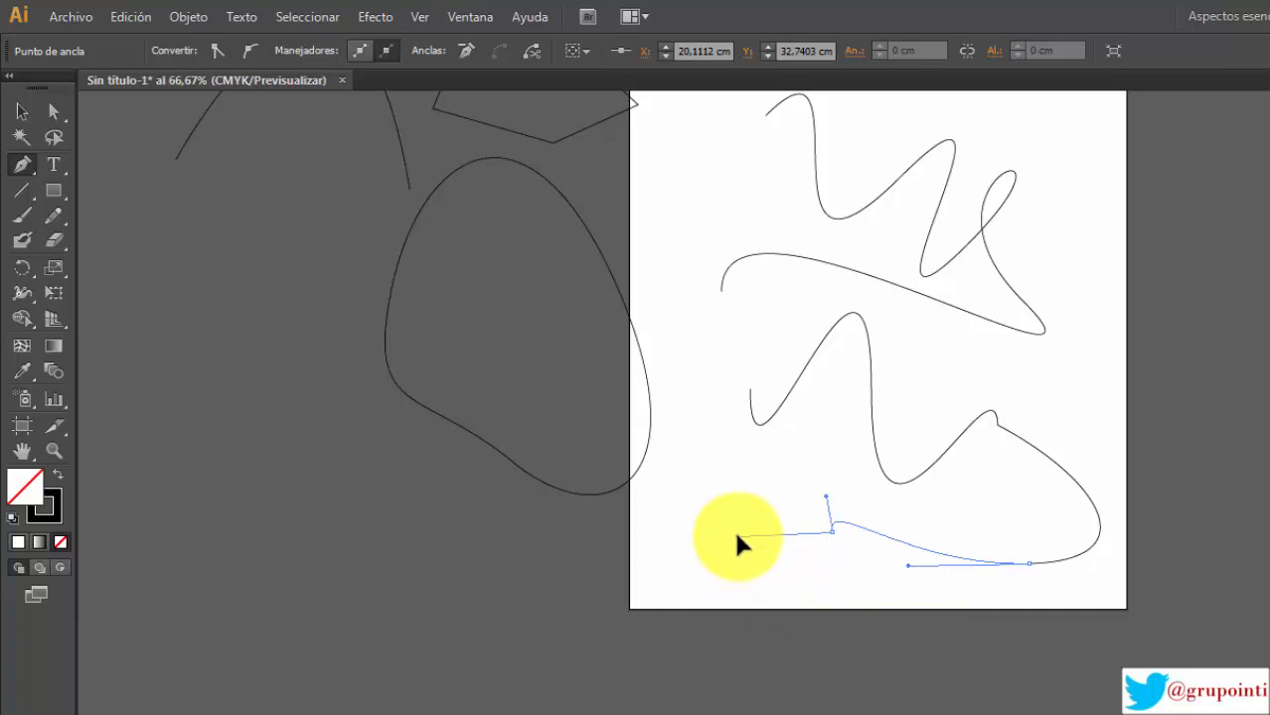
left_click_drag(856, 640, 1045, 645)
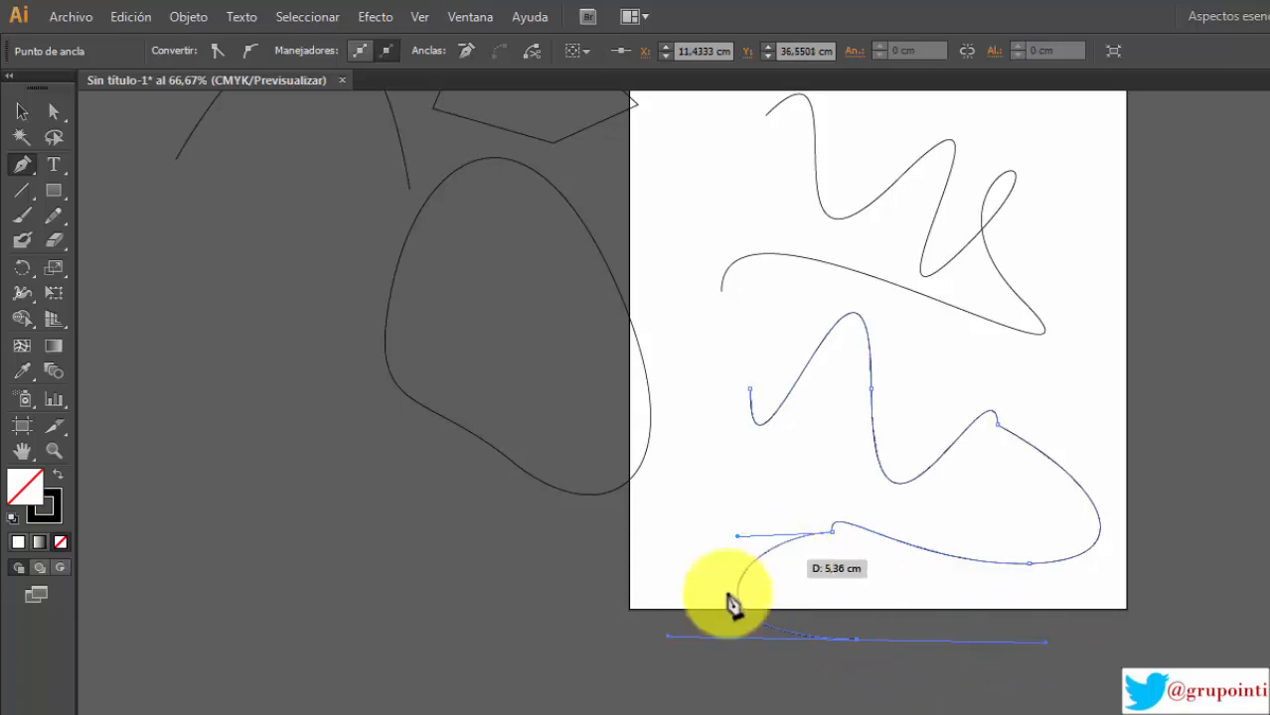
left_click(21, 111)
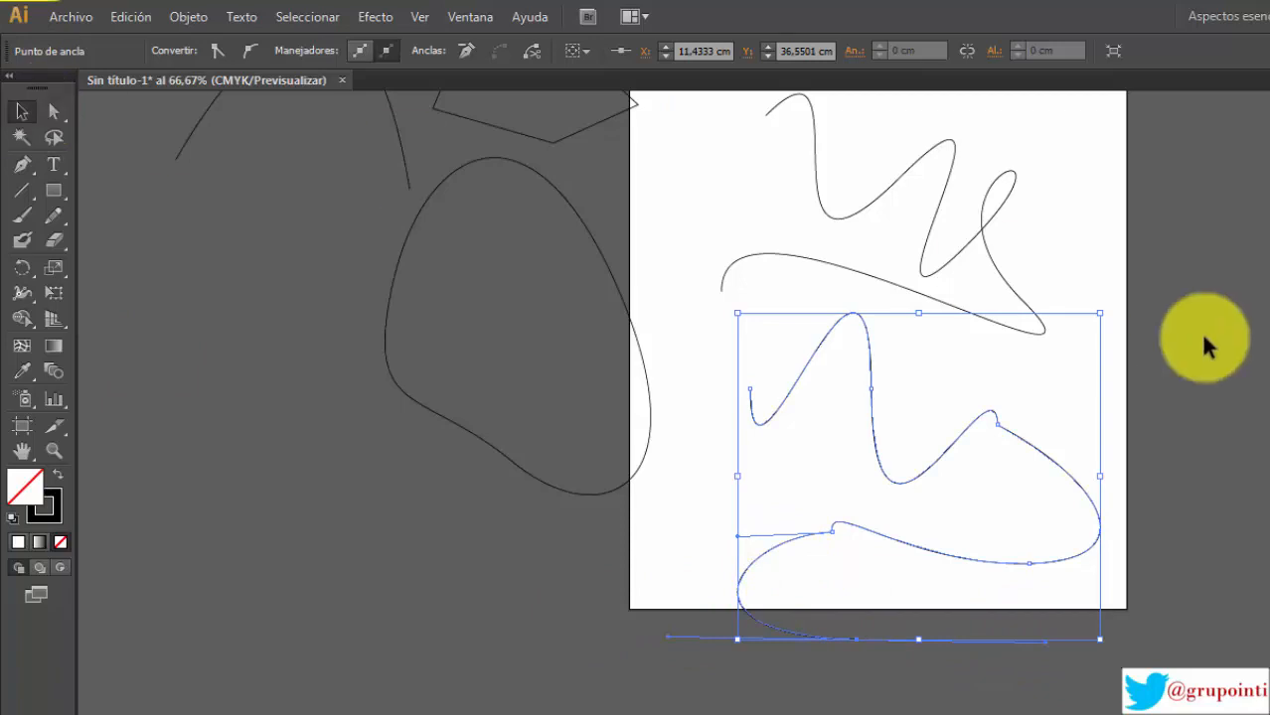
left_click(1233, 464)
Step: Move both wavy paths off the artboard's left side, placing the second below the first
scroll(1235, 467, "up", 5)
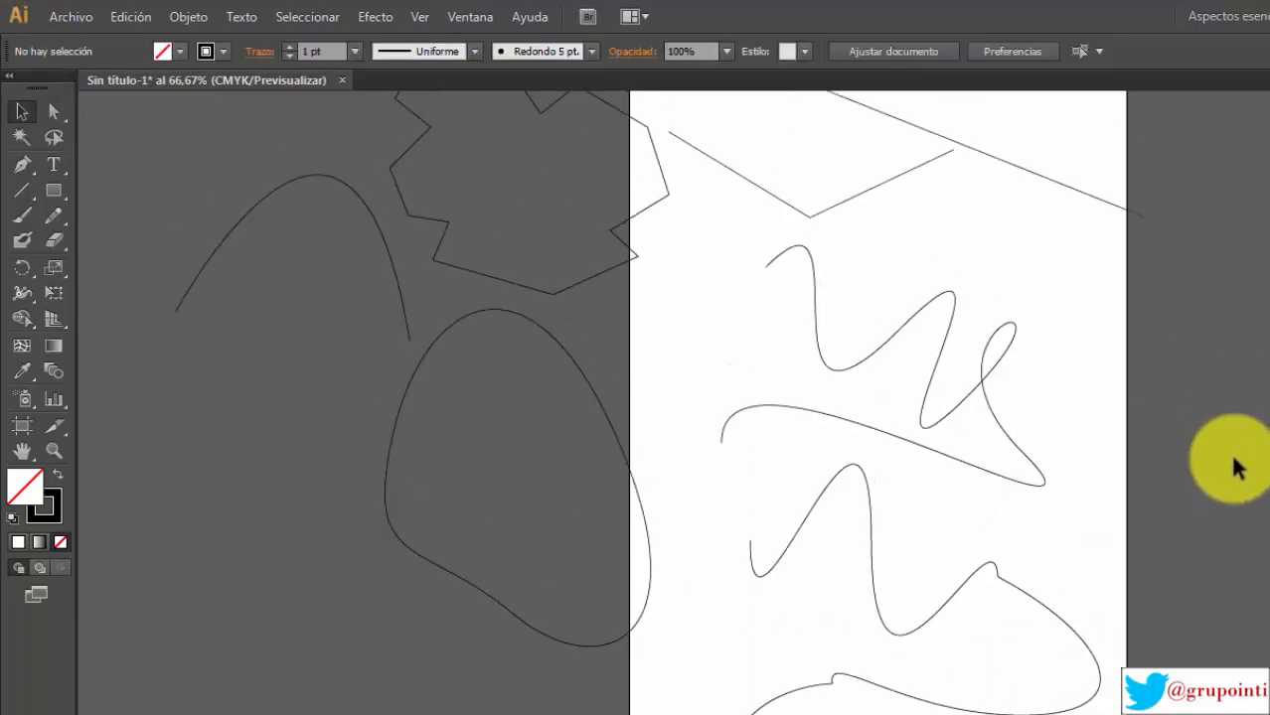
scroll(1234, 467, "down", 4)
scroll(1234, 467, "up", 3)
scroll(1234, 467, "down", 3)
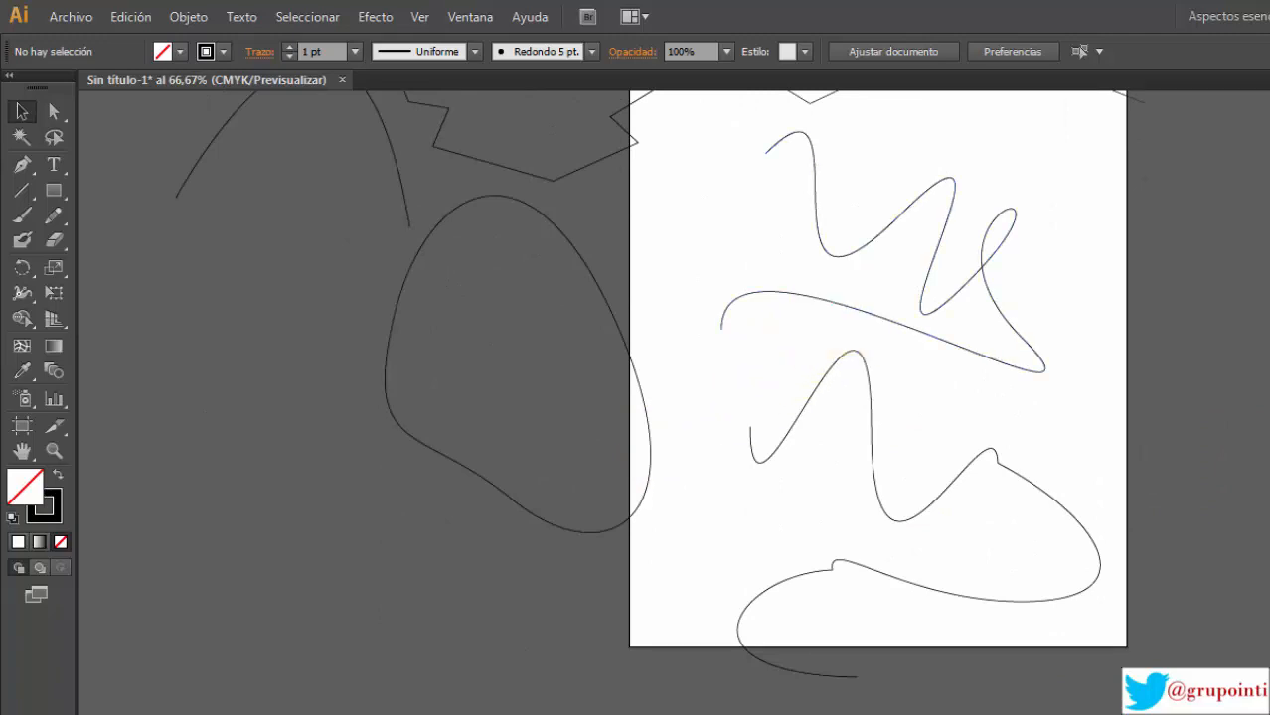
left_click_drag(939, 308, 271, 390)
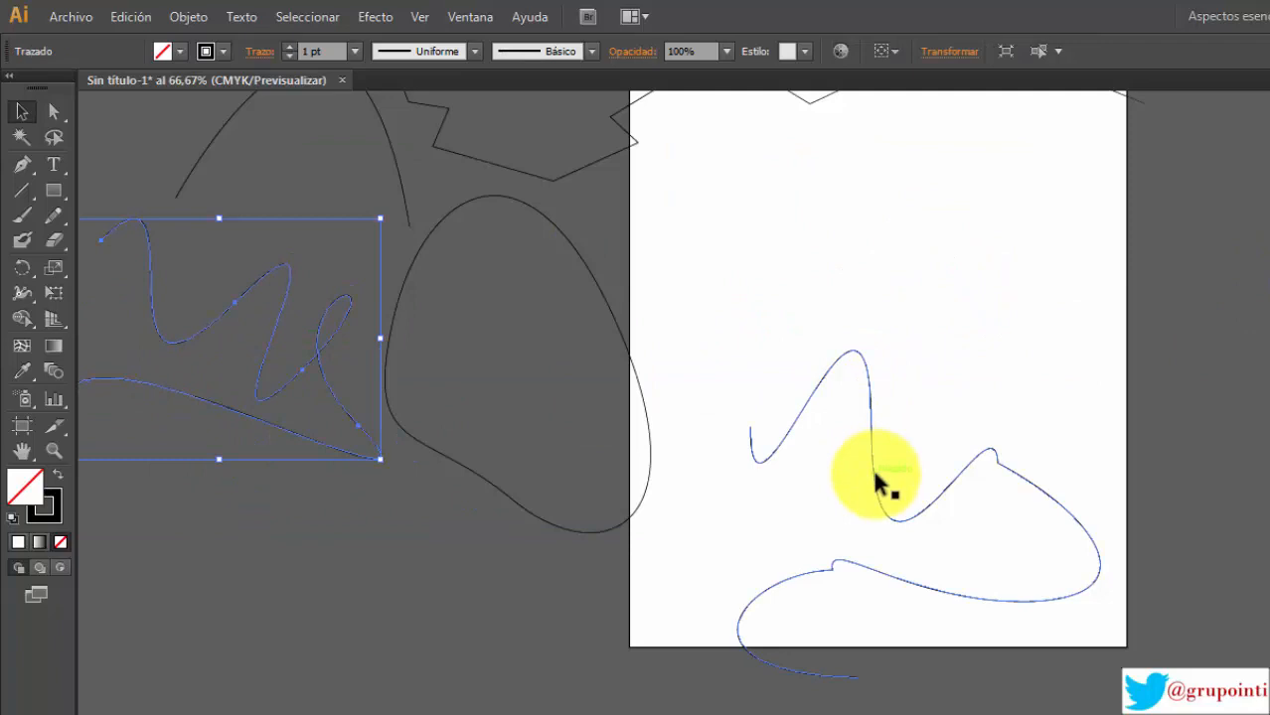
left_click_drag(874, 482, 259, 601)
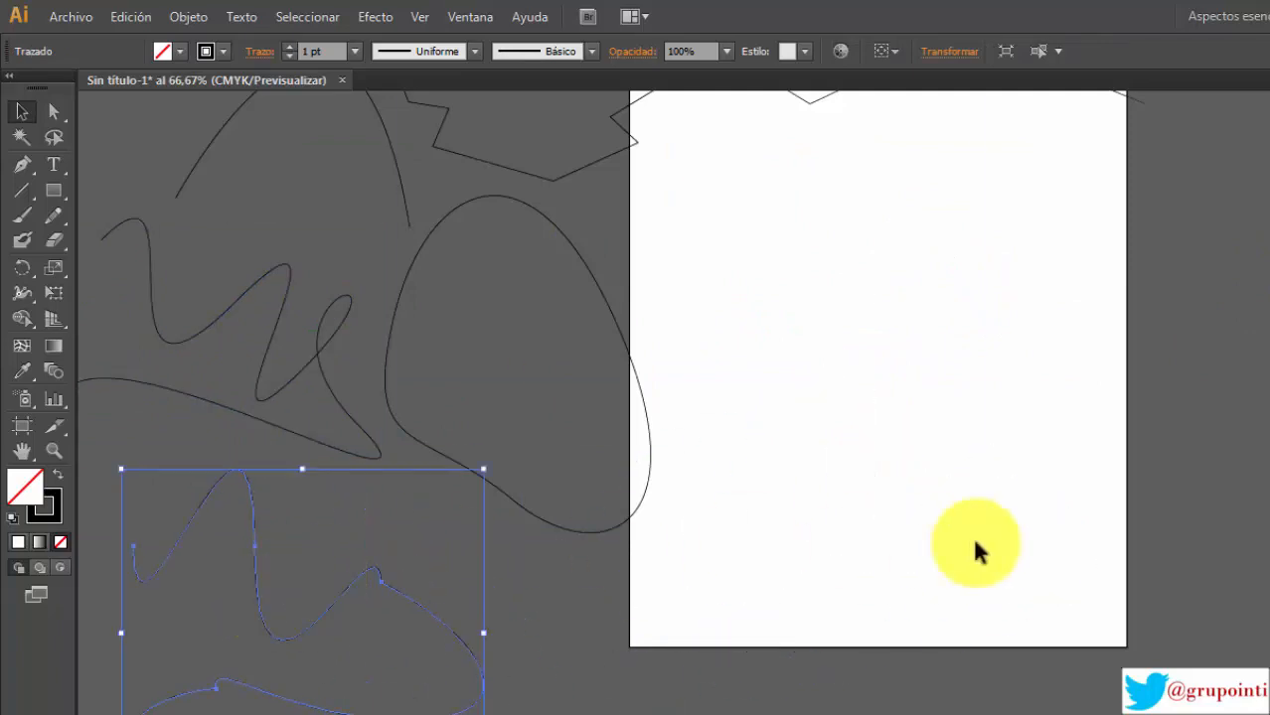
left_click(933, 543)
Step: Move the egg-shaped curve back onto the artboard, below the V-shaped path, and deselect it
scroll(675, 418, "up", 3)
left_click_drag(607, 427, 1035, 407)
scroll(1035, 407, "up", 1)
left_click(1076, 418)
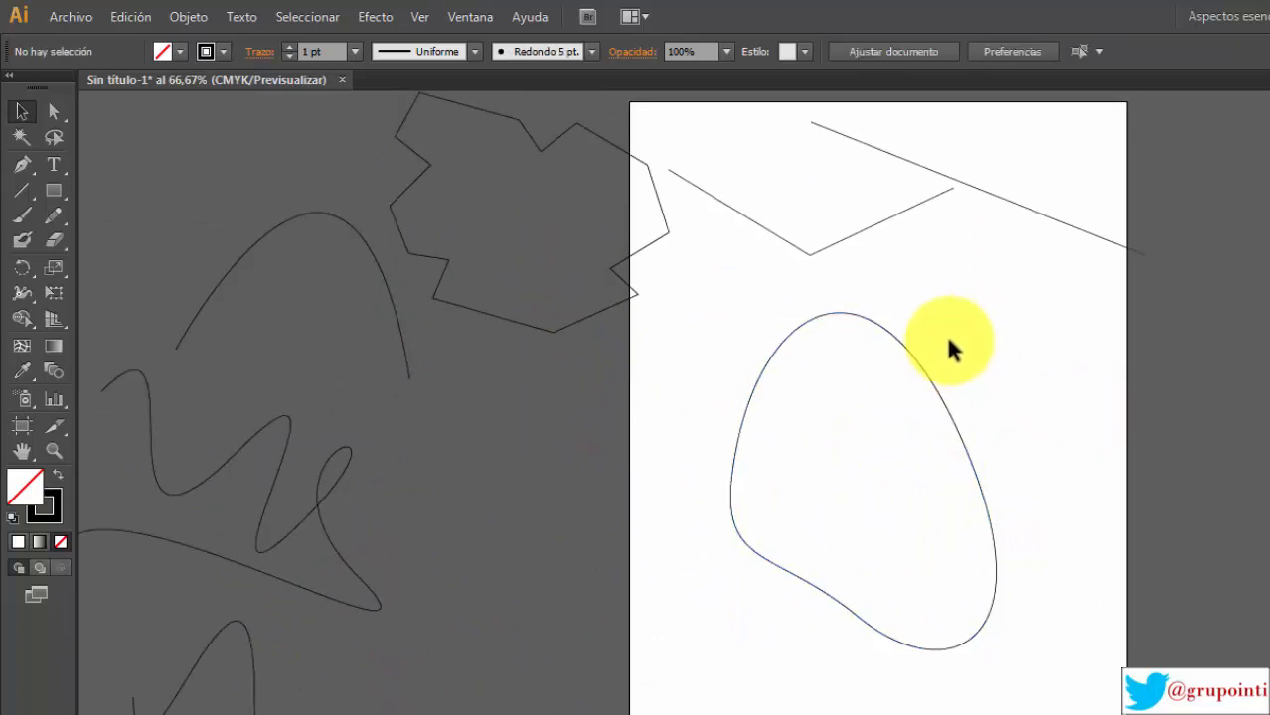
Step: Fill the egg-shaped curve with green and set its fill back to none
left_click(912, 362)
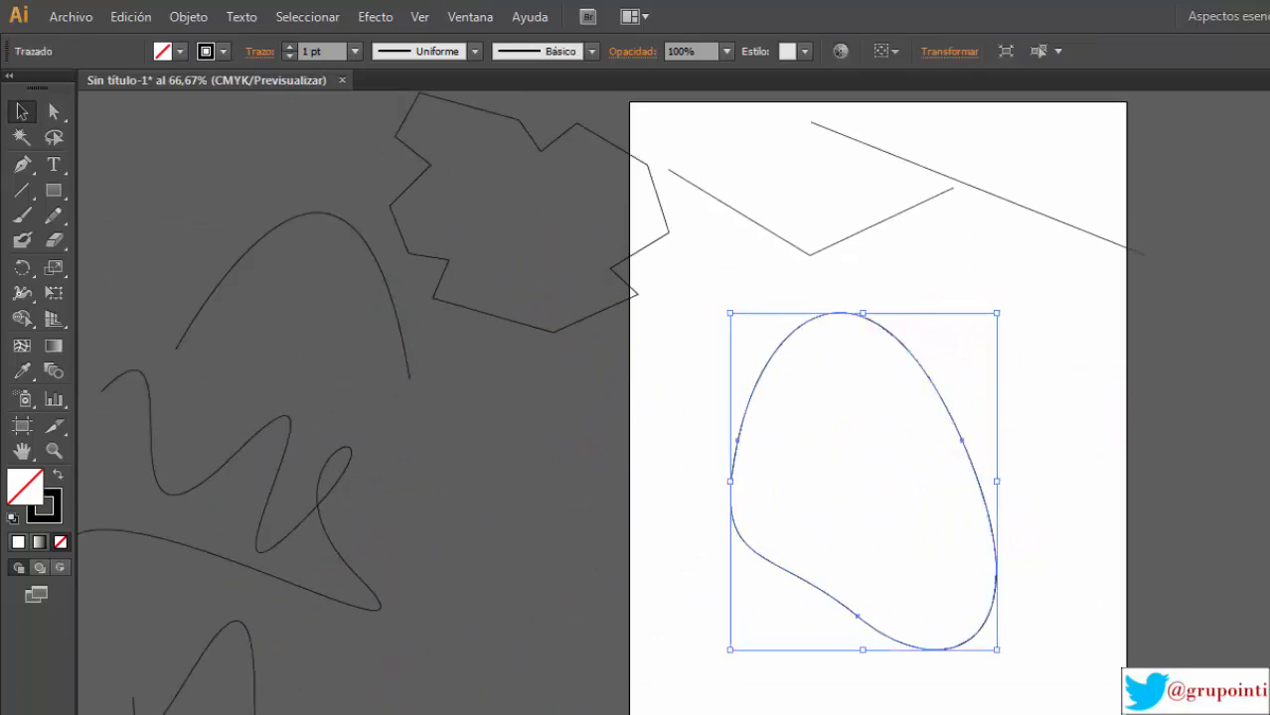
left_click(179, 51)
left_click(103, 88)
left_click(176, 52)
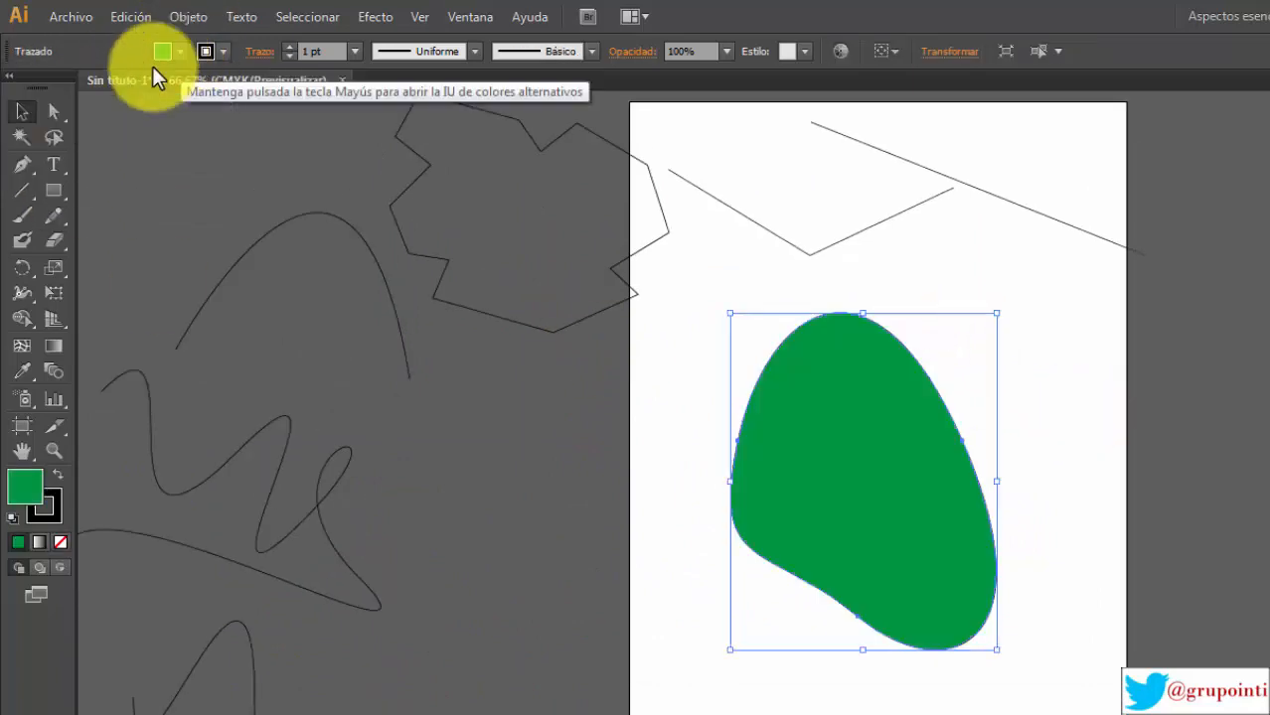
left_click(182, 50)
left_click(12, 87)
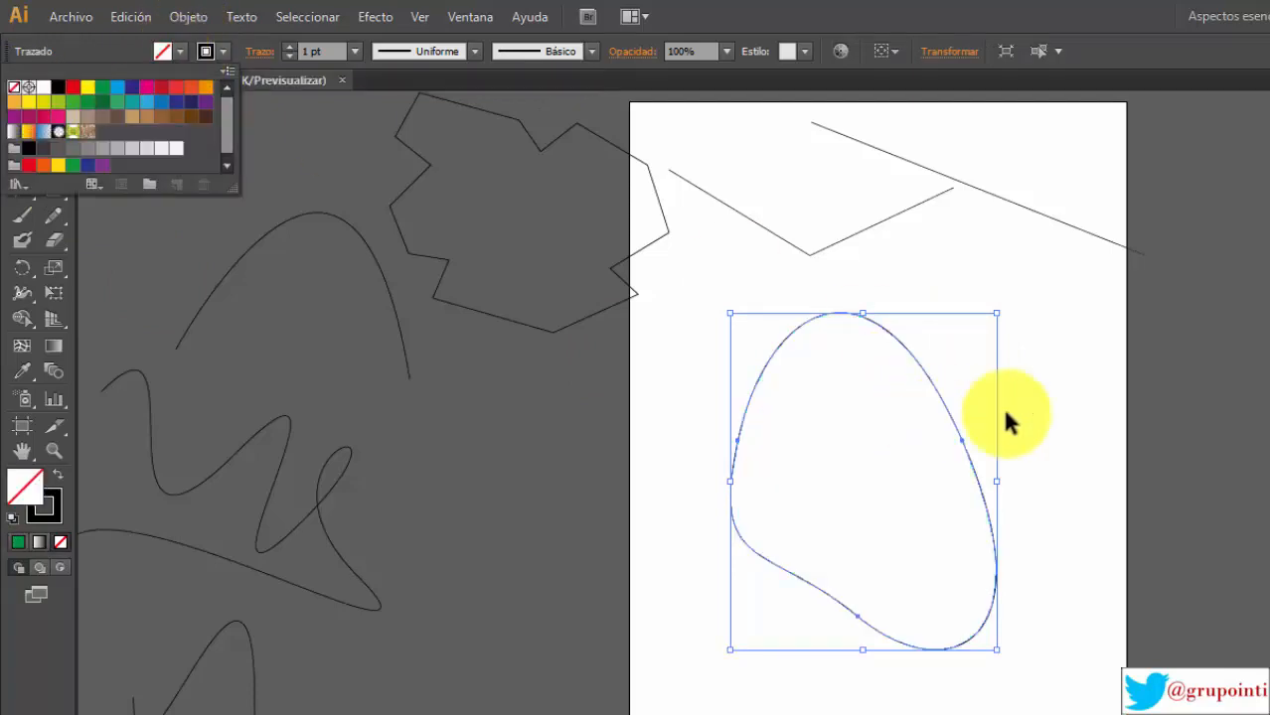
left_click(1033, 334)
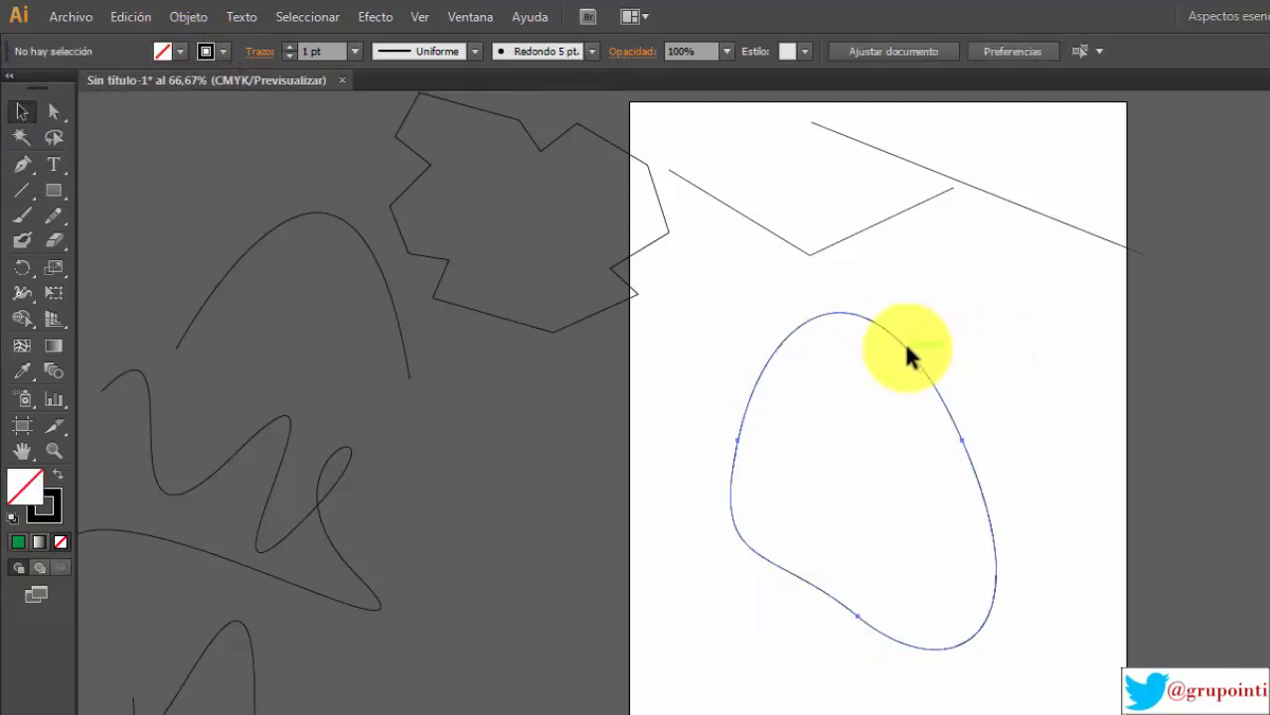
Step: Reshape the egg-shaped curve with the Direct Selection tool, raising its right anchor point slightly and swinging that point's lower handle inward
left_click(907, 354)
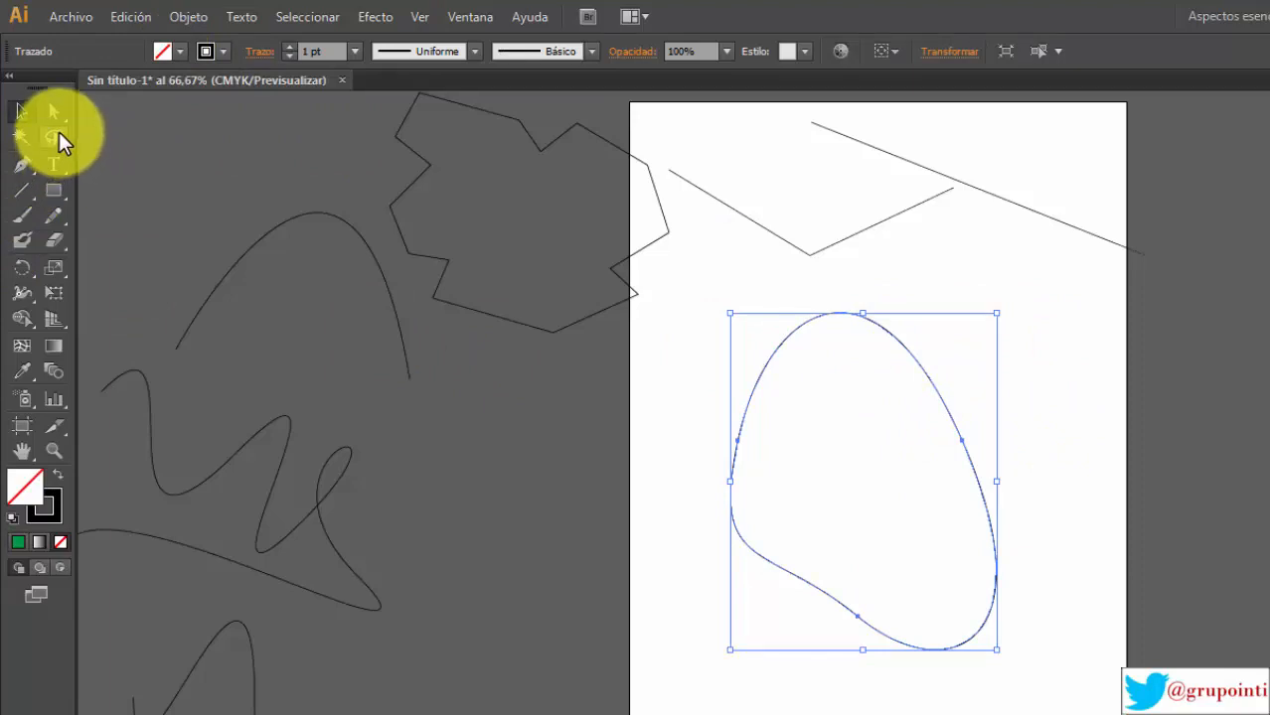
left_click(54, 112)
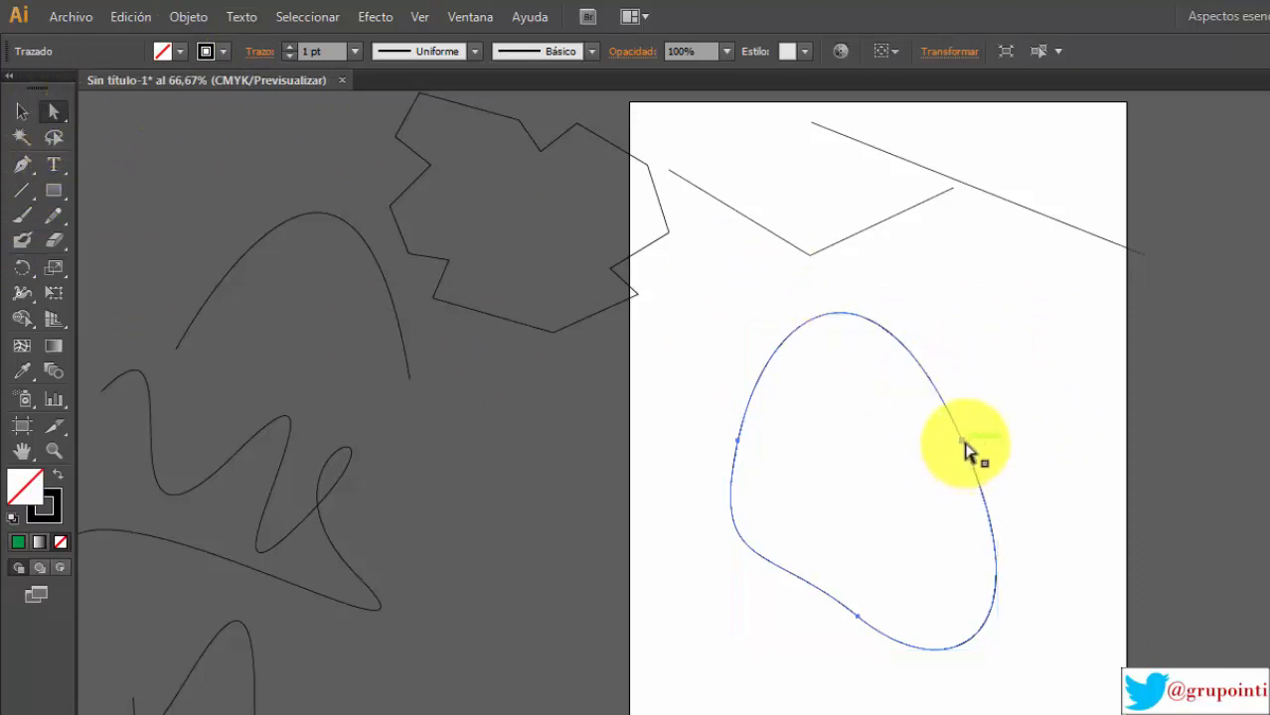
mouse_move(959, 449)
left_mouse_down()
mouse_move(863, 488)
mouse_move(994, 427)
mouse_move(960, 425)
left_mouse_up()
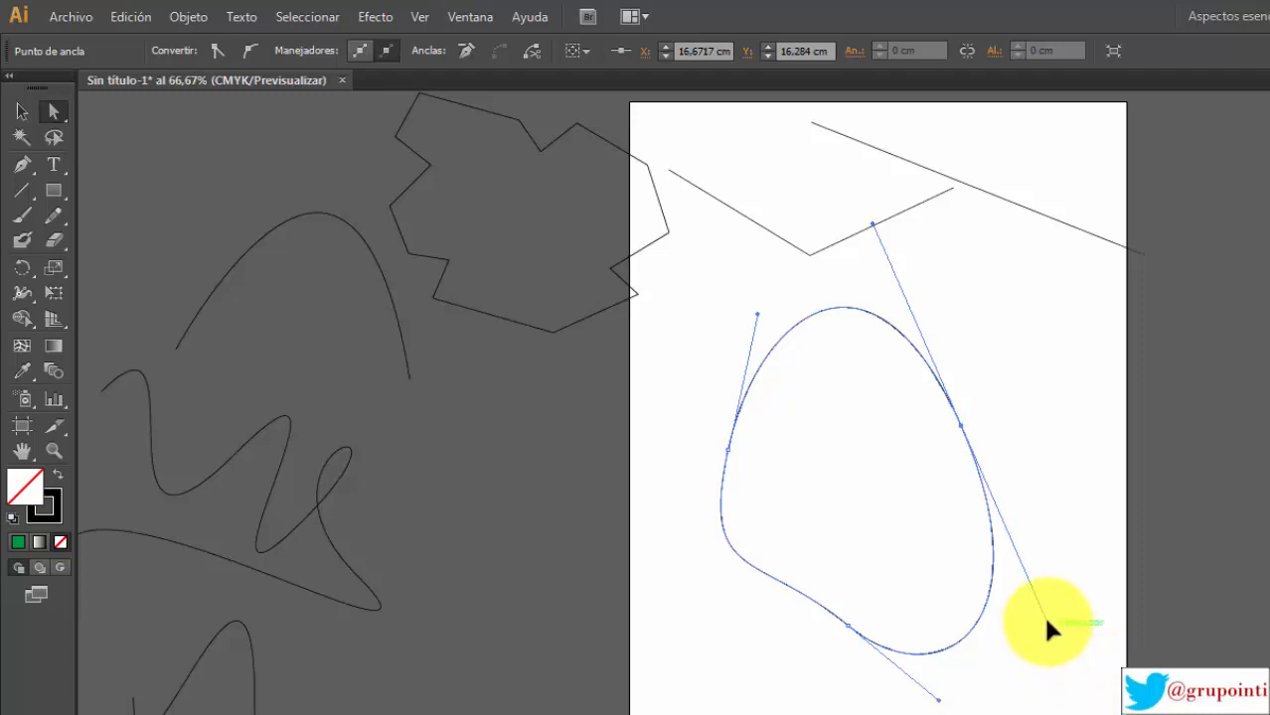
left_click_drag(1045, 620, 897, 574)
left_click(1005, 523)
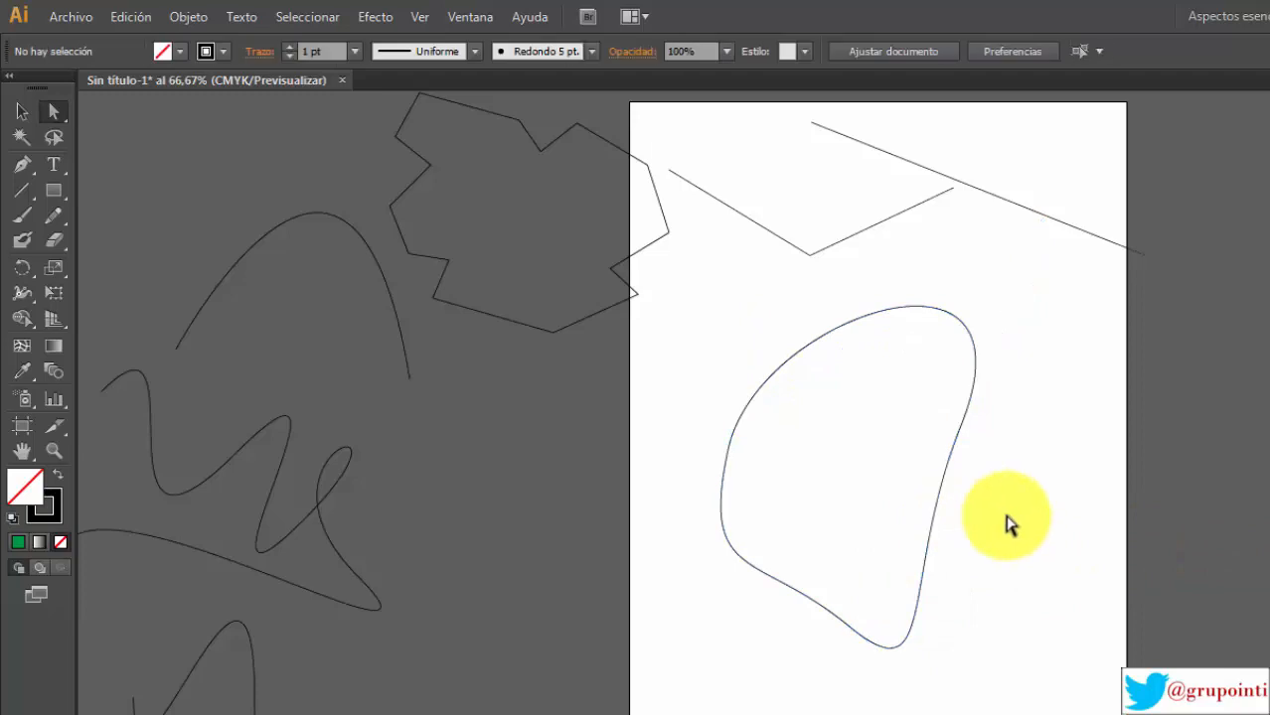
Step: Convert the egg-shaped curve's three anchor points to corner points with the Convert Anchor Point tool, turning it into a triangle
left_click(22, 112)
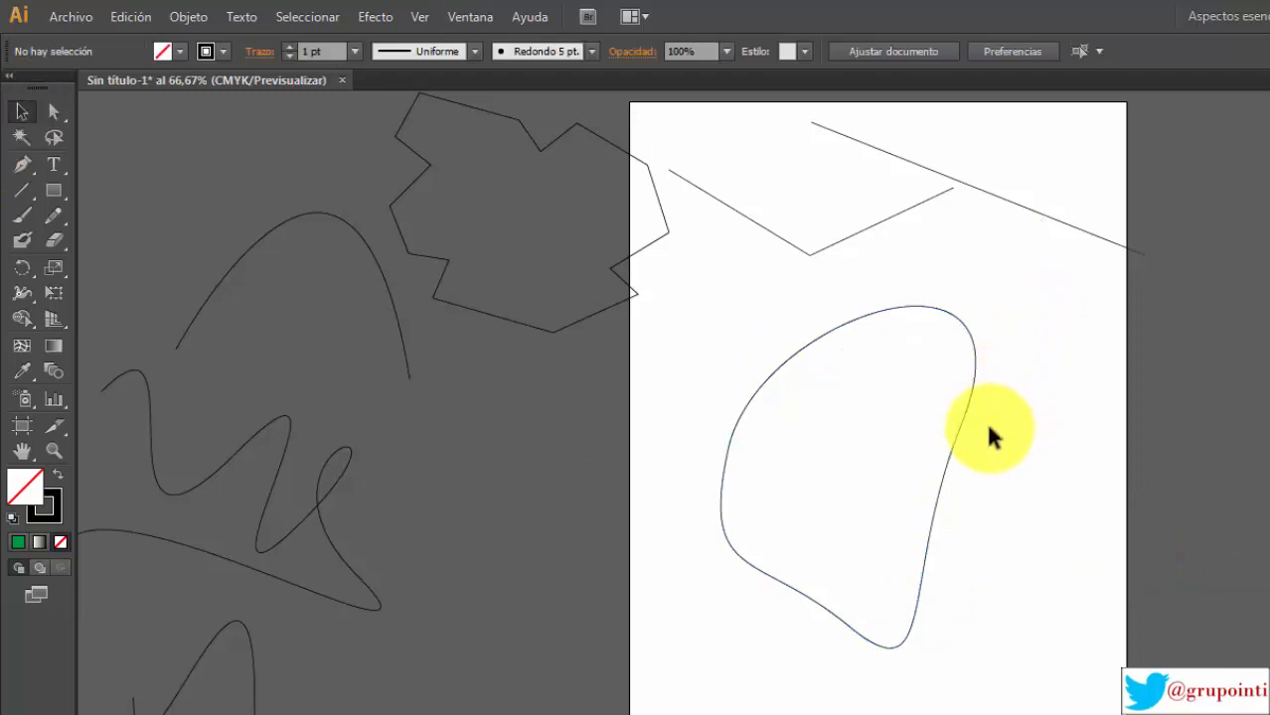
scroll(1033, 438, "up", 2)
scroll(1042, 499, "down", 1)
scroll(1023, 556, "down", 2)
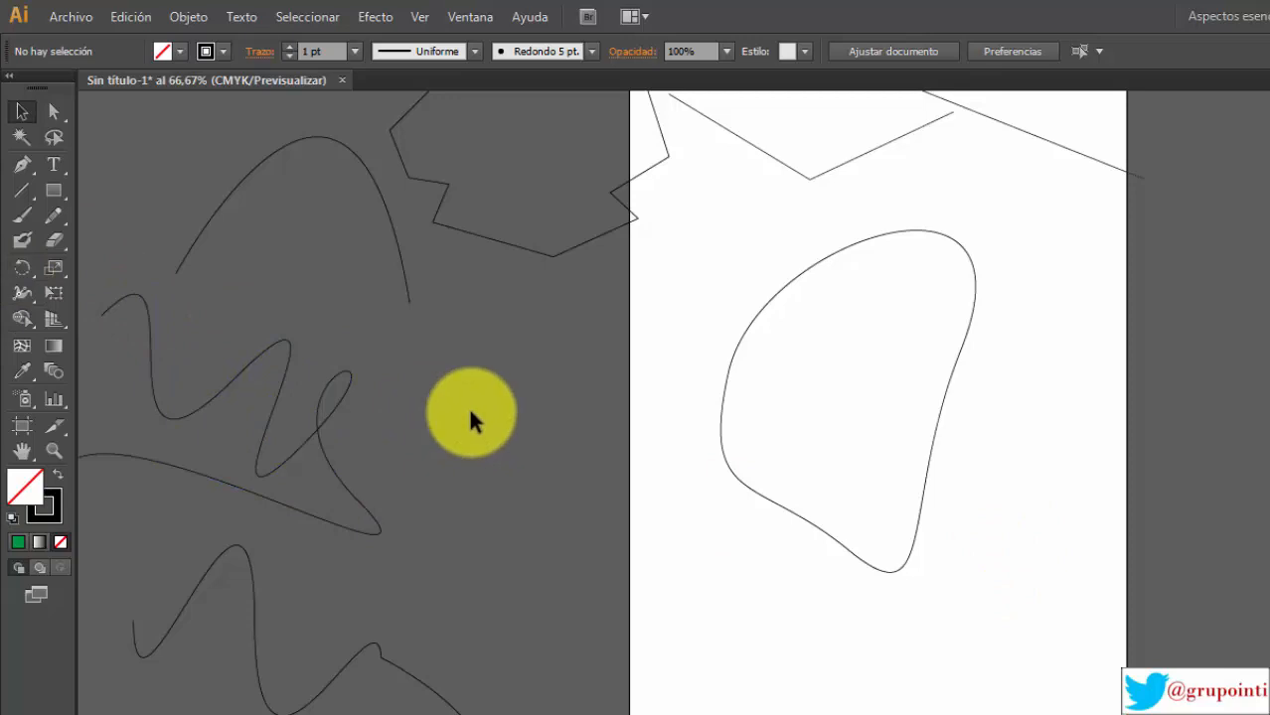
left_click(800, 284)
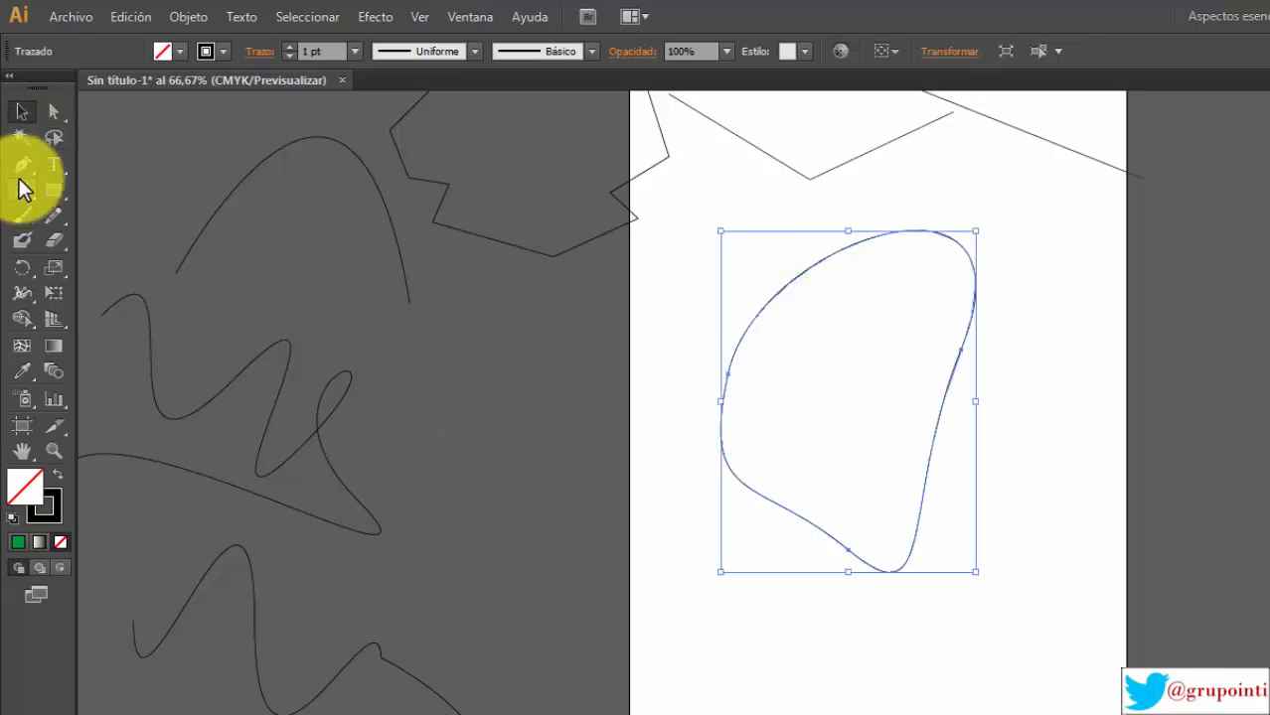
left_click_drag(23, 167, 100, 238)
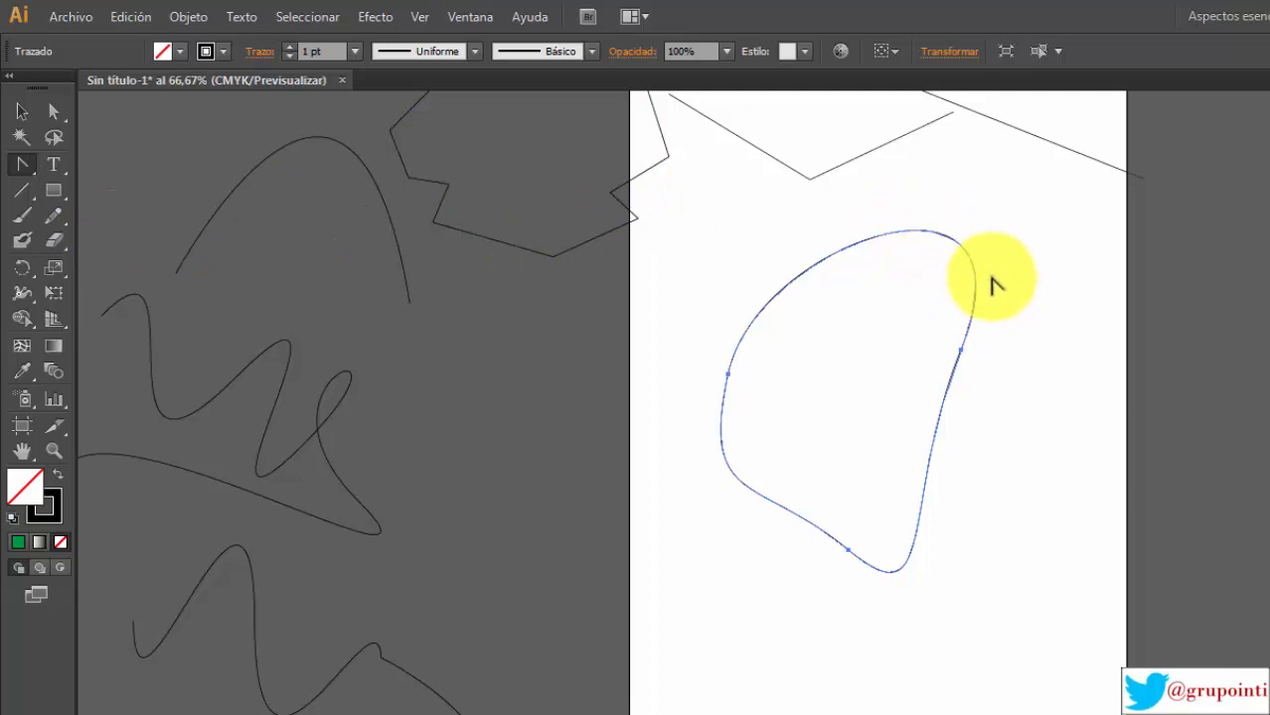
left_click(962, 352)
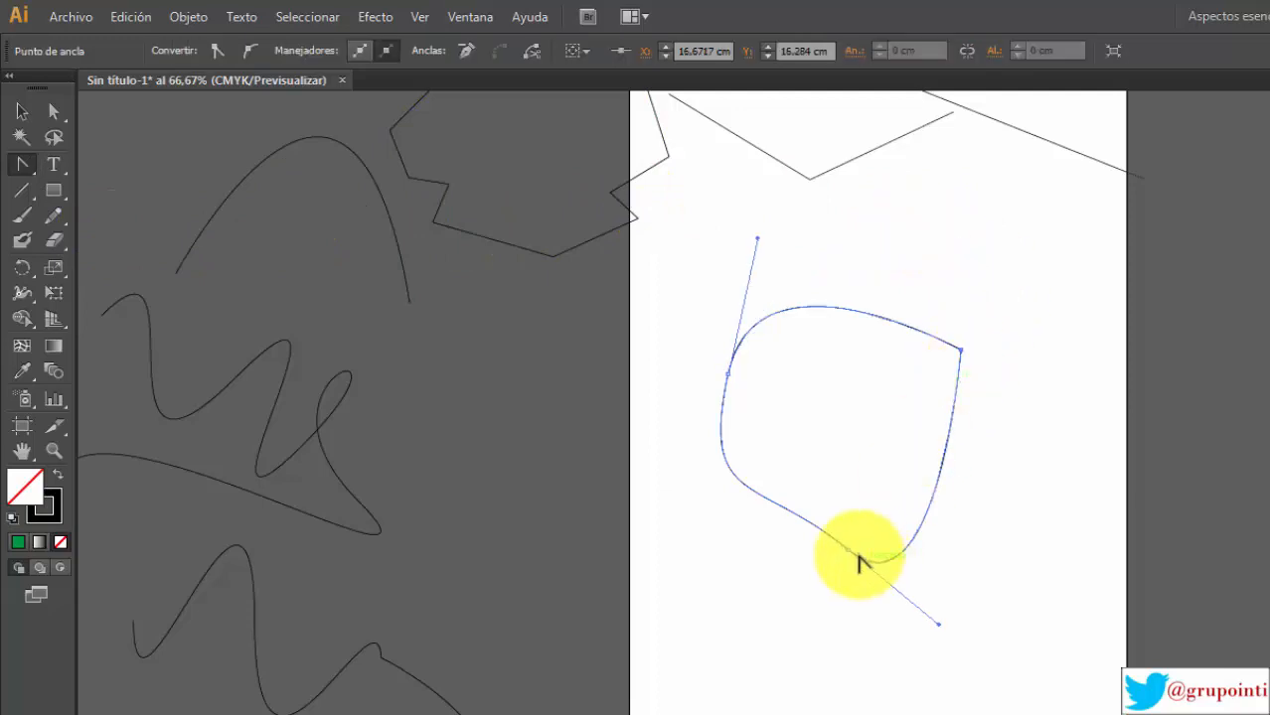
left_click(849, 549)
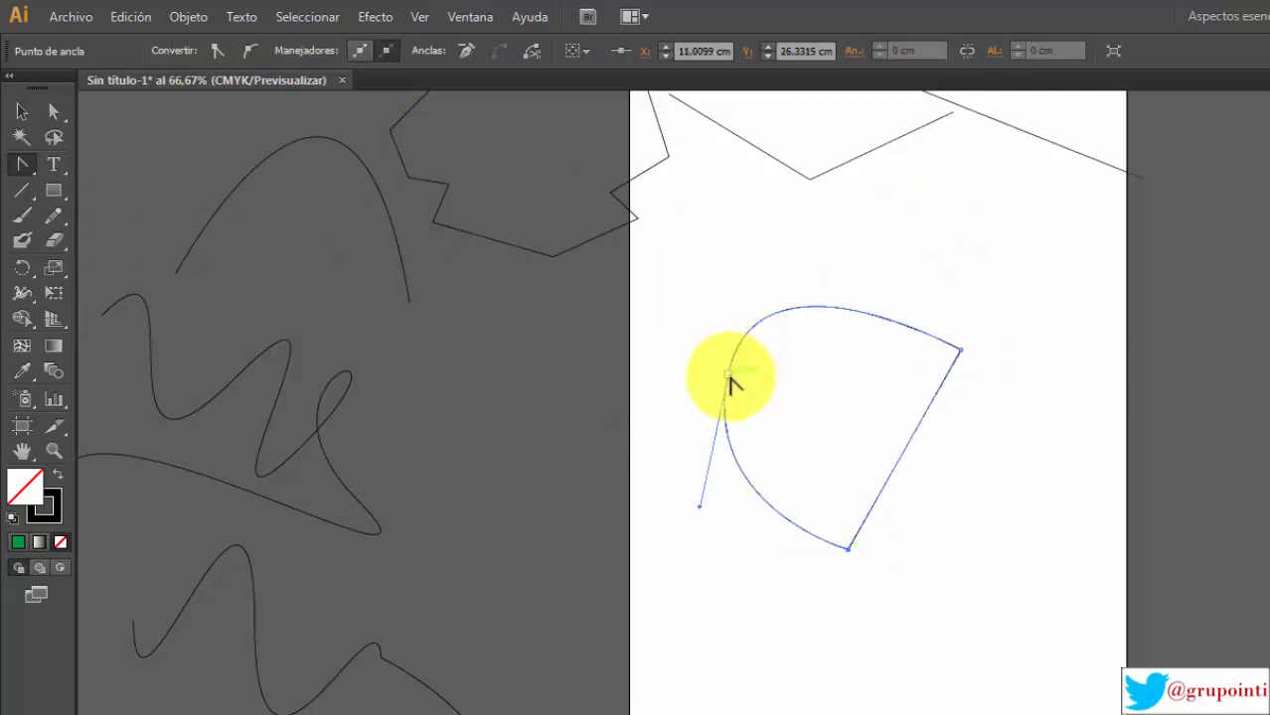
left_click(729, 377)
Step: Undo the corner point conversions on the egg-shaped curve and deselect it
left_click(16, 111)
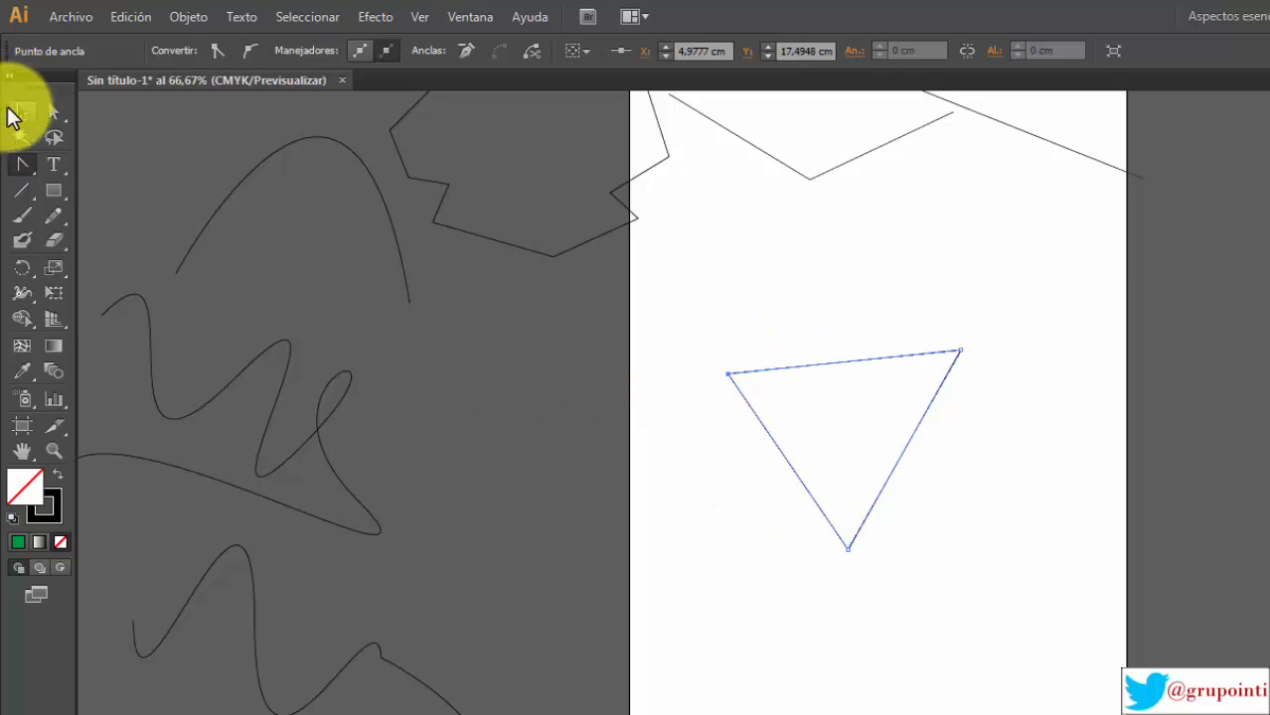
left_click(838, 239)
key("ctrl+z")
key("ctrl+z")
key("ctrl+z")
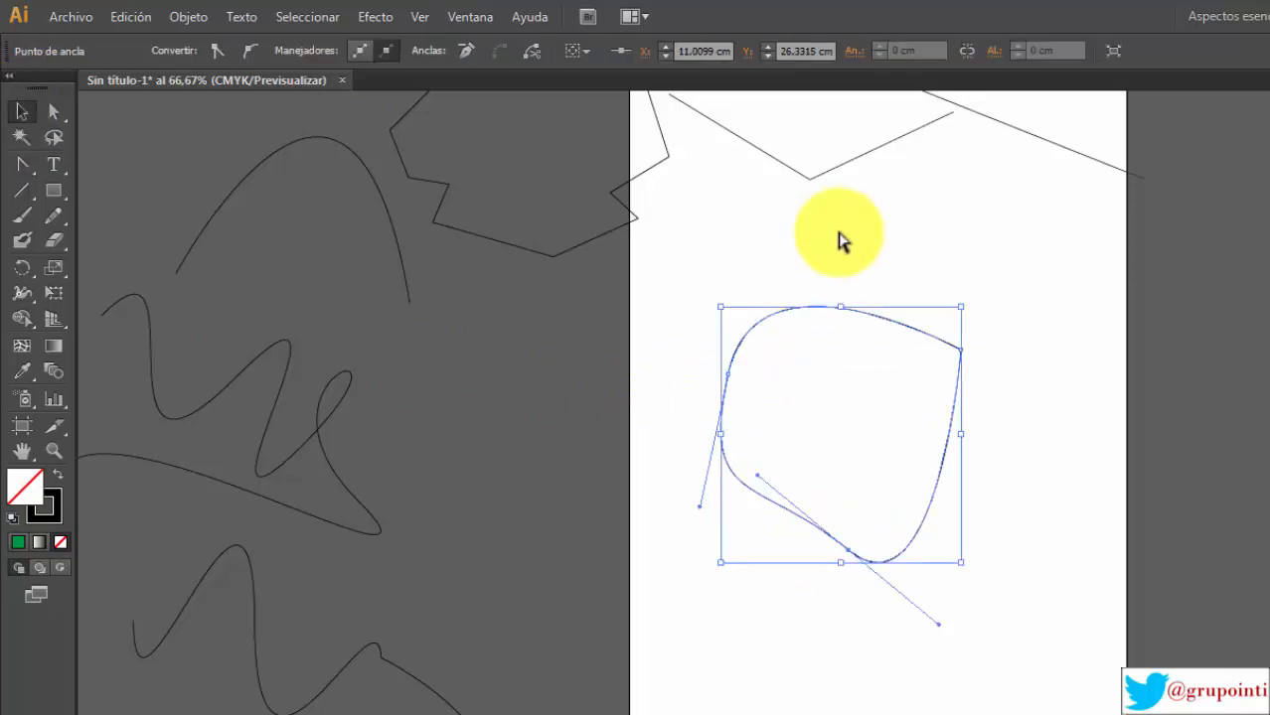
key("ctrl+z")
left_click(1066, 351)
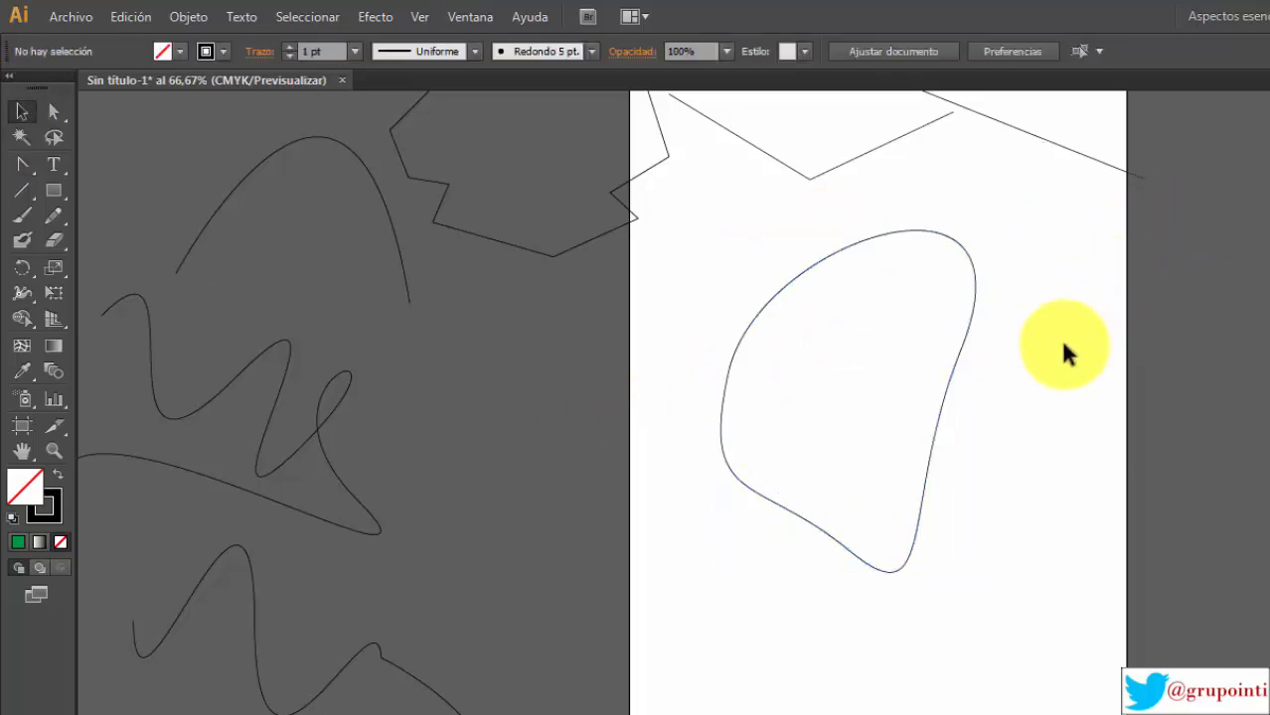
Step: Move the egg-shaped curve slightly right and down on the artboard and deselect it
scroll(1063, 352, "up", 2)
scroll(1063, 353, "down", 3)
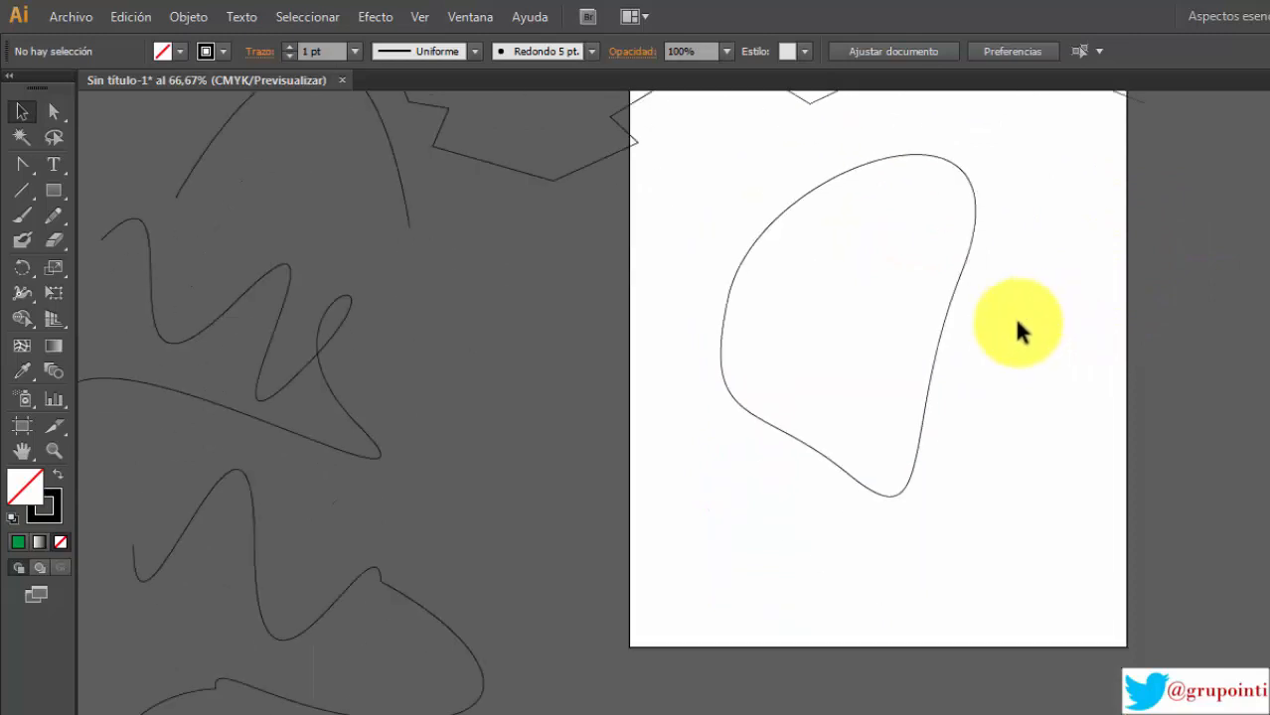
left_click(941, 341)
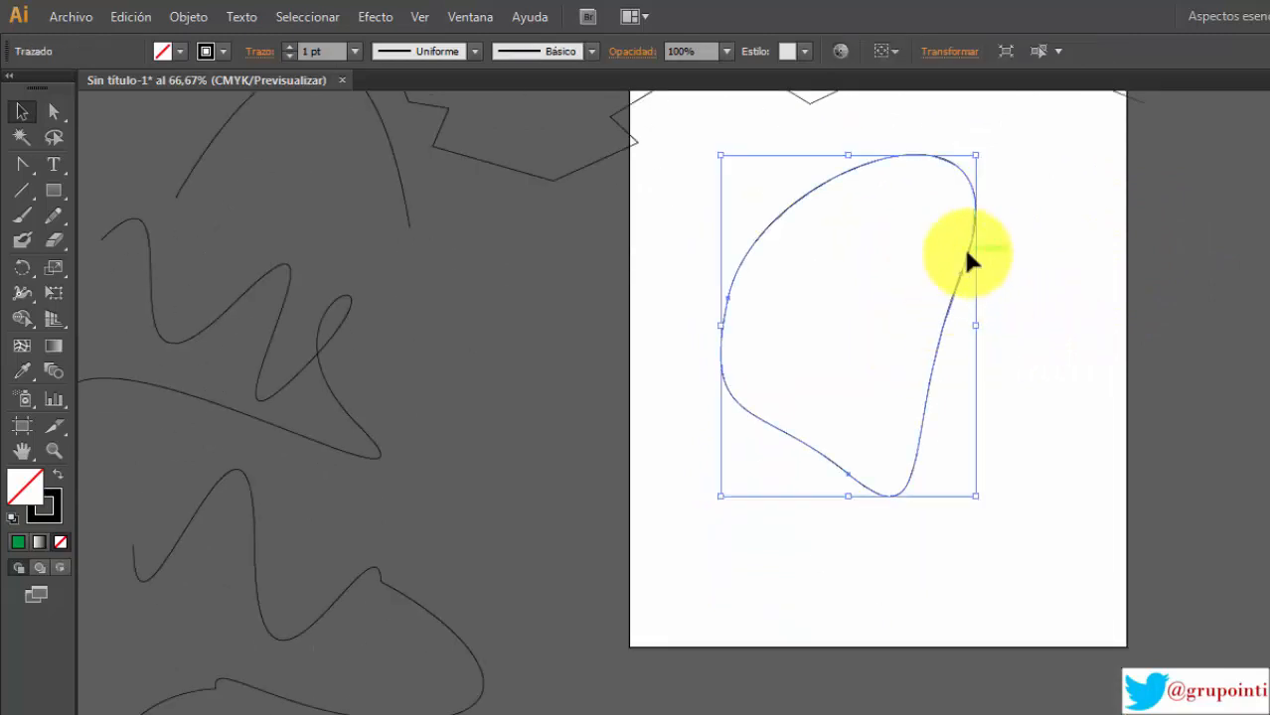
left_click_drag(969, 260, 1008, 279)
scroll(1133, 338, "up", 2)
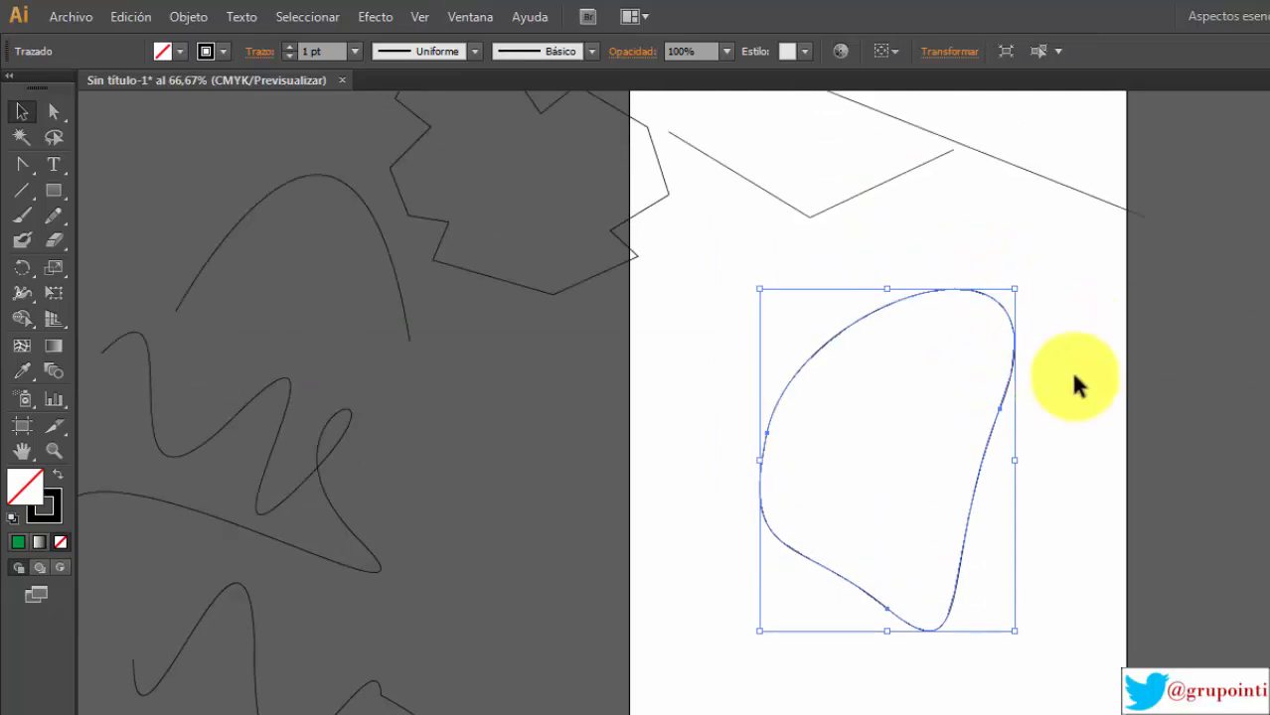
left_click(940, 380)
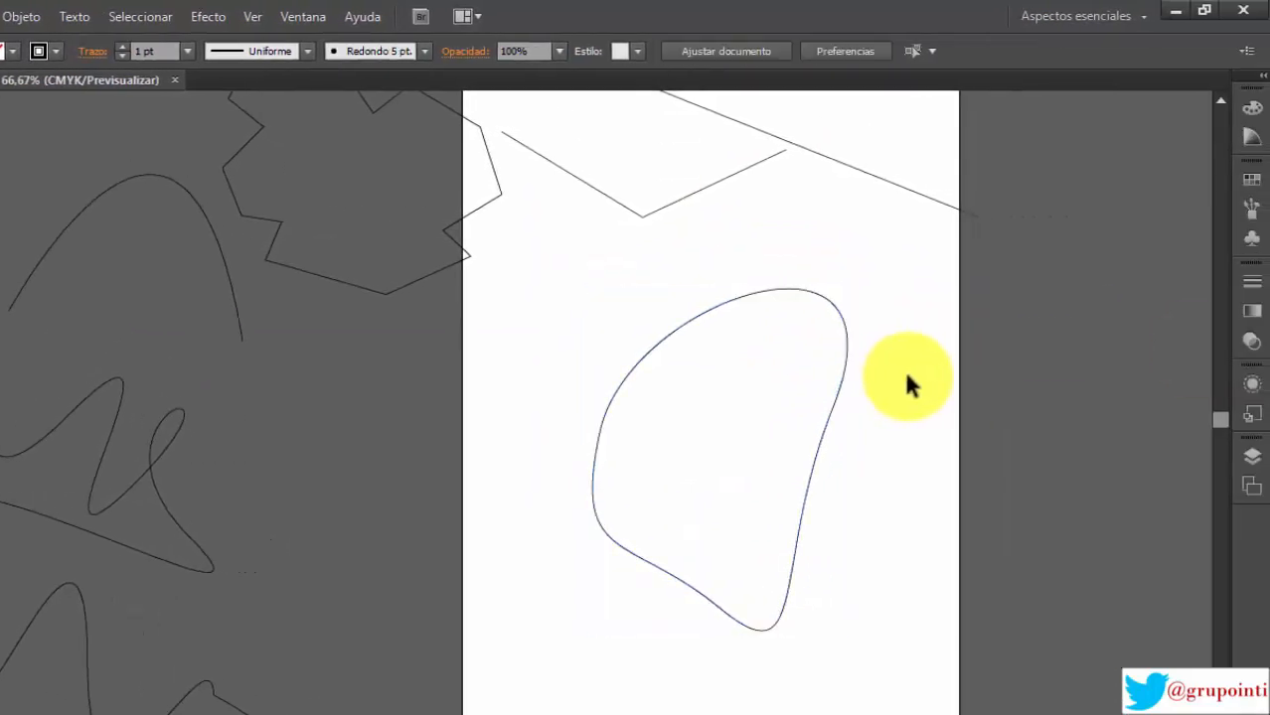
Step: Open the Stroke settings with all options shown, and move the egg-shaped curve off the artboard's left side
left_click(880, 367)
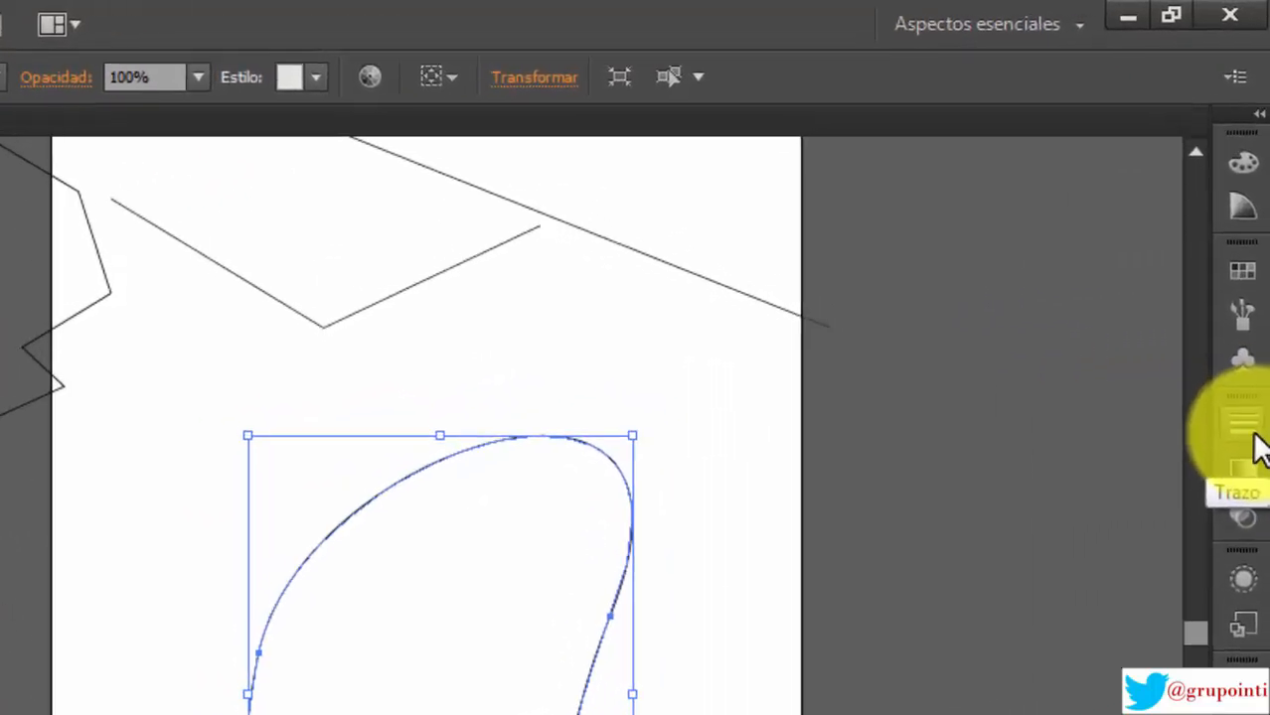
left_click(1236, 483)
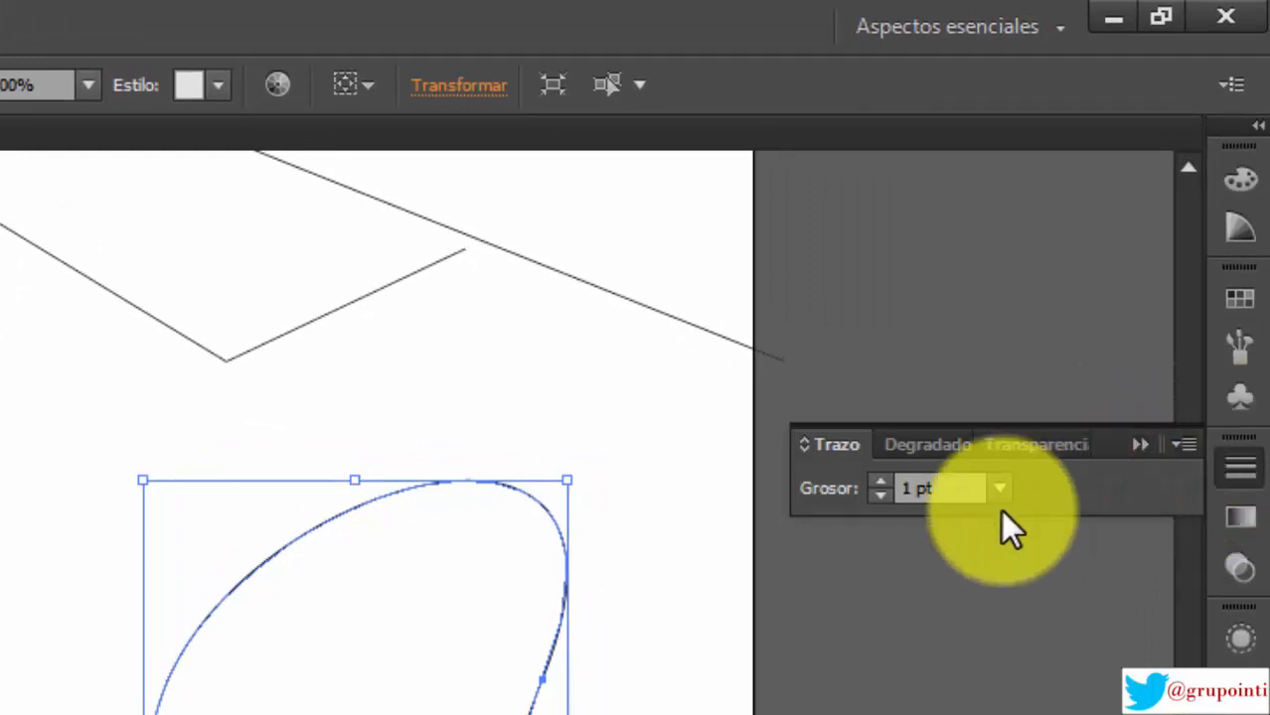
left_click(1187, 444)
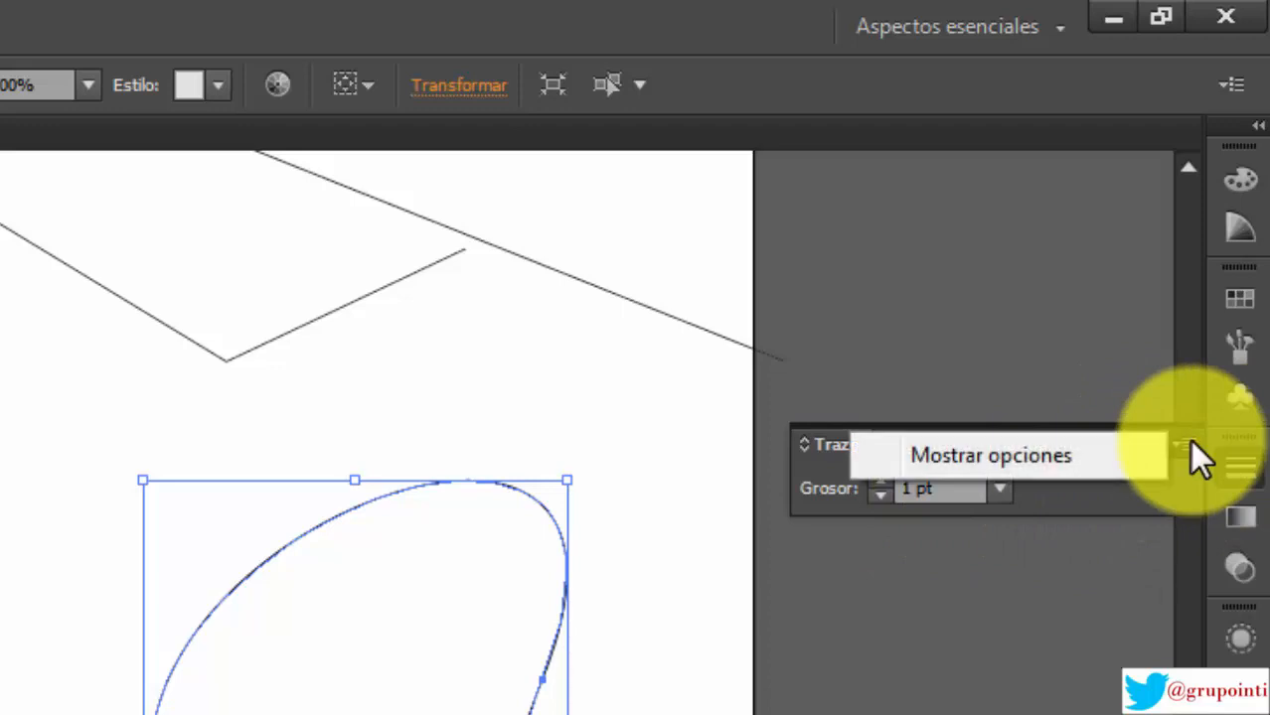
left_click(1143, 457)
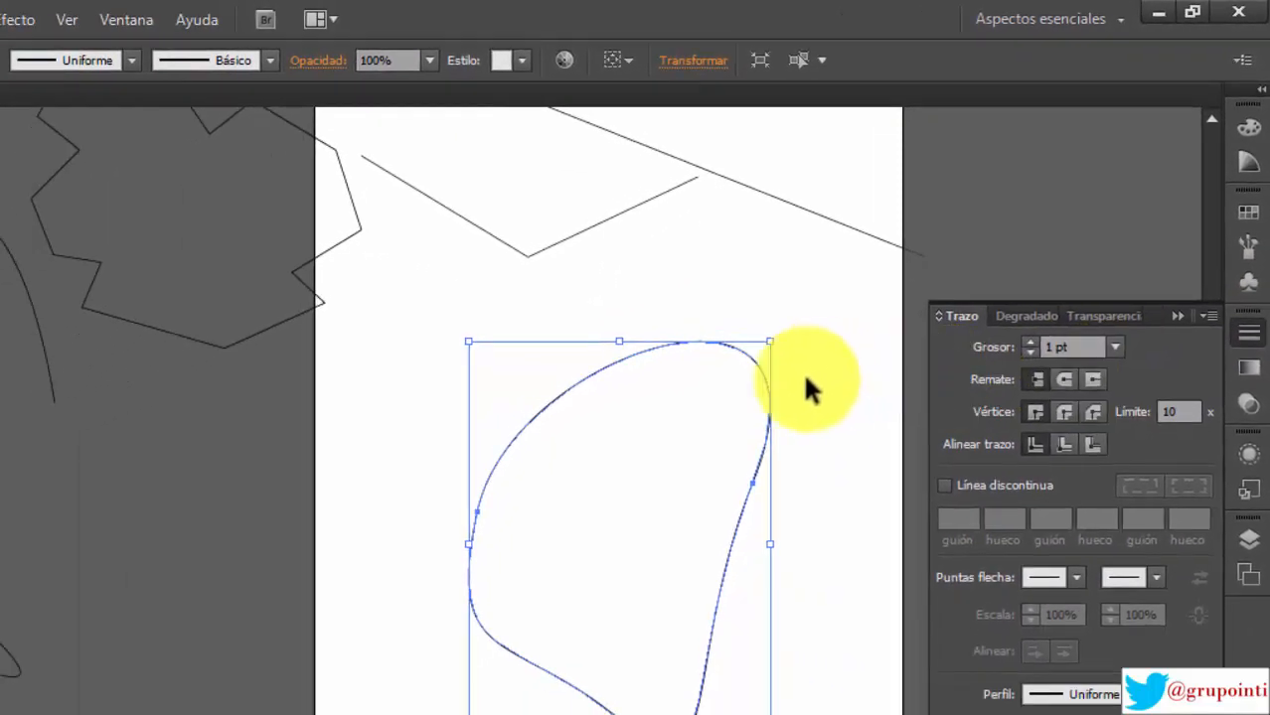
left_click_drag(569, 376, 92, 480)
left_click(475, 430)
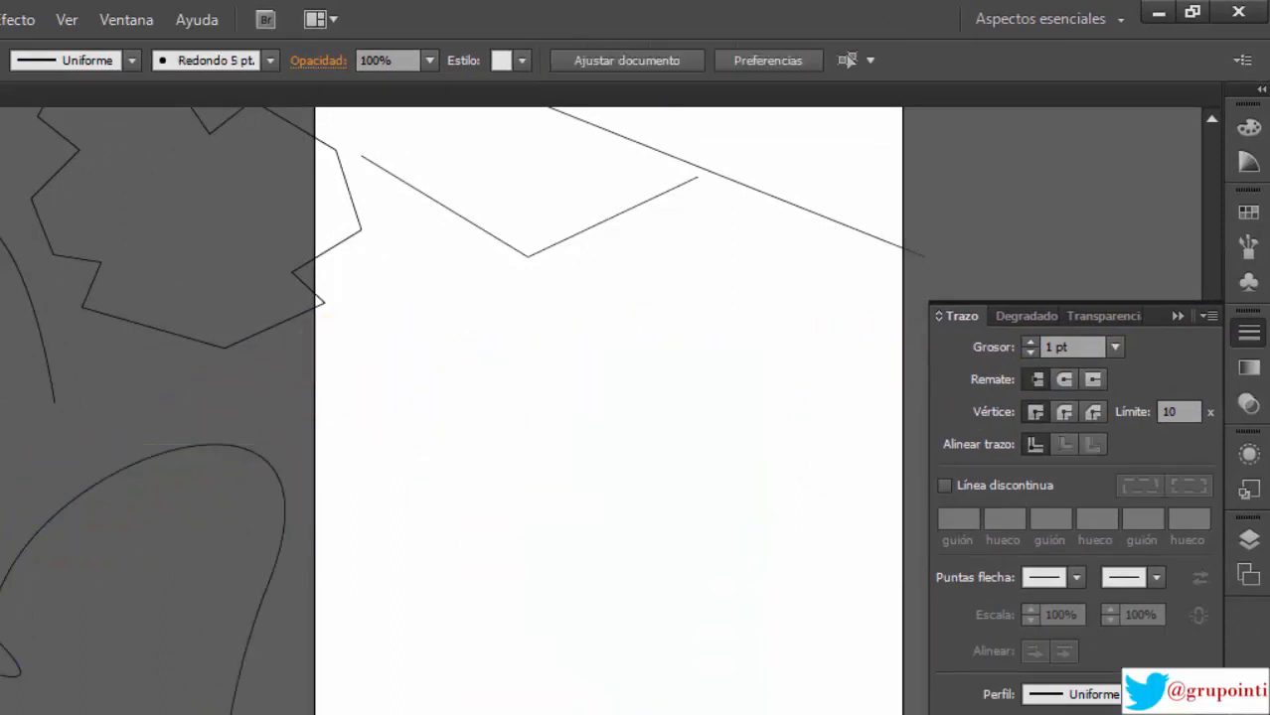
Step: Draw an open zigzag path of eight straight segments across the artboard below the V-shaped path with the Pen tool, and deselect it
left_click_drag(27, 195, 94, 196)
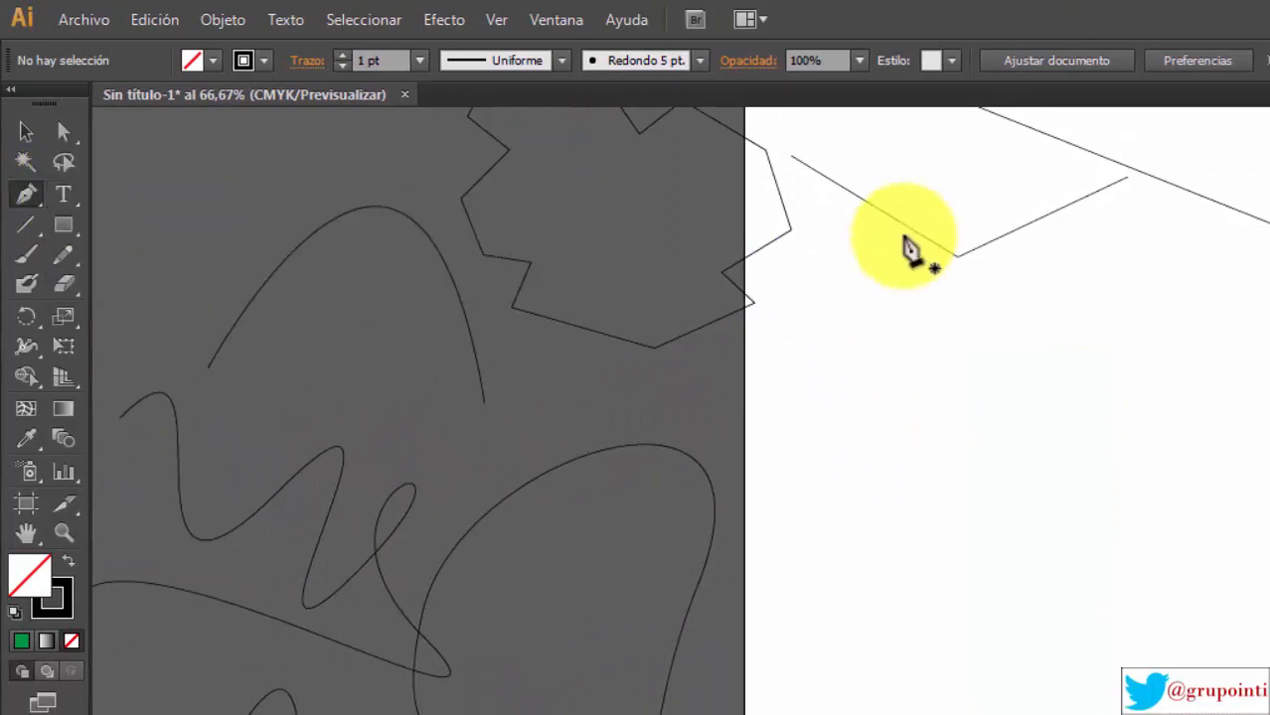
left_click(779, 533)
left_click(880, 350)
left_click(871, 601)
left_click(980, 411)
left_click(1011, 627)
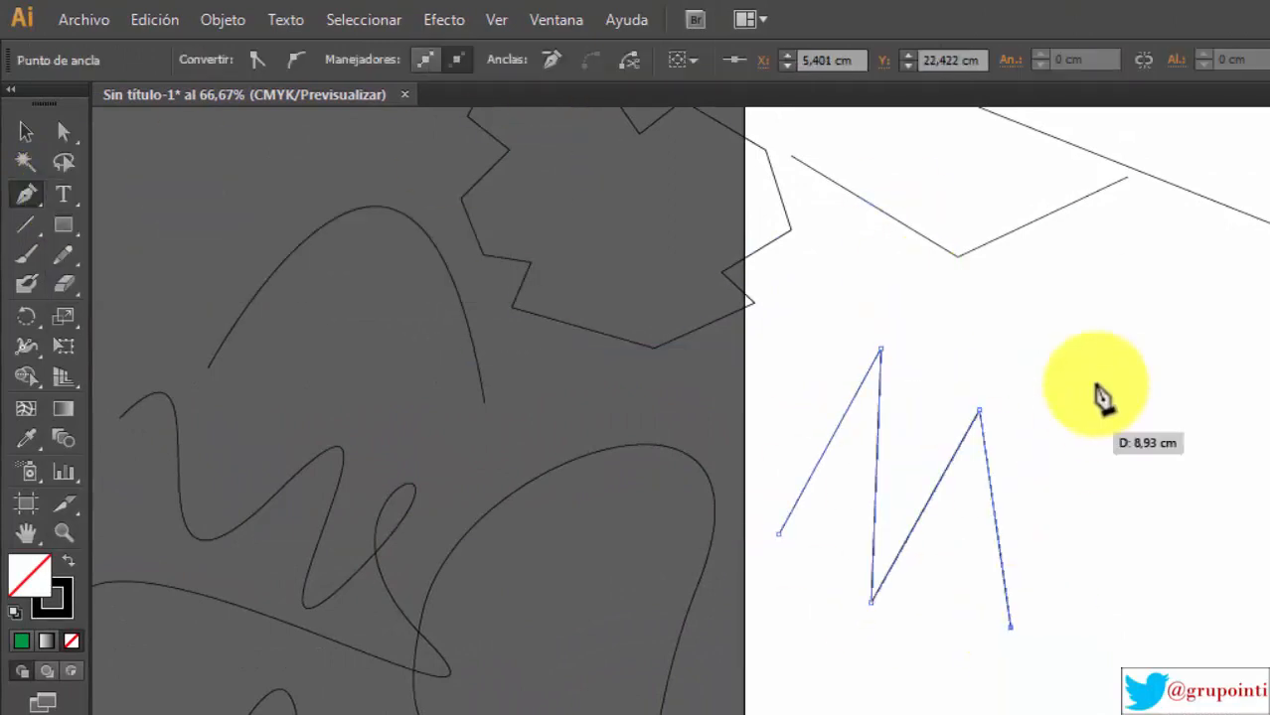
left_click(1096, 375)
left_click(1150, 583)
left_click(1253, 350)
left_click(1268, 408)
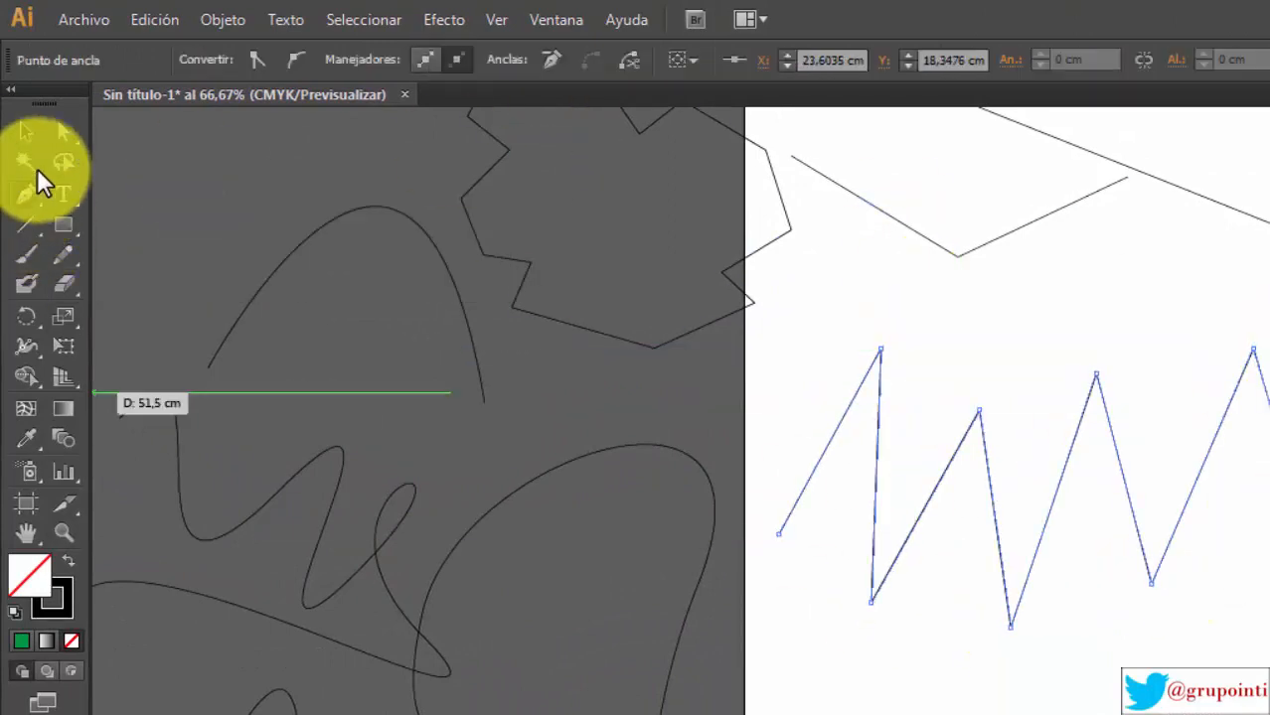
left_click(27, 133)
left_click(1043, 502)
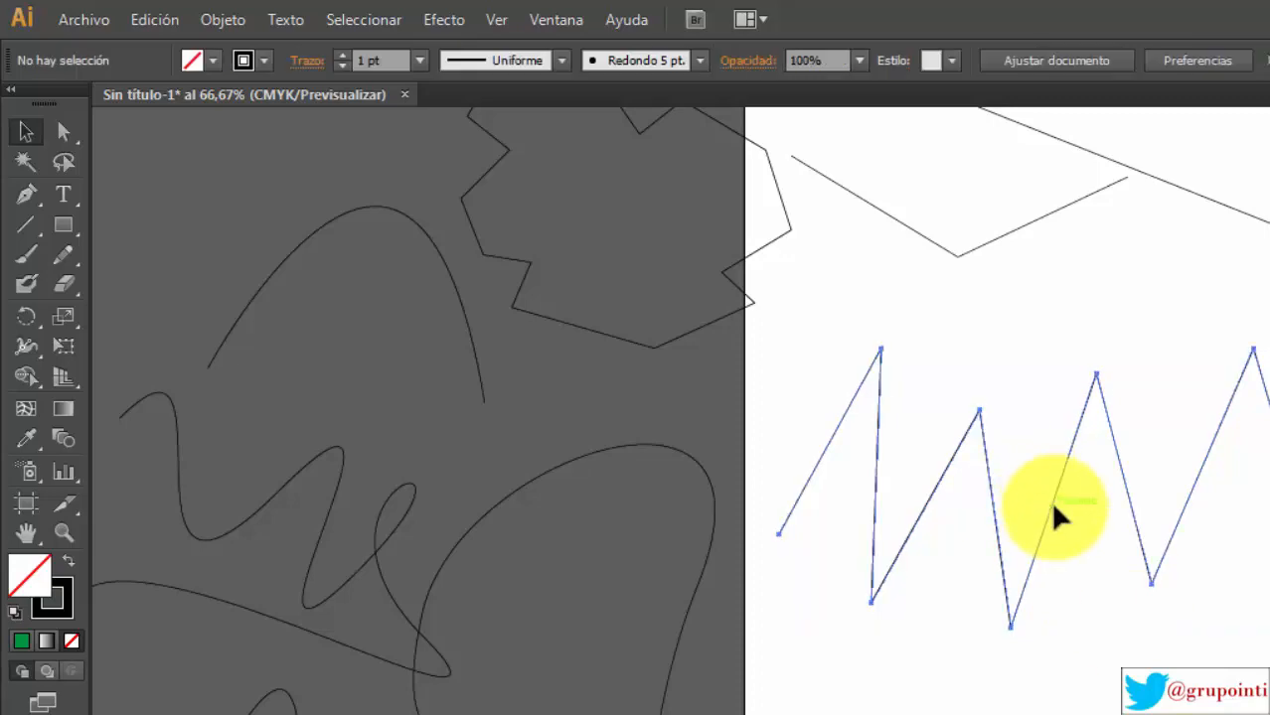
Step: Set the zigzag path's stroke weight to 23 pt and deselect the path
left_click_drag(1053, 506, 1065, 508)
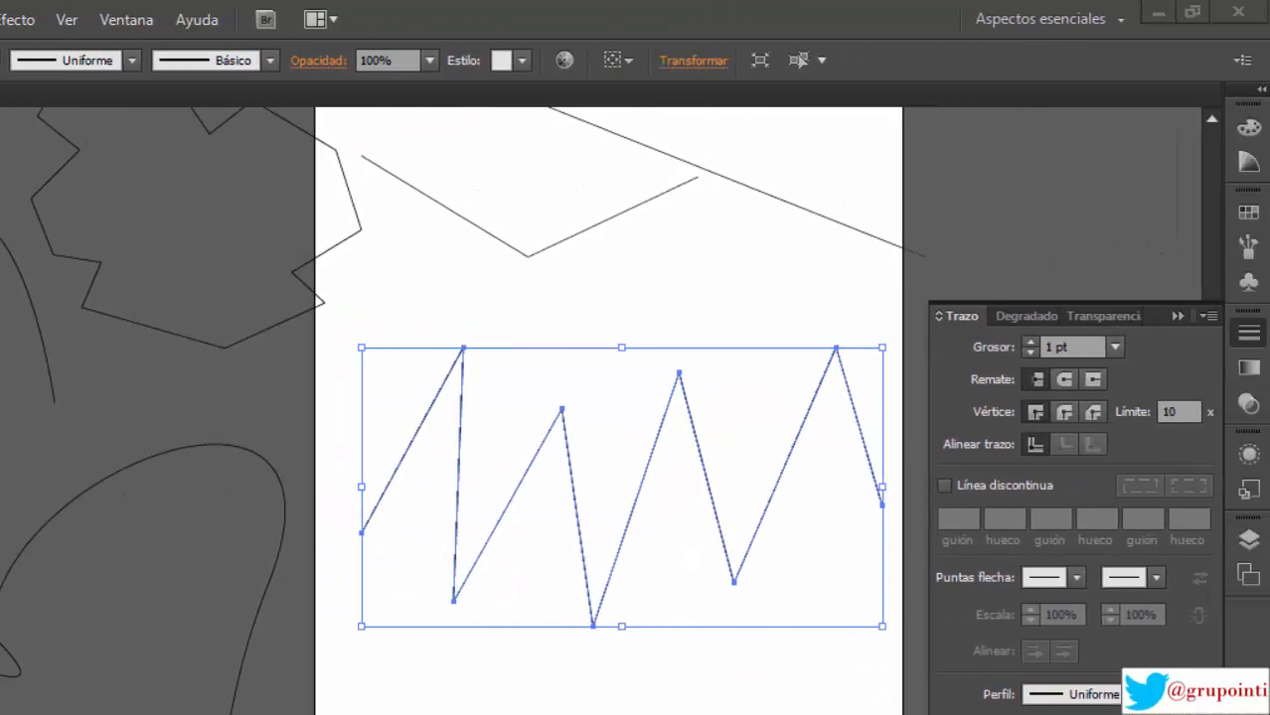
scroll(596, 398, "left", 10)
scroll(1125, 169, "right", 10)
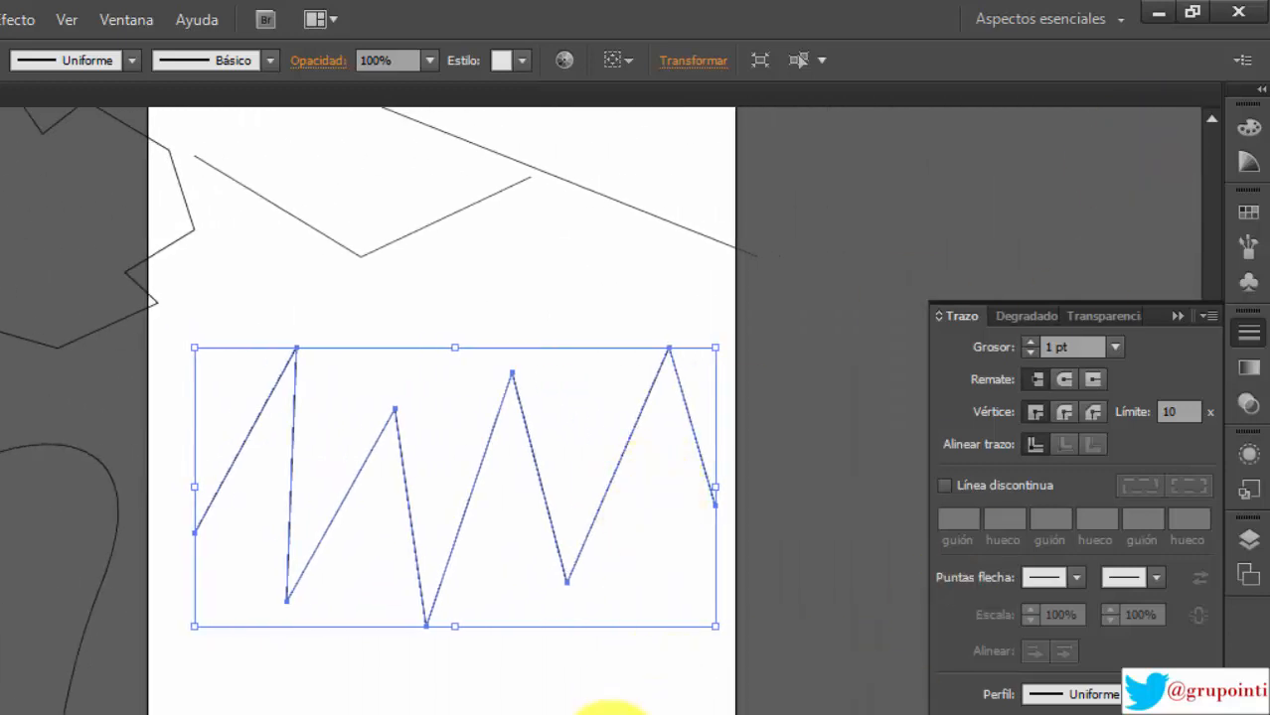
left_click(606, 707)
left_click(484, 475)
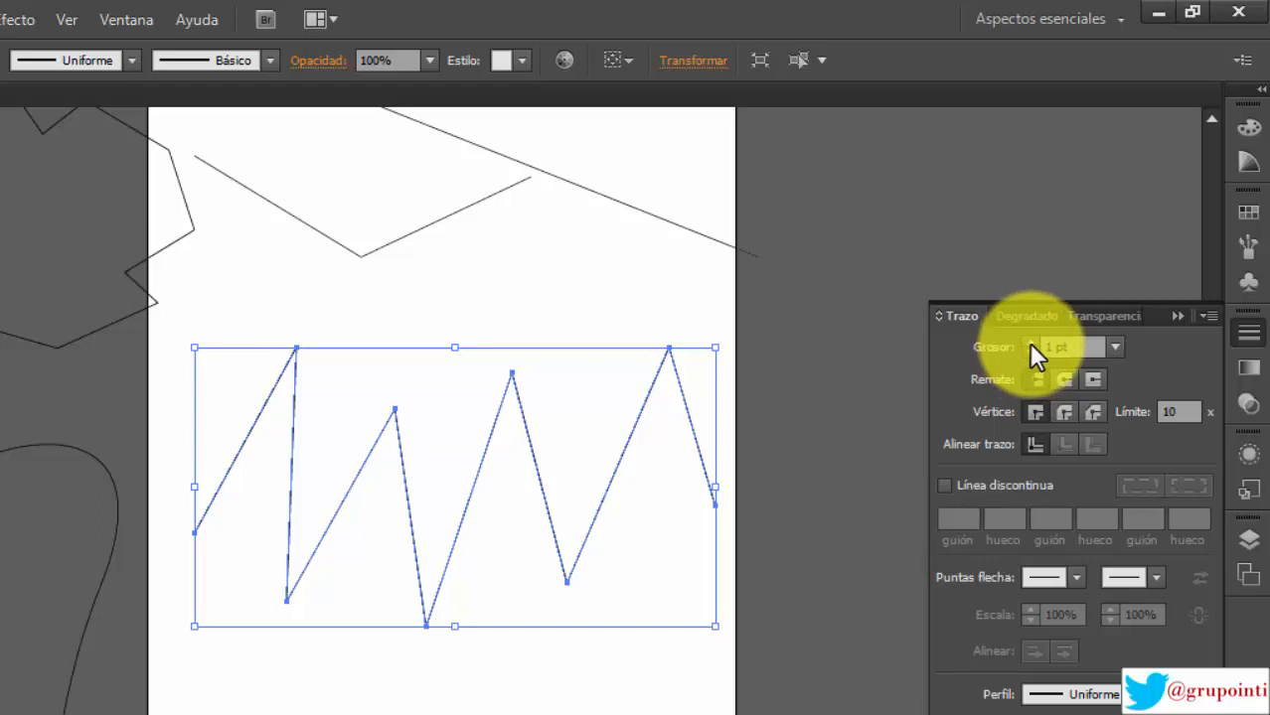
left_click_drag(1028, 341, 1028, 342)
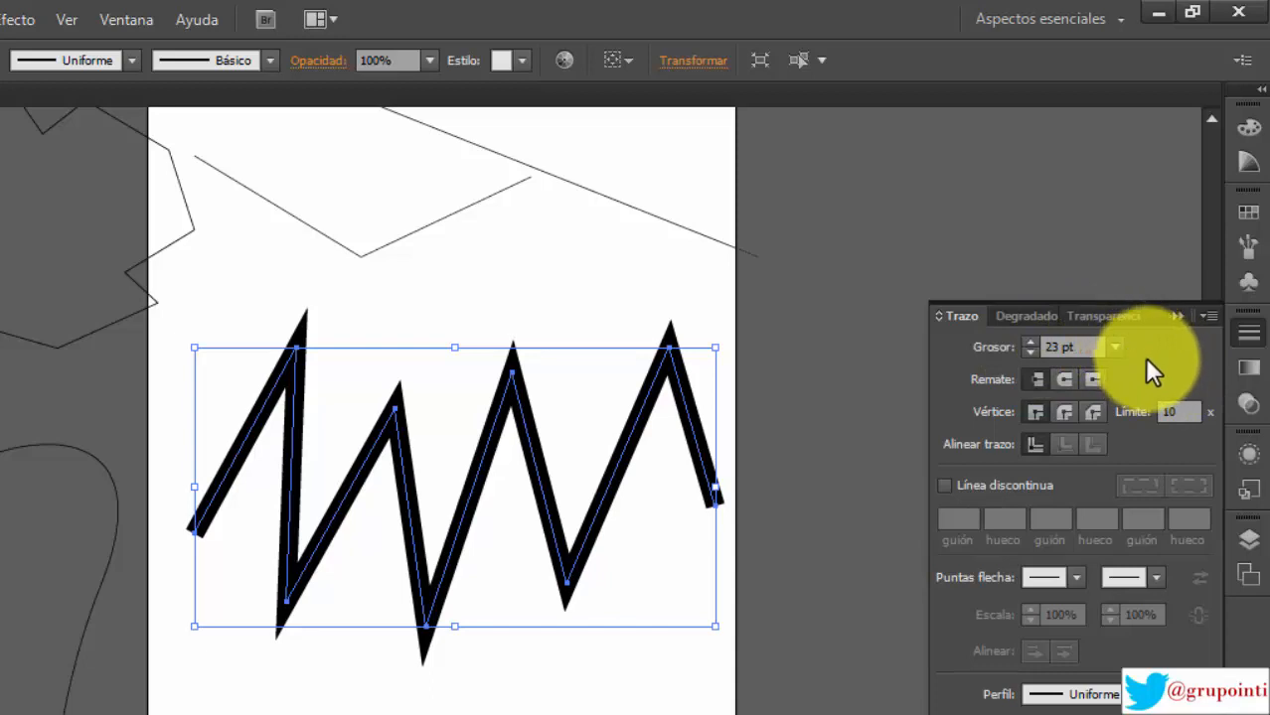
left_click(751, 532)
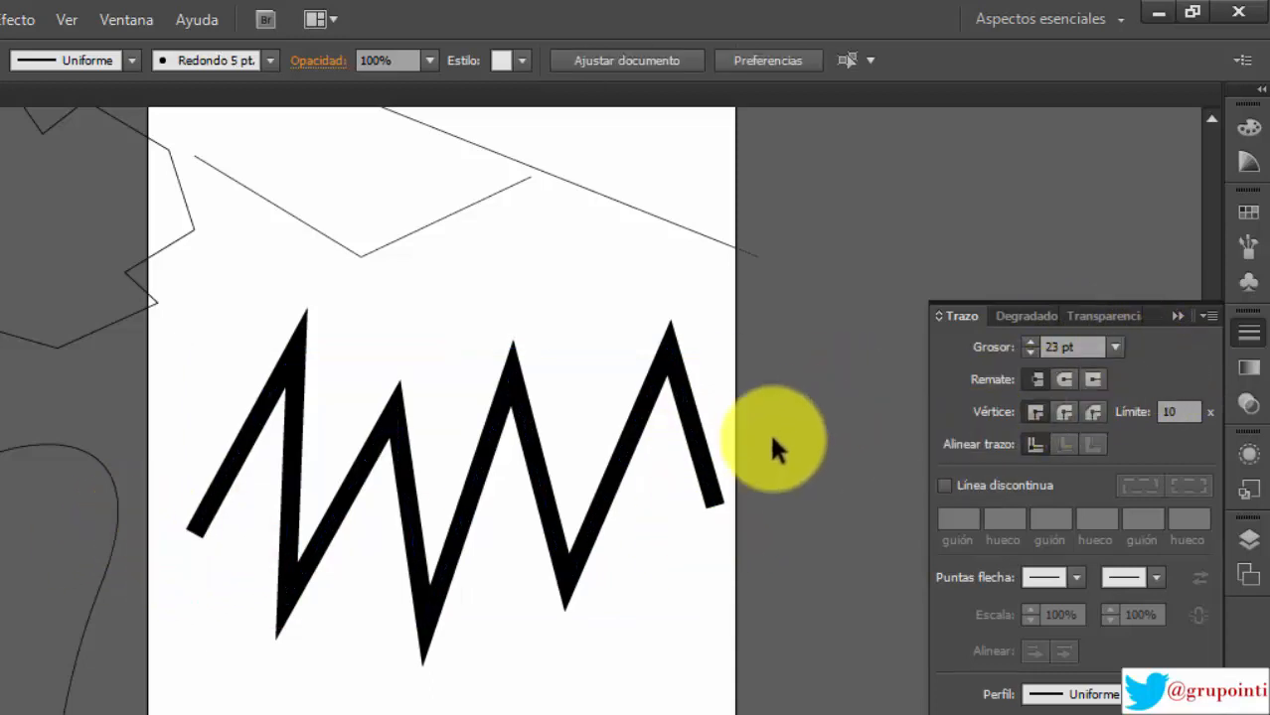
Step: Try round and projecting caps on the zigzag path's ends, and set them back to butt caps
left_click(708, 442)
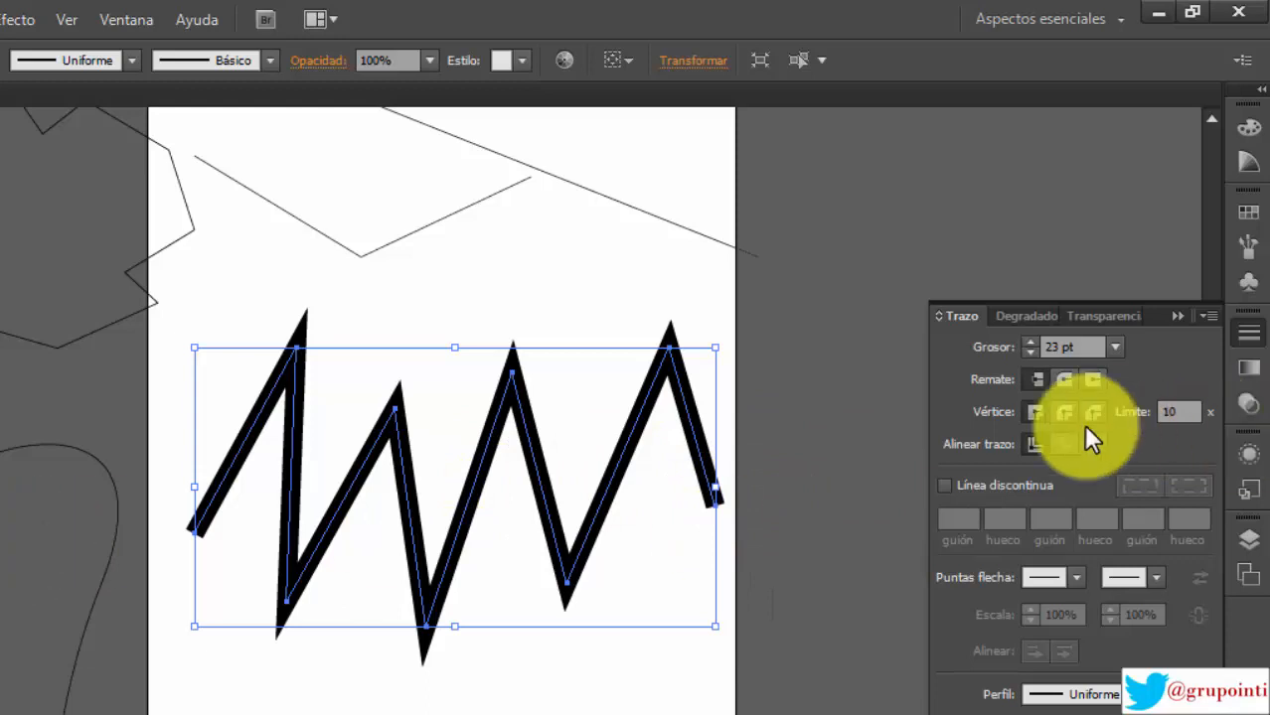
left_click(1064, 379)
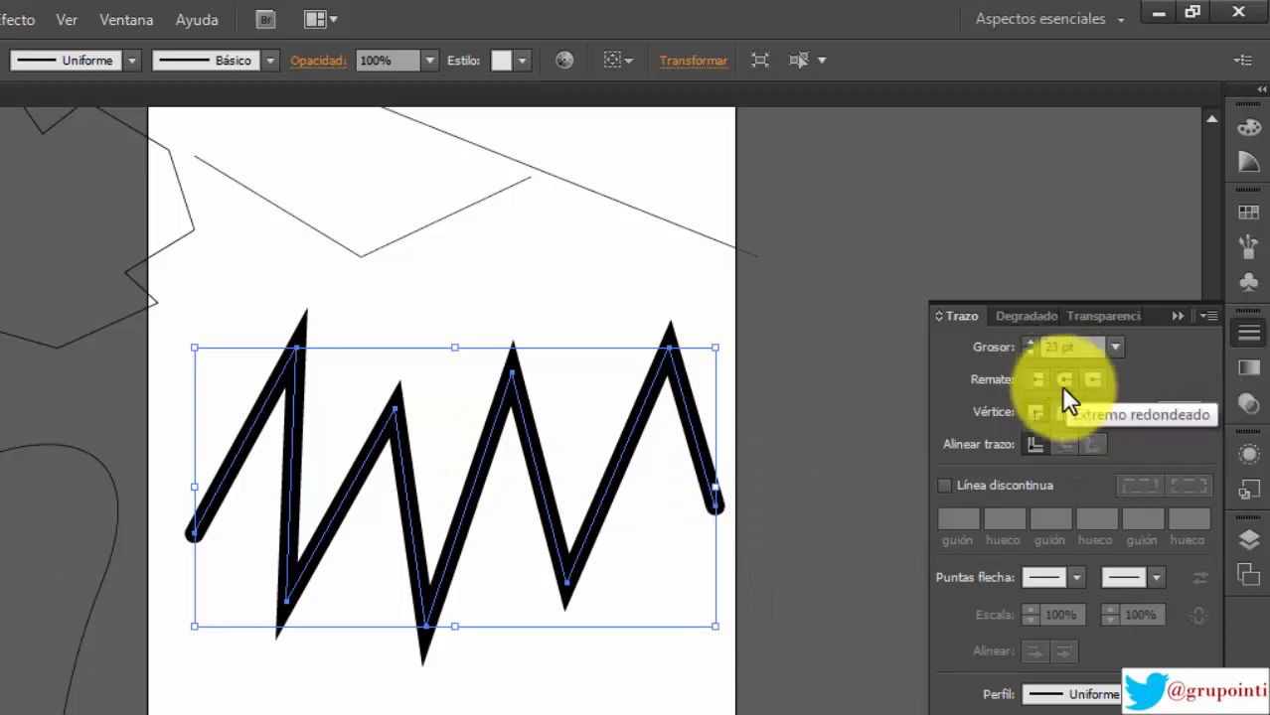
left_click(1092, 379)
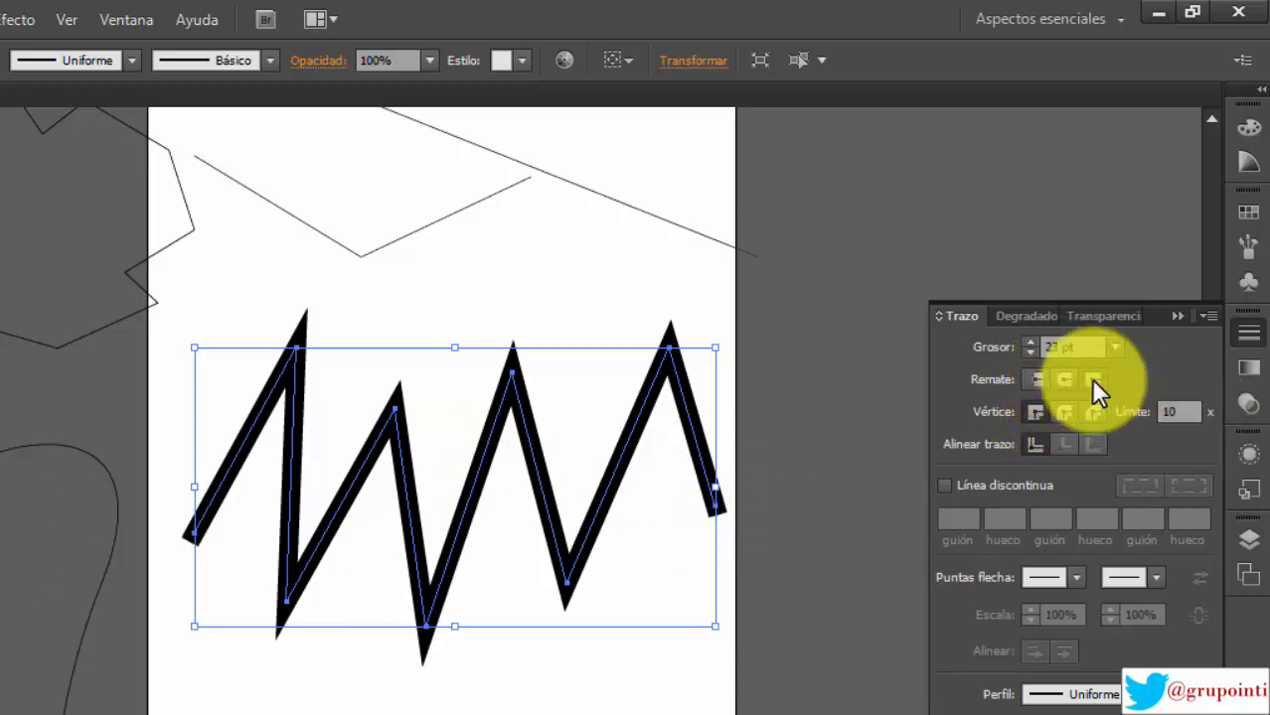
left_click(1038, 382)
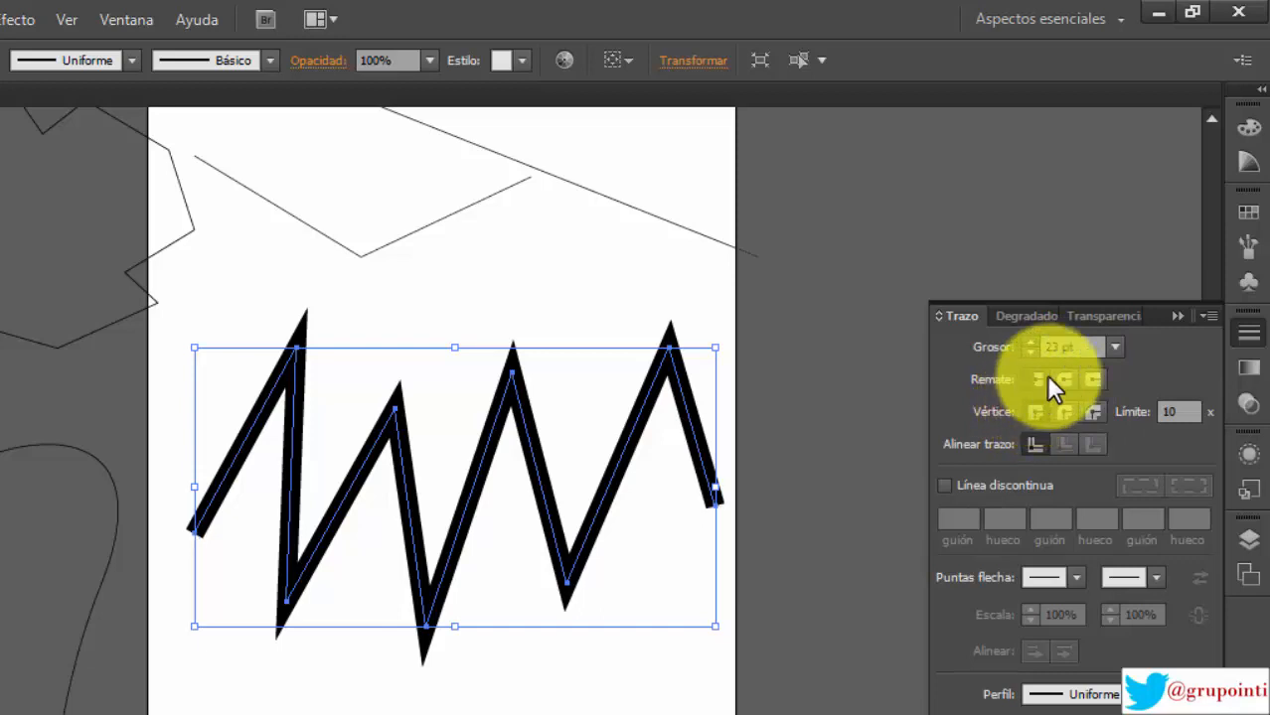
left_click(1094, 378)
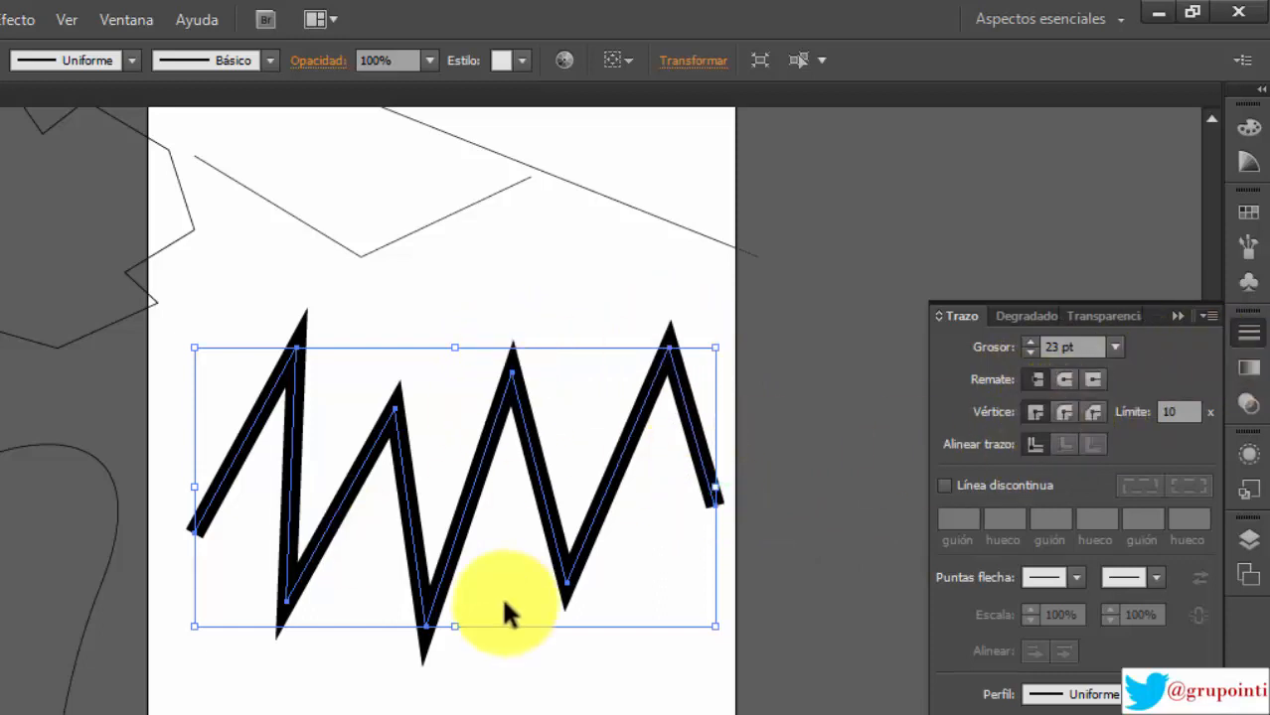
Step: Try round and bevel joins on the zigzag path's corners, and settle on the round join
left_click(1054, 415)
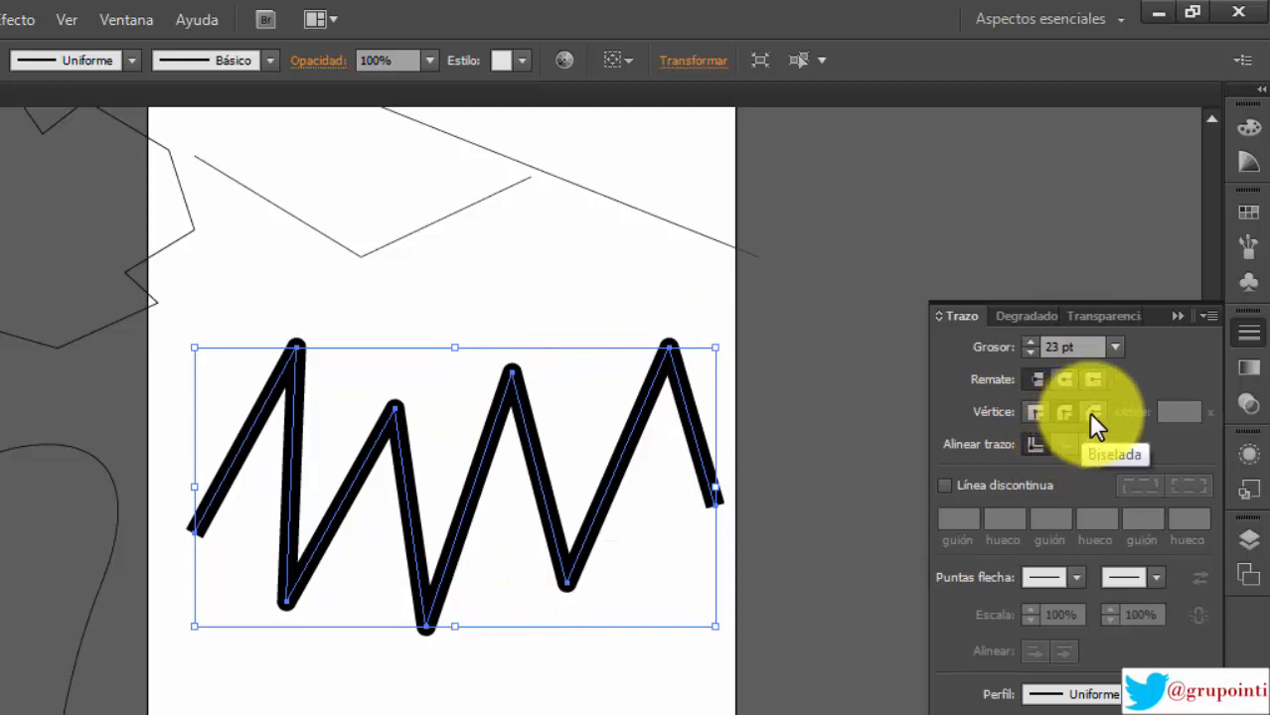
left_click(1088, 411)
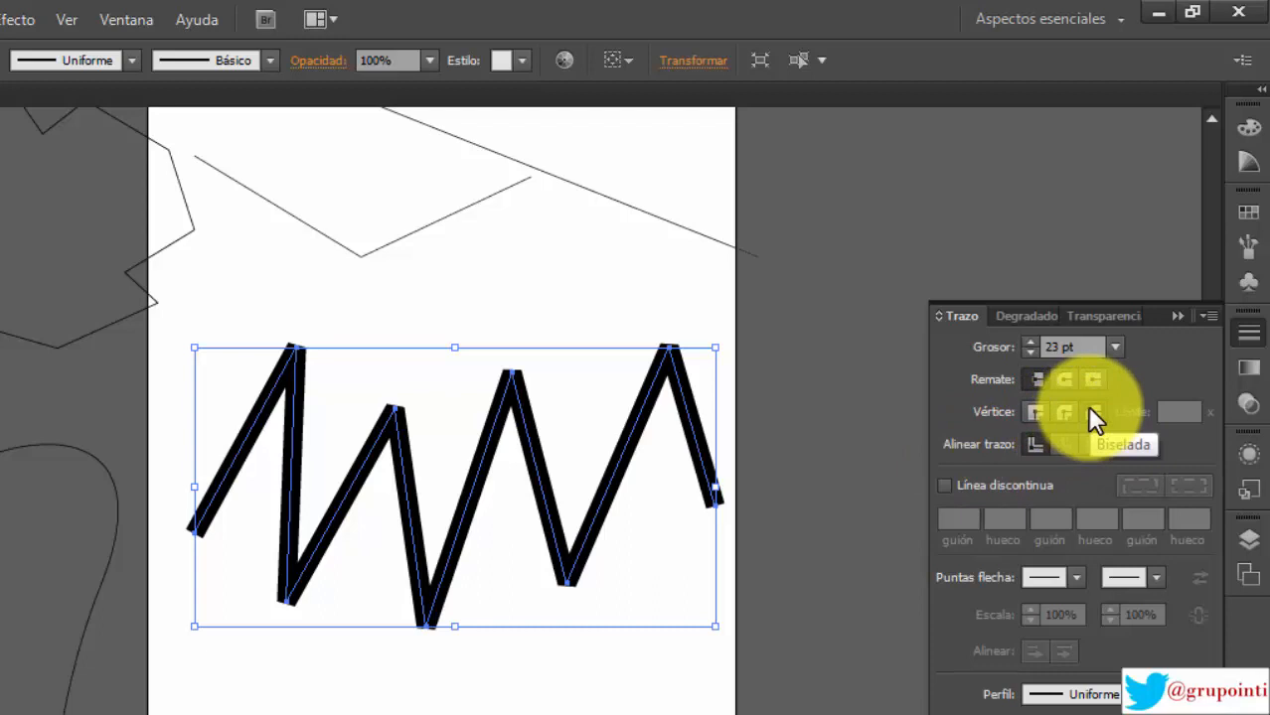
left_click(1063, 410)
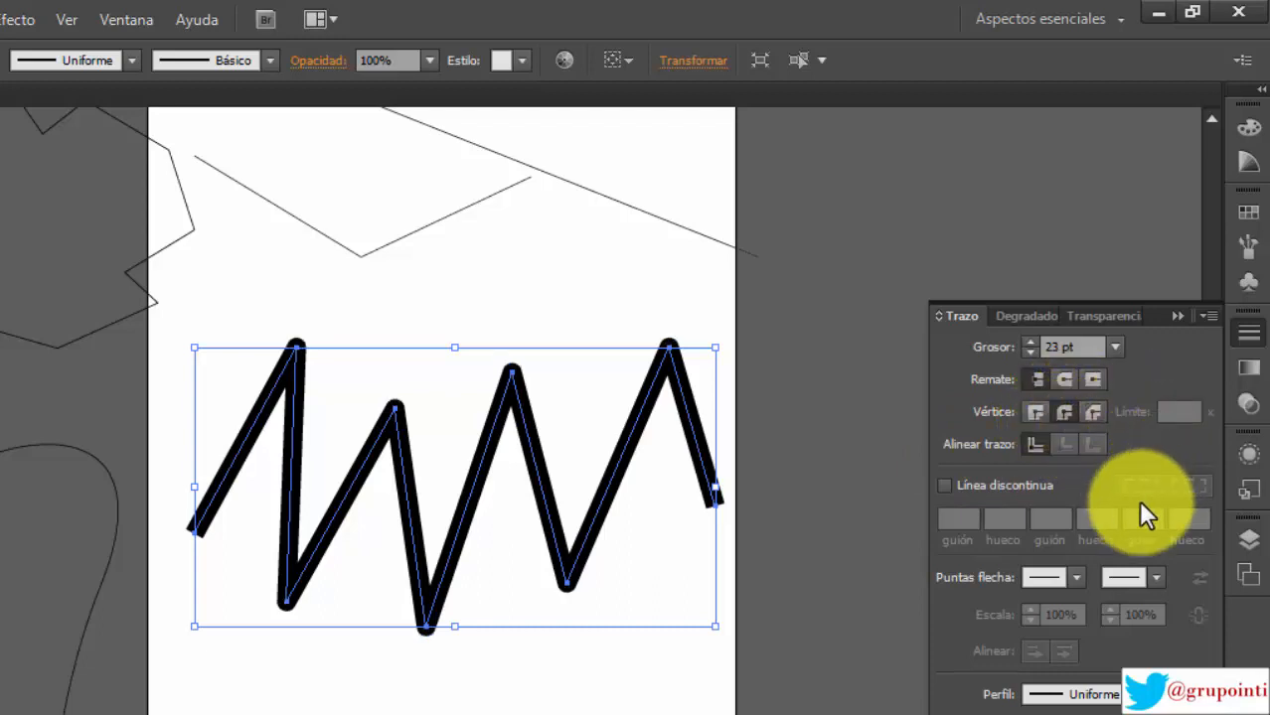
Step: Turn on a dashed line for the zigzag path, compare both dash alignments, and keep dashes aligned to the corners
left_click(942, 484)
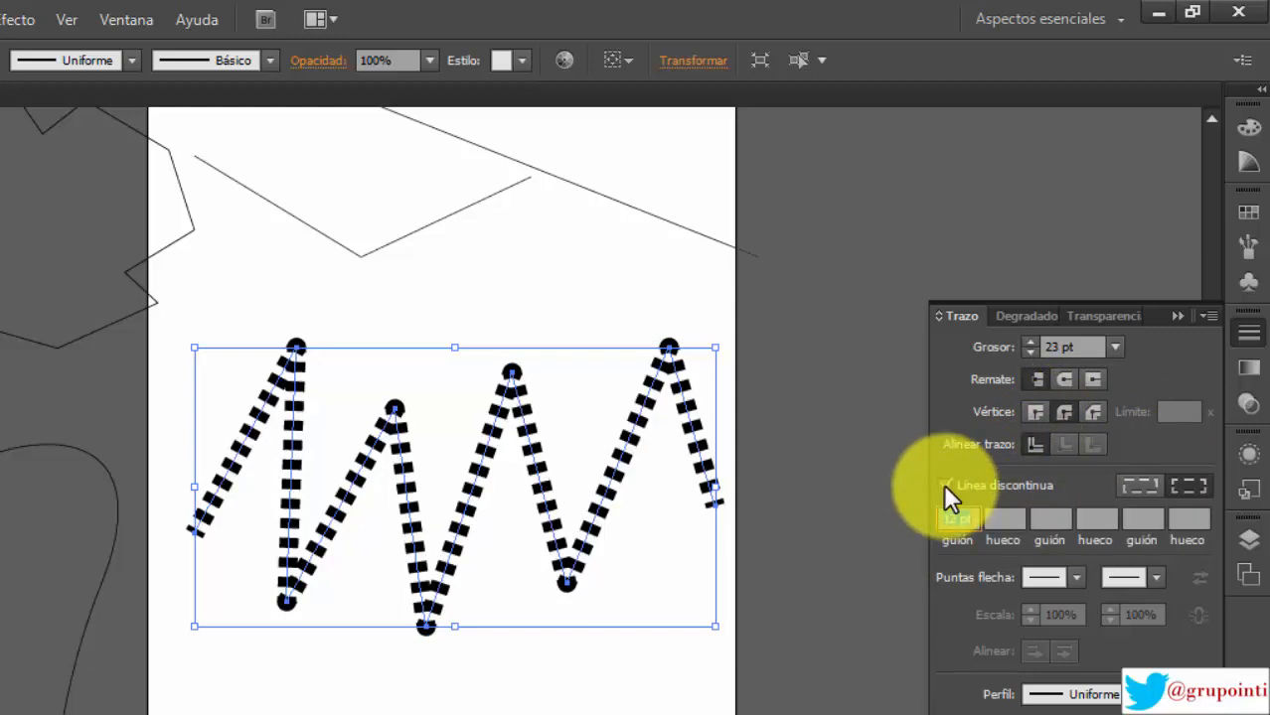
left_click(1133, 487)
left_click(1198, 488)
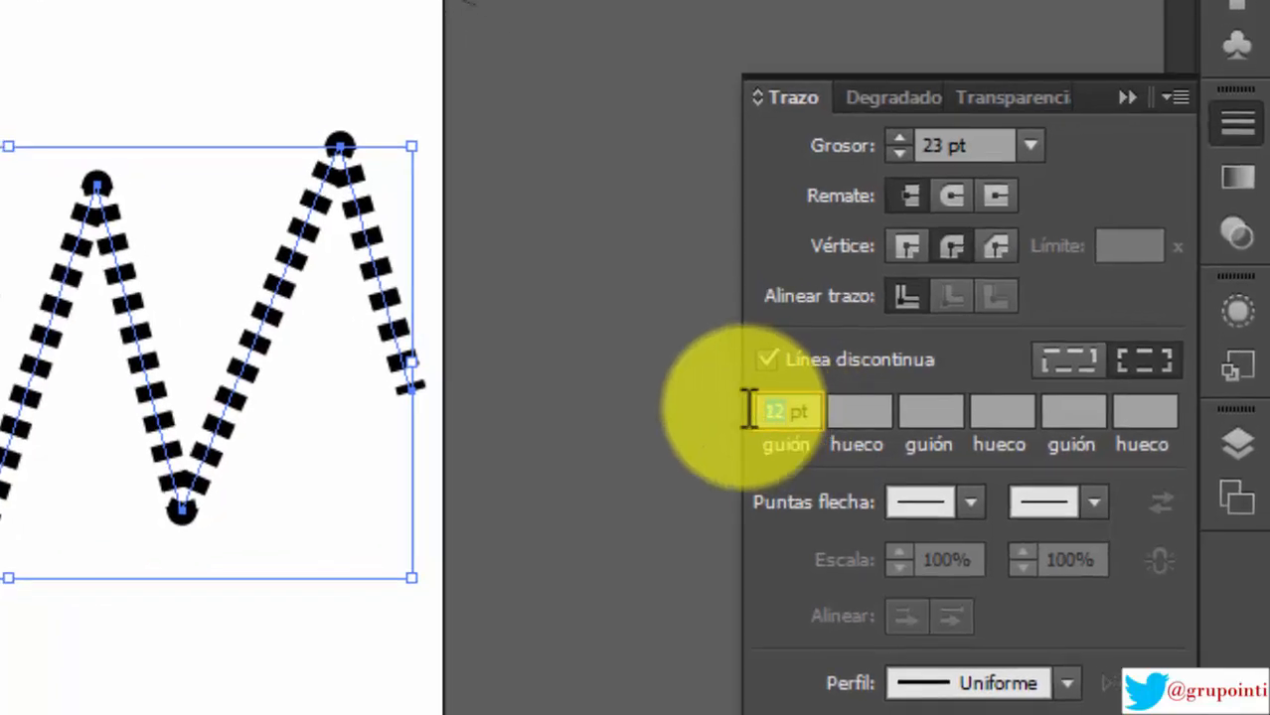
Step: Lower the zigzag path's dash length to 0 pt
key("Down")
key("Down")
key("Down")
key("Down")
key("Down")
key("Down")
key("Down")
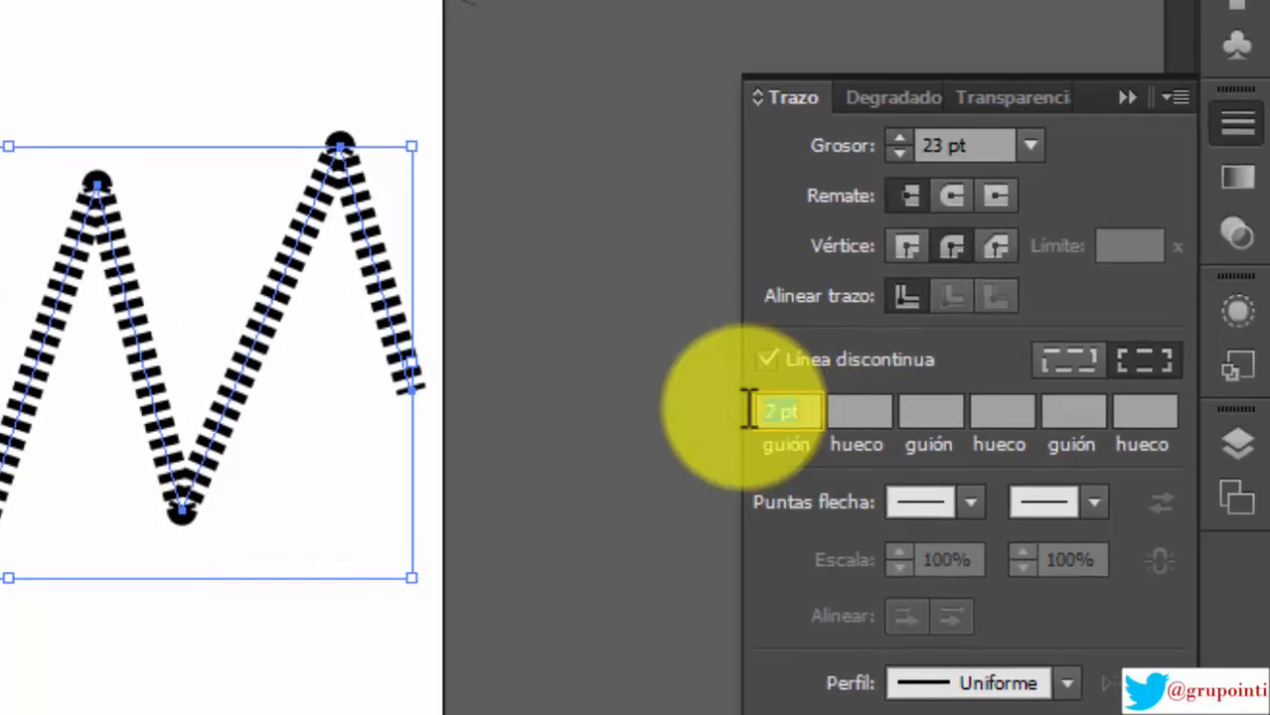
key("Down")
key("Down")
key("Down")
key("Down")
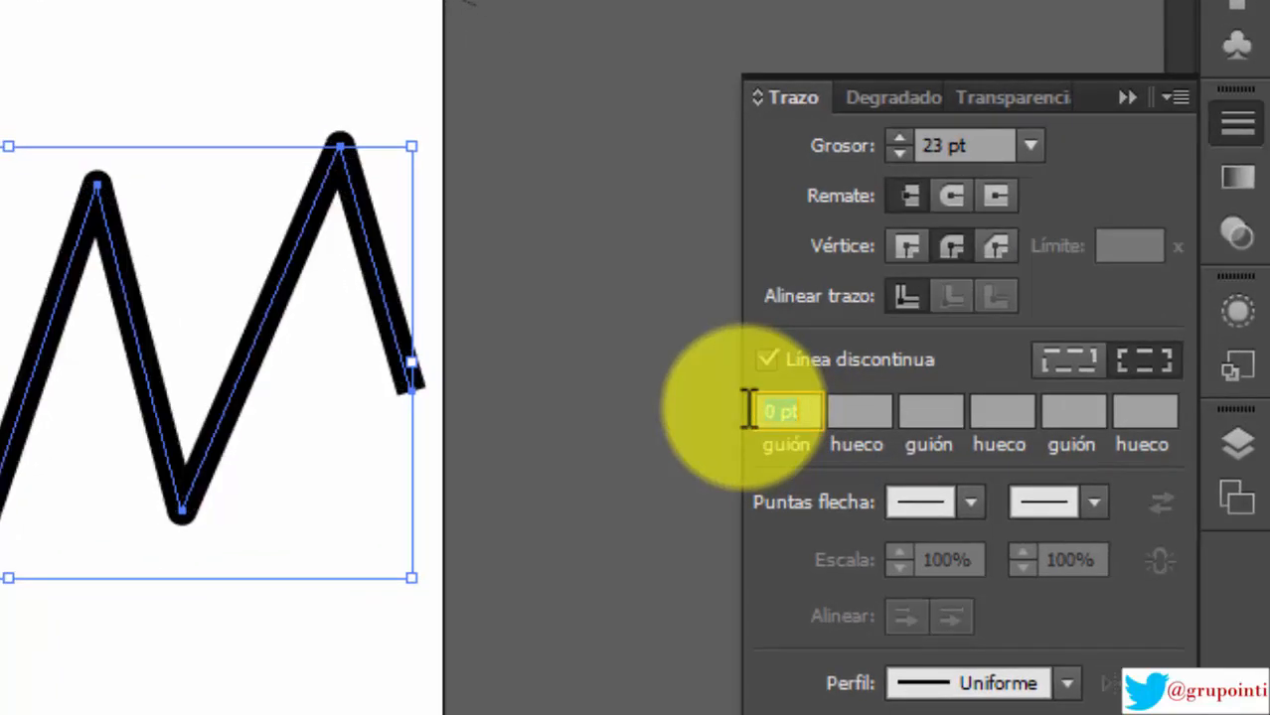
Step: Raise the zigzag path's dash length to 31 pt and deselect the path
key("Up")
key("Up")
key("Up")
key("Up")
key("Up")
key("Up")
key("Up")
key("Up")
key("Up")
key("Up")
key("Up")
key("Up")
key("Up")
key("Up")
key("Up")
key("Up")
key("Up")
key("Up")
key("Up")
key("Up")
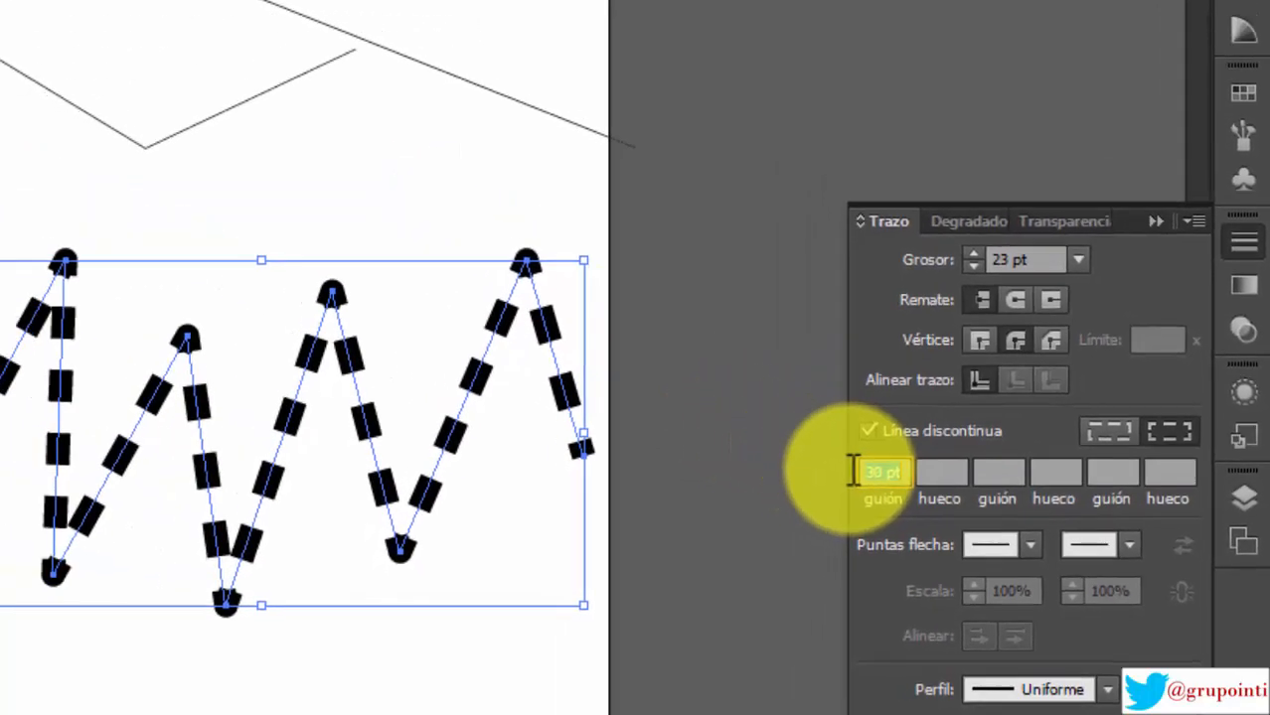
key("Up")
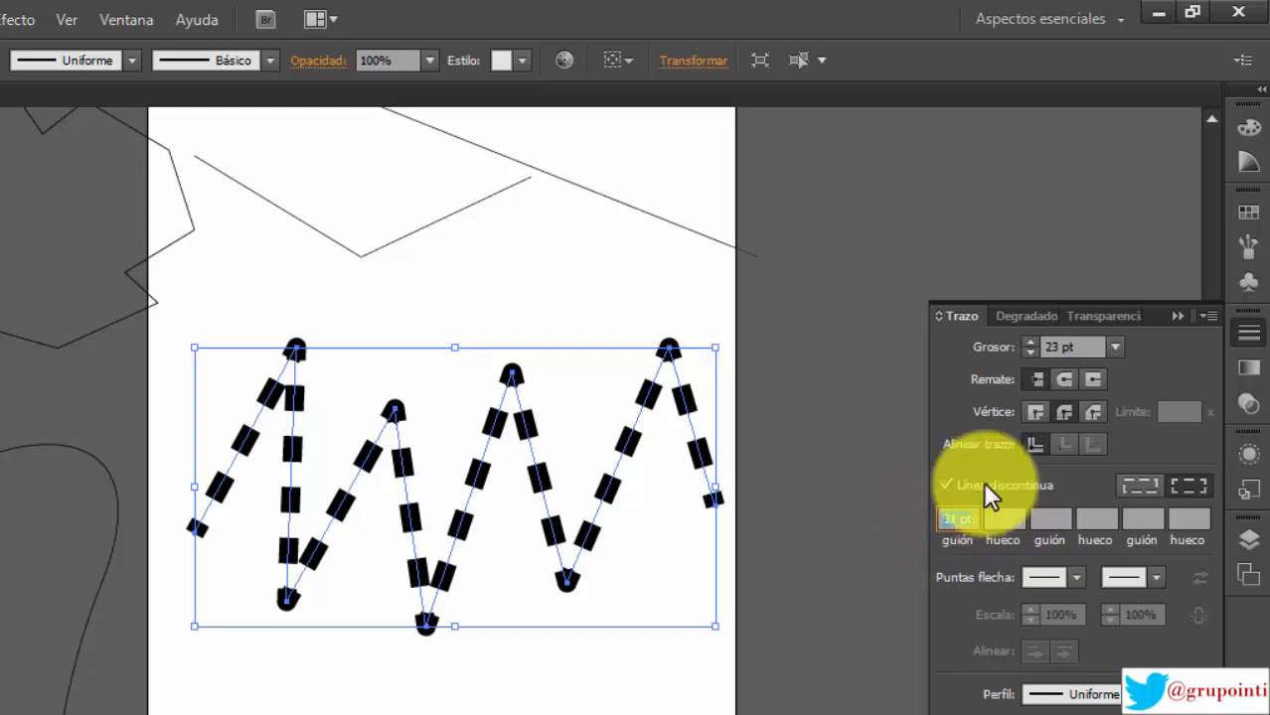
left_click(865, 505)
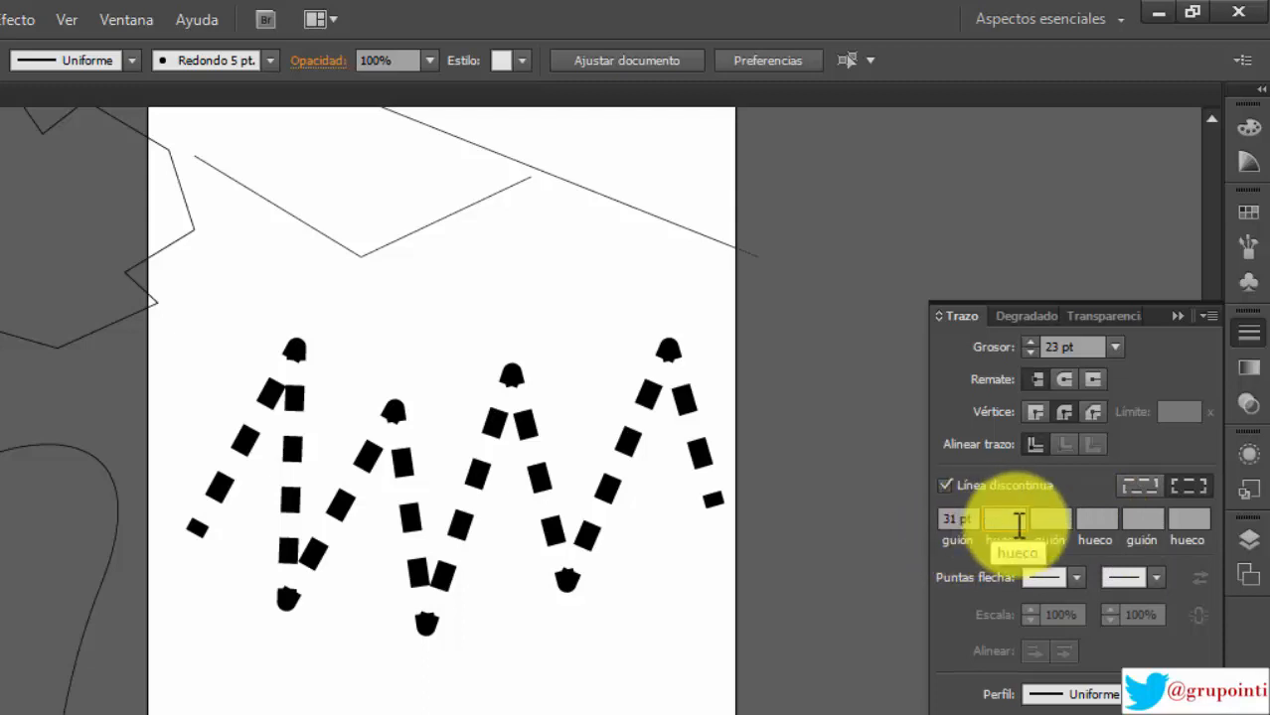
Step: Select the zigzag path and set the gap between its dashes to 15 pt
type("15")
left_click(1065, 518)
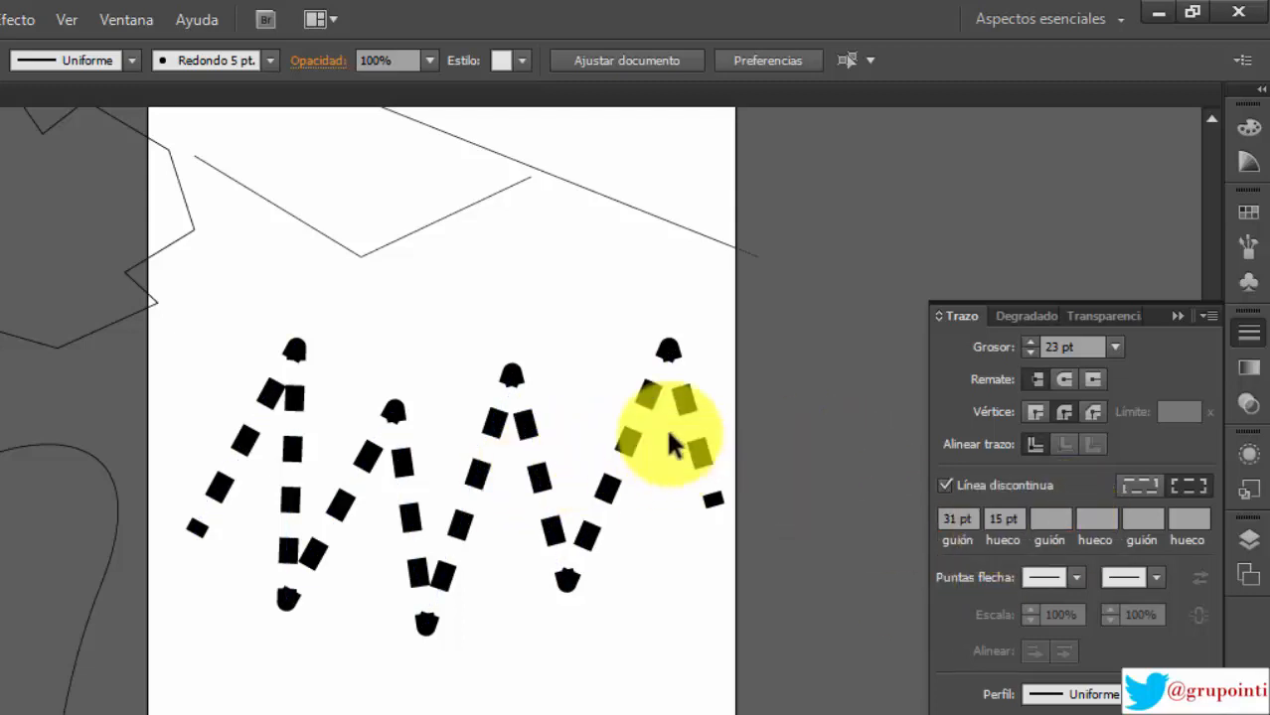
left_click(633, 455)
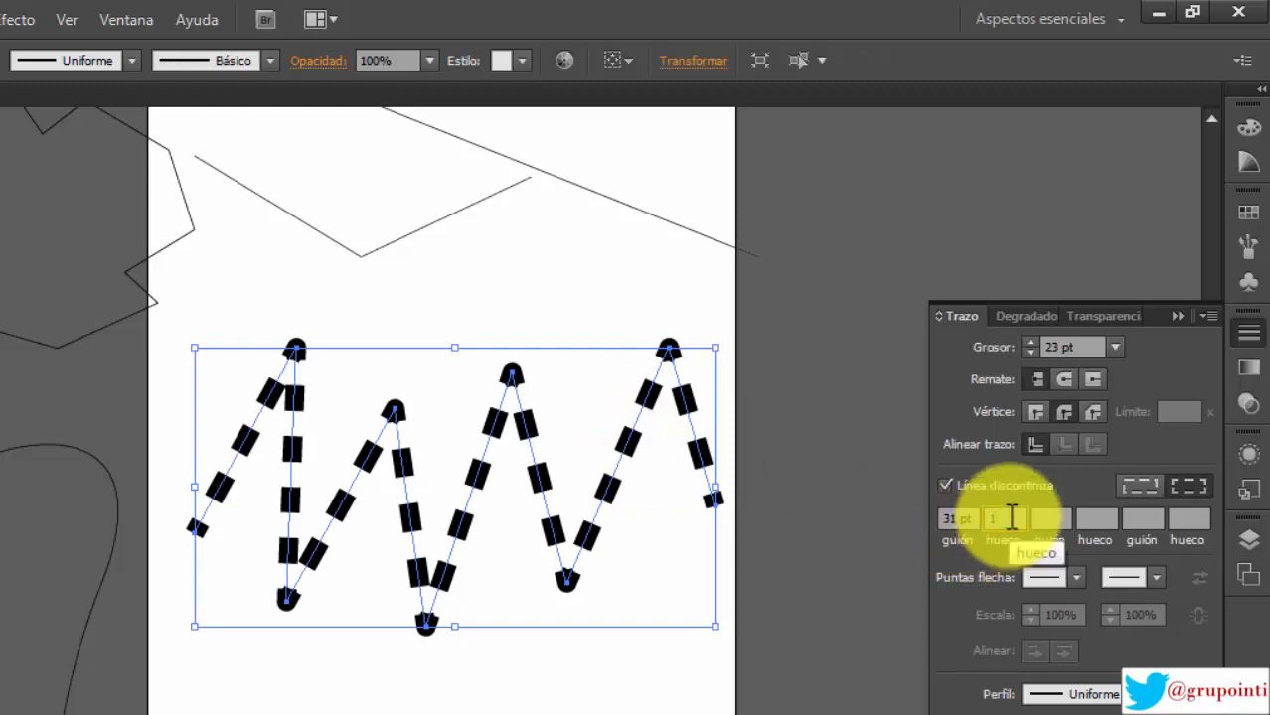
left_click(1010, 518)
type("15")
key("Return")
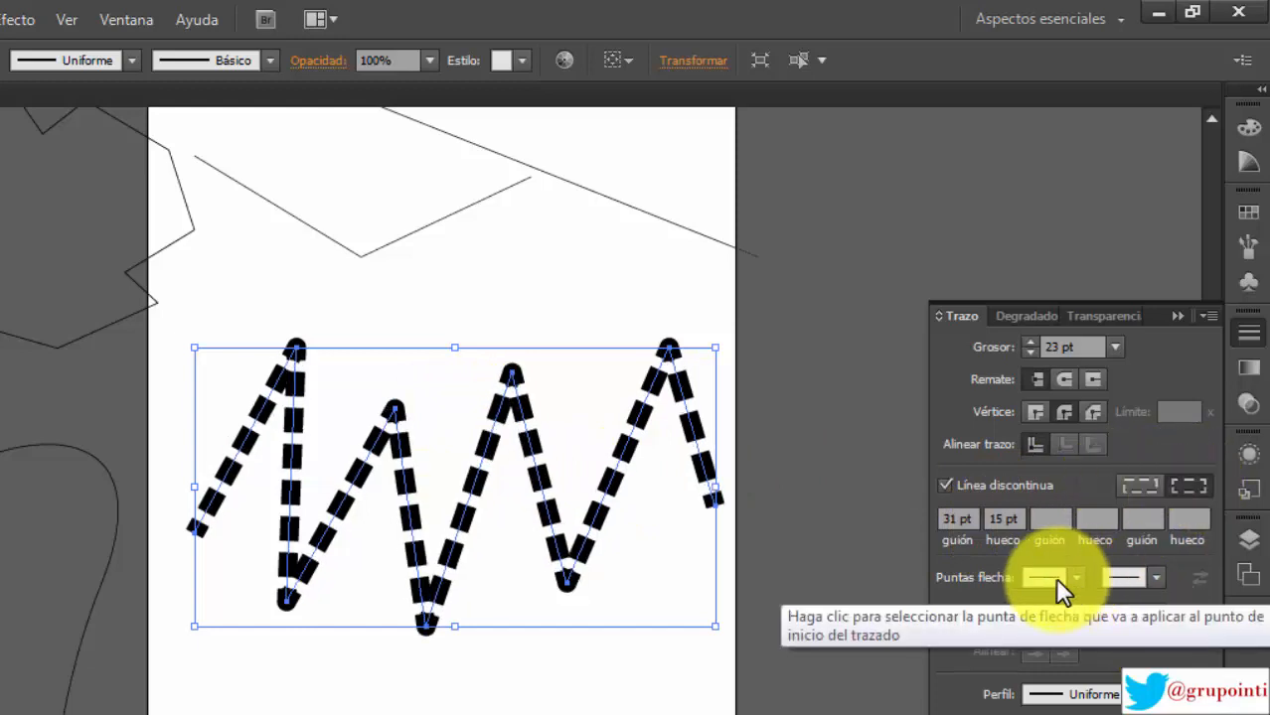
Step: Turn off the zigzag path's dashed line and give its ends round caps
left_click(945, 483)
mouse_move(293, 480)
left_mouse_down()
mouse_move(318, 457)
mouse_move(307, 464)
left_mouse_up()
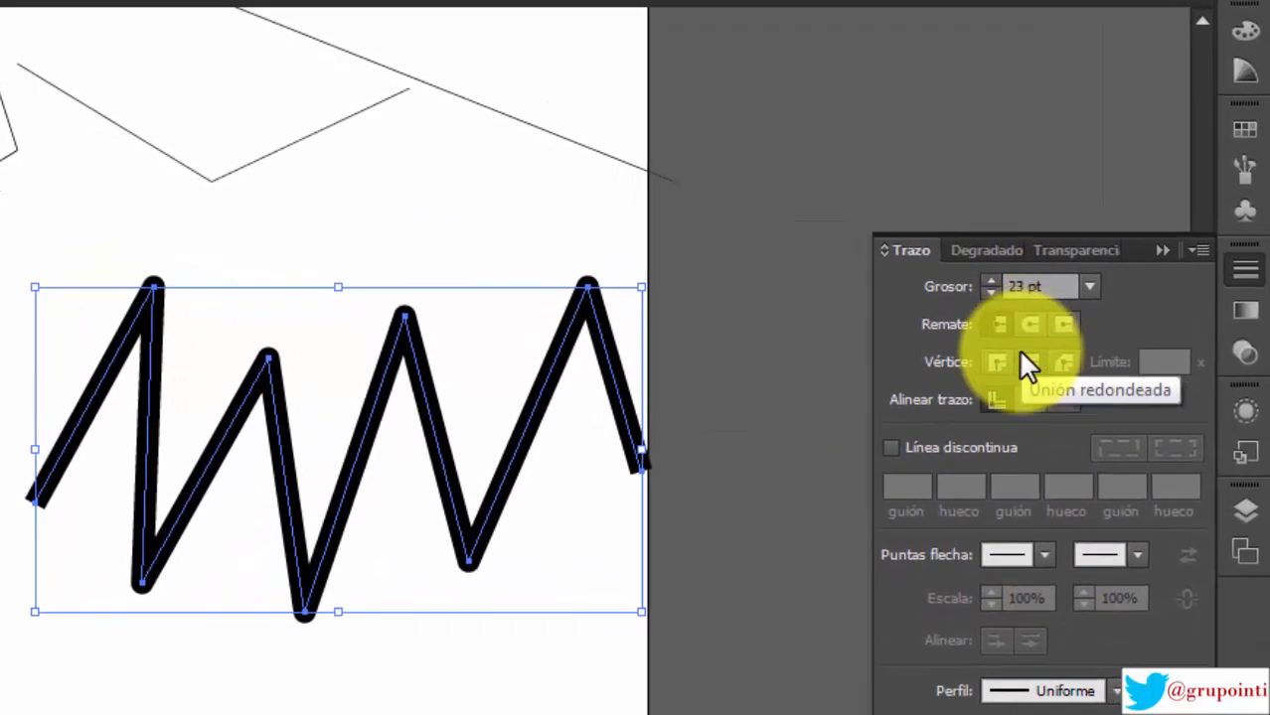
left_click(1065, 380)
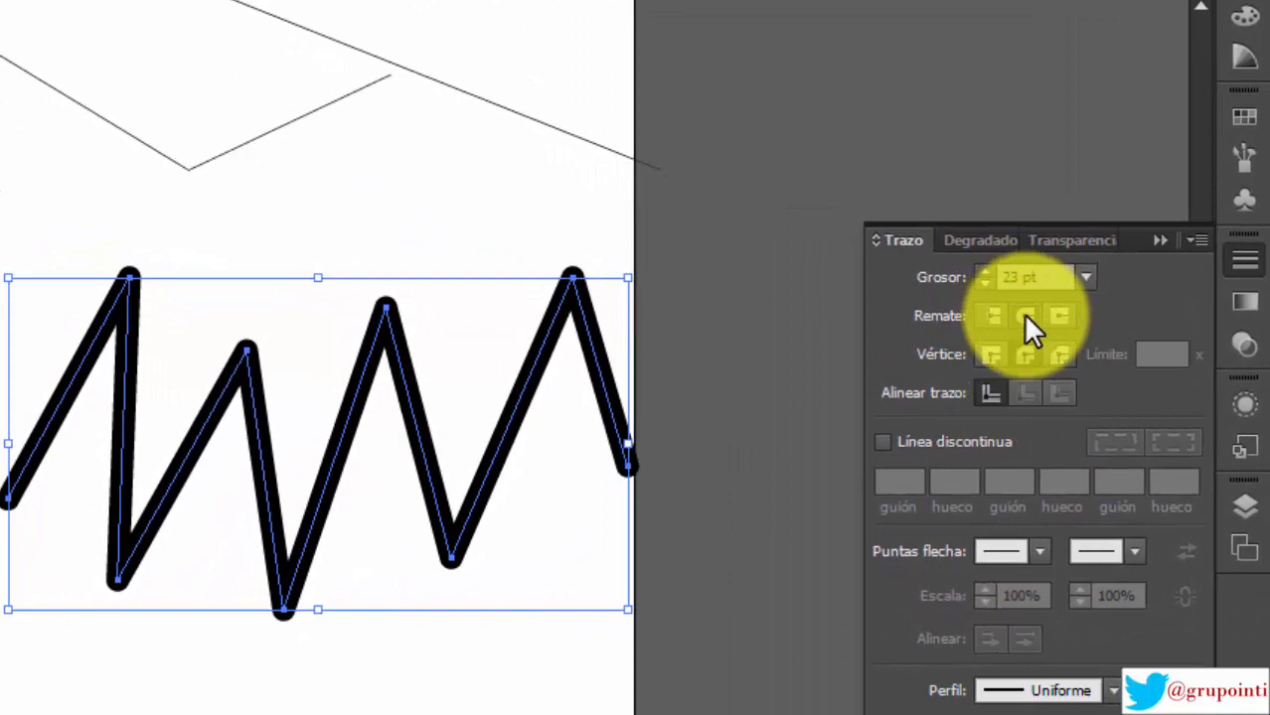
Step: Try Flecha 1 and Flecha 2 as the zigzag path's start arrowhead, and settle on Flecha 4
left_click(1034, 551)
left_click_drag(1037, 184, 1053, 77)
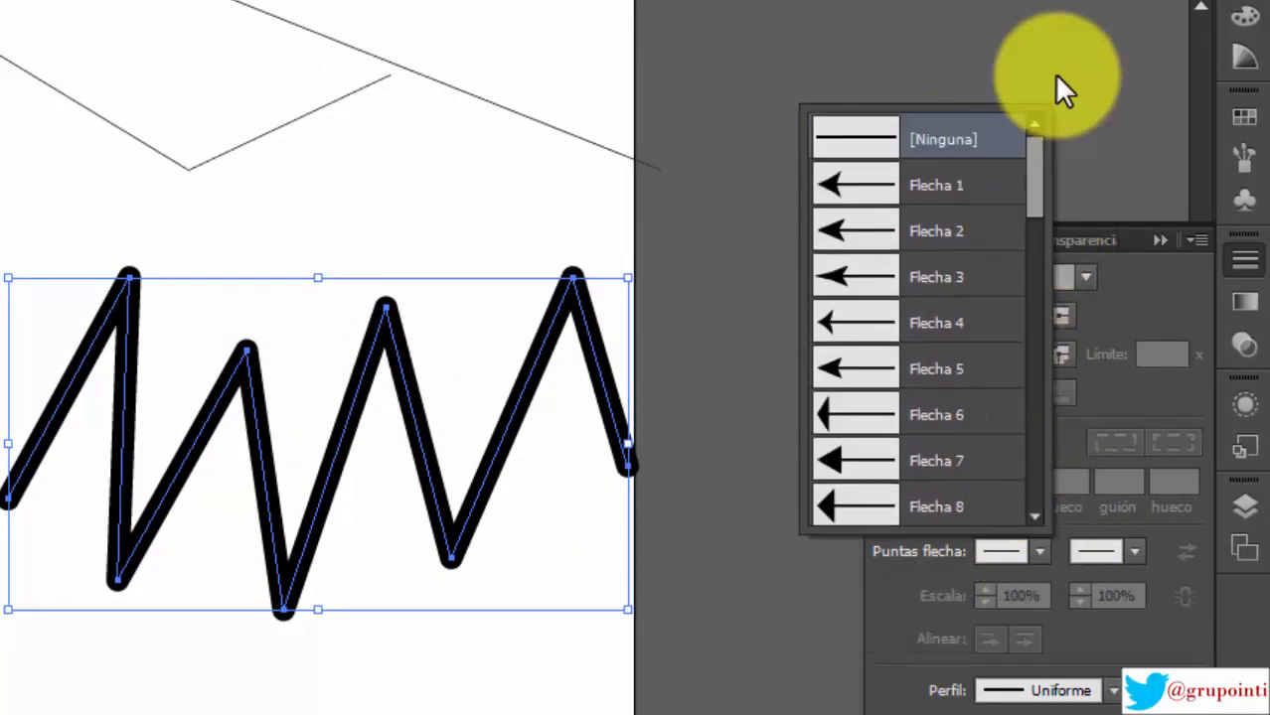
left_click(926, 186)
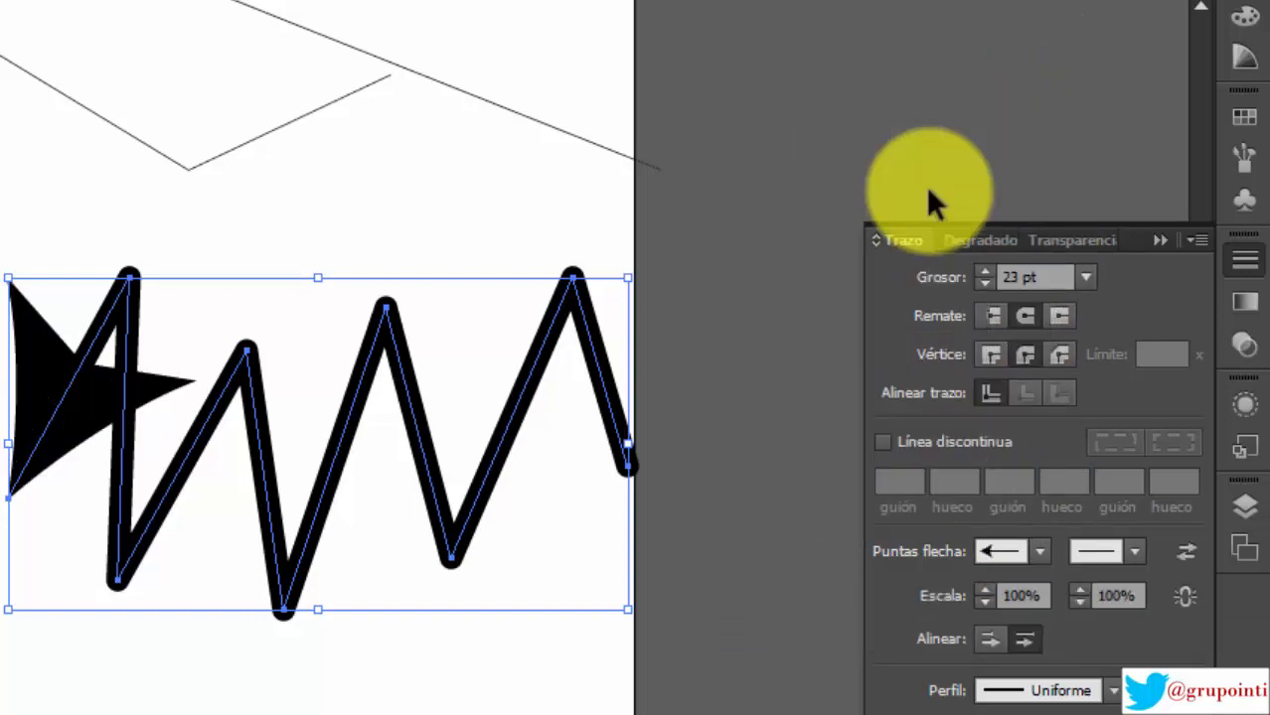
left_click(1040, 552)
left_click(867, 188)
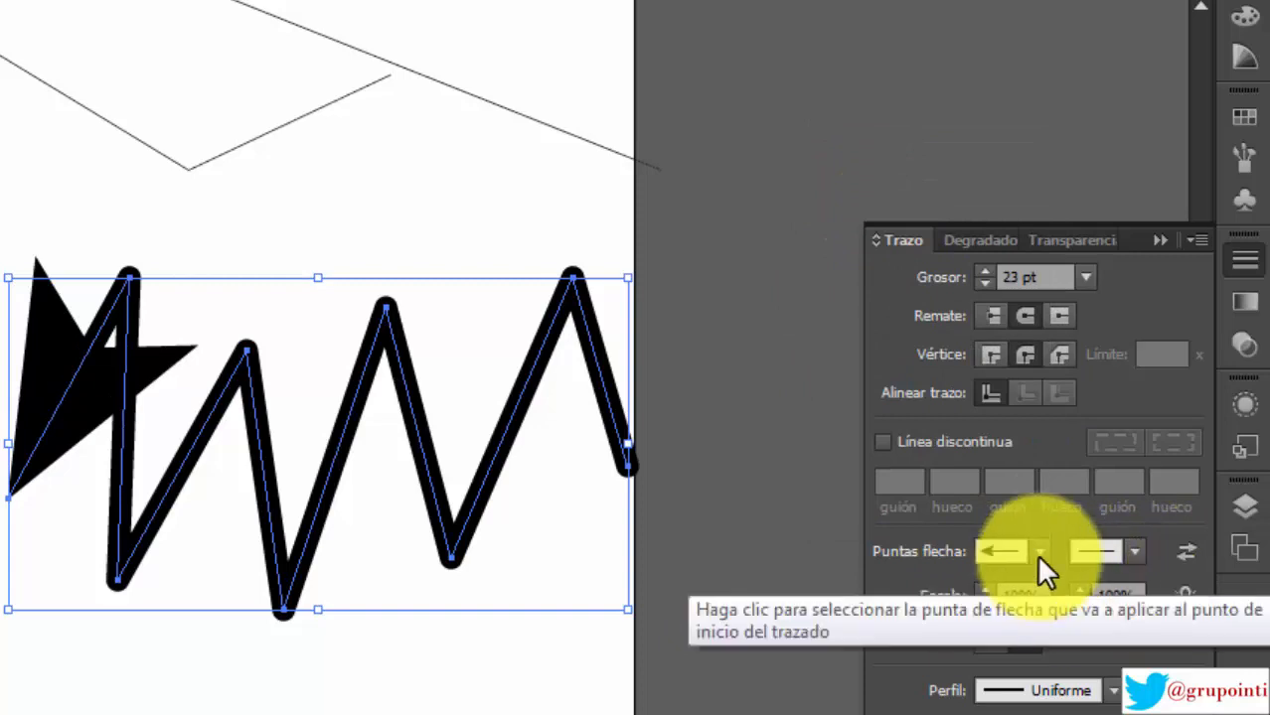
left_click(1037, 552)
left_click(894, 248)
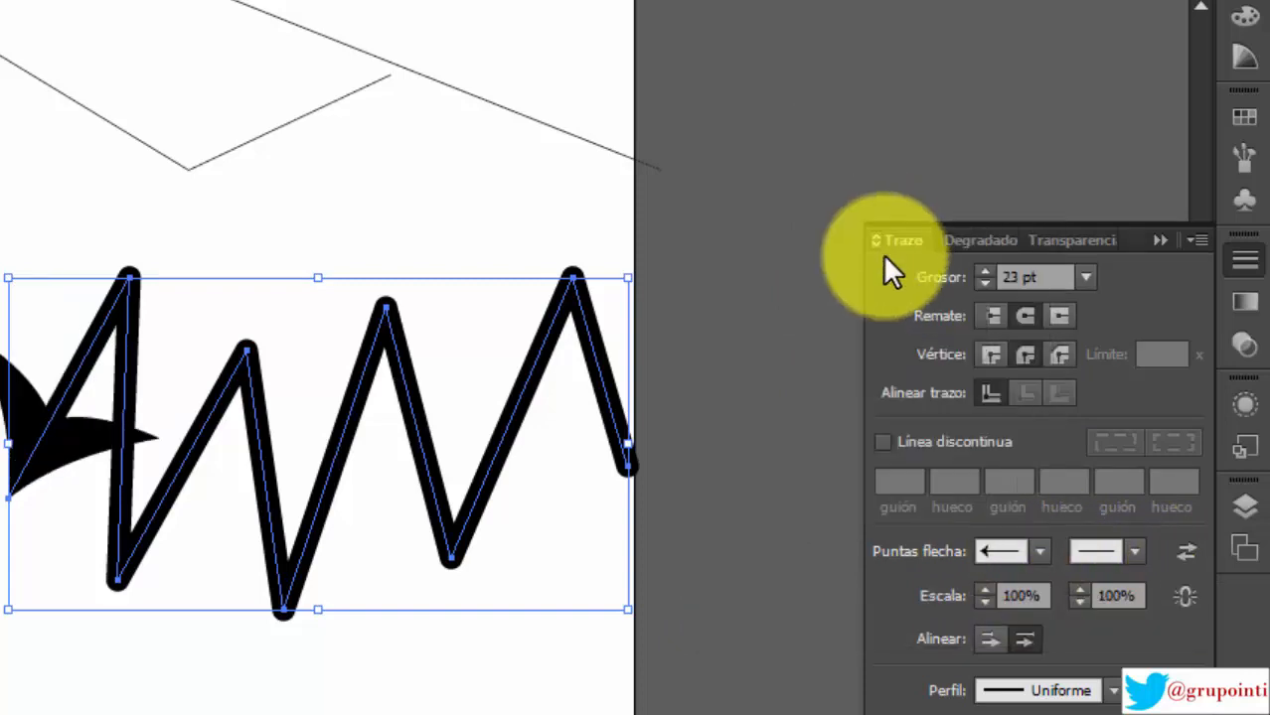
Step: Scale the zigzag path's start arrowhead to 61%
left_click(983, 602)
left_click(983, 602)
left_click(984, 602)
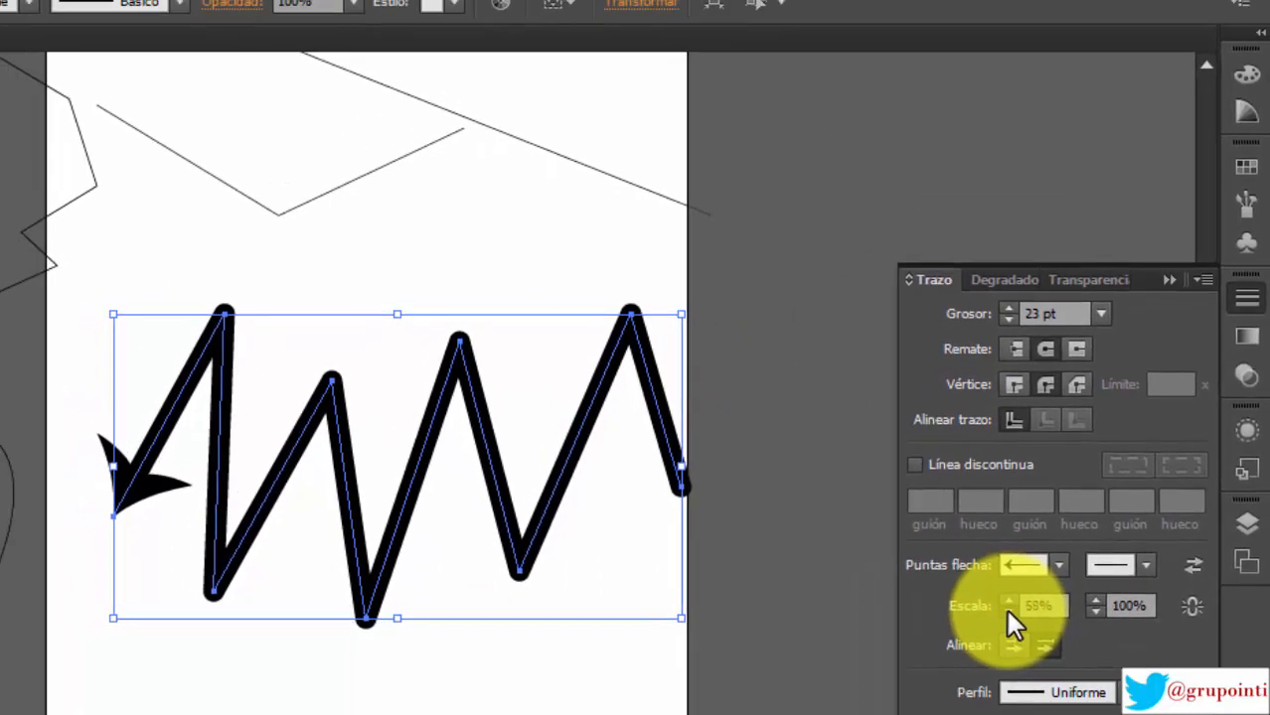
left_click(1006, 609)
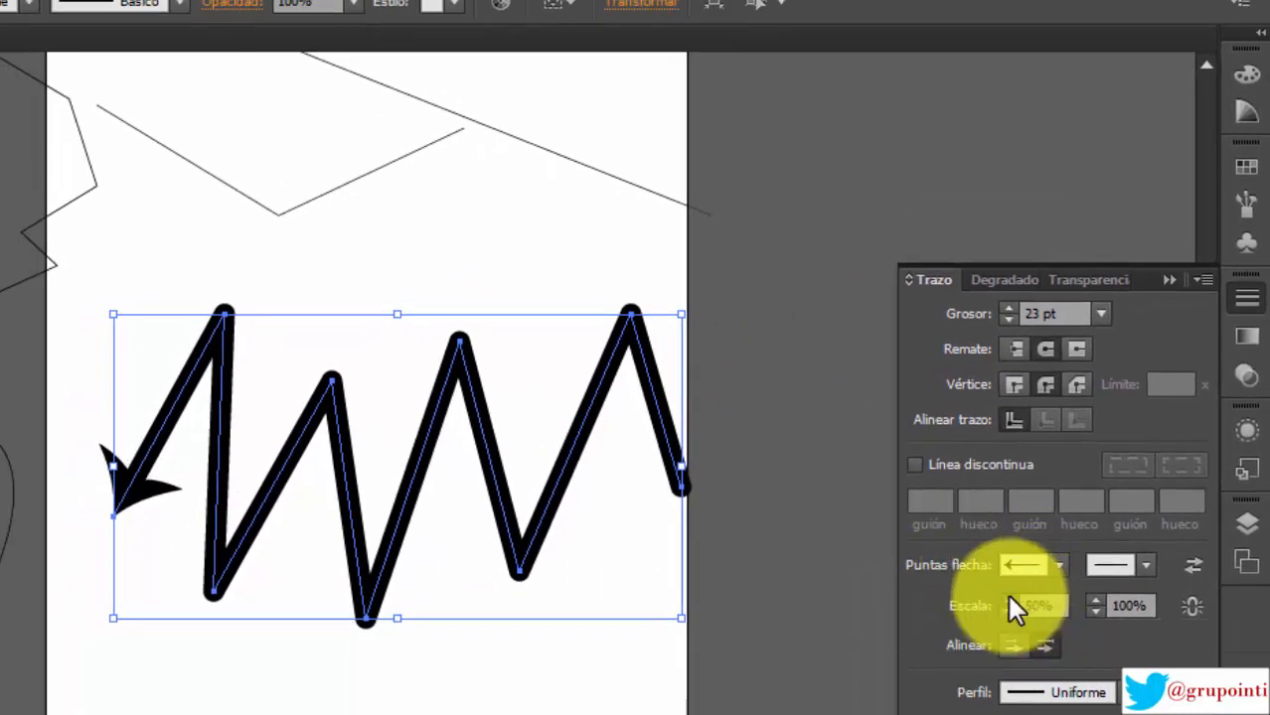
left_click(1007, 599)
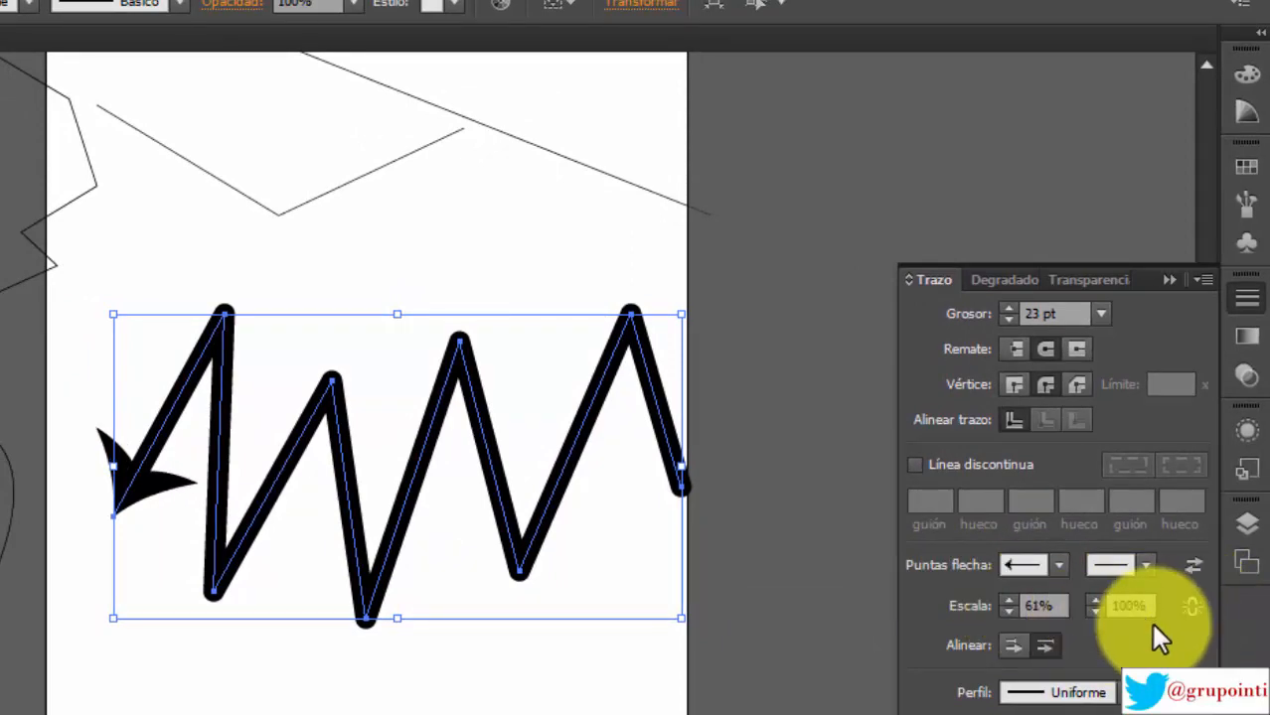
Step: Try Flecha 3 as the zigzag path's end arrowhead, and change it to Flecha 4
left_click(1143, 564)
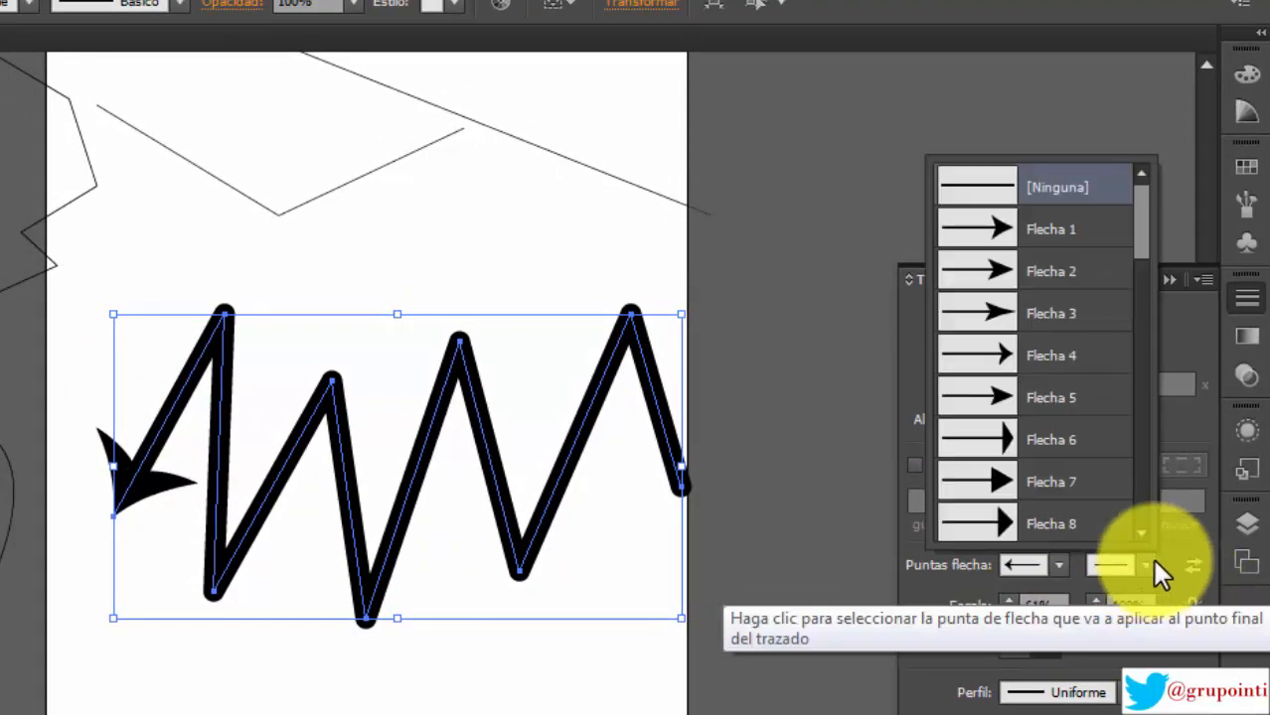
left_click(1015, 309)
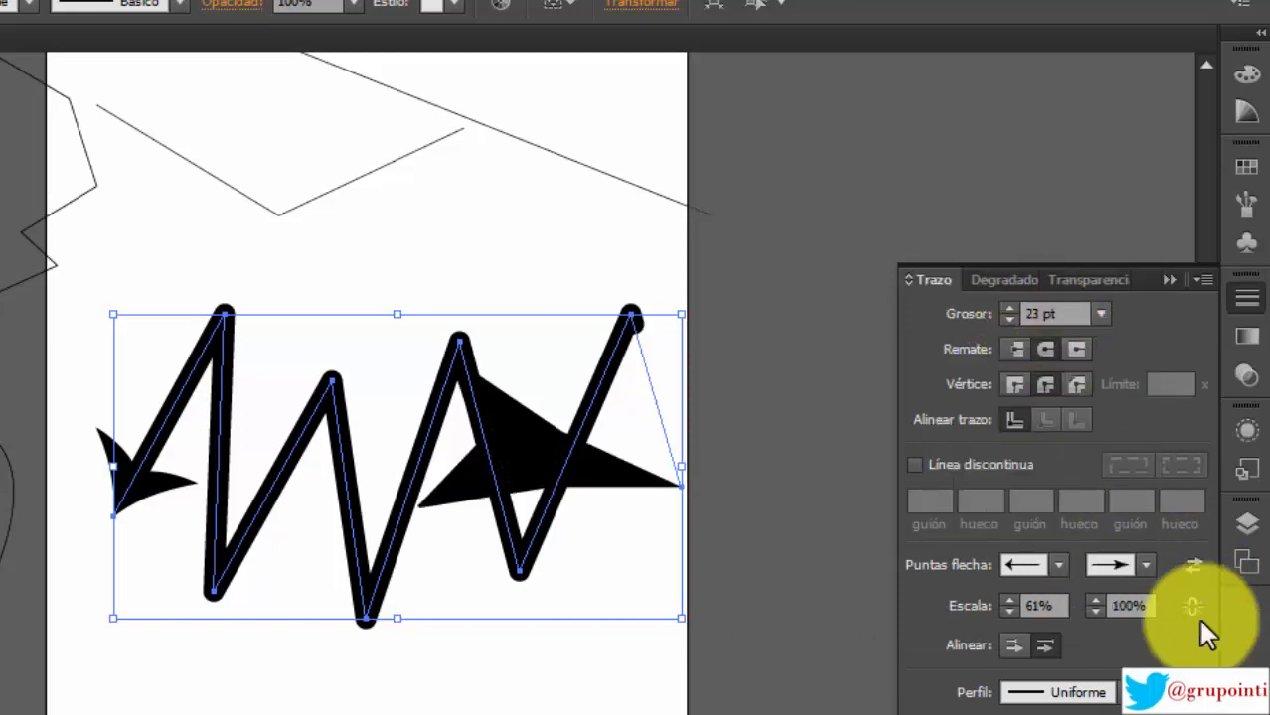
left_click(1142, 562)
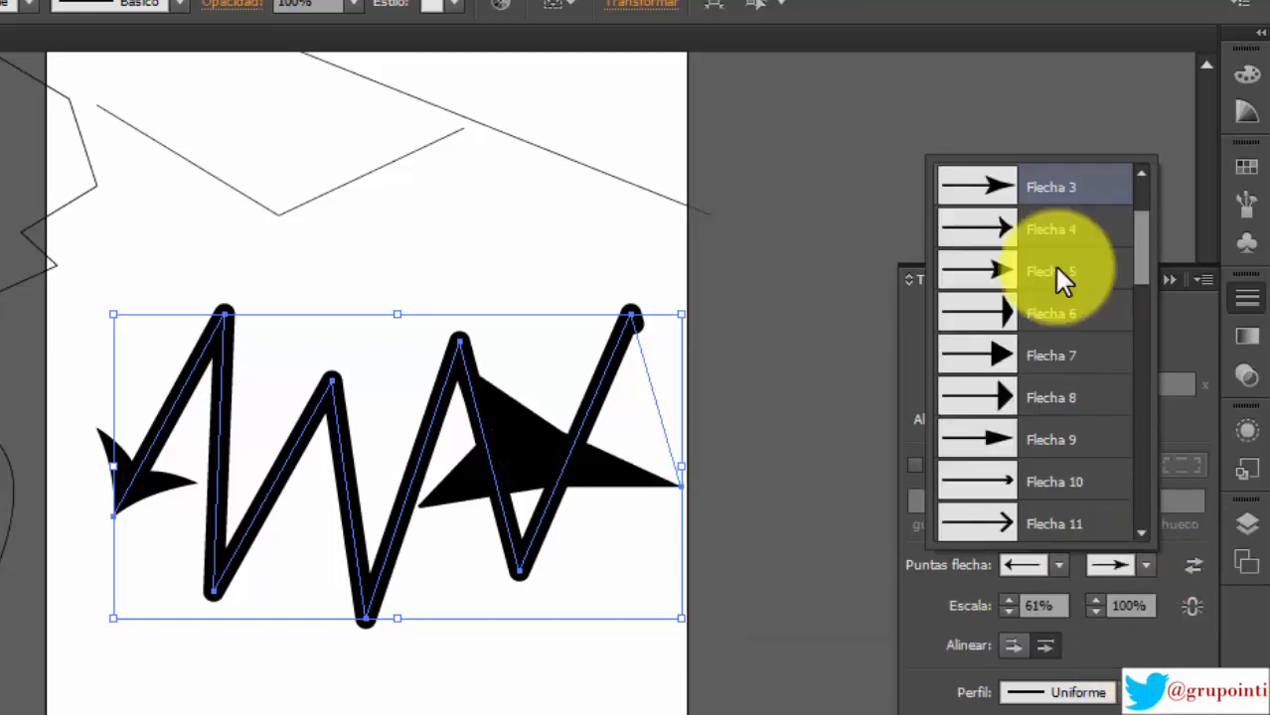
left_click(1035, 223)
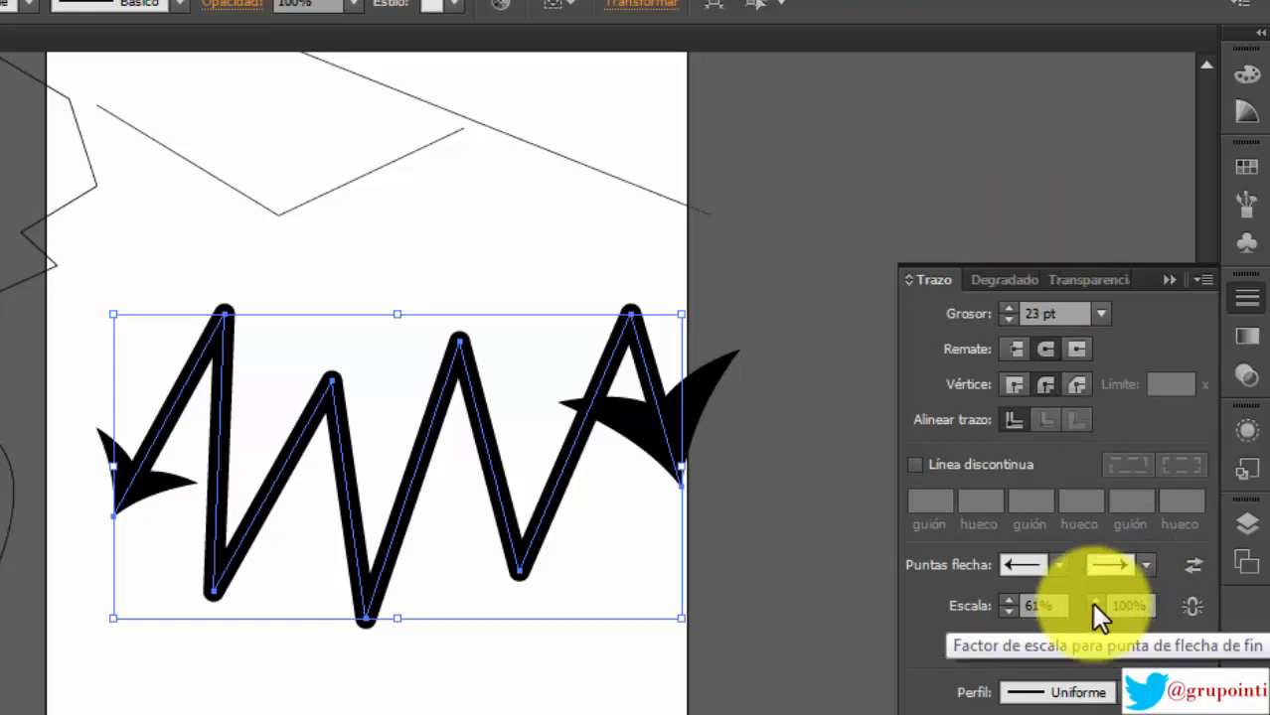
Step: Link the start and end arrowhead scales and reduce them together to 38% and 63%
left_click(1192, 606)
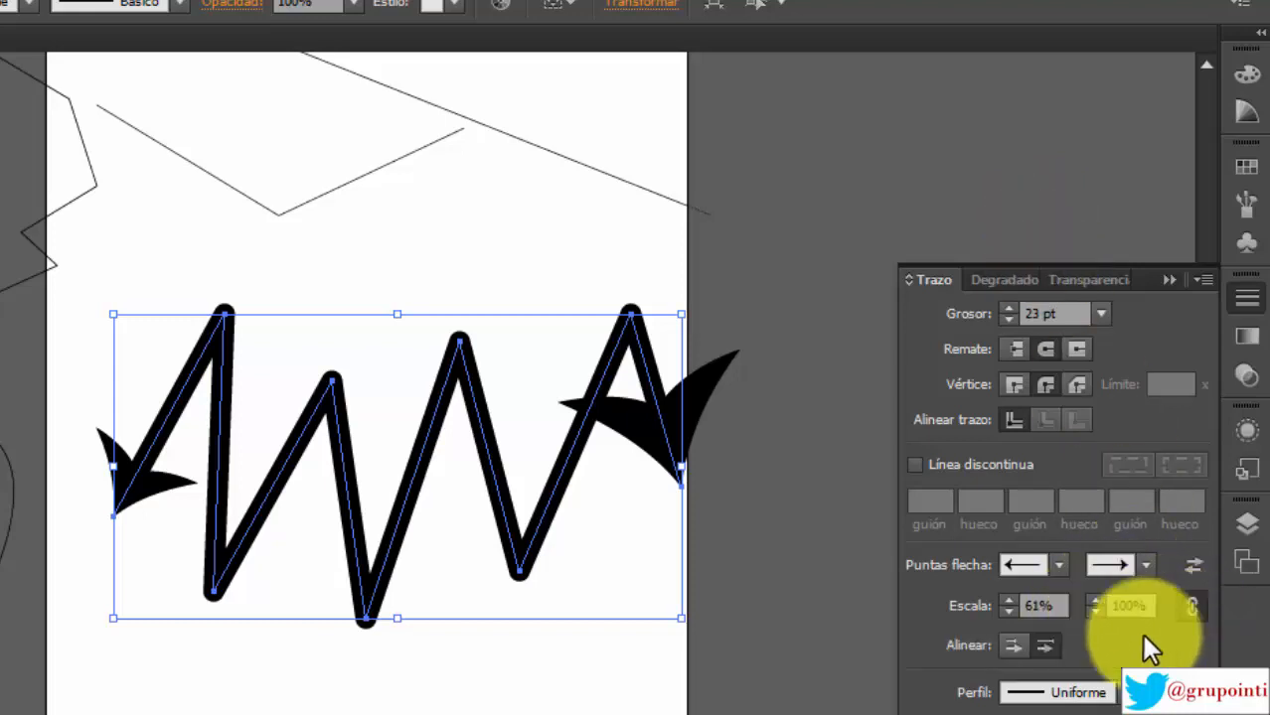
left_click(1094, 612)
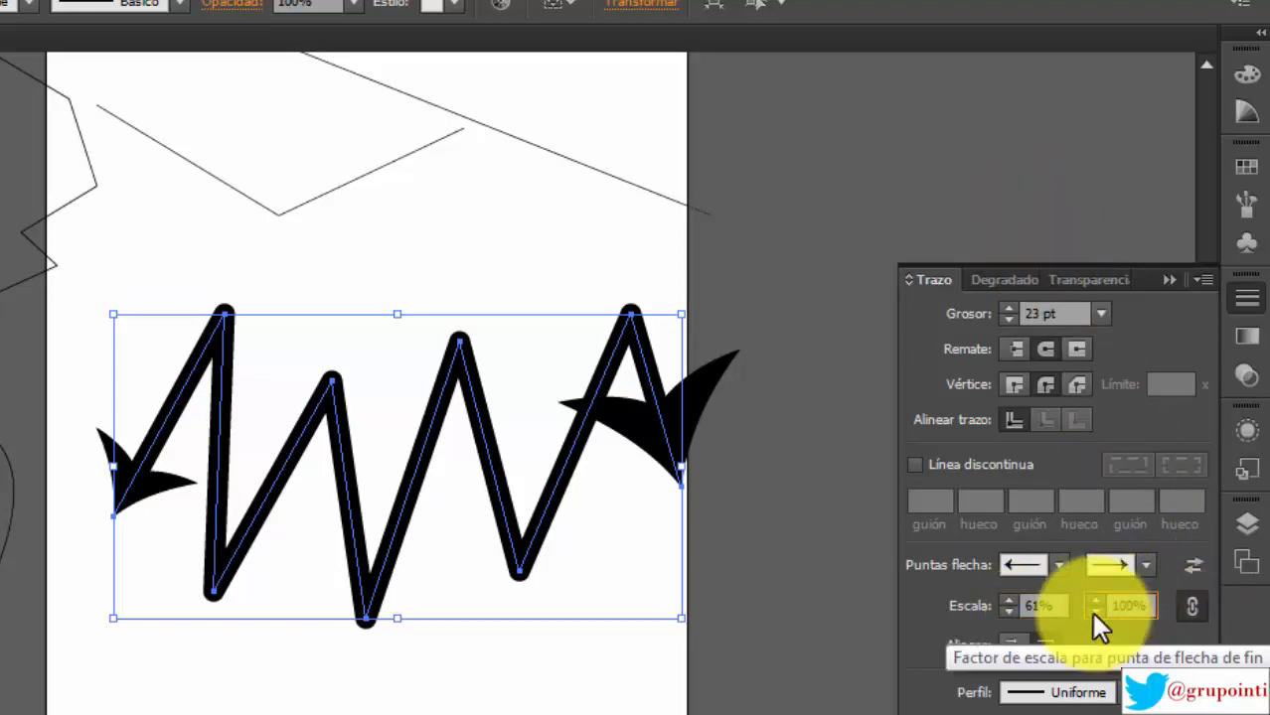
left_click(1094, 612)
left_click(1094, 612)
left_click(1092, 611)
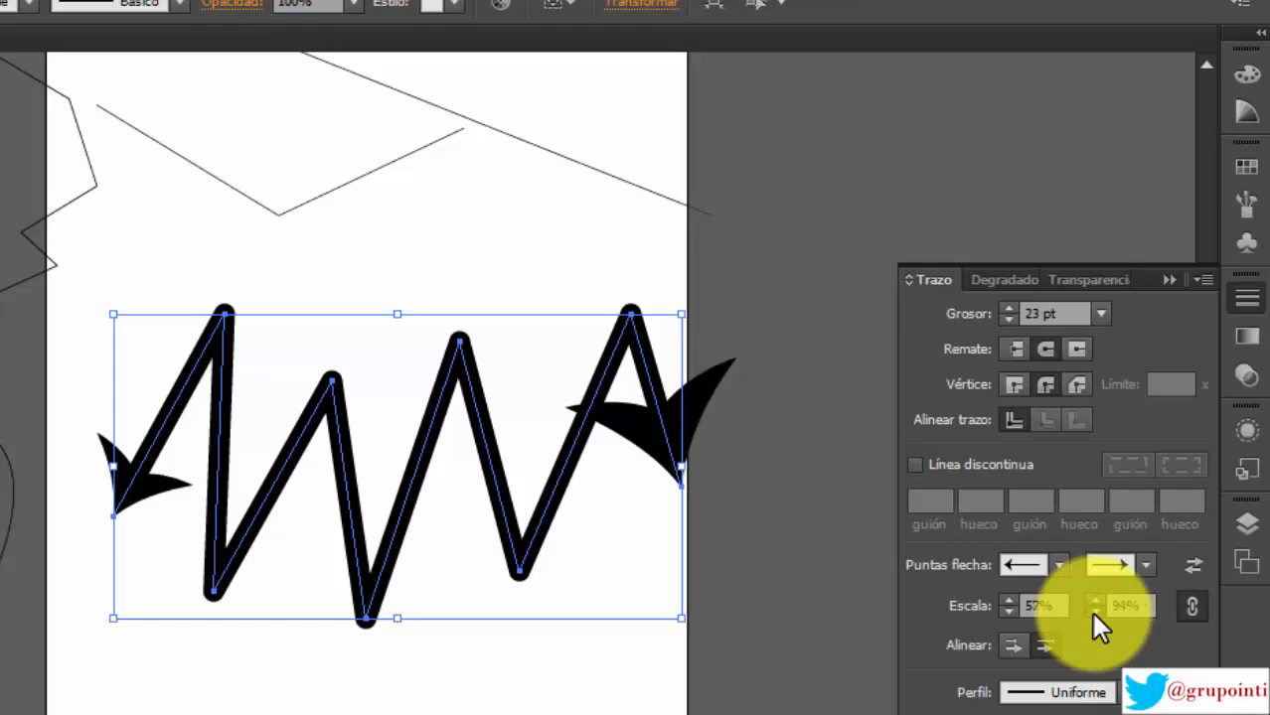
left_click(1092, 612)
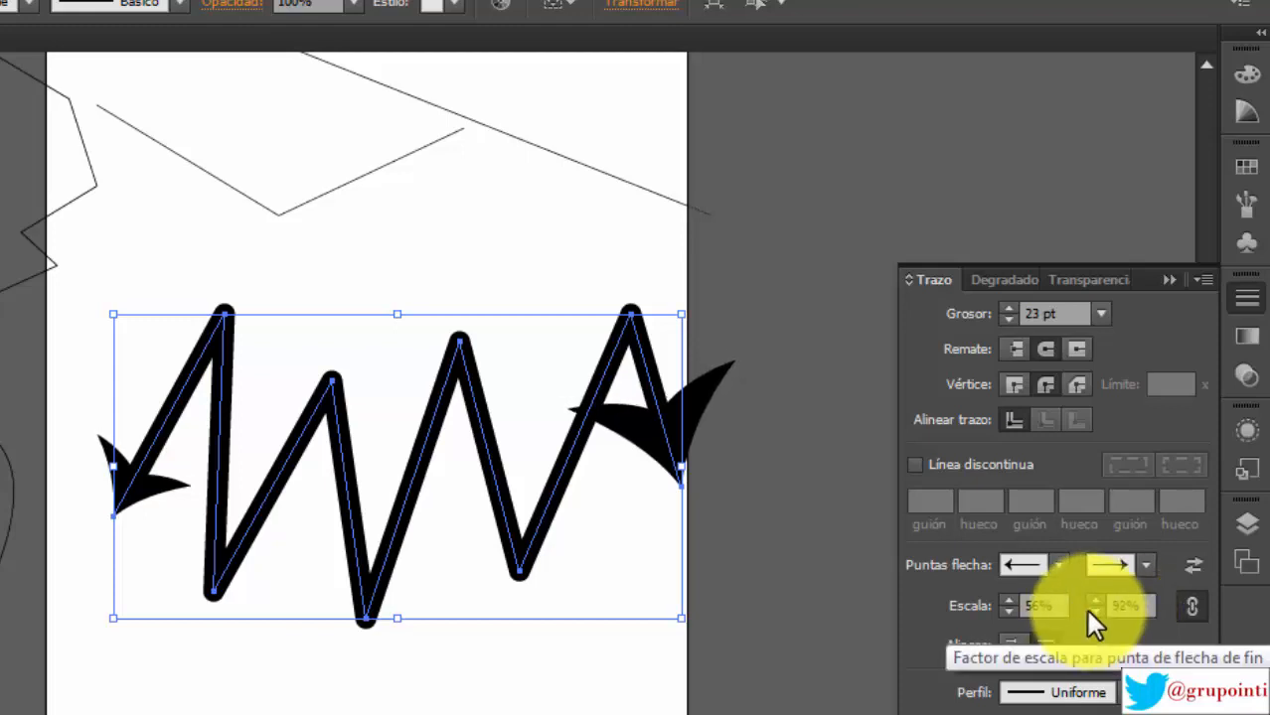
left_click(1093, 613)
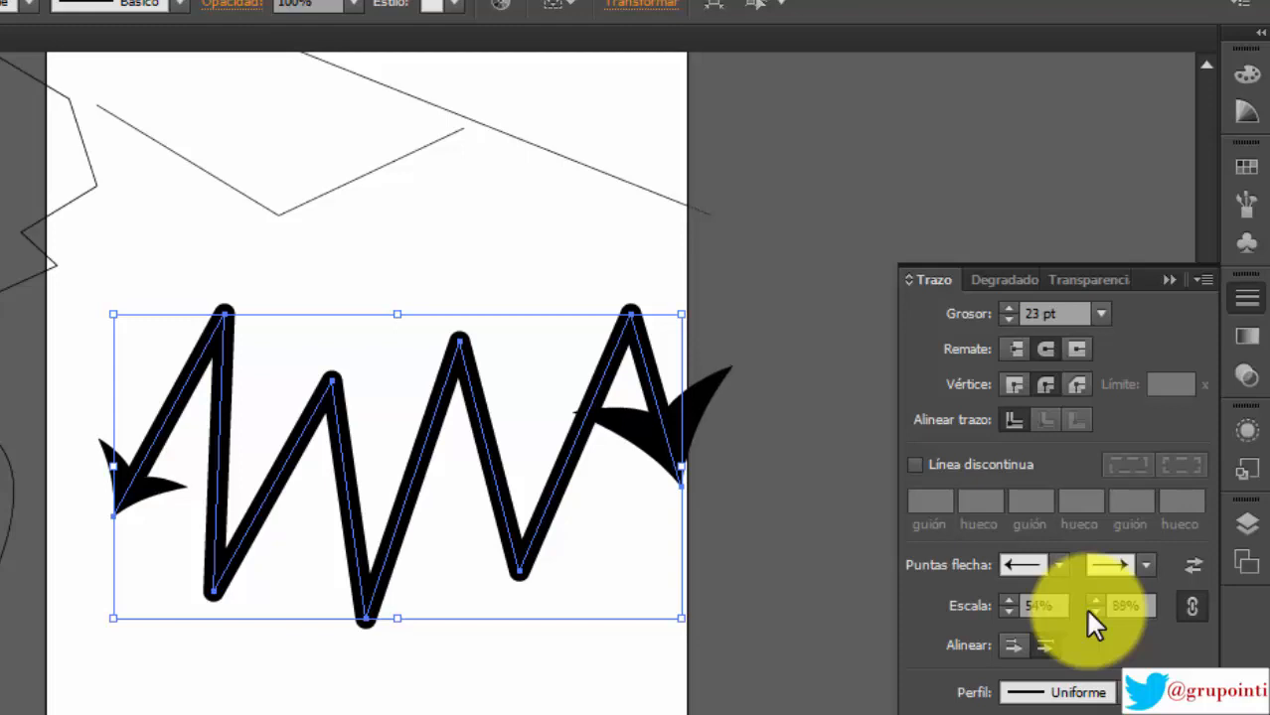
left_click(1093, 612)
left_click(1093, 612)
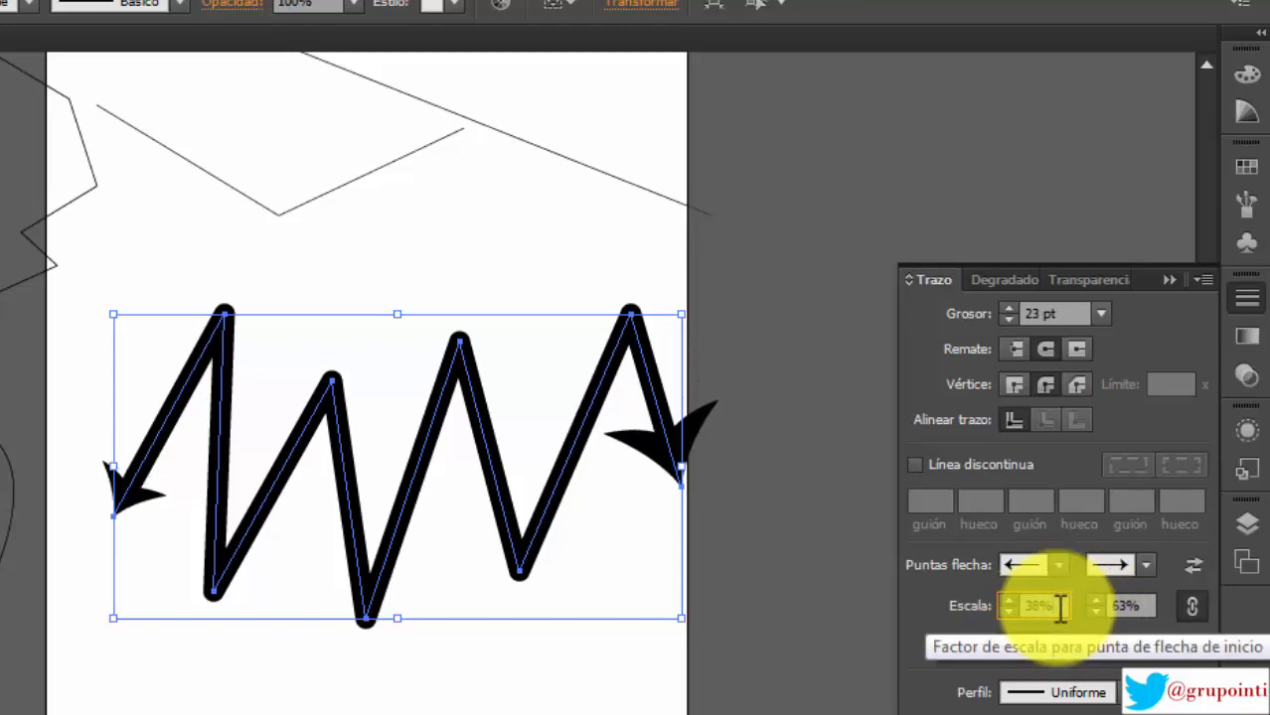
Step: With the scales linked, set the start arrowhead's scale to 100%, and the end arrowhead's scale to 100%
type("10")
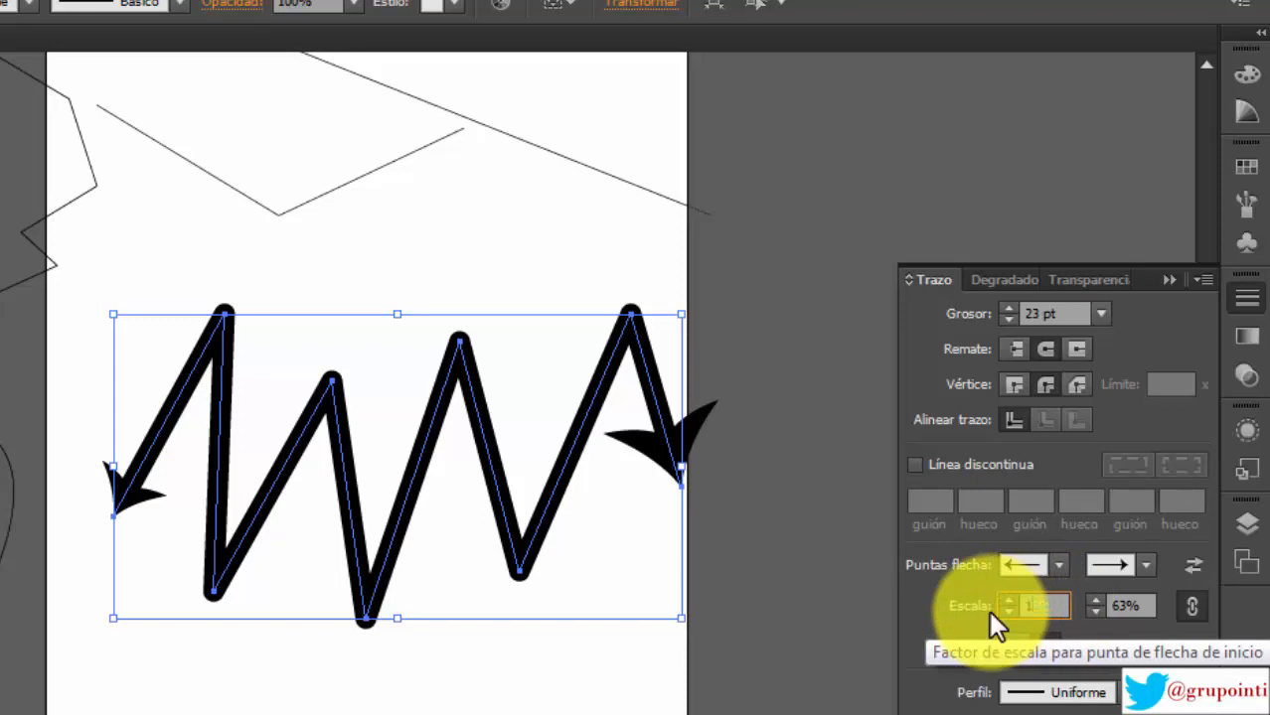
type("0")
left_click(1150, 608)
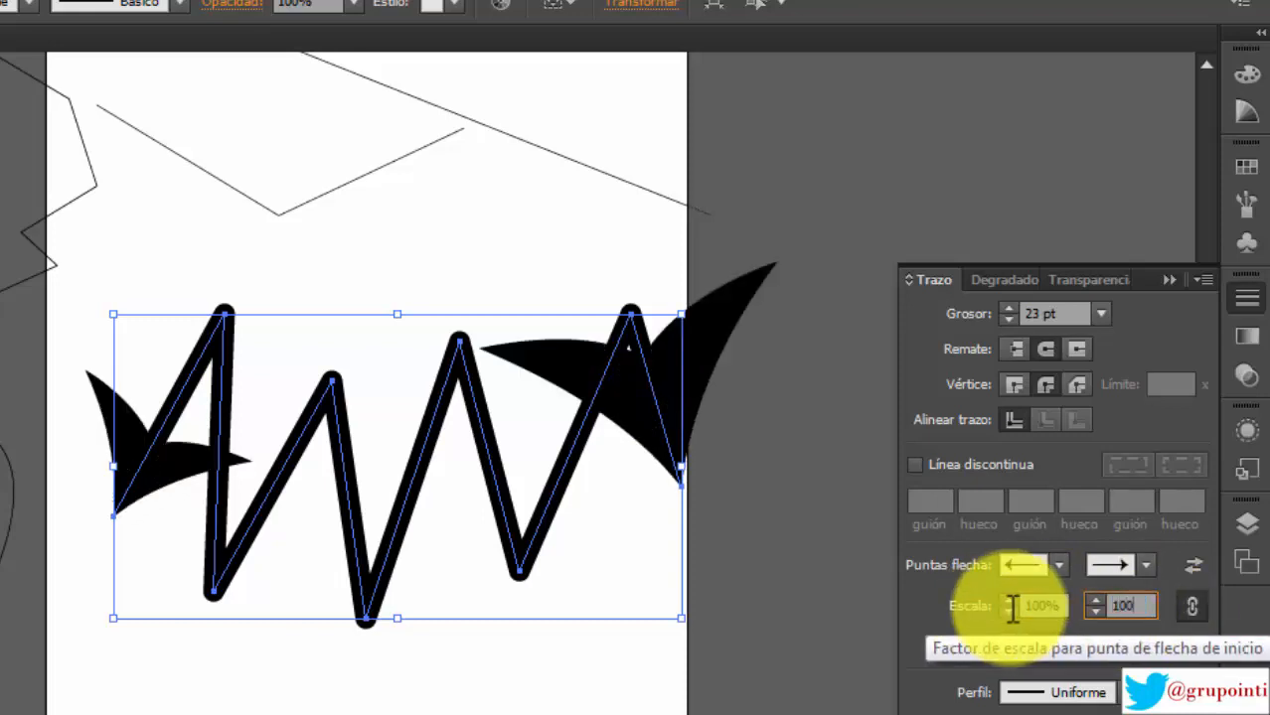
key("Return")
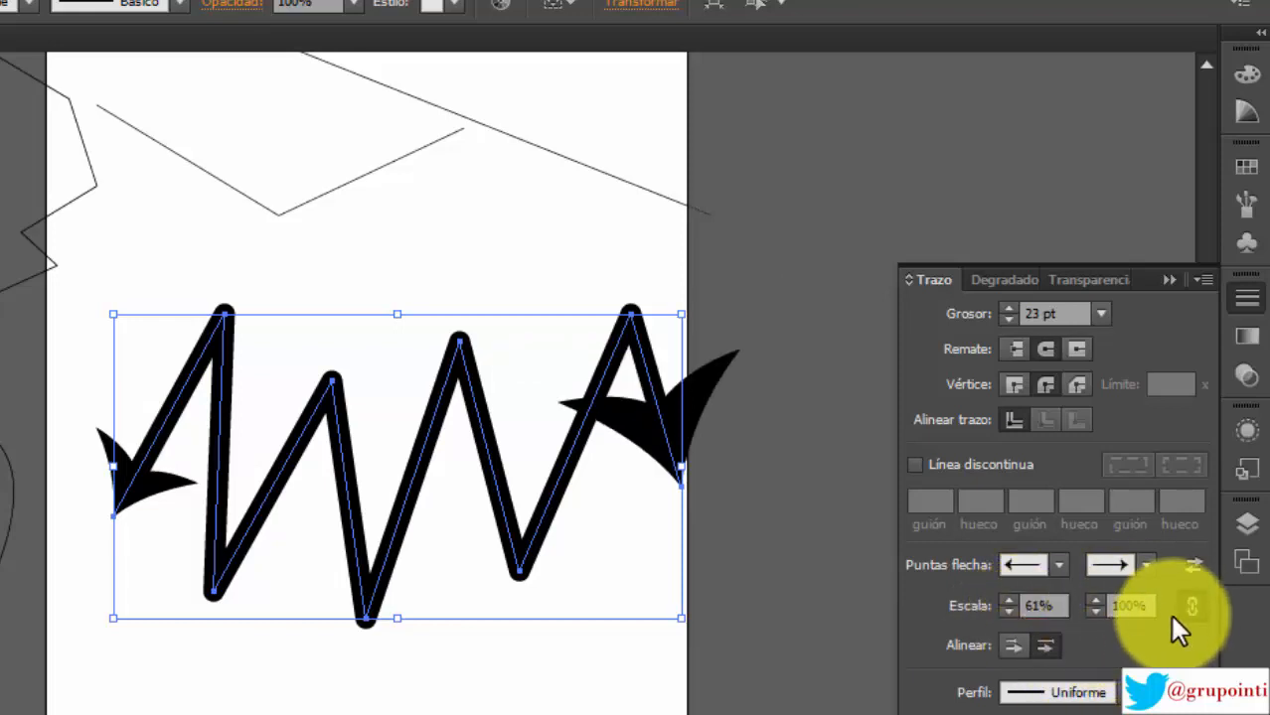
Step: With the arrowhead scales unlinked, set the start arrowhead's scale to 100%, and link both scales again
left_click(1043, 606)
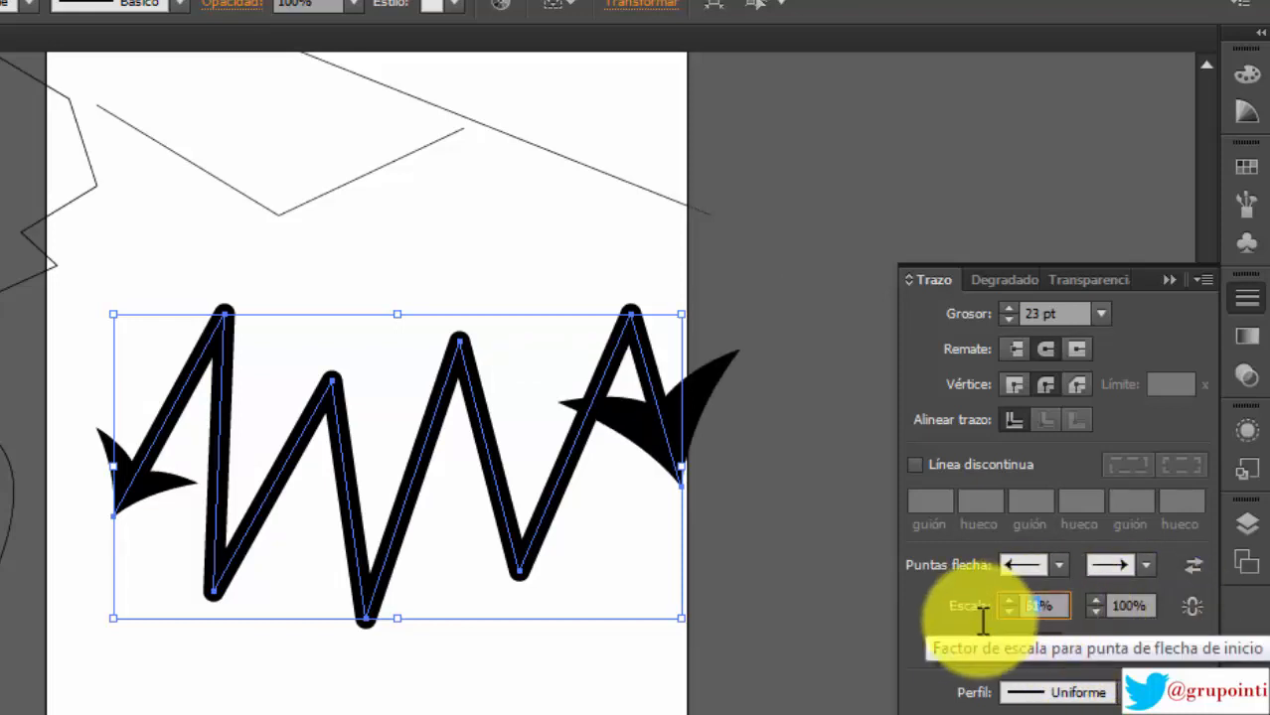
key("Return")
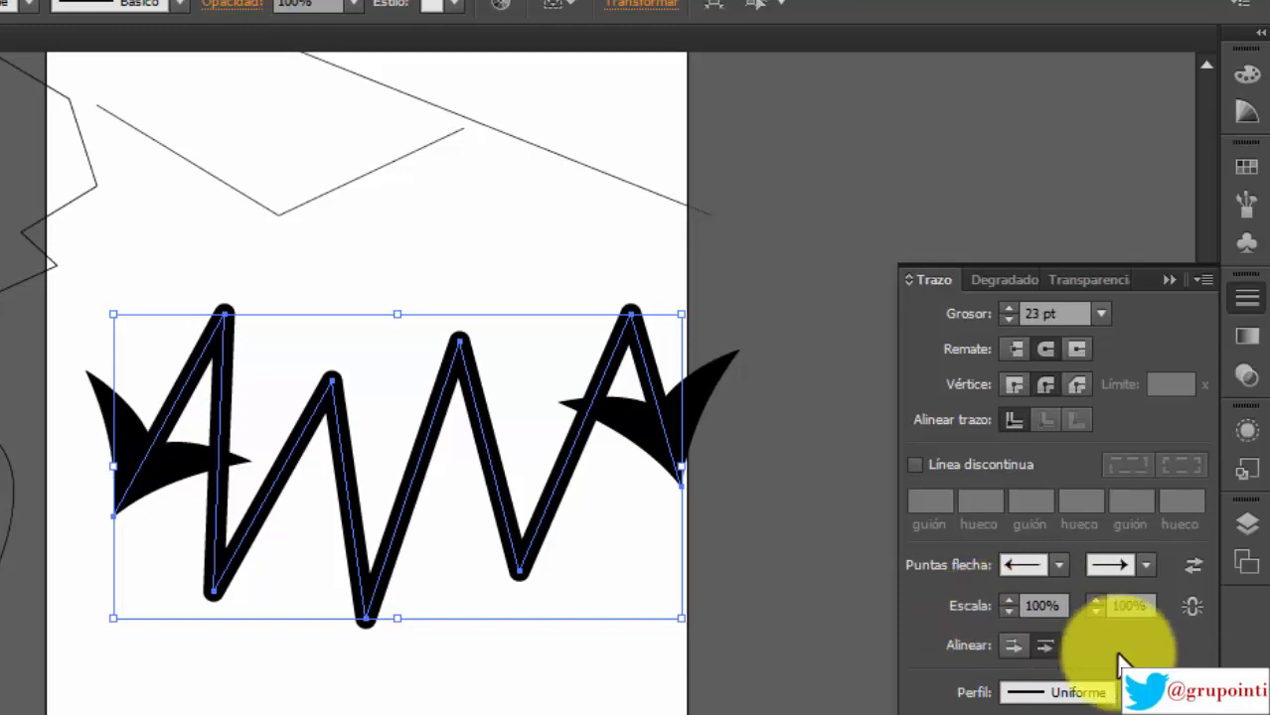
left_click(1194, 613)
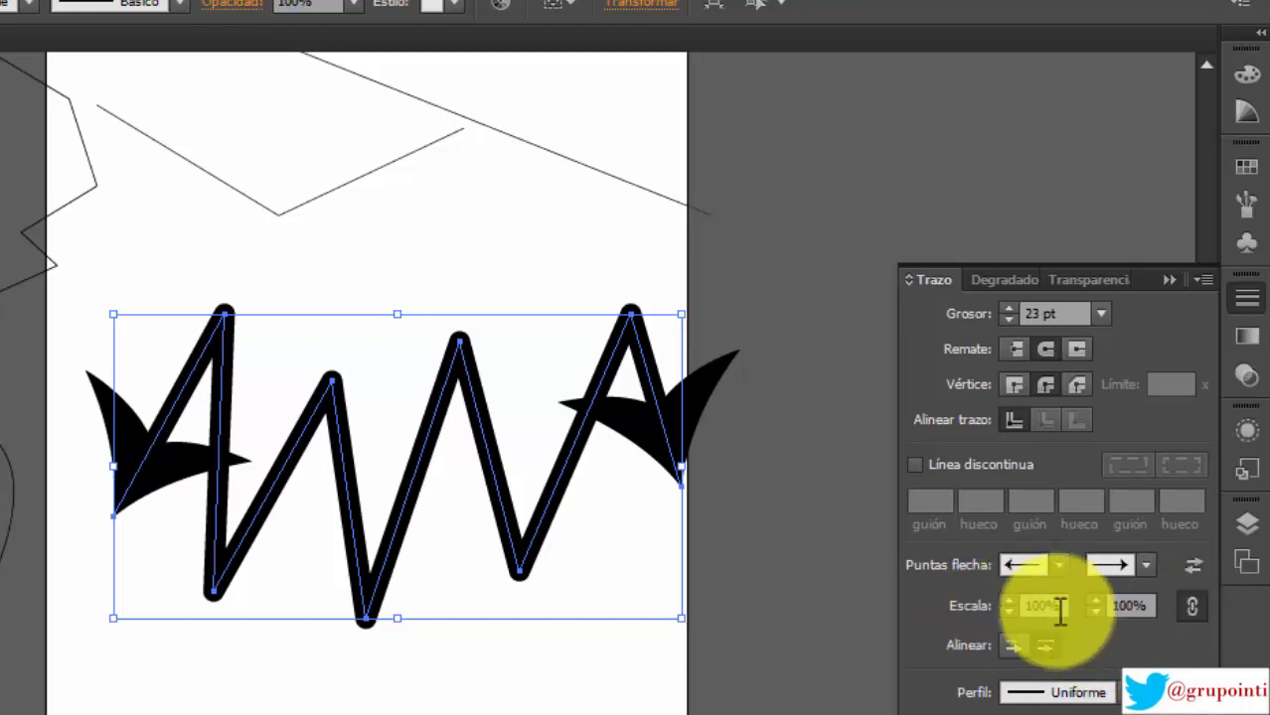
Step: Reduce both linked arrowhead scales to 52%, try extending the tips beyond the path's ends, and place the tips at the ends
left_click(1006, 611)
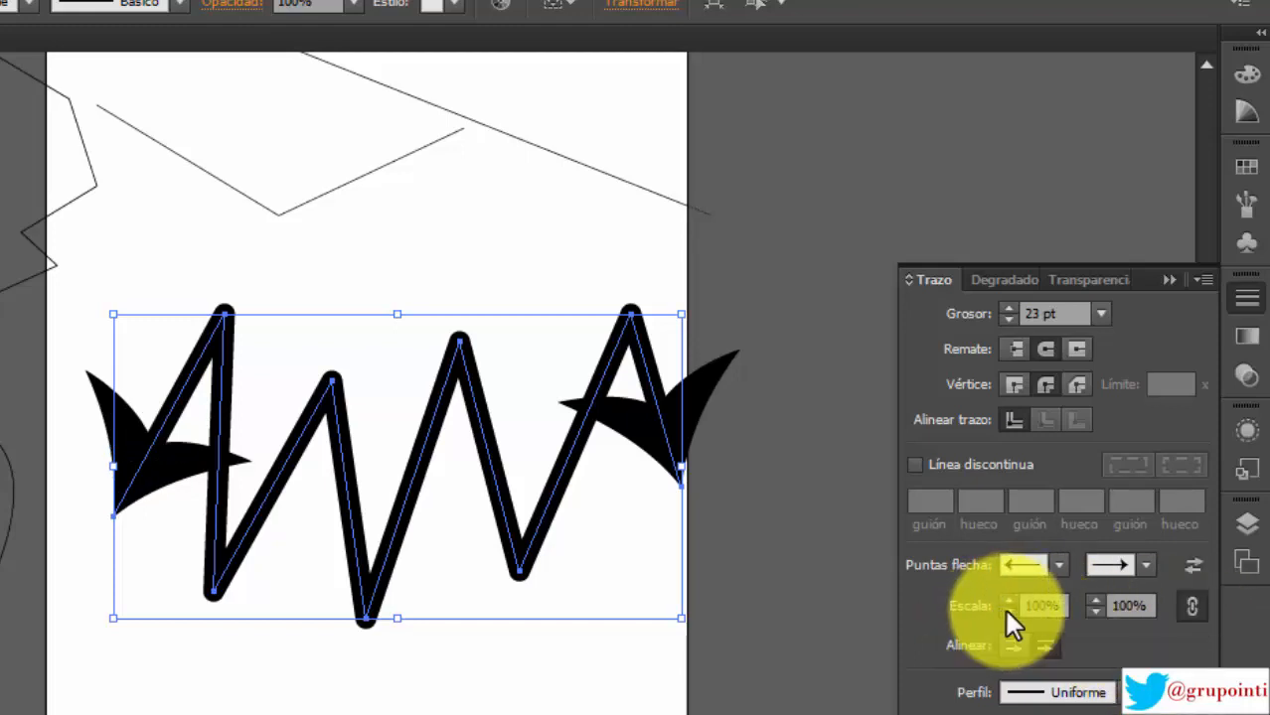
left_click_drag(1006, 612, 1007, 612)
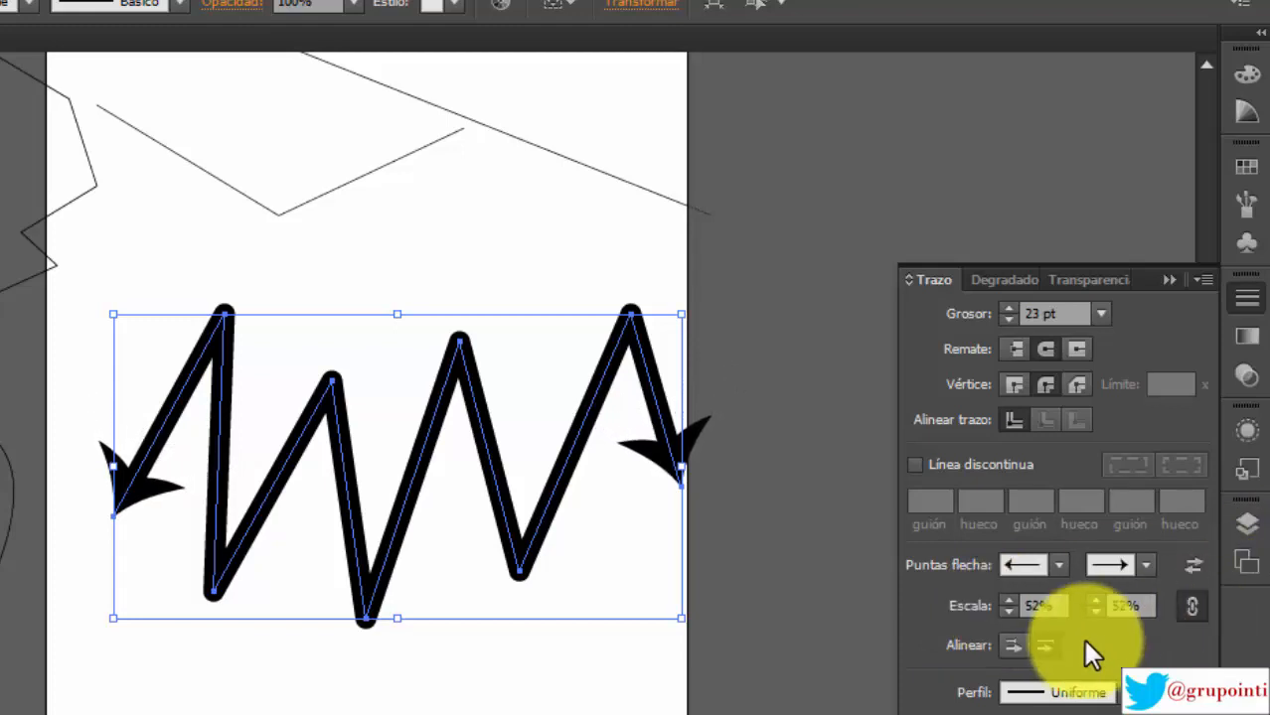
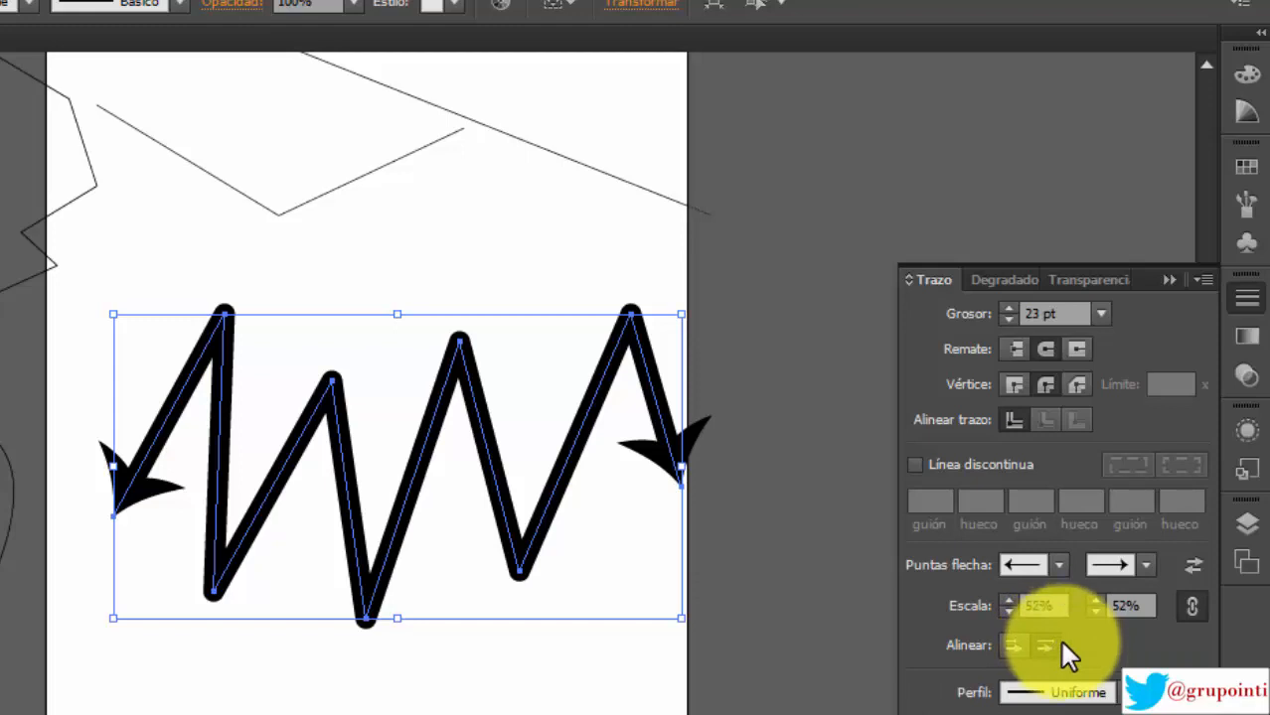
left_click(1009, 643)
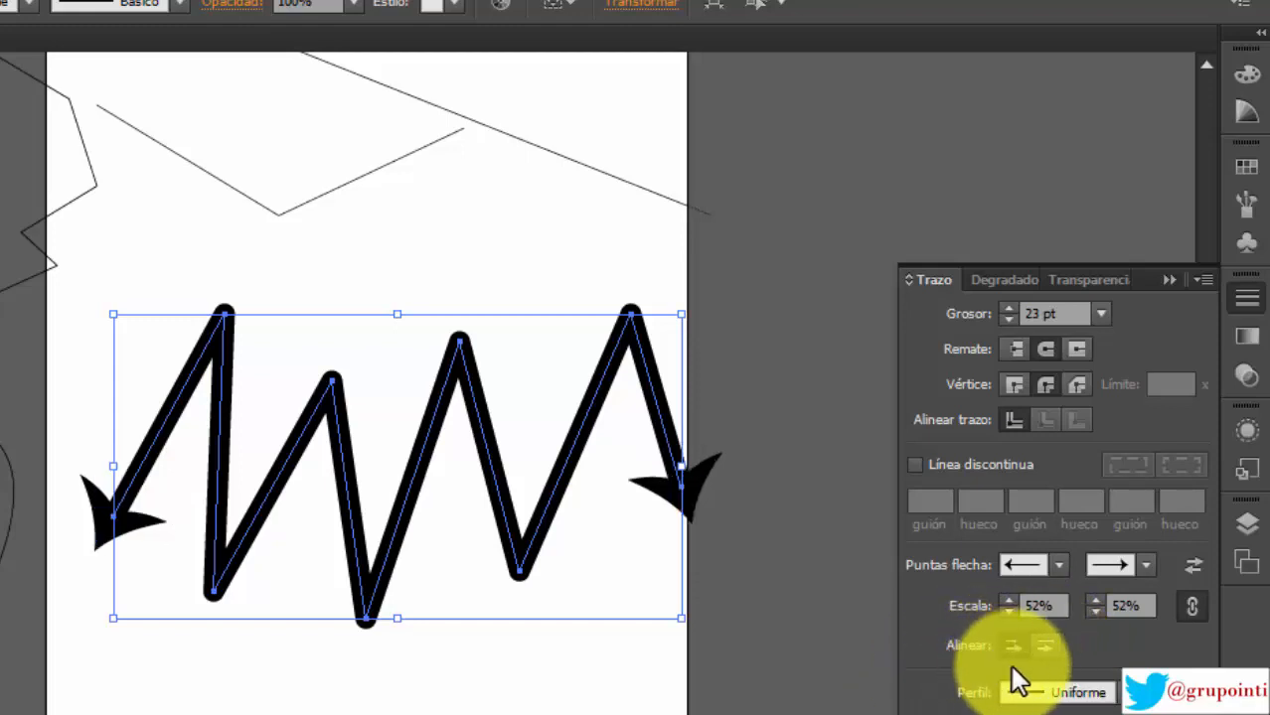
left_click(1040, 649)
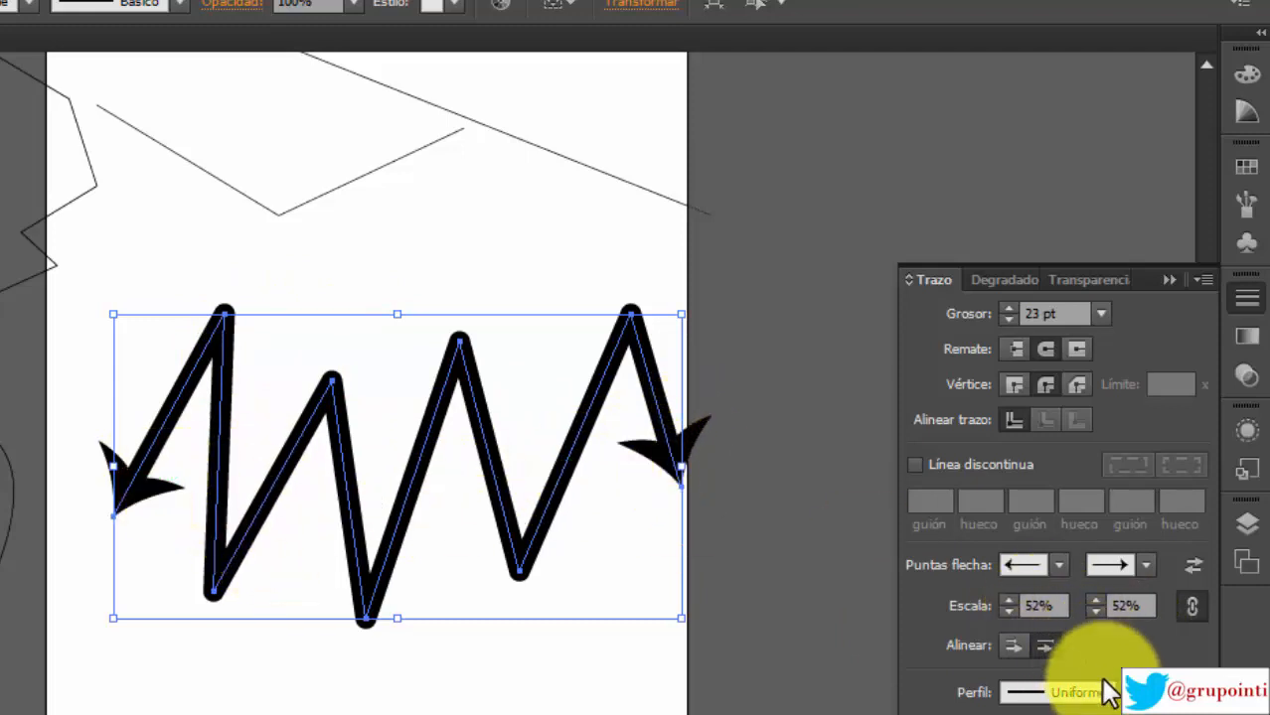
key("ctrl+shift+a")
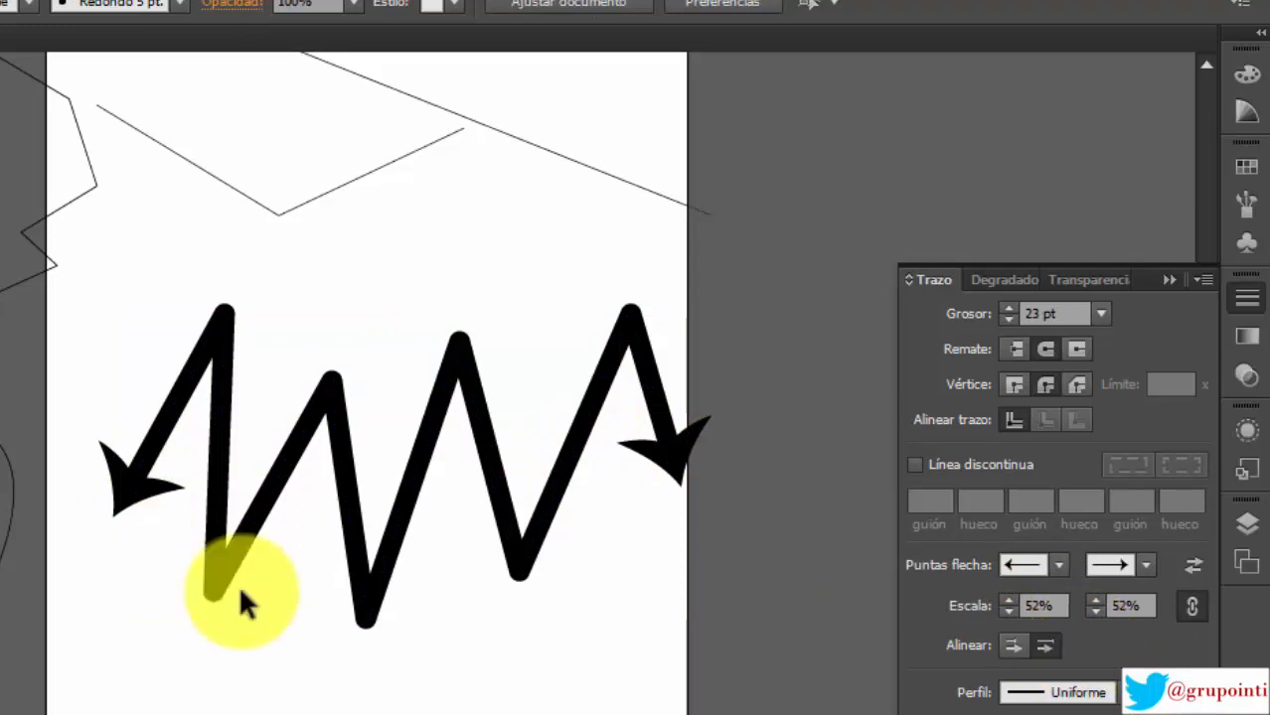
Step: Try the lens-shaped, double-lens and tapered teardrop variable-width profiles on the zigzag path's stroke
left_click(497, 454)
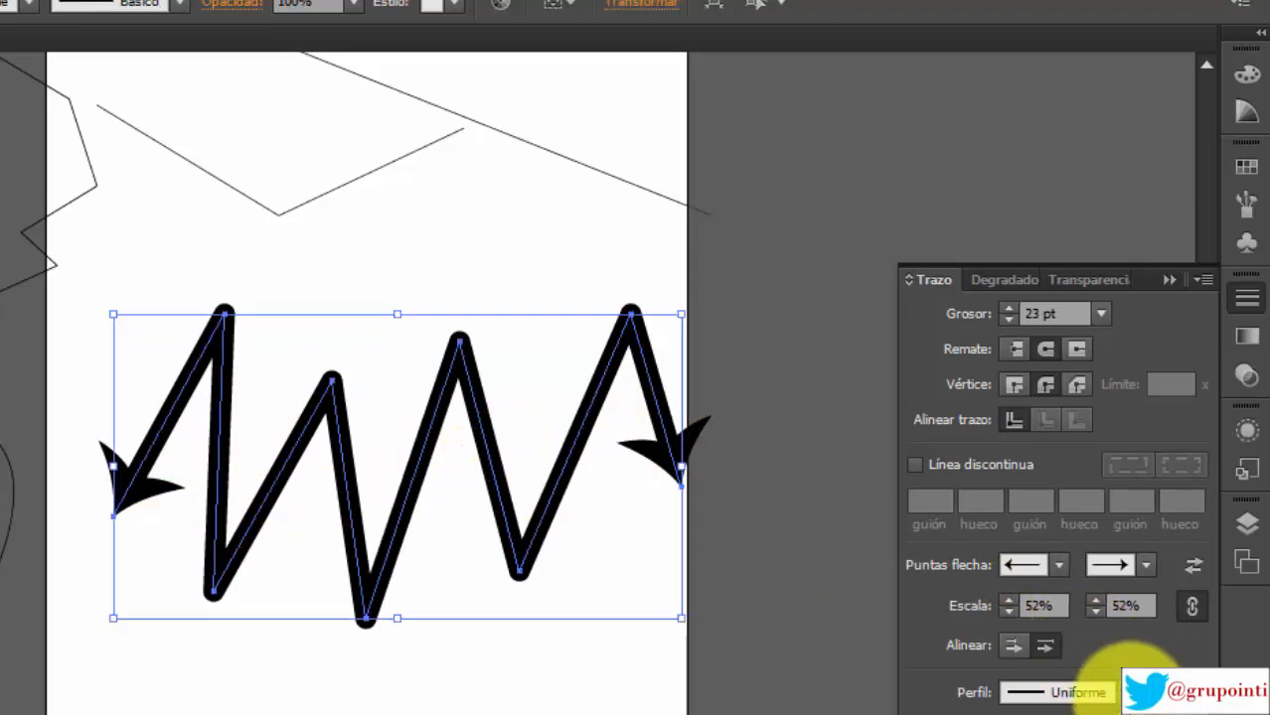
left_click(1129, 690)
left_click(1025, 415)
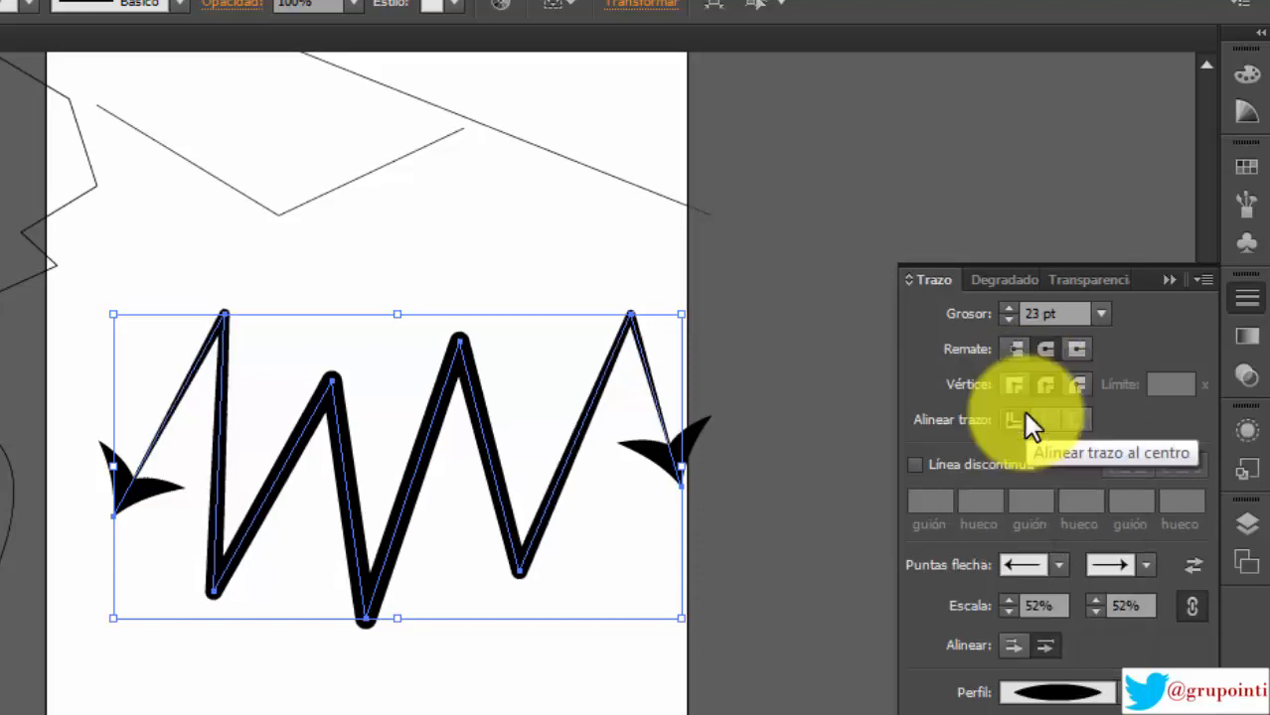
left_click(1083, 691)
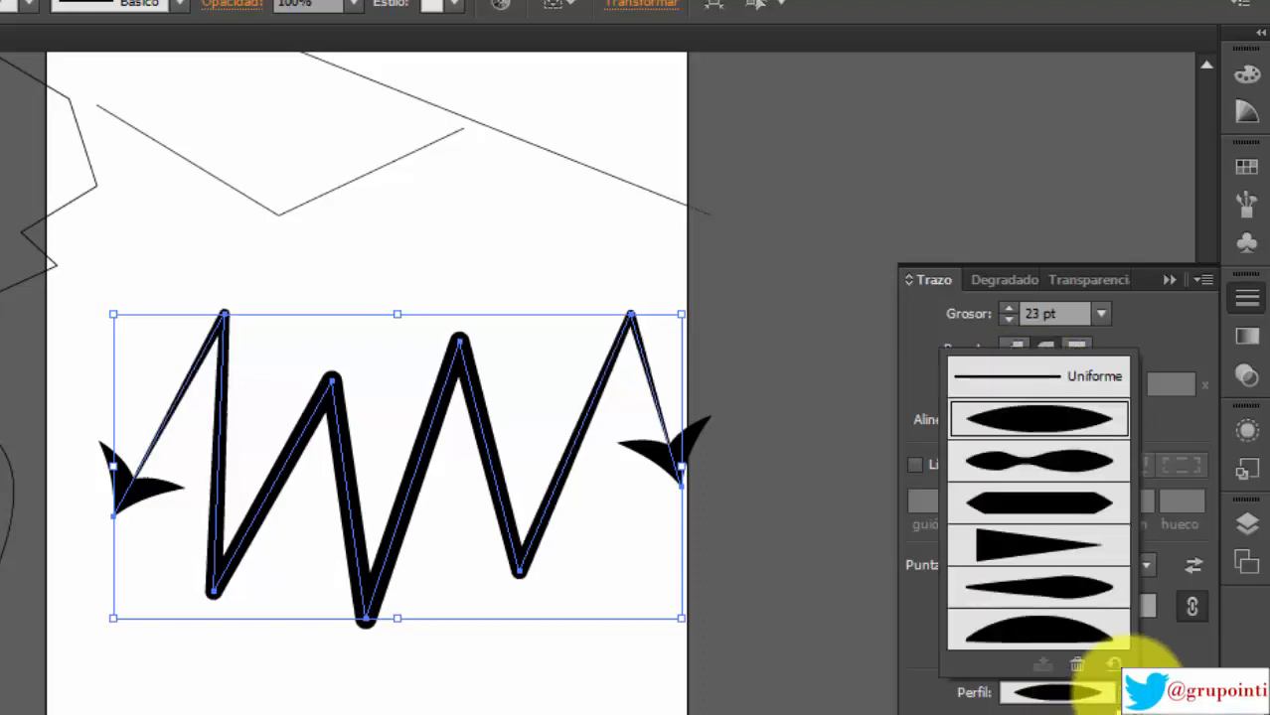
left_click(1042, 470)
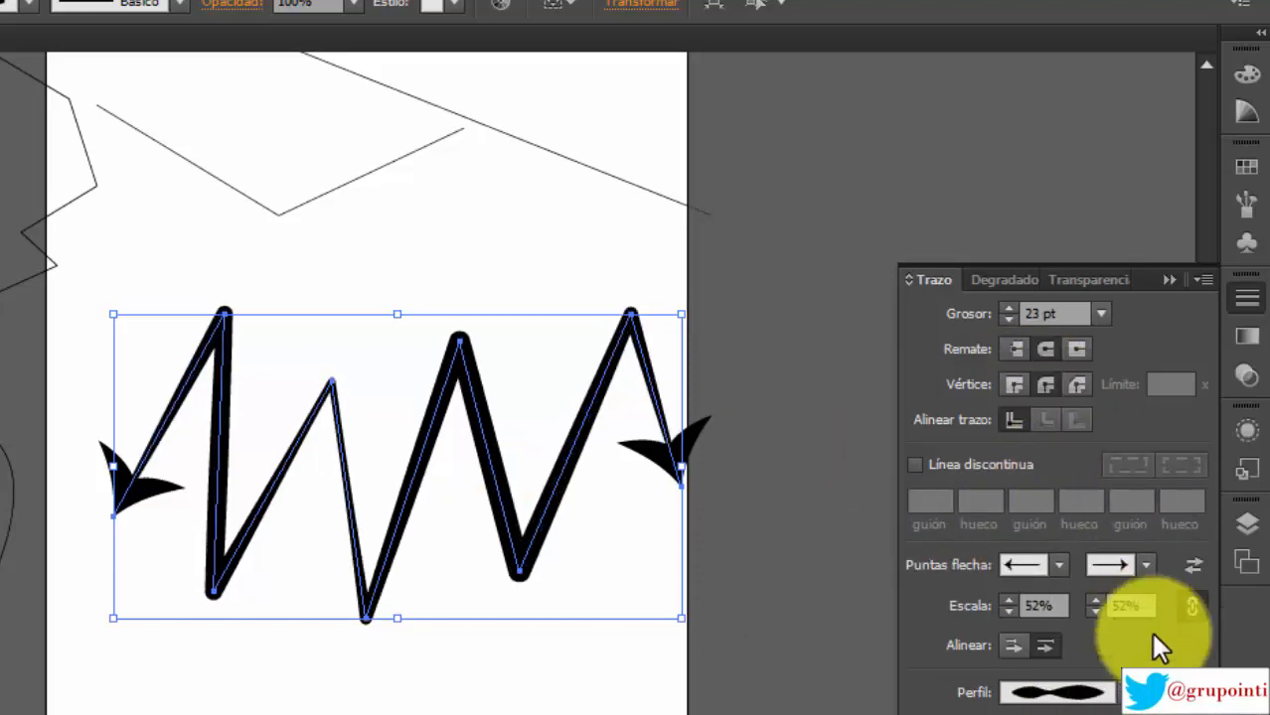
left_click(1068, 692)
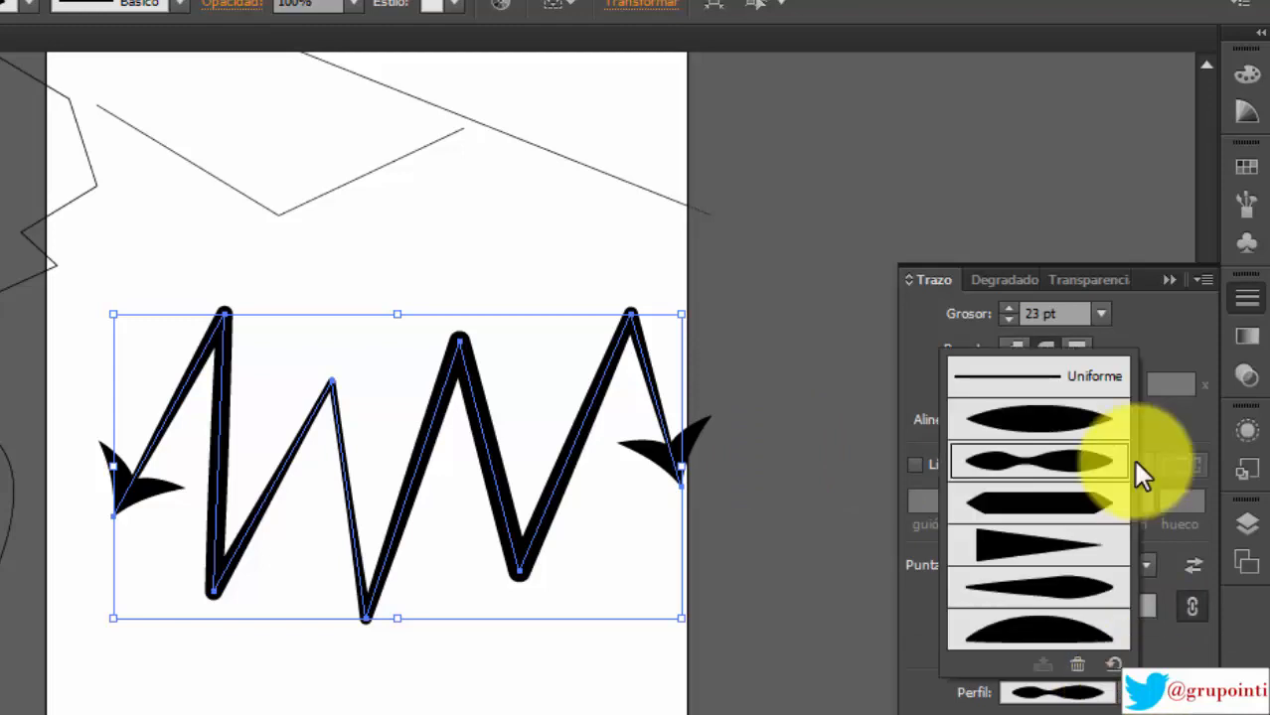
left_click(1041, 591)
left_click(478, 664)
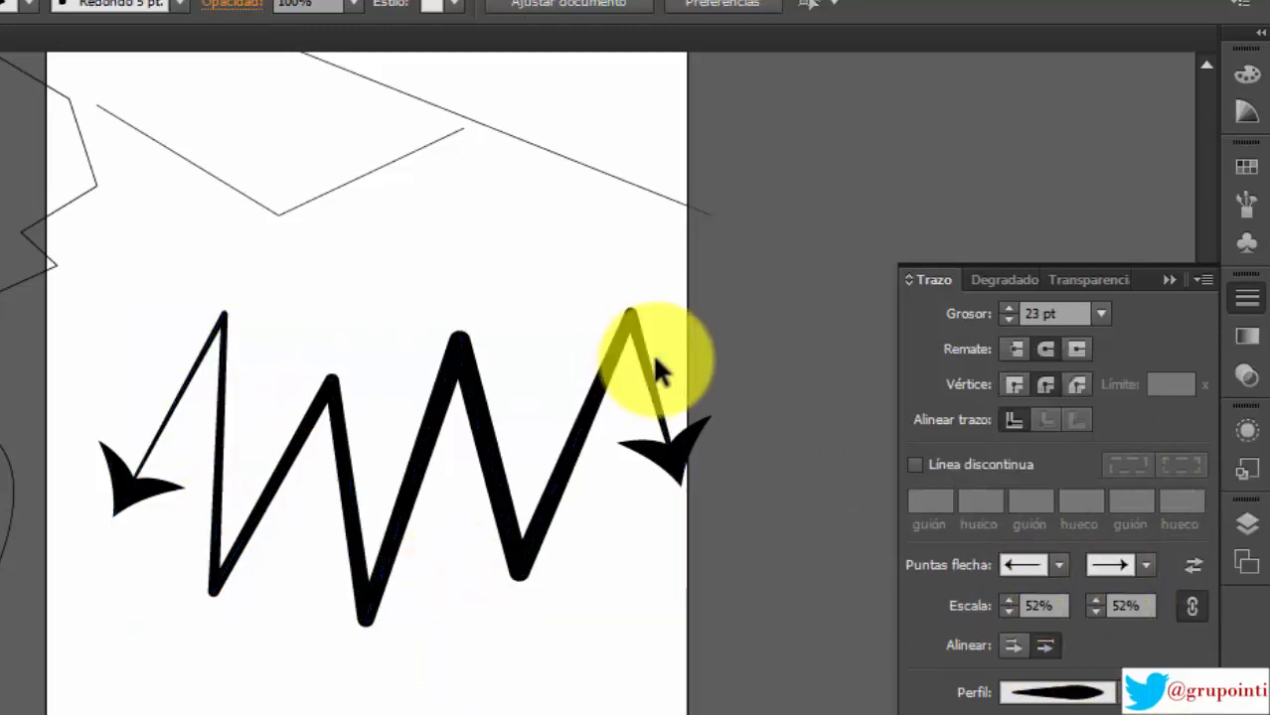
Step: Return the zigzag path's width profile to Uniforme and deselect the path
left_click(1103, 692)
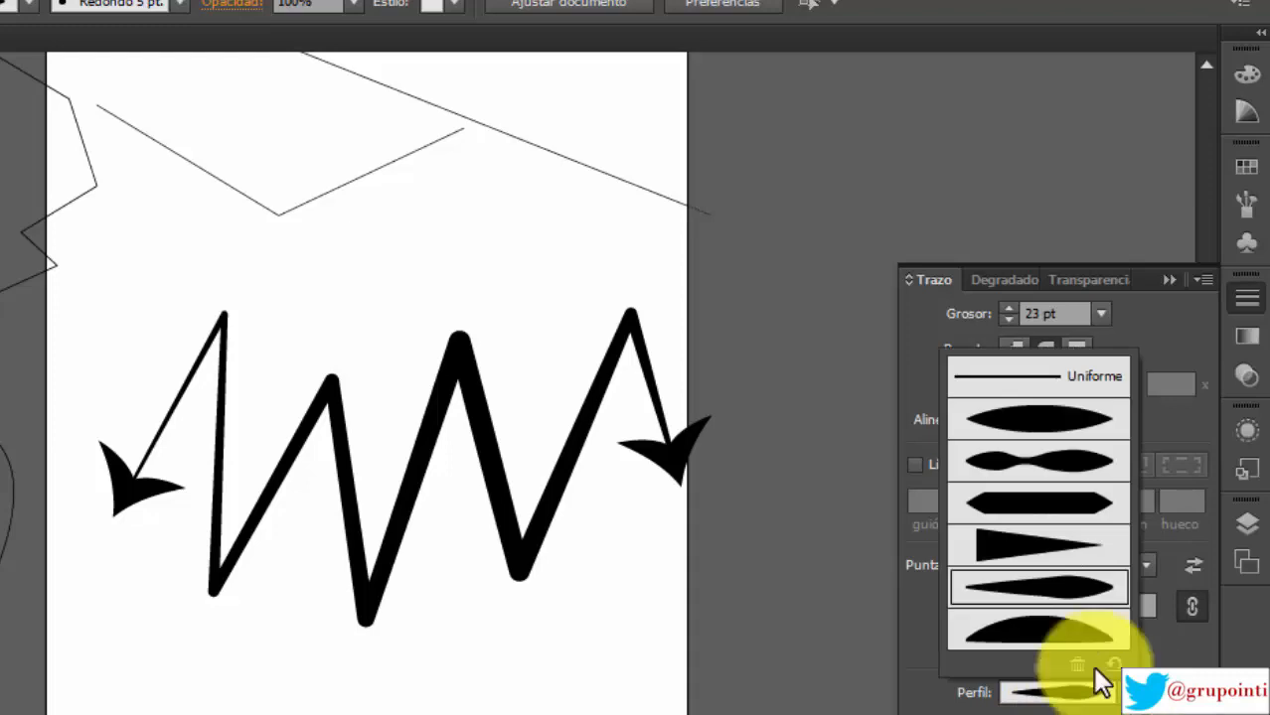
left_click(1054, 385)
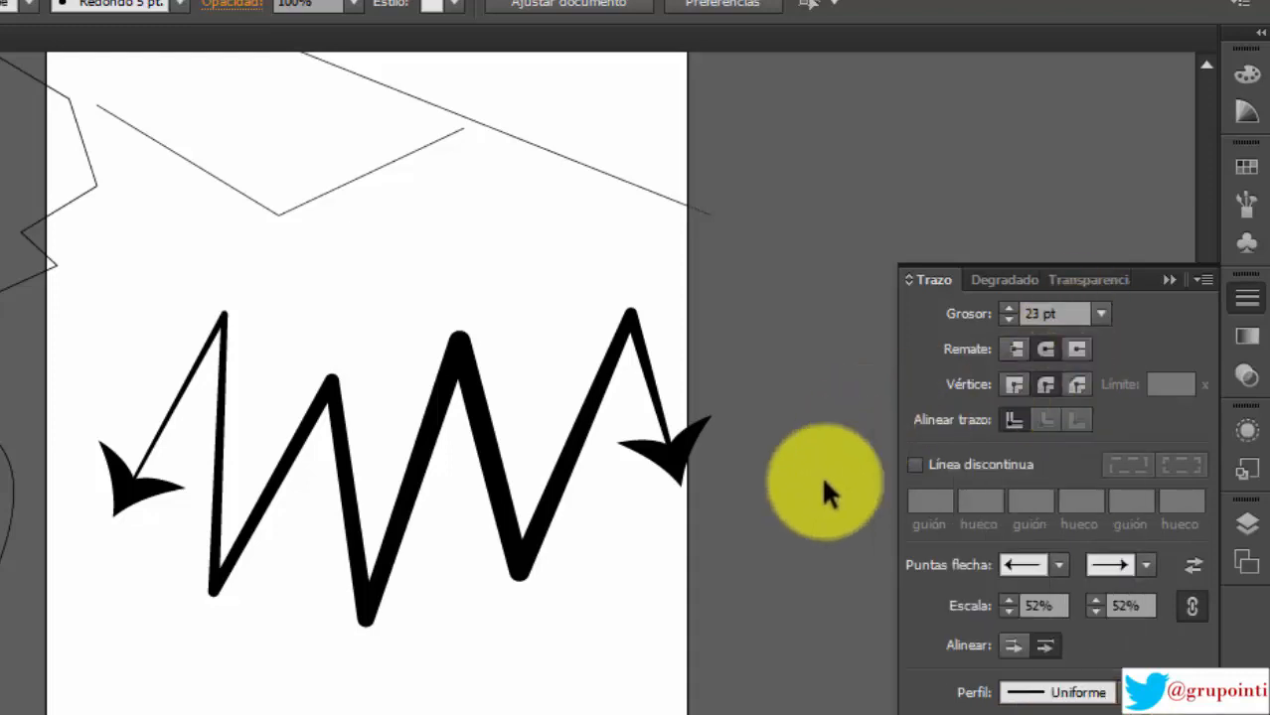
left_click(579, 465)
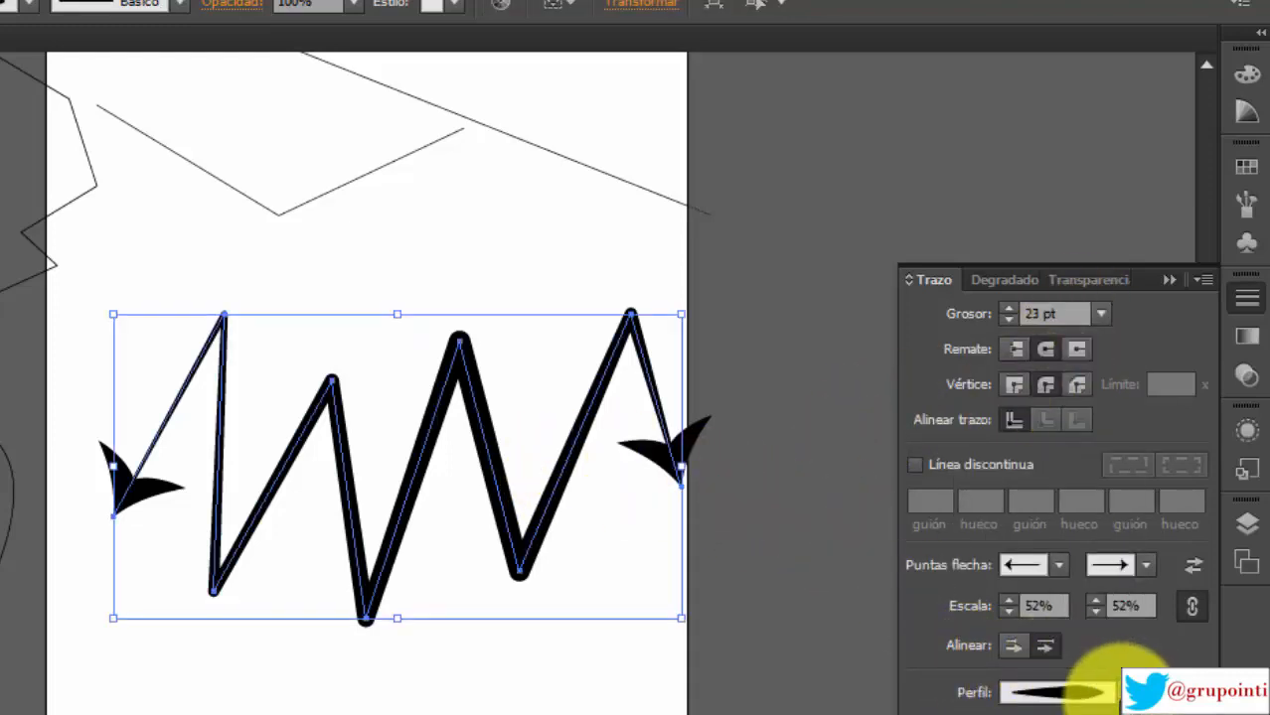
left_click(1058, 692)
left_click(1013, 385)
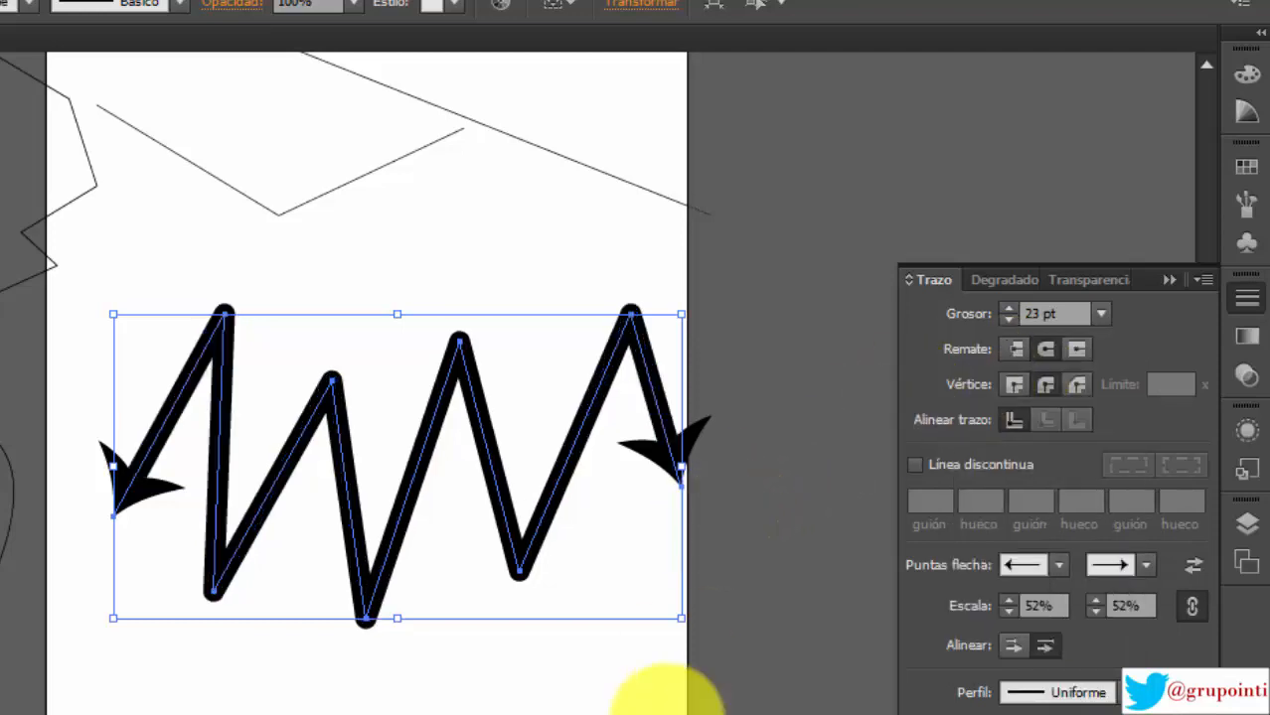
key("ctrl+shift+a")
Step: Look through the variable-width profiles for the zigzag path, and apply the rough charcoal-like brush to its stroke
left_click(339, 443)
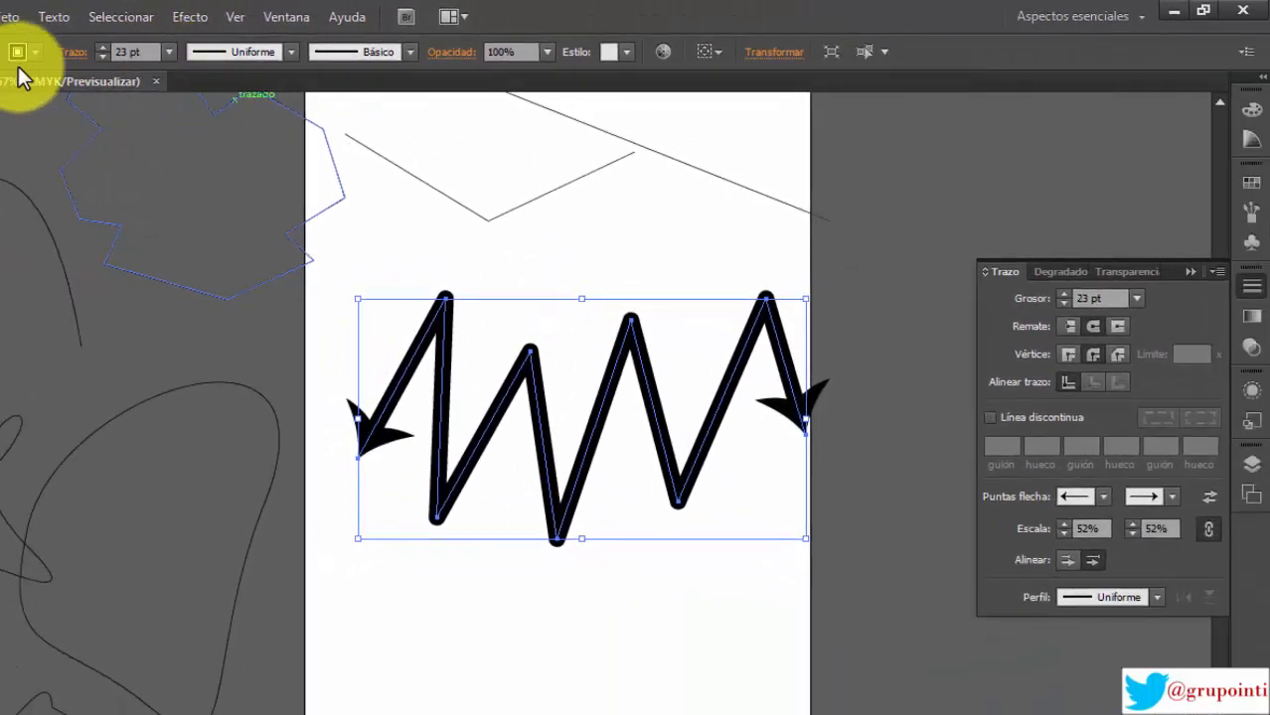
left_click(291, 51)
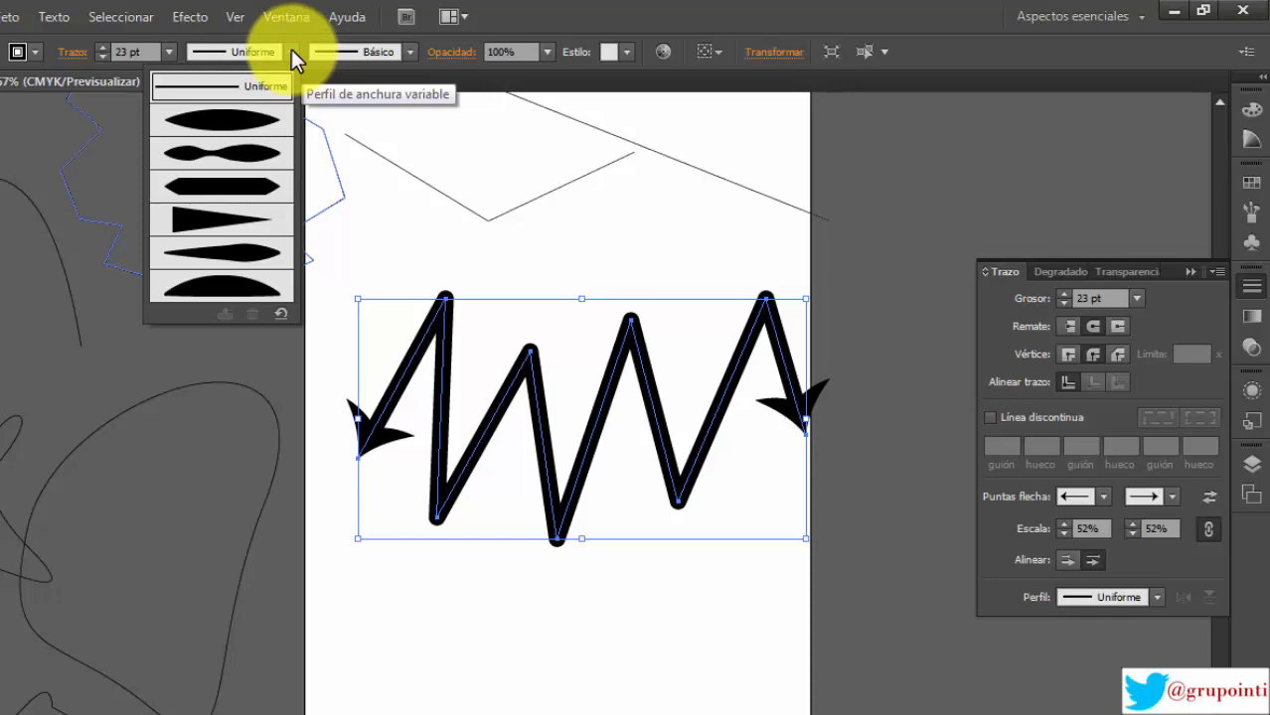
left_click(291, 52)
left_click(412, 54)
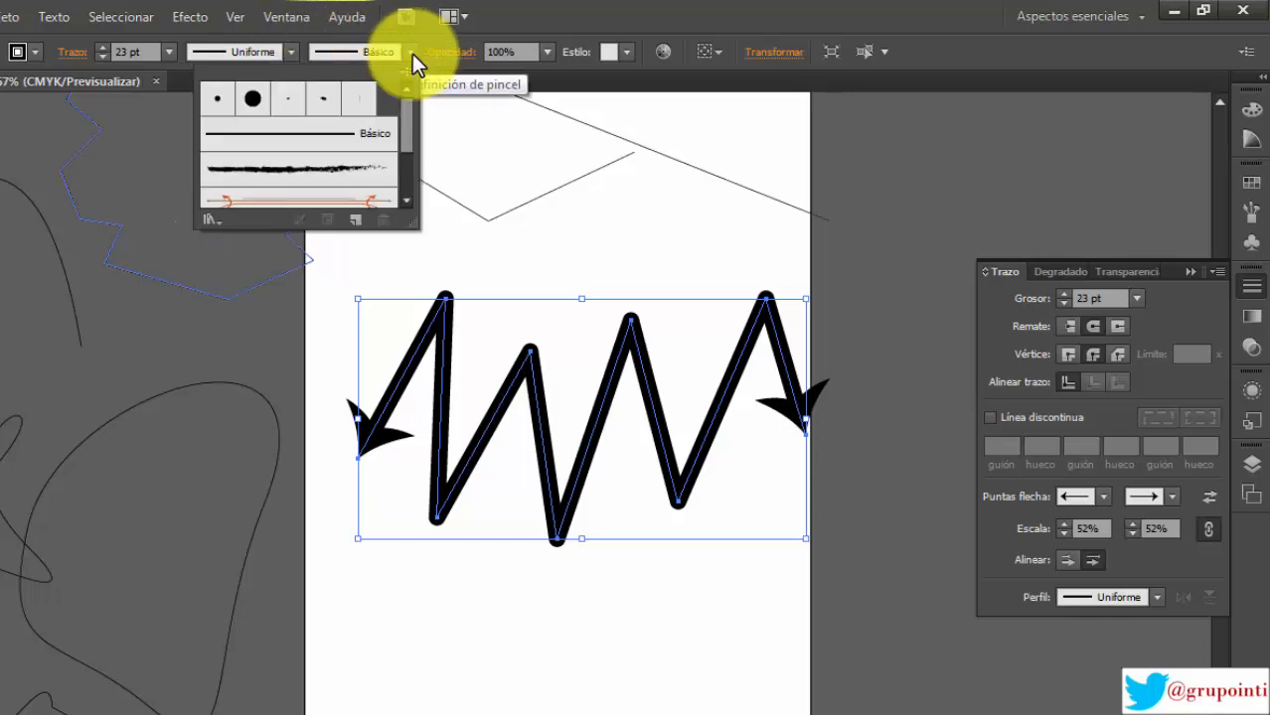
mouse_move(402, 127)
left_mouse_down()
mouse_move(402, 178)
mouse_move(400, 114)
left_mouse_up()
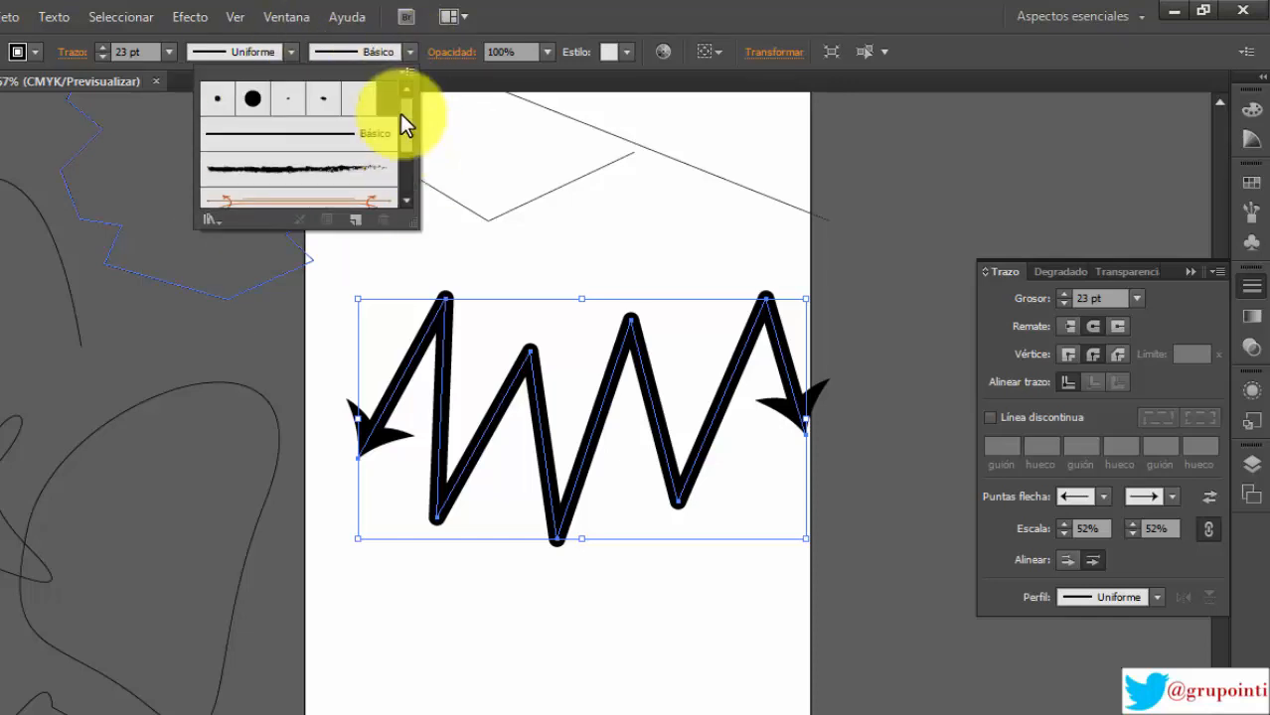
left_click(328, 174)
left_click(605, 600)
left_click(605, 600)
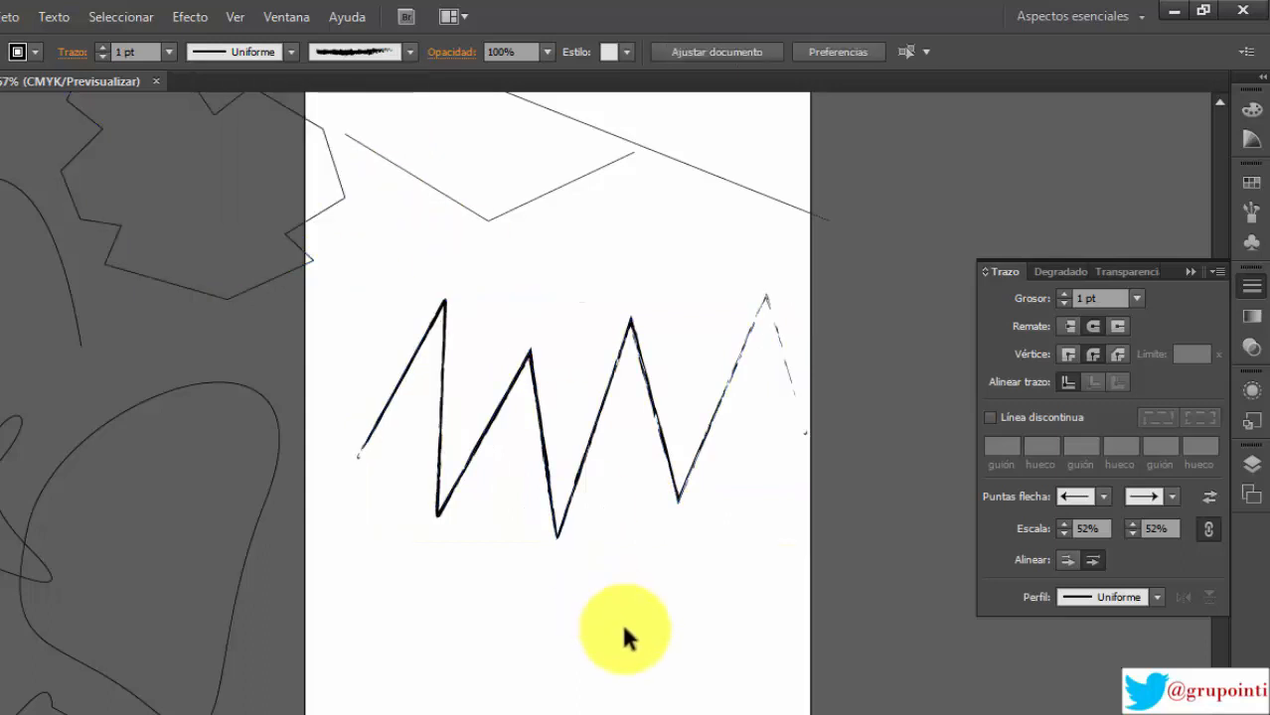
Step: Set the zigzag path's brush to Básico, and undo the brush changes to restore the 23 pt stroke with arrowheads
left_click(548, 481)
left_click(410, 54)
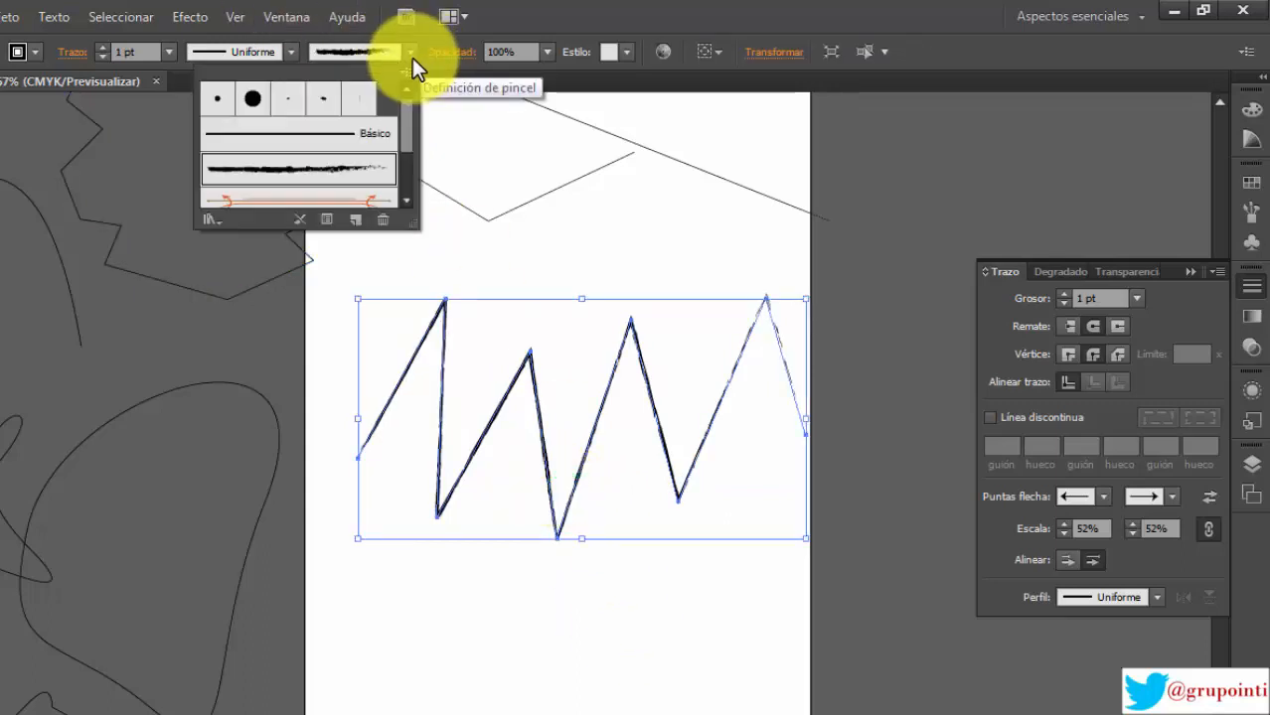
left_click(334, 137)
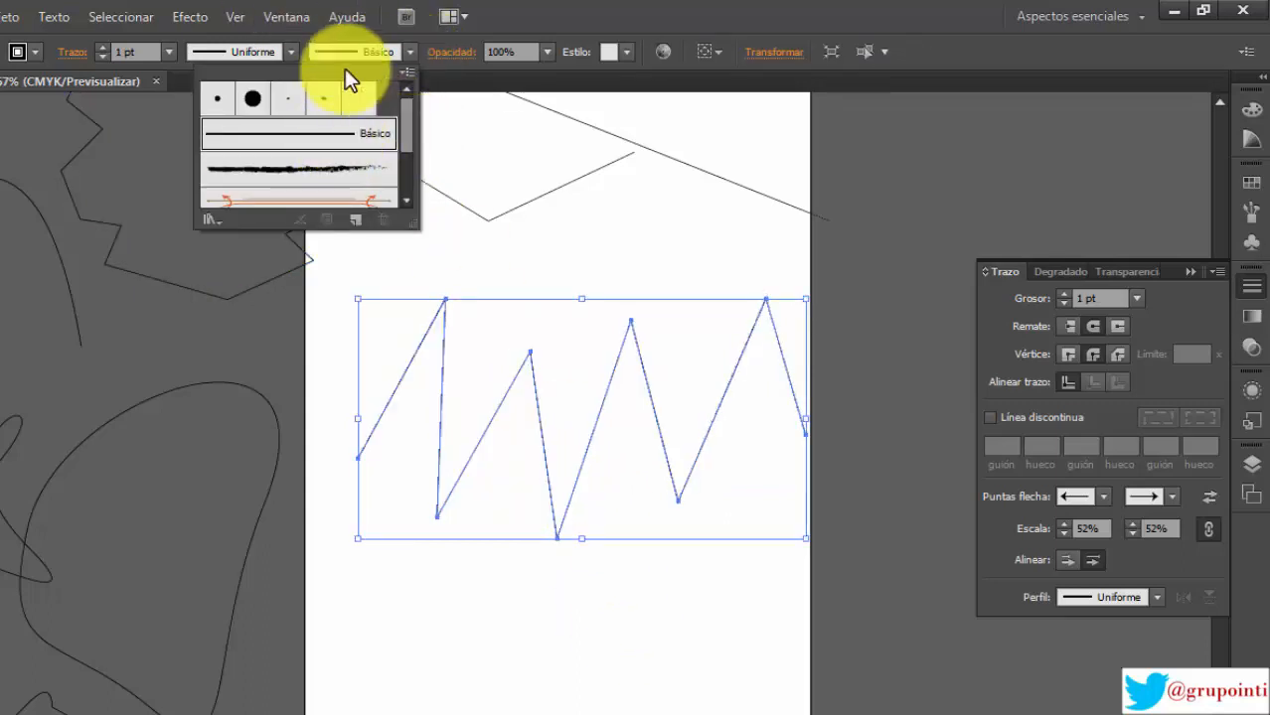
left_click(544, 321)
left_click(661, 608)
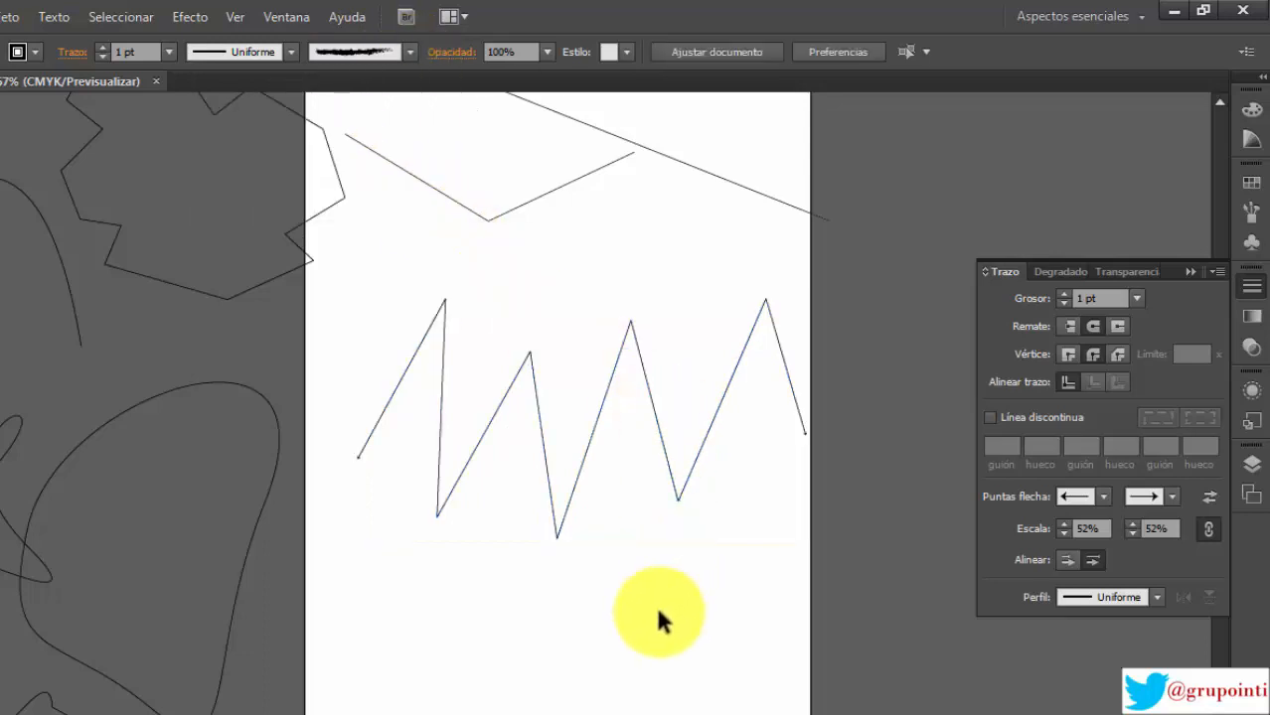
left_click(547, 421)
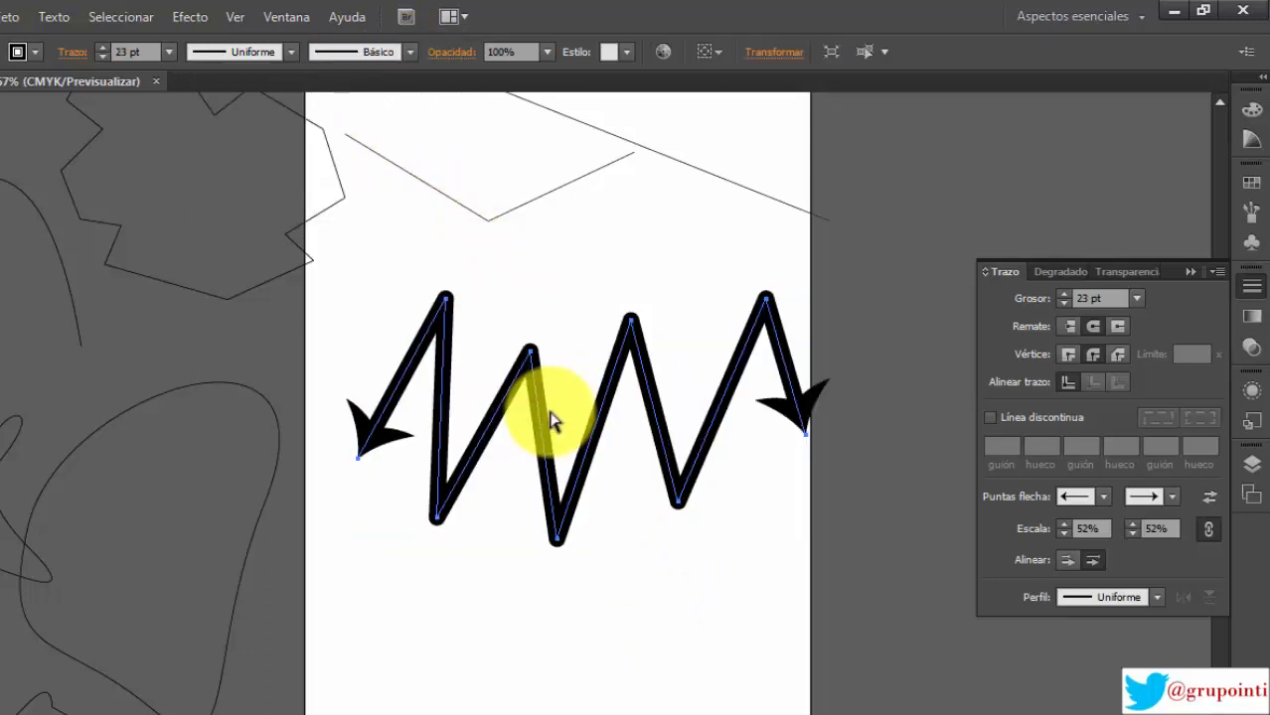
left_click(620, 594)
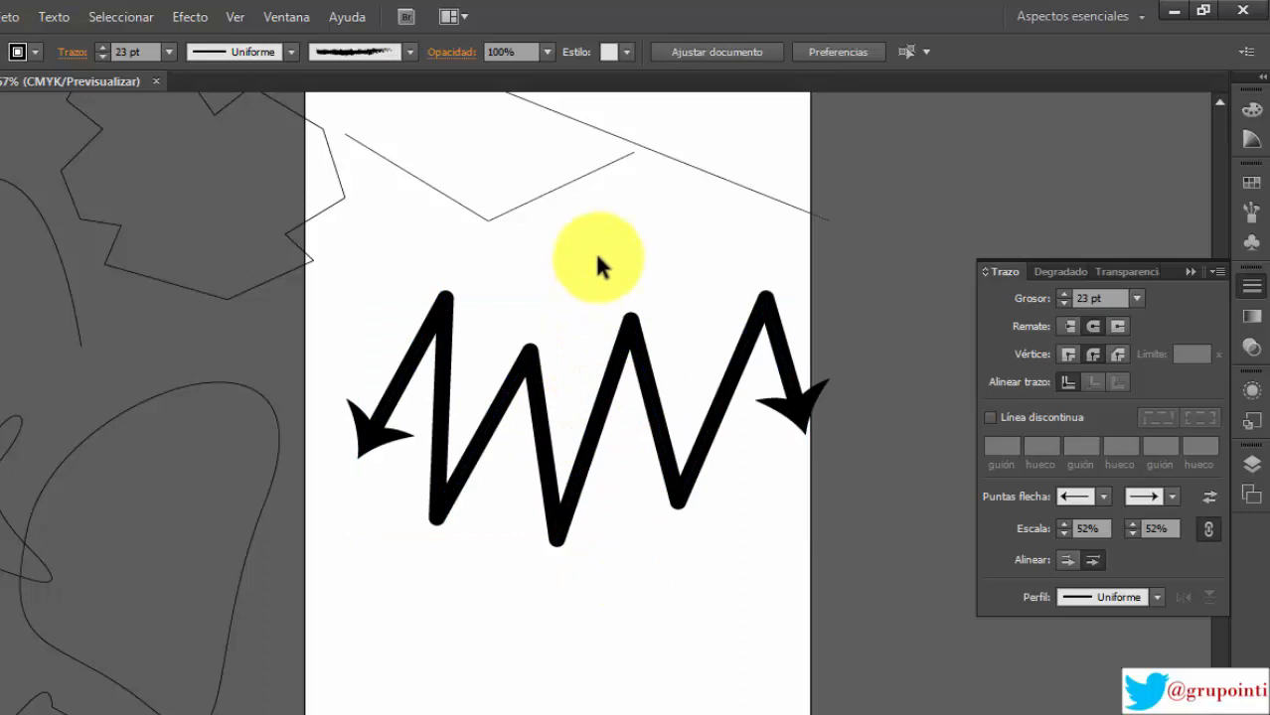
Step: Apply a linear white-to-black gradient to the zigzag path's fill
left_click(1051, 271)
left_click(648, 395)
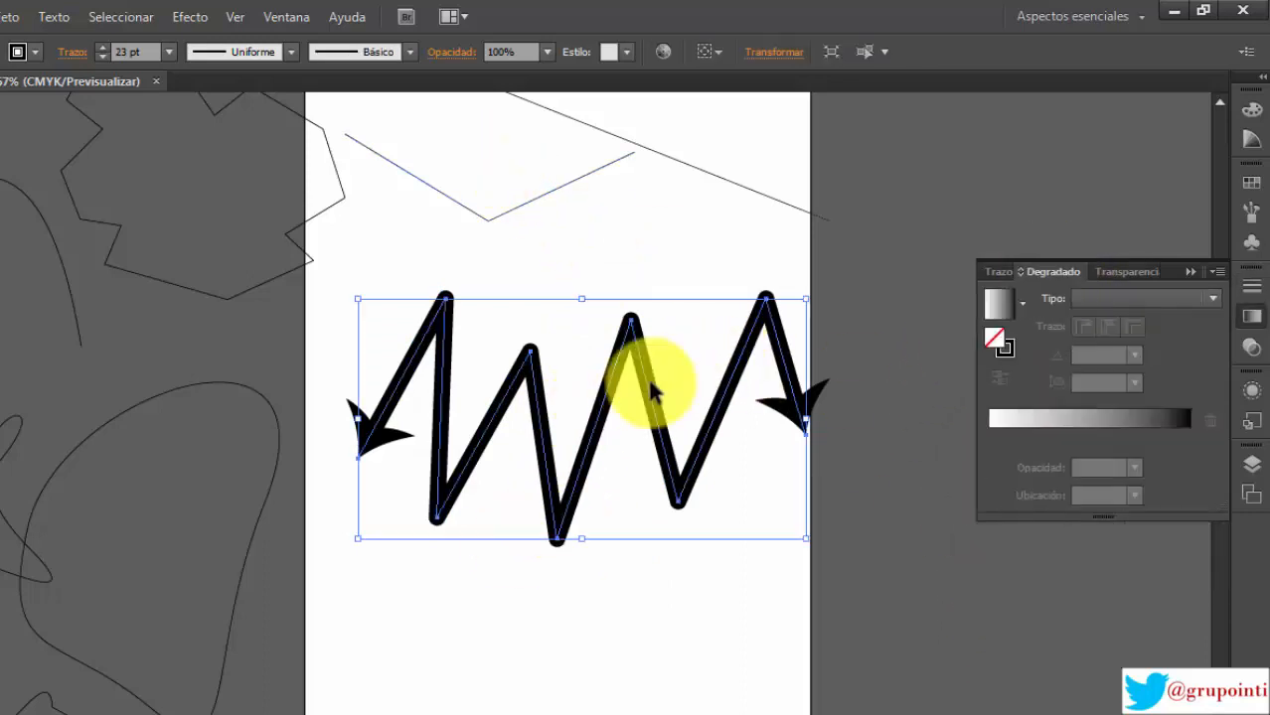
left_click(623, 448)
left_click(663, 418)
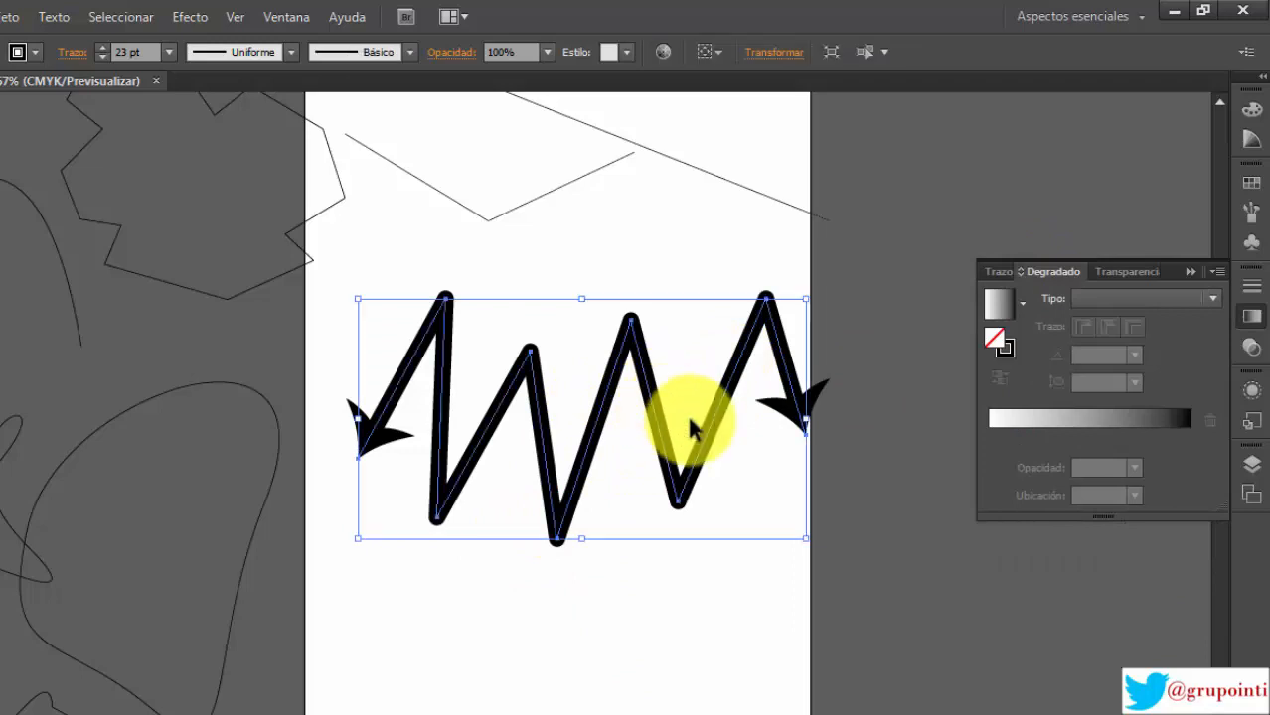
left_click(1064, 426)
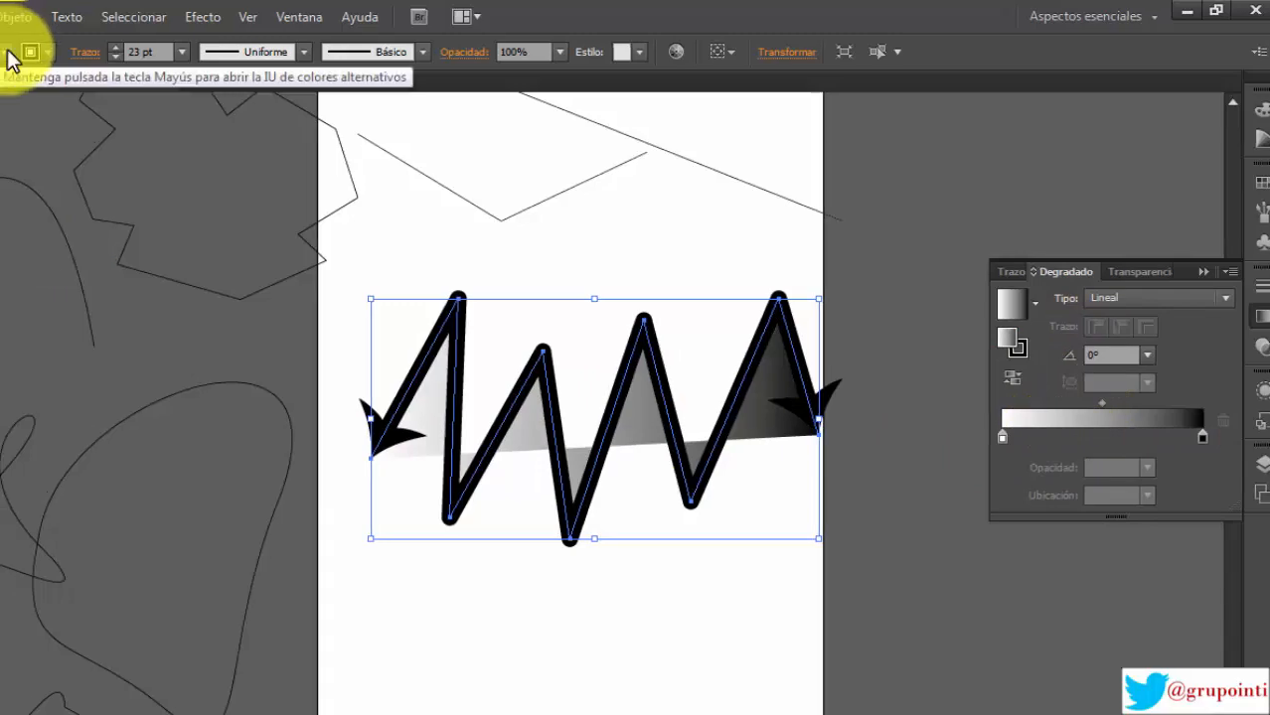
Step: Set the zigzag path's fill to none and apply the linear white-to-black gradient to its stroke
left_click(7, 52)
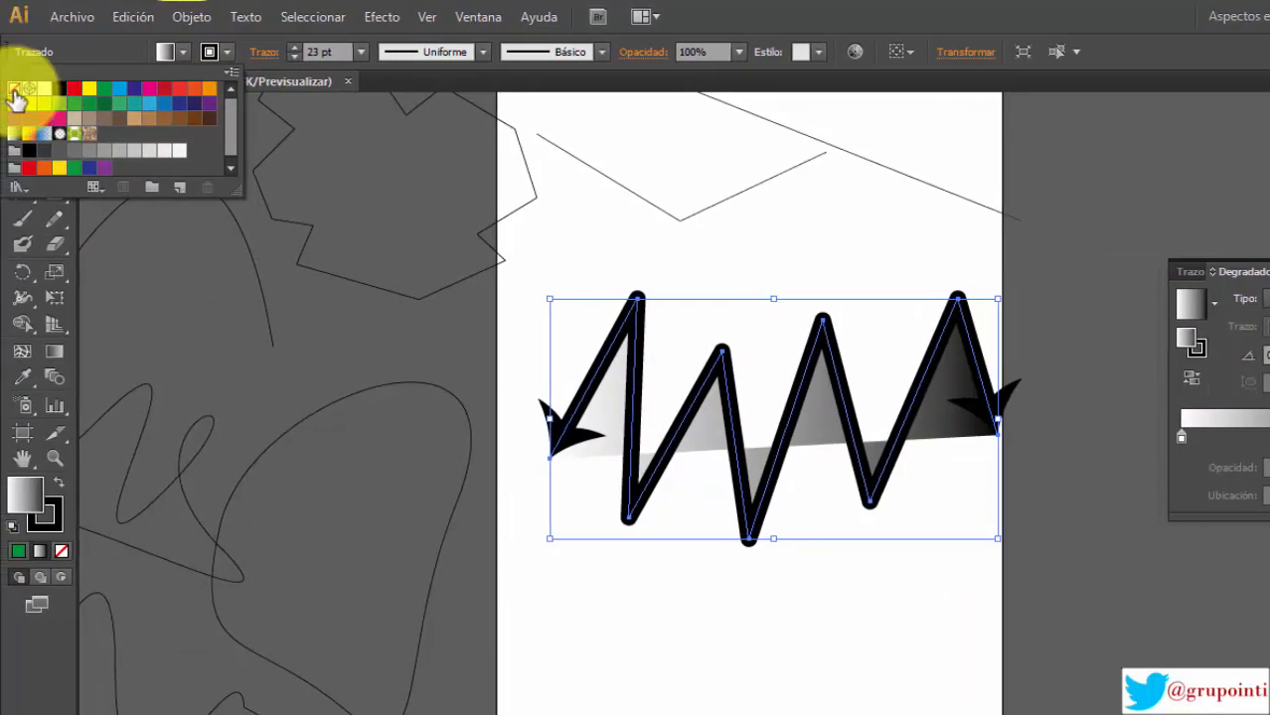
left_click(14, 89)
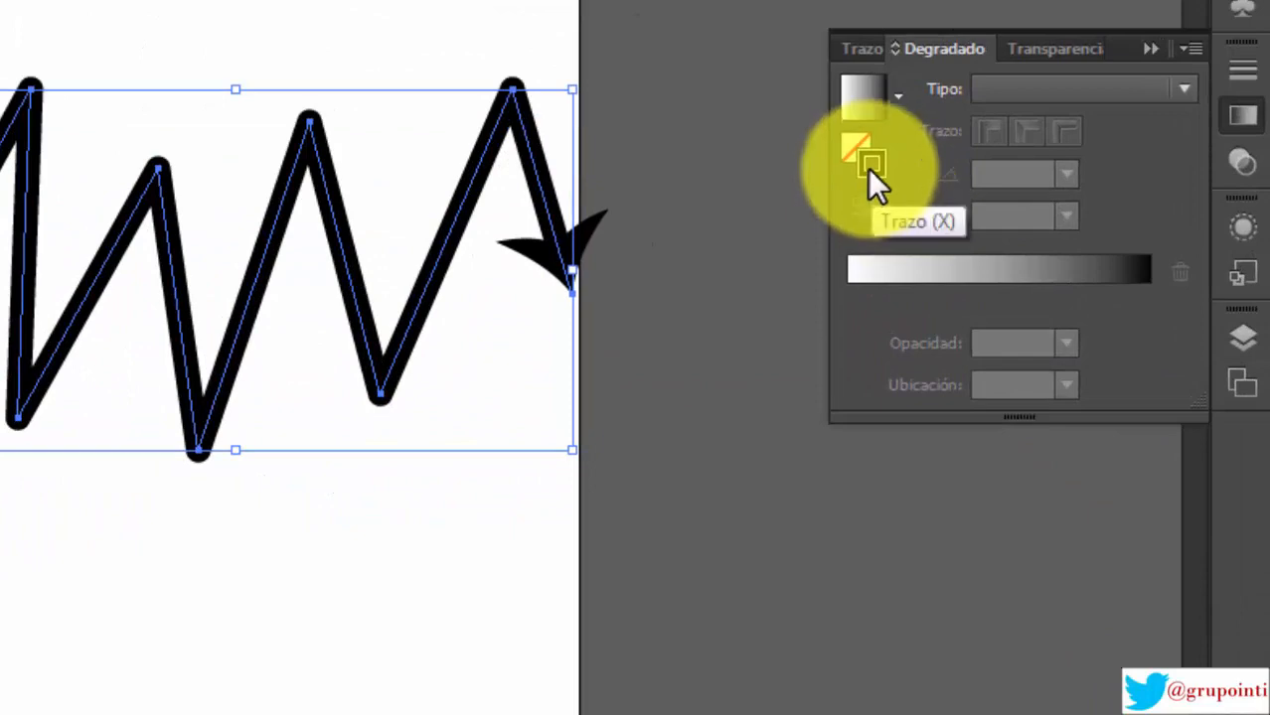
left_click(967, 282)
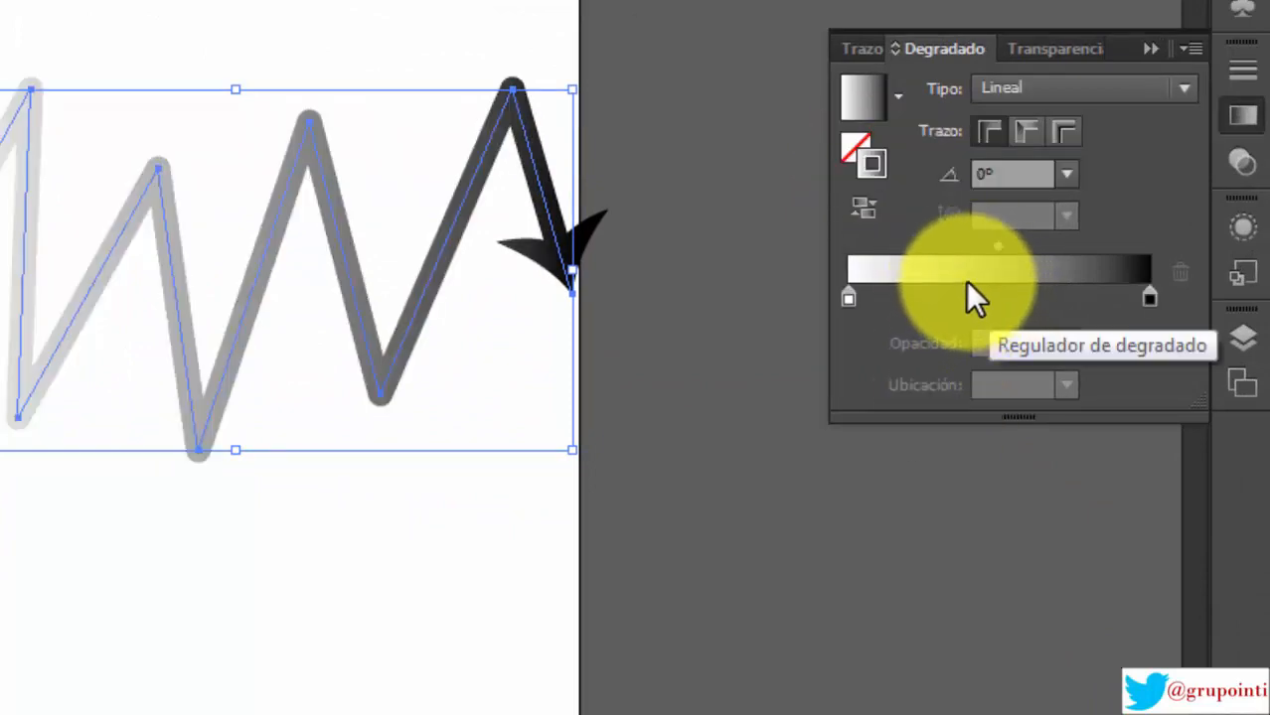
Step: Add a gradient stop at 68,59%, deselect the path, remove the extra stop from the gradient and select the white stop
left_click(1054, 300)
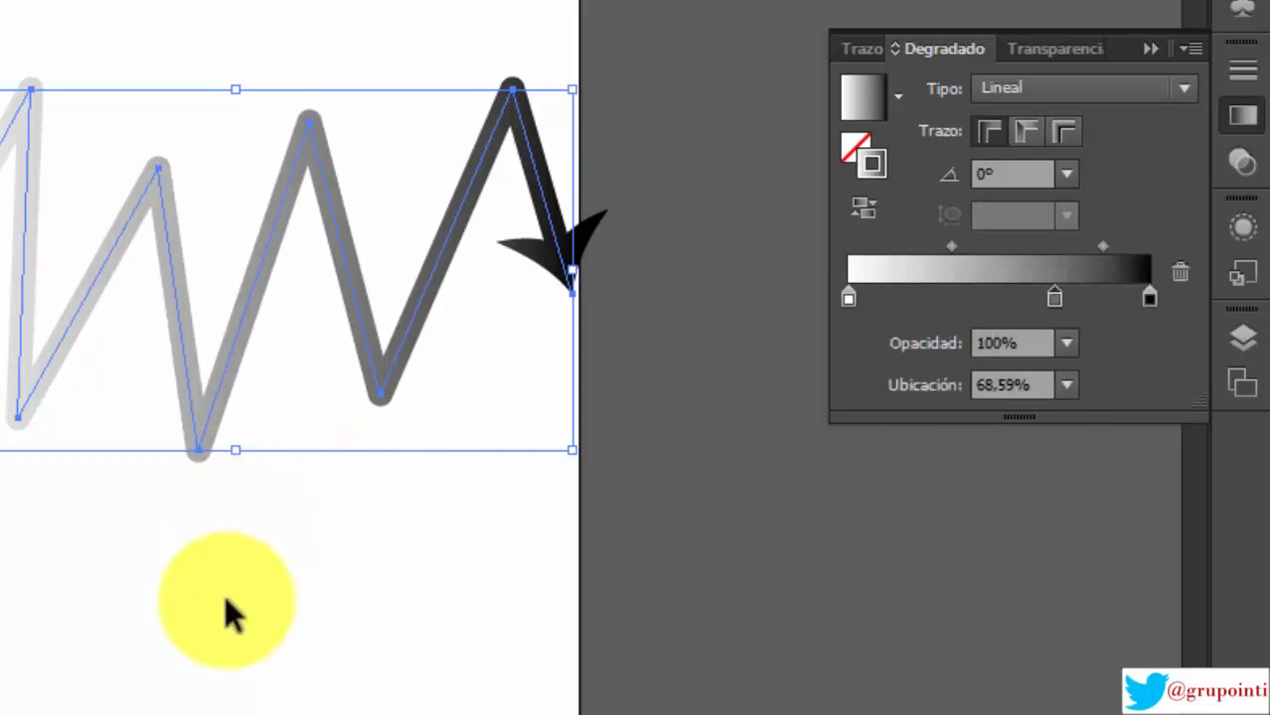
left_click(226, 610)
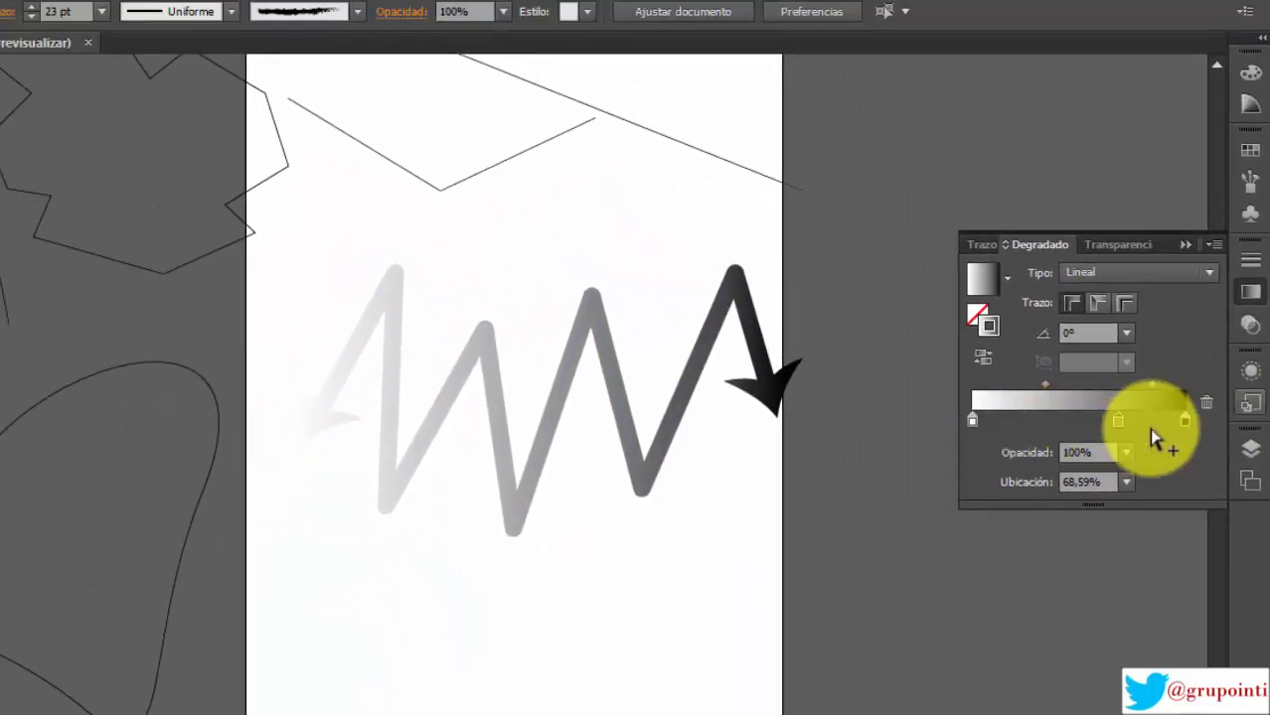
left_click_drag(1115, 423, 1185, 423)
left_click(972, 422)
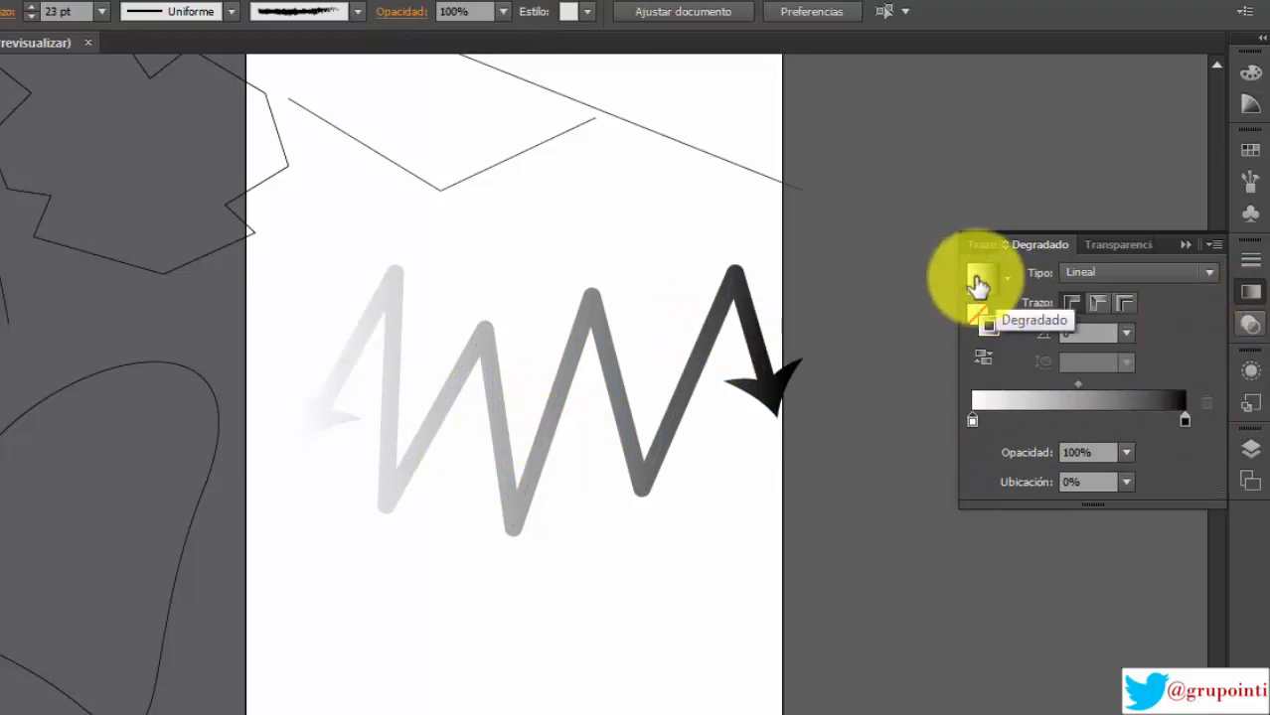
Step: Apply the Naranja, amarillo gradient preset to the zigzag path's stroke, and switch it back to Blanco, Negro
left_click(1007, 277)
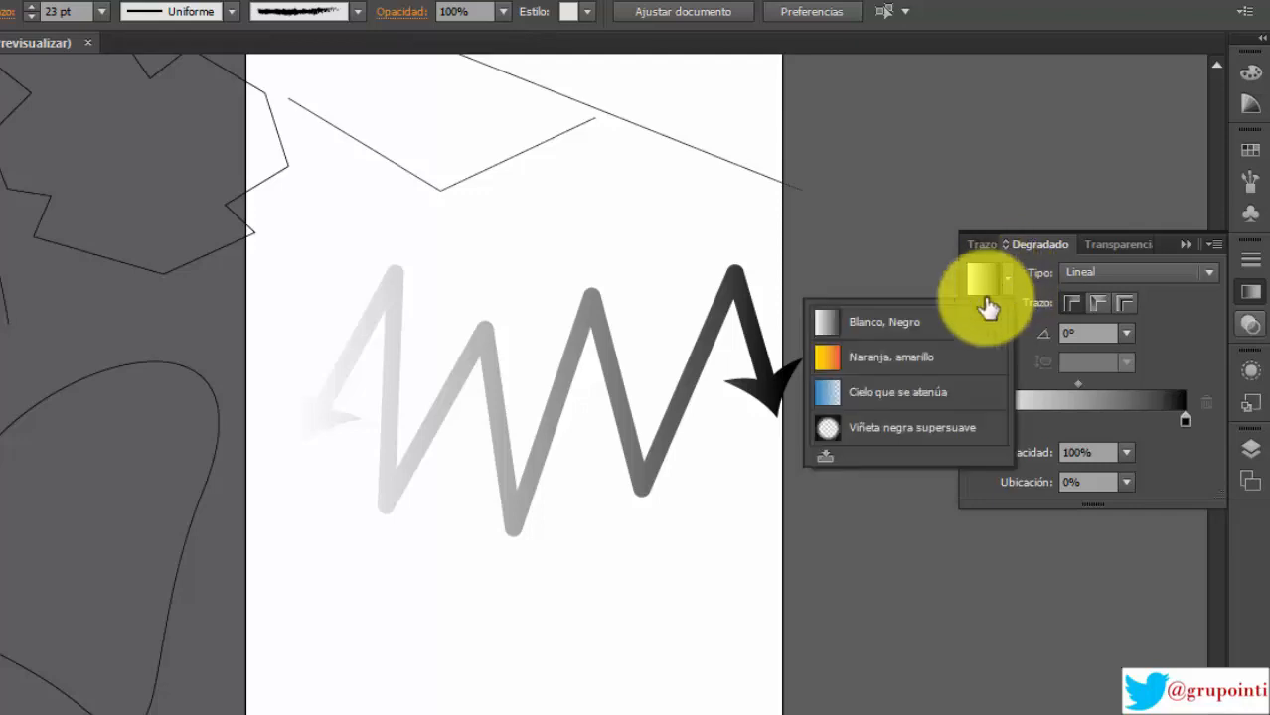
left_click(870, 361)
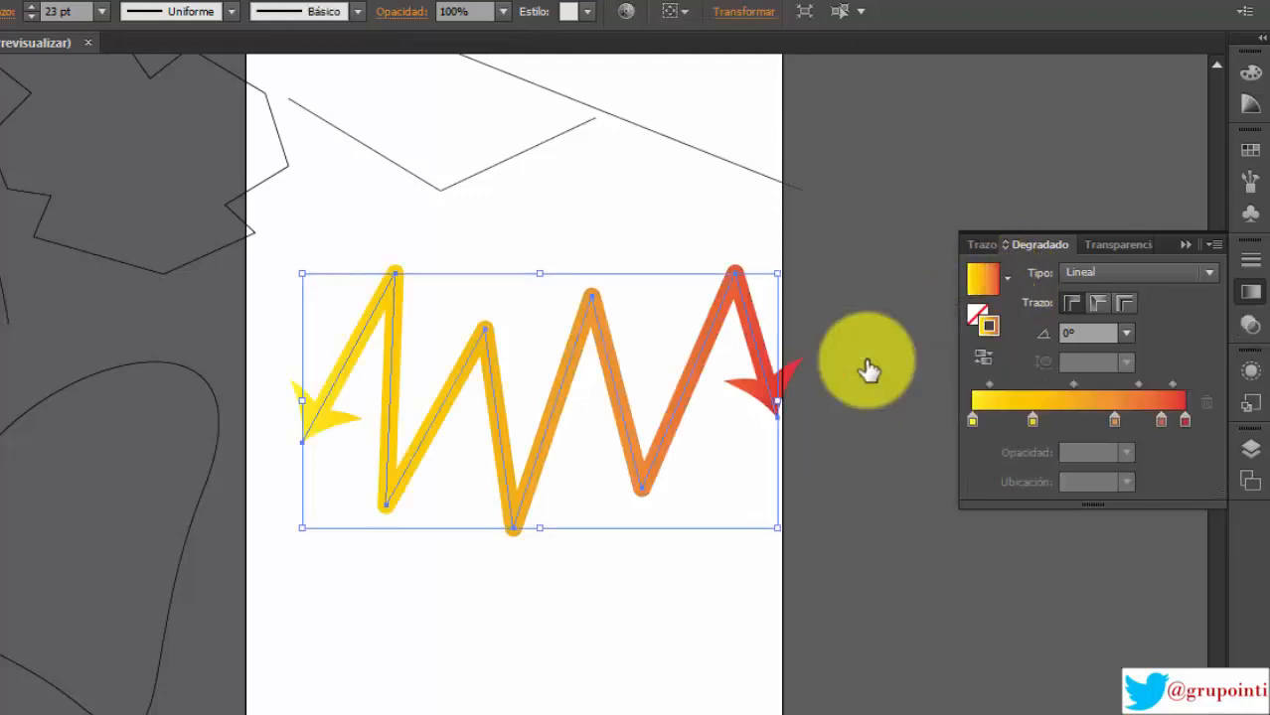
left_click(1007, 276)
left_click(939, 321)
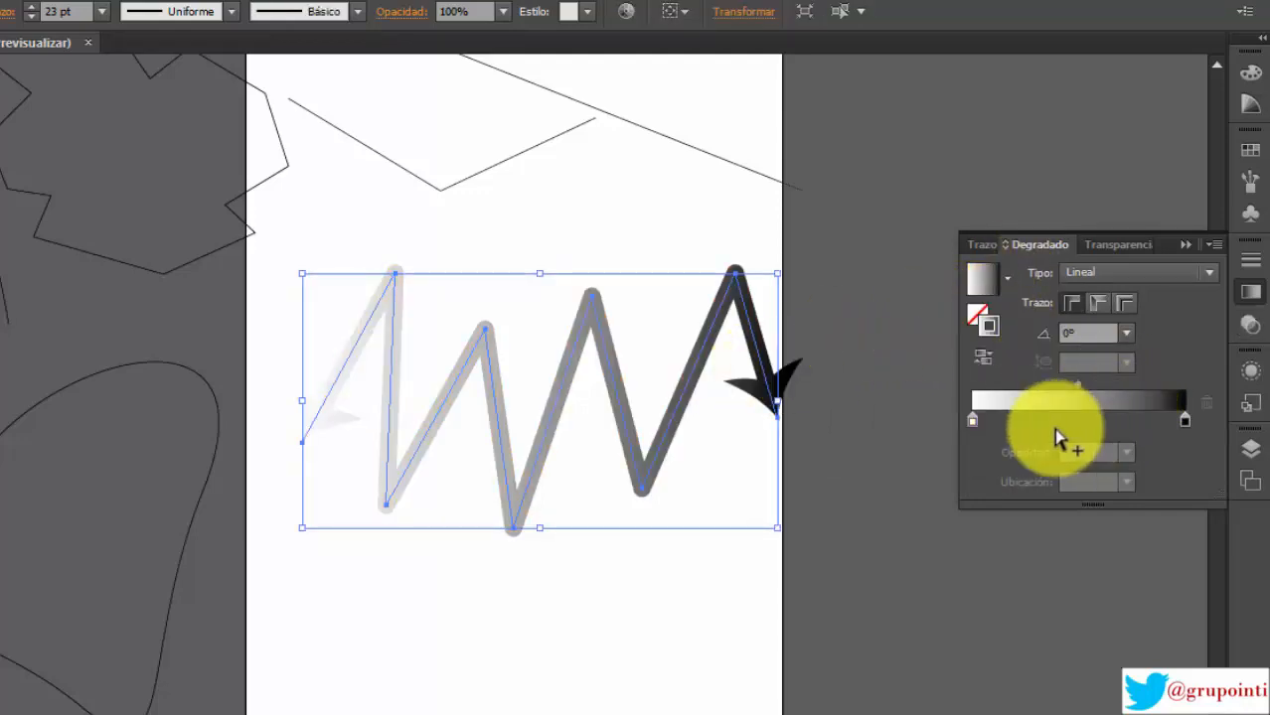
Step: Recolour the stroke gradient's white stop green (C 63,53%, Y 100%) and its black stop pinkish red
double_click(970, 422)
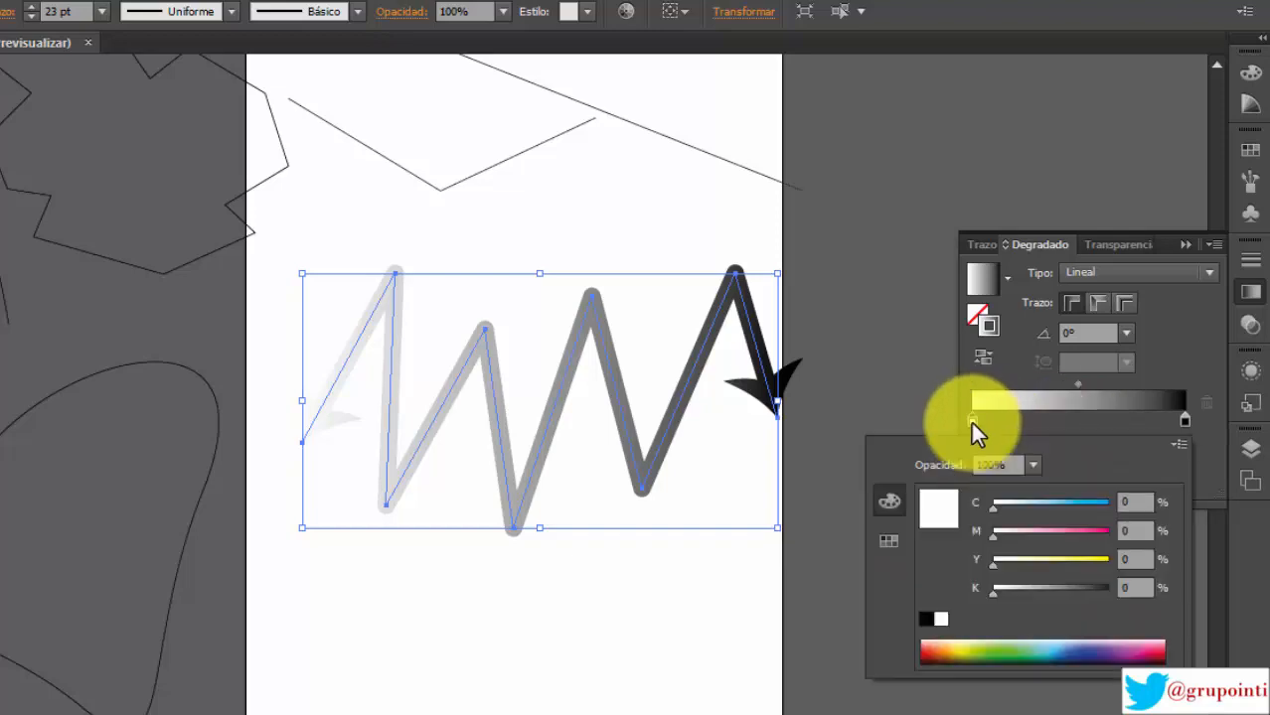
left_click(1038, 647)
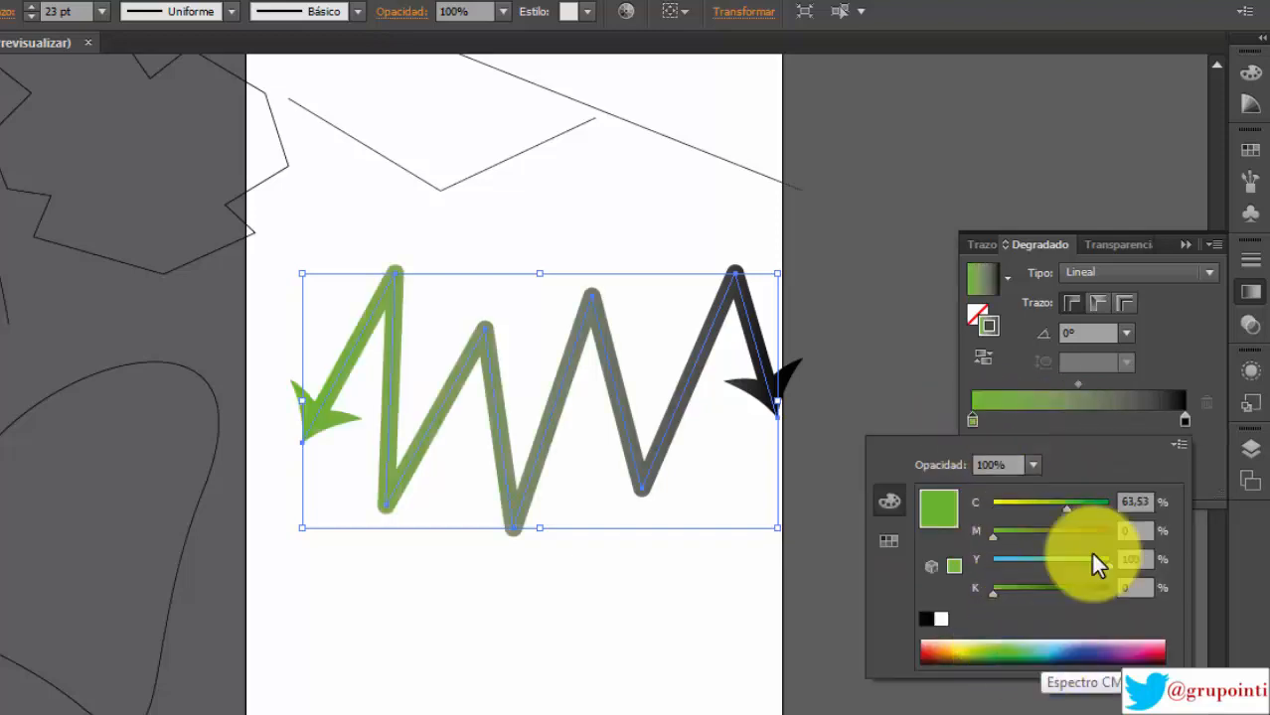
left_click(1184, 421)
double_click(1184, 421)
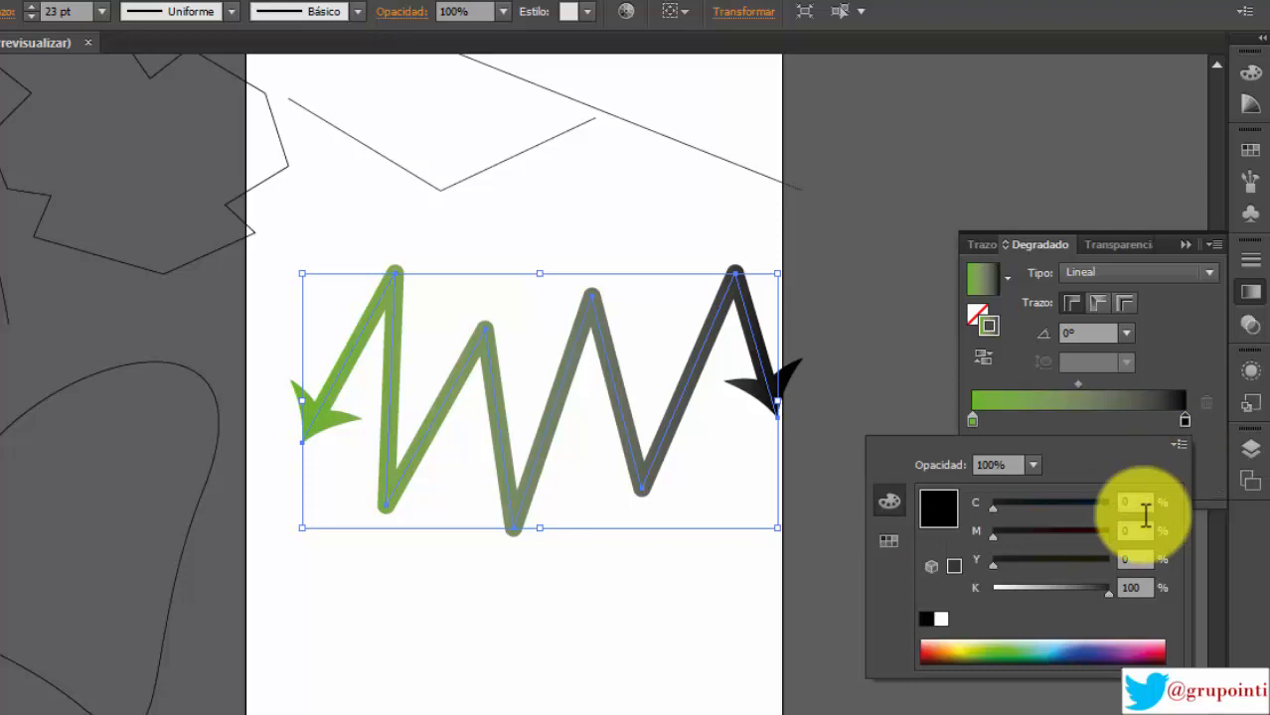
left_click(1160, 643)
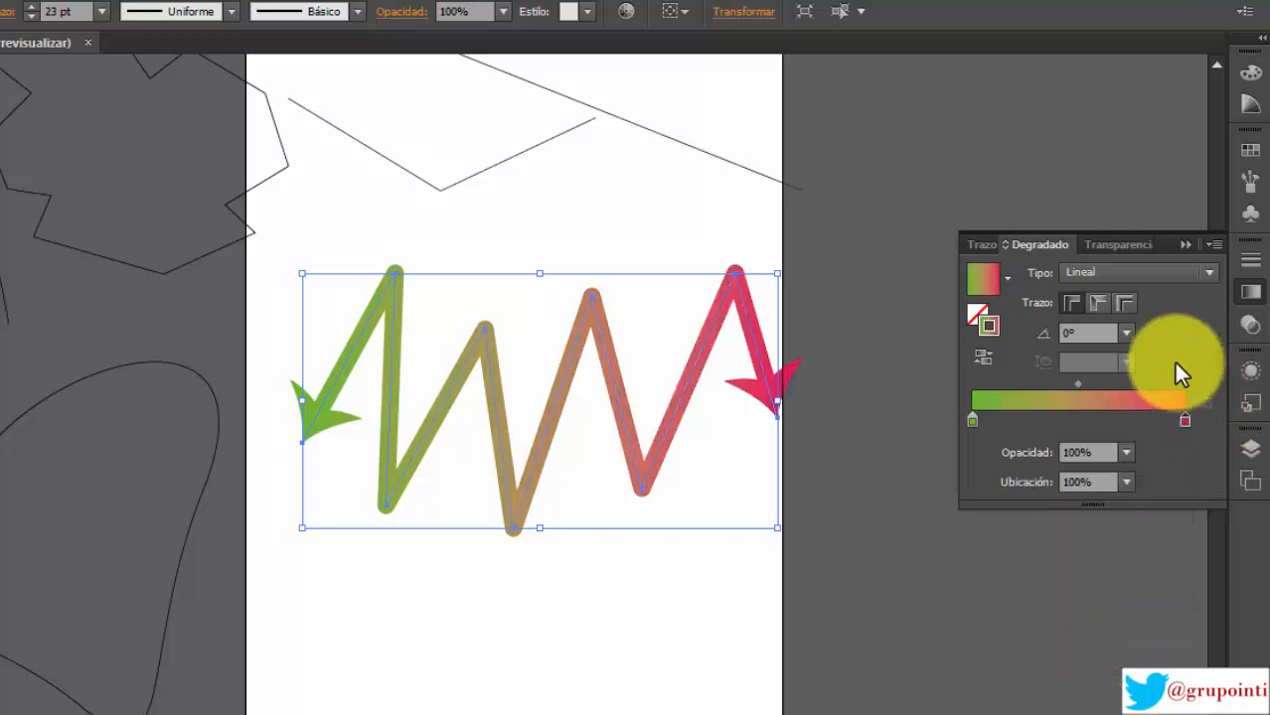
Step: Add a teal middle stop at 46,6% (C 76,47, M 7,84, Y 36,86), deselect the path and slide the stop to 51,83%
double_click(1068, 424)
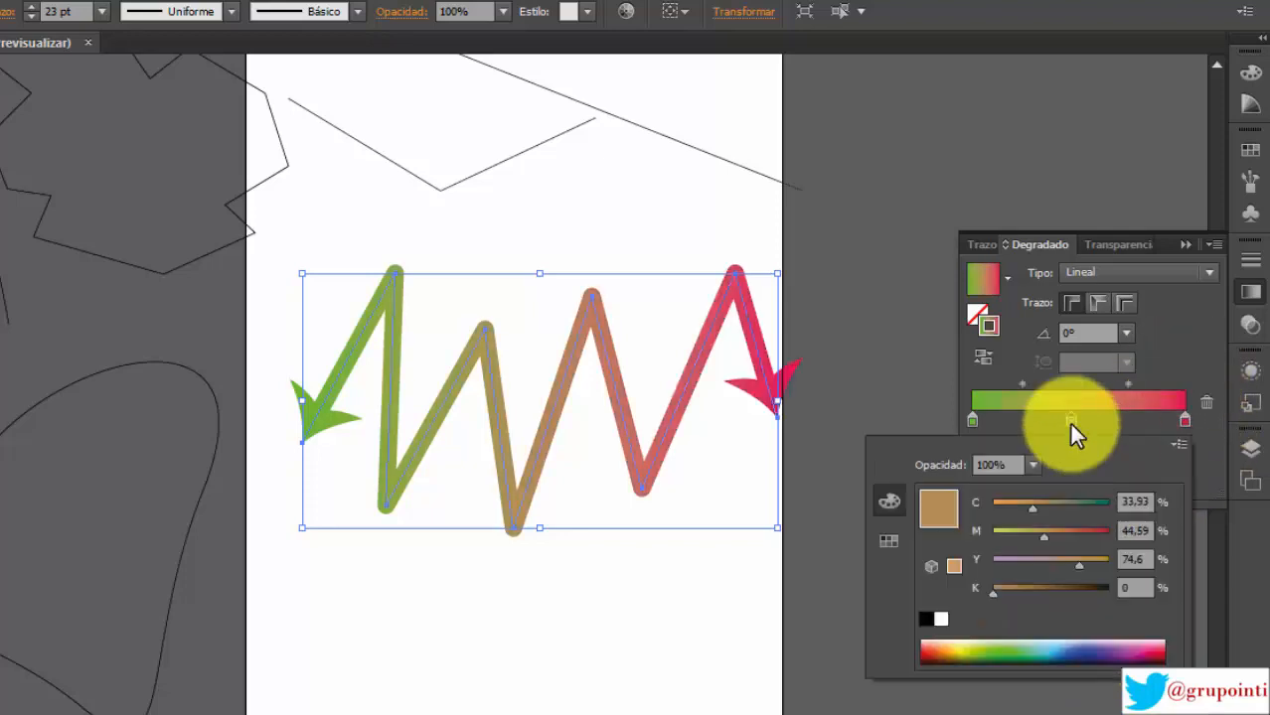
left_click(1049, 640)
left_click(1048, 644)
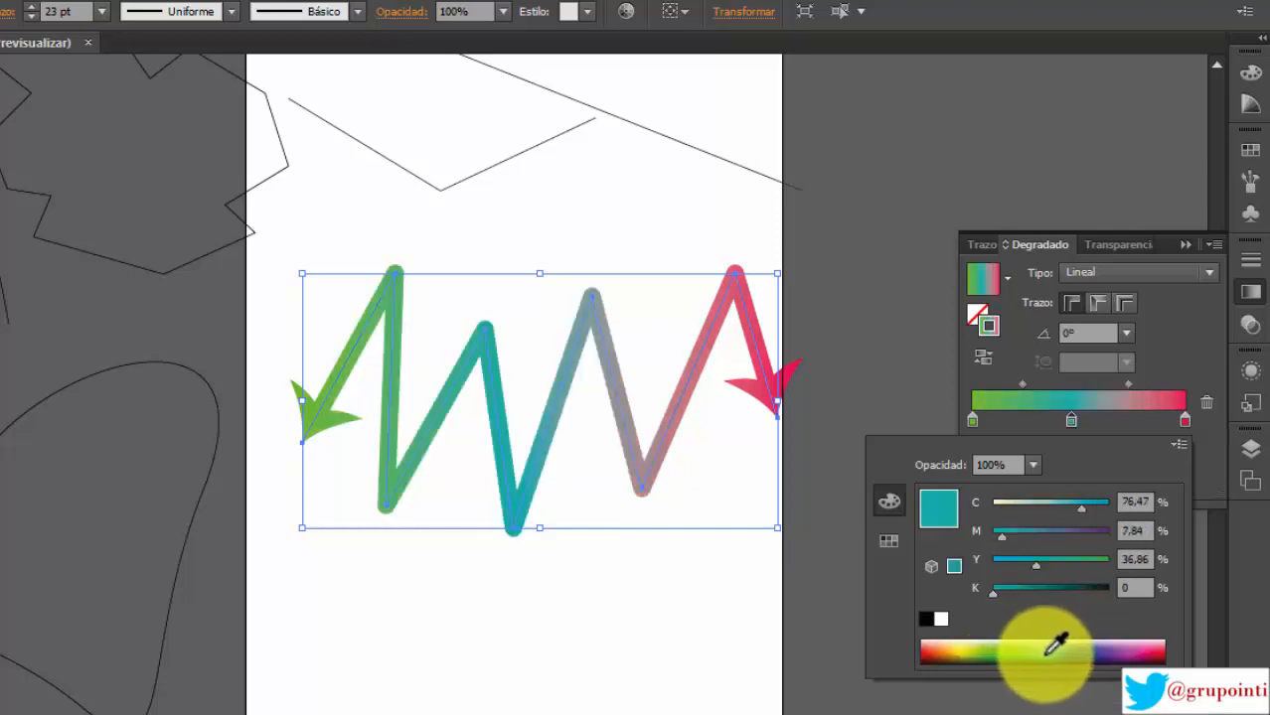
left_click(937, 616)
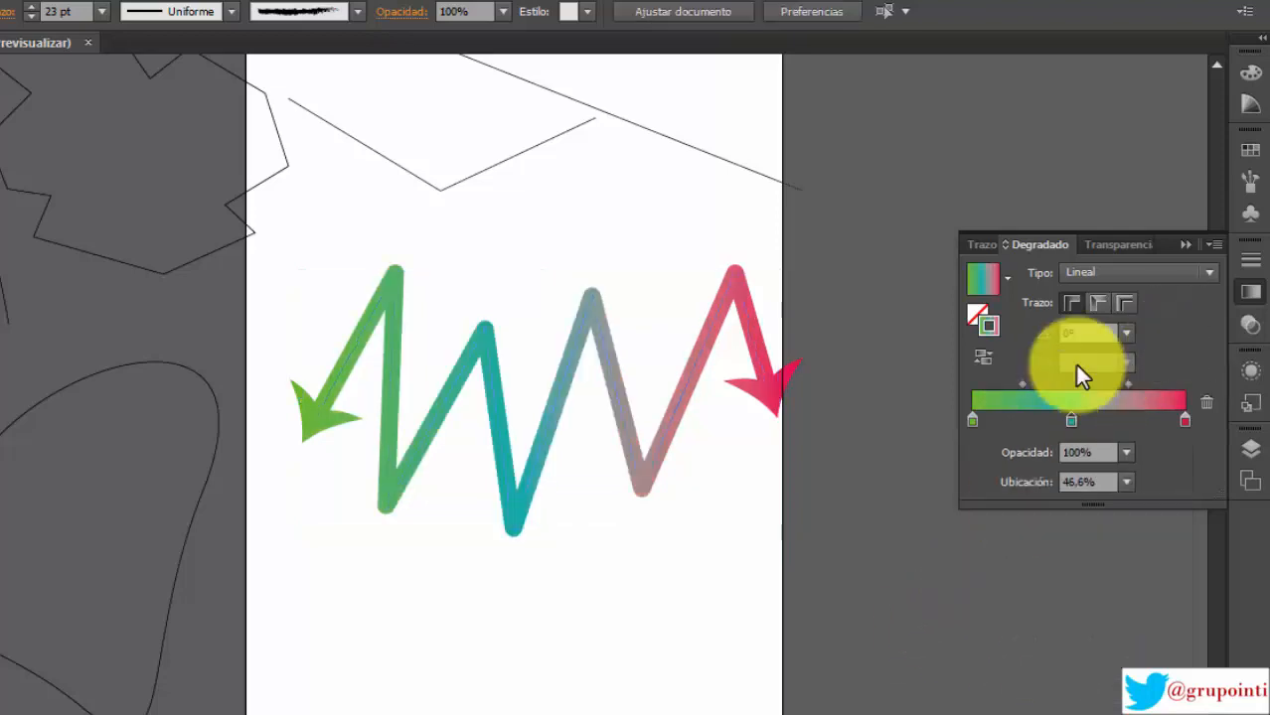
mouse_move(1068, 421)
left_mouse_down()
mouse_move(1000, 431)
mouse_move(1128, 437)
mouse_move(1081, 436)
left_mouse_up()
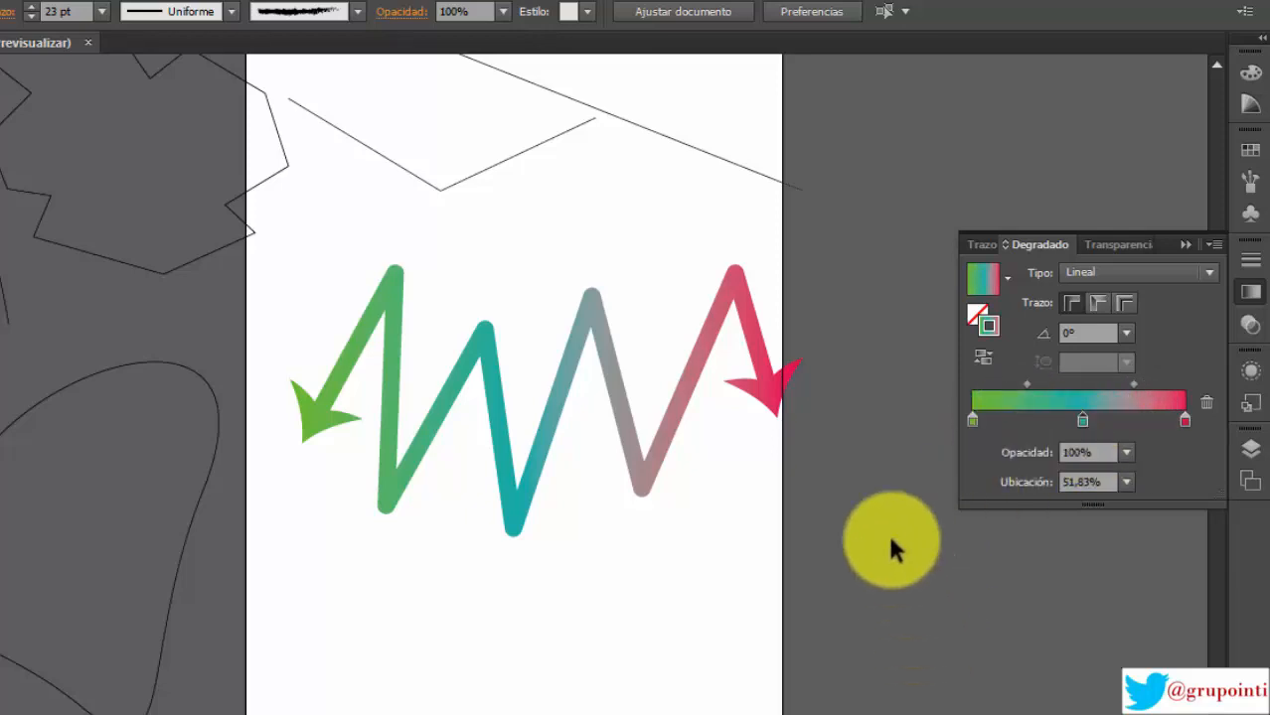
Step: Try the Radial type on the zigzag path's stroke gradient, and set the gradient back to Lineal
scroll(904, 467, "down", 2)
scroll(939, 403, "up", 4)
left_click(1204, 274)
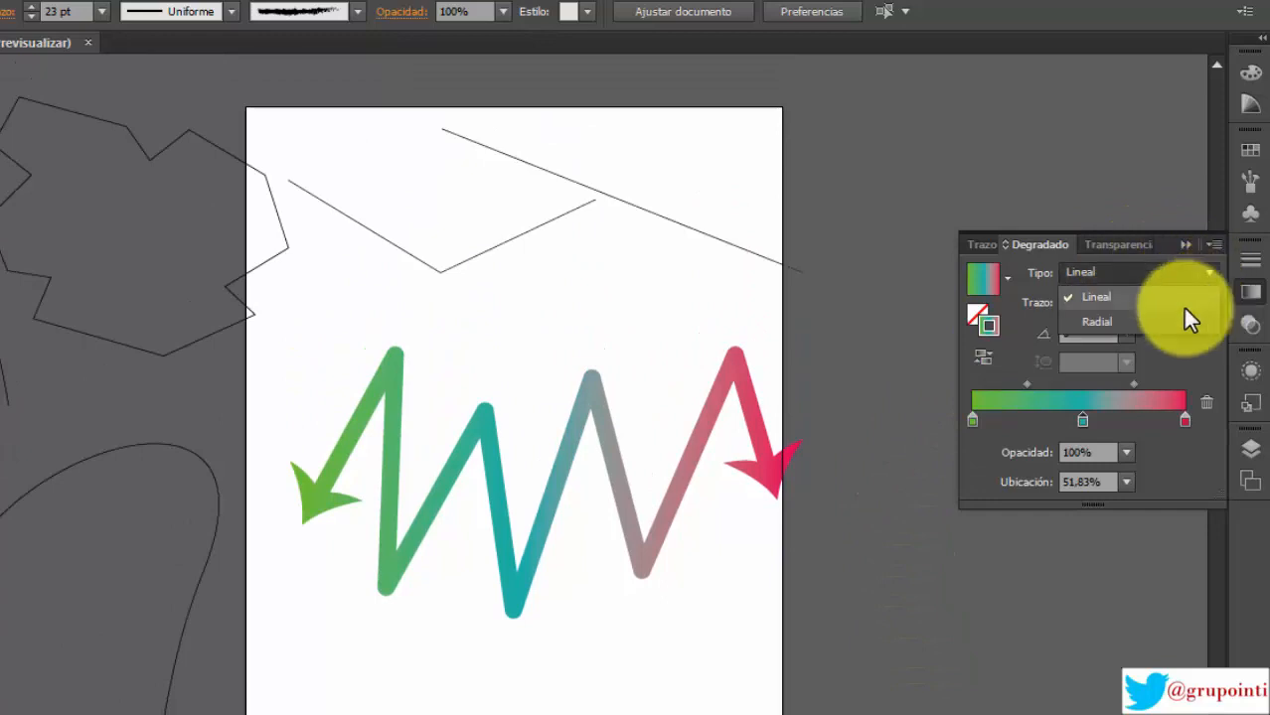
left_click(1132, 328)
left_click(686, 471)
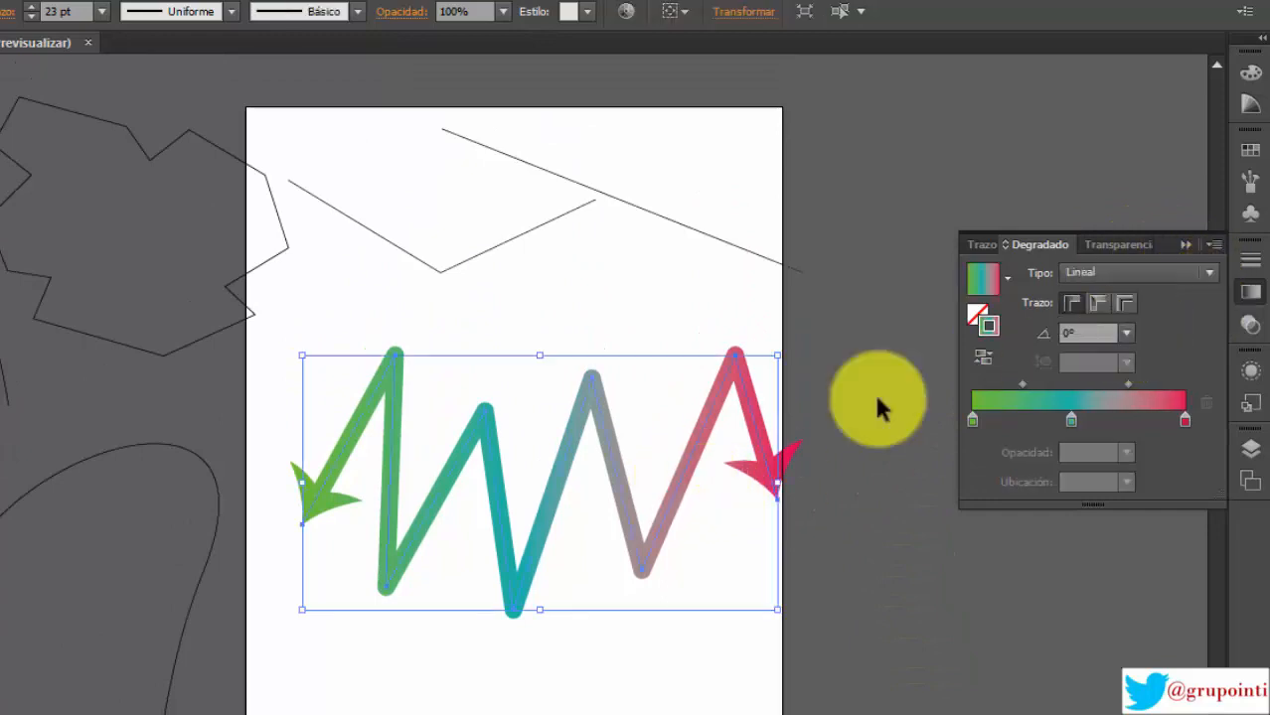
left_click(1208, 272)
left_click(1134, 316)
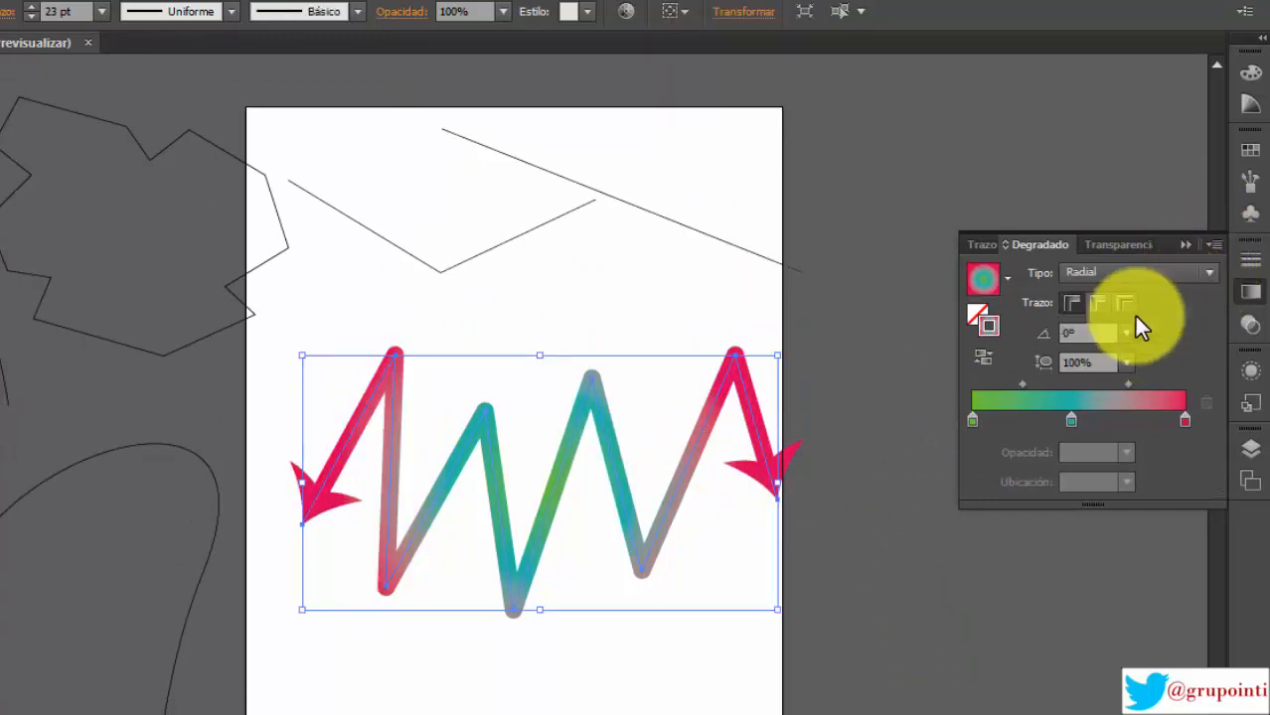
left_click(1216, 269)
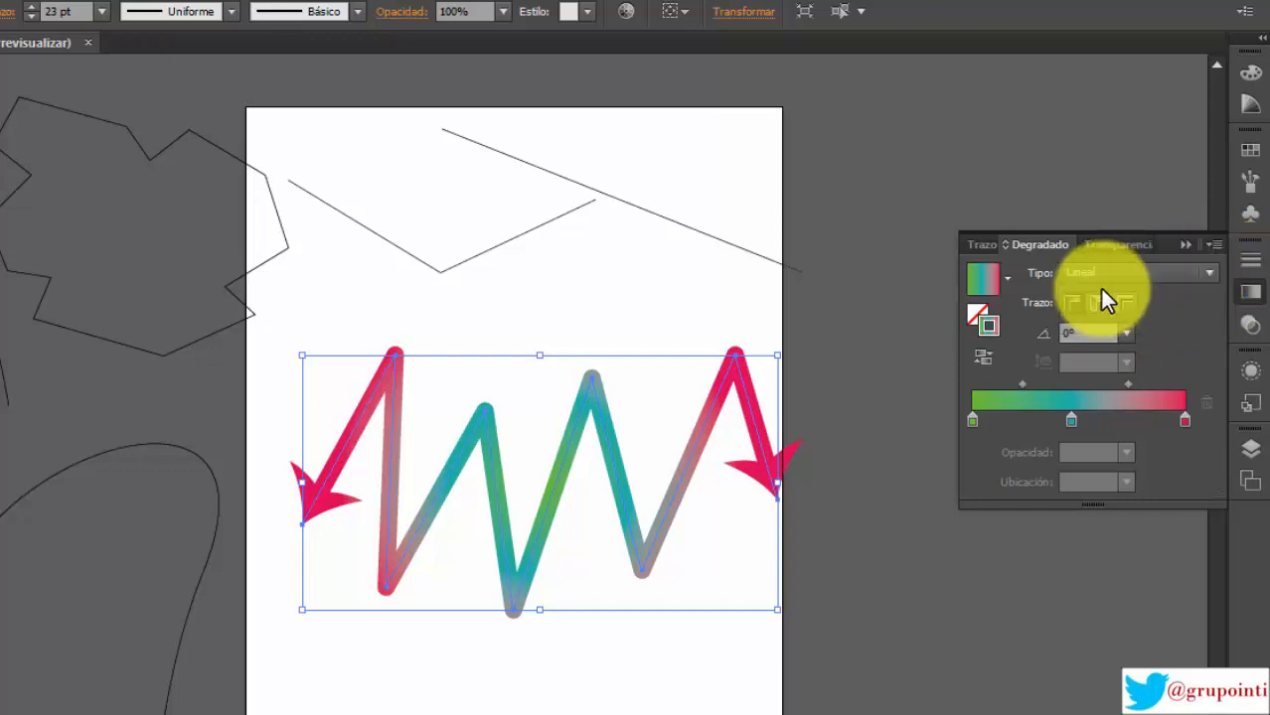
left_click(1100, 290)
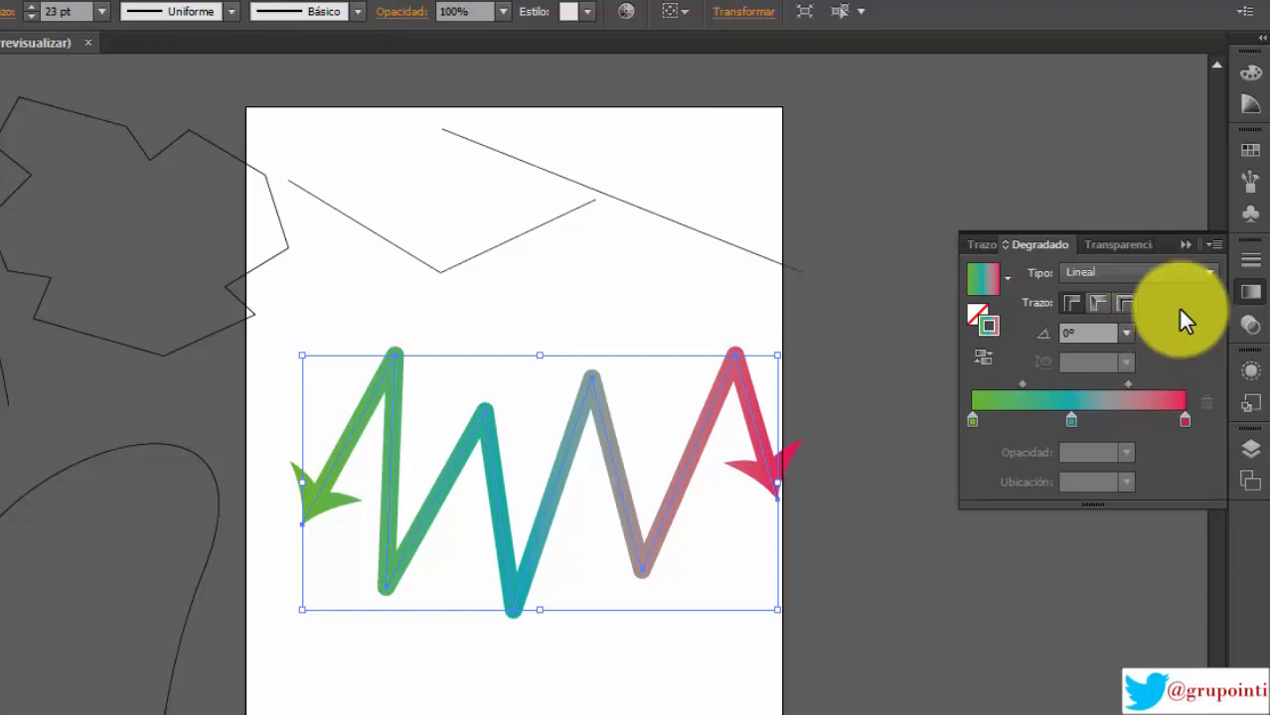
Step: Move the zigzag path slightly up and to the left on the artboard
scroll(599, 433, "down", 5)
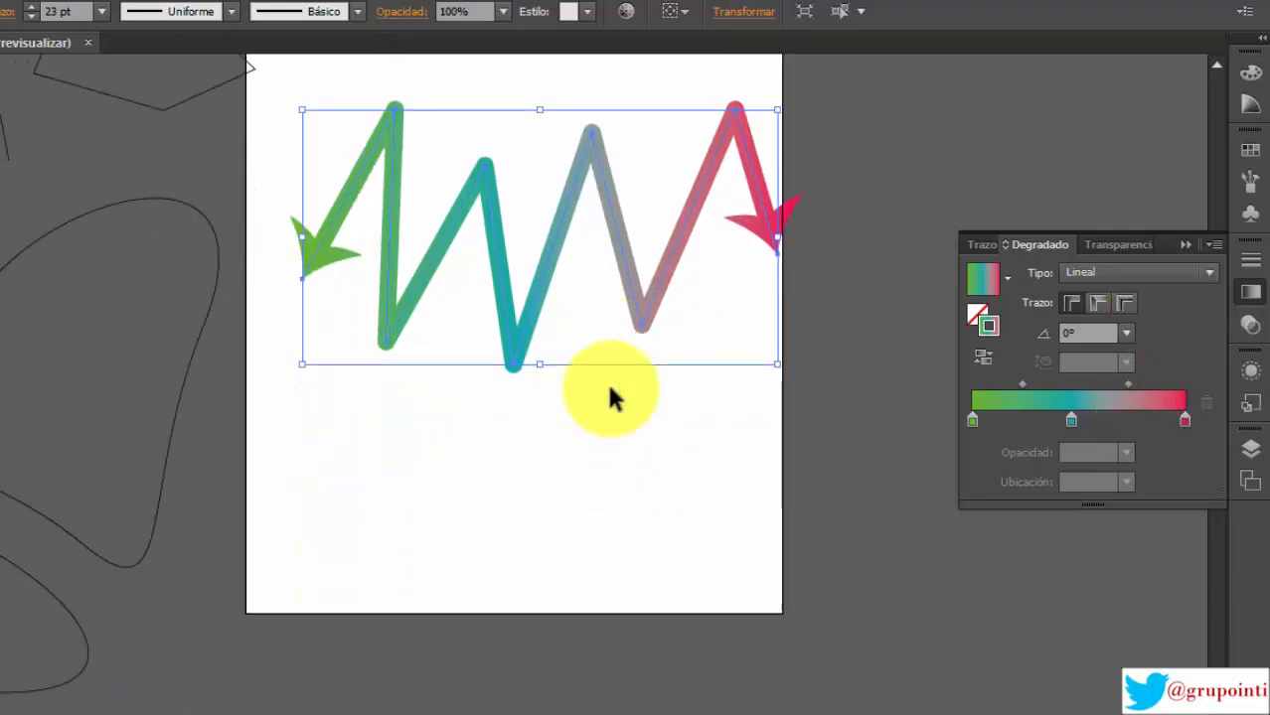
scroll(608, 387, "up", 3)
left_click_drag(608, 393, 594, 359)
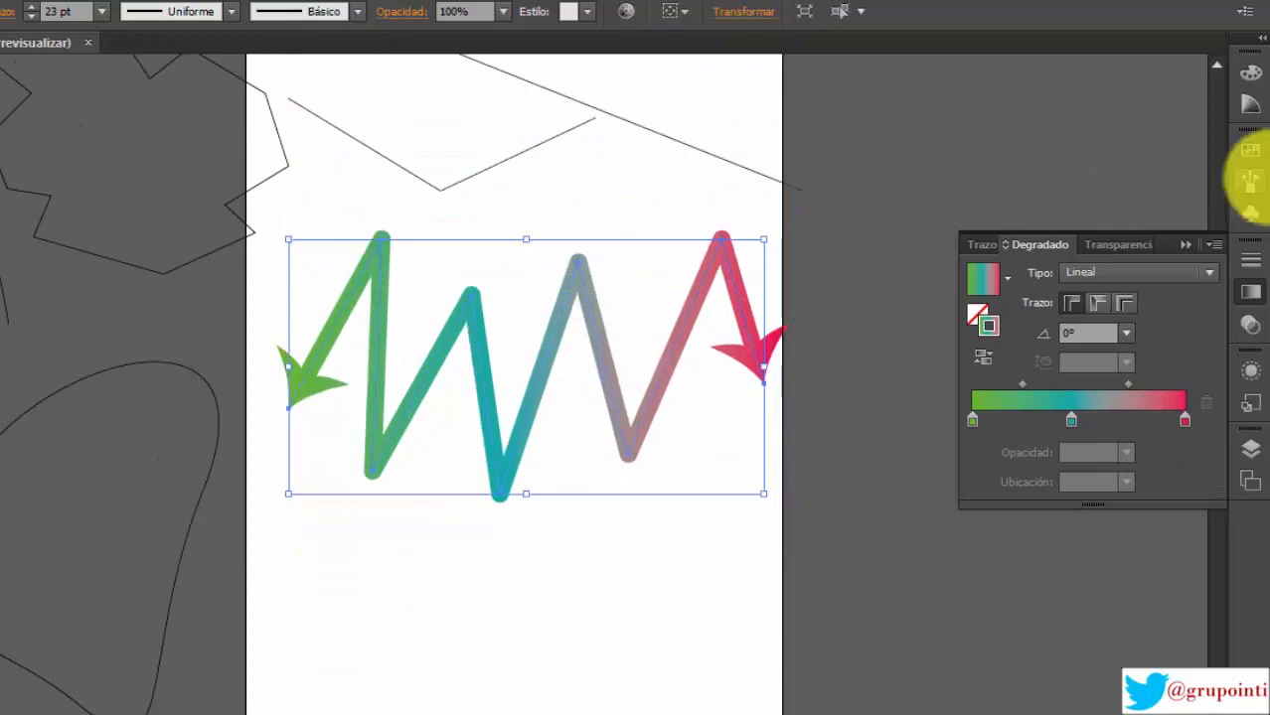
Step: Examine the blending modes available for the zigzag path in the transparency settings
left_click(1105, 244)
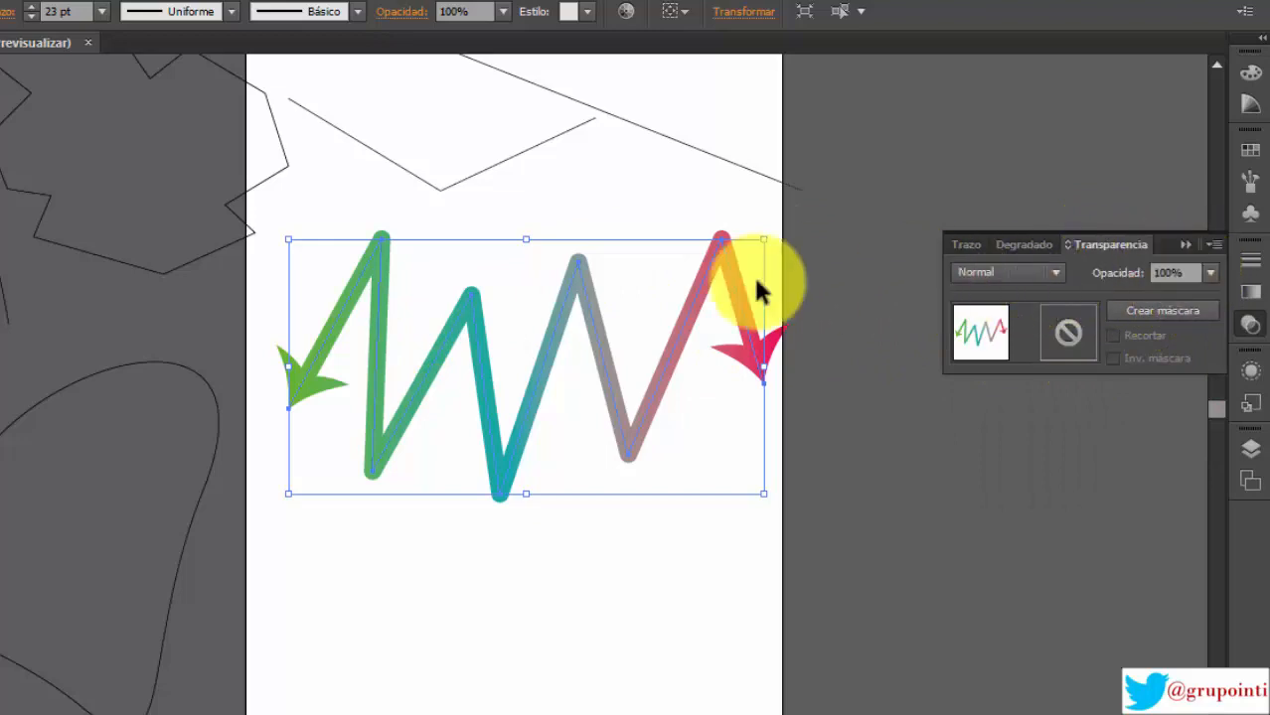
left_click(1055, 277)
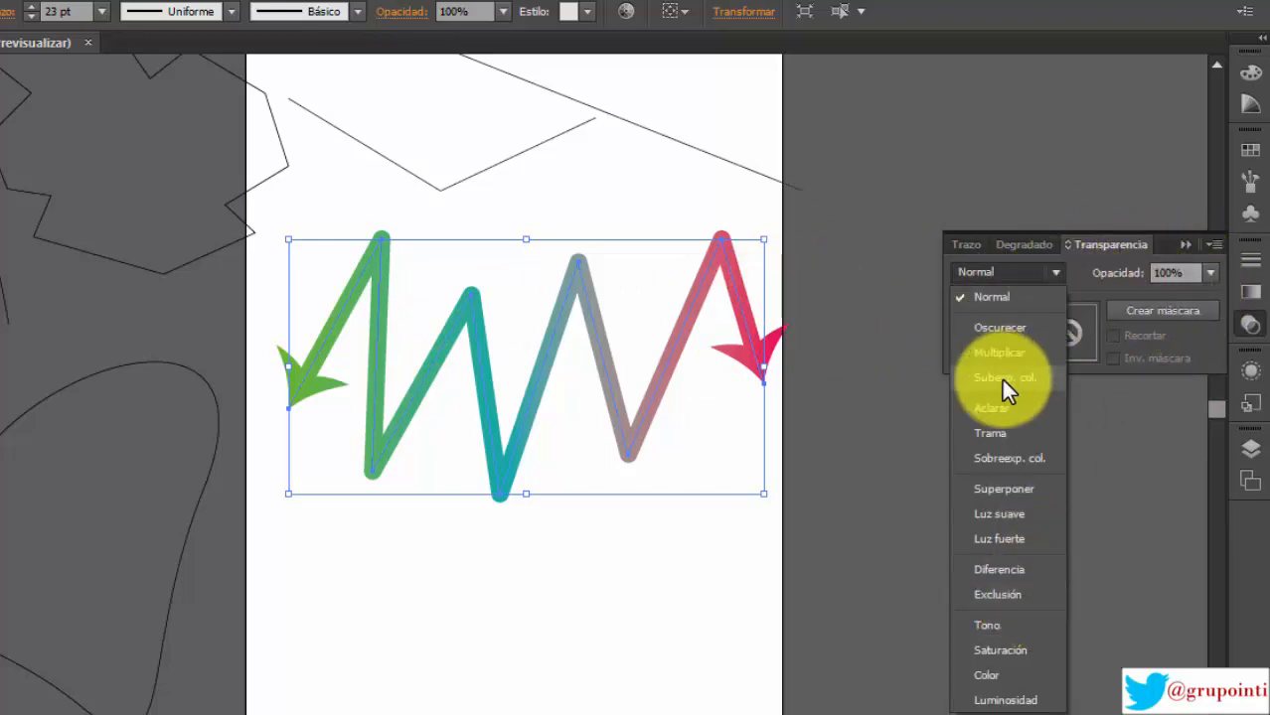
left_click(1055, 272)
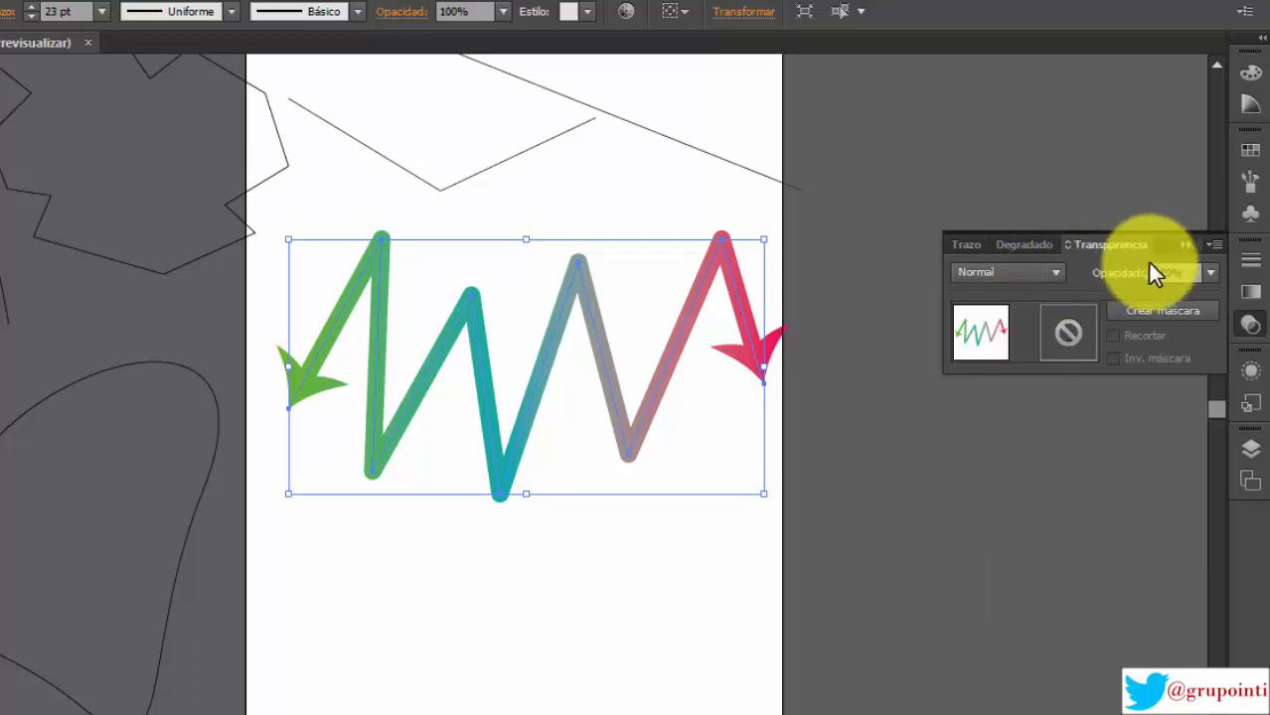
Step: Lower the zigzag path's opacity gradually to 0%
left_click(1210, 275)
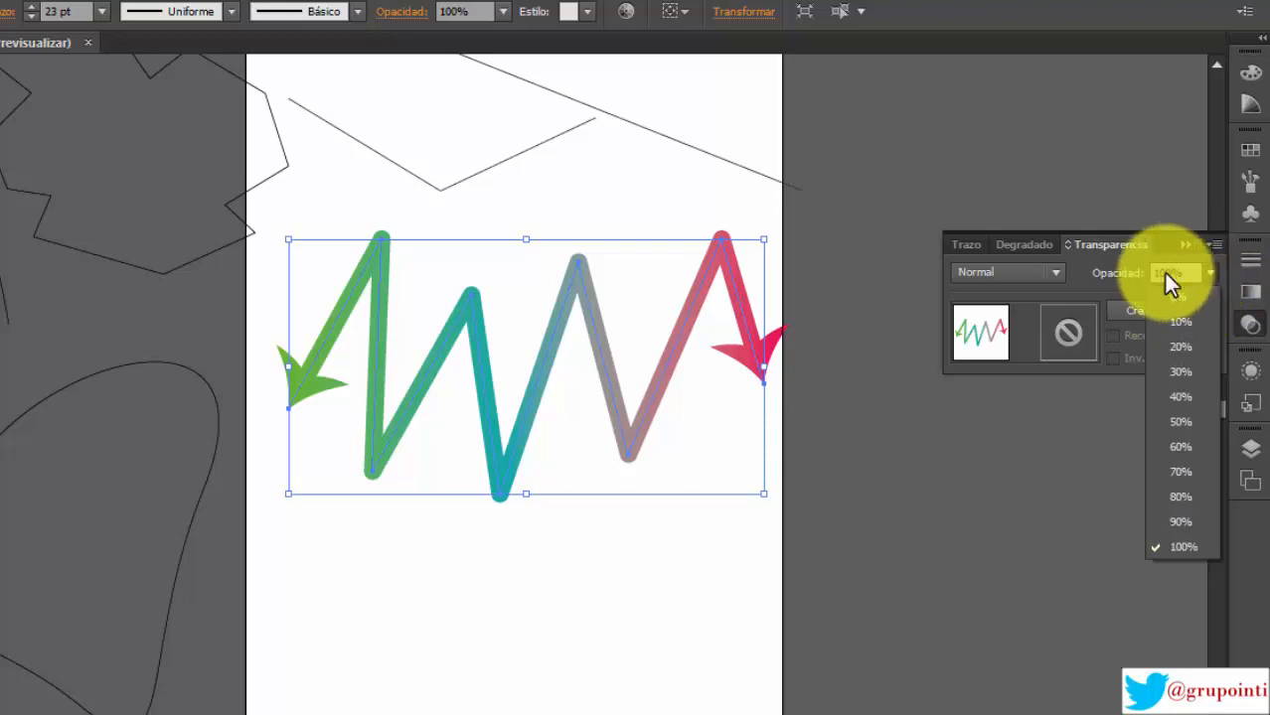
left_click(1163, 273)
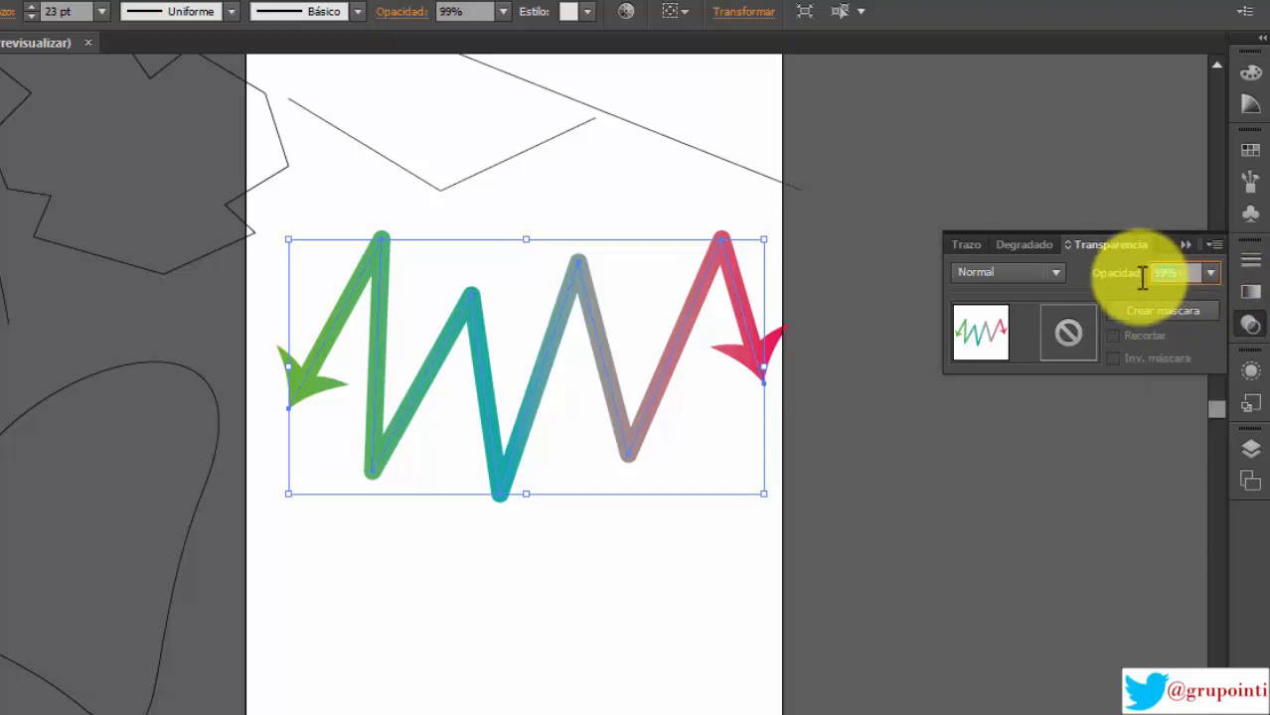
key("Down")
key("Down")
key("Down")
key("Down")
key("Down")
key("Down")
key("Down")
key("Down")
key("Down")
key("Down")
key("Down")
key("Down")
key("Down")
key("Down")
key("Down")
key("Down")
key("Down")
key("Down")
key("Down")
key("Down")
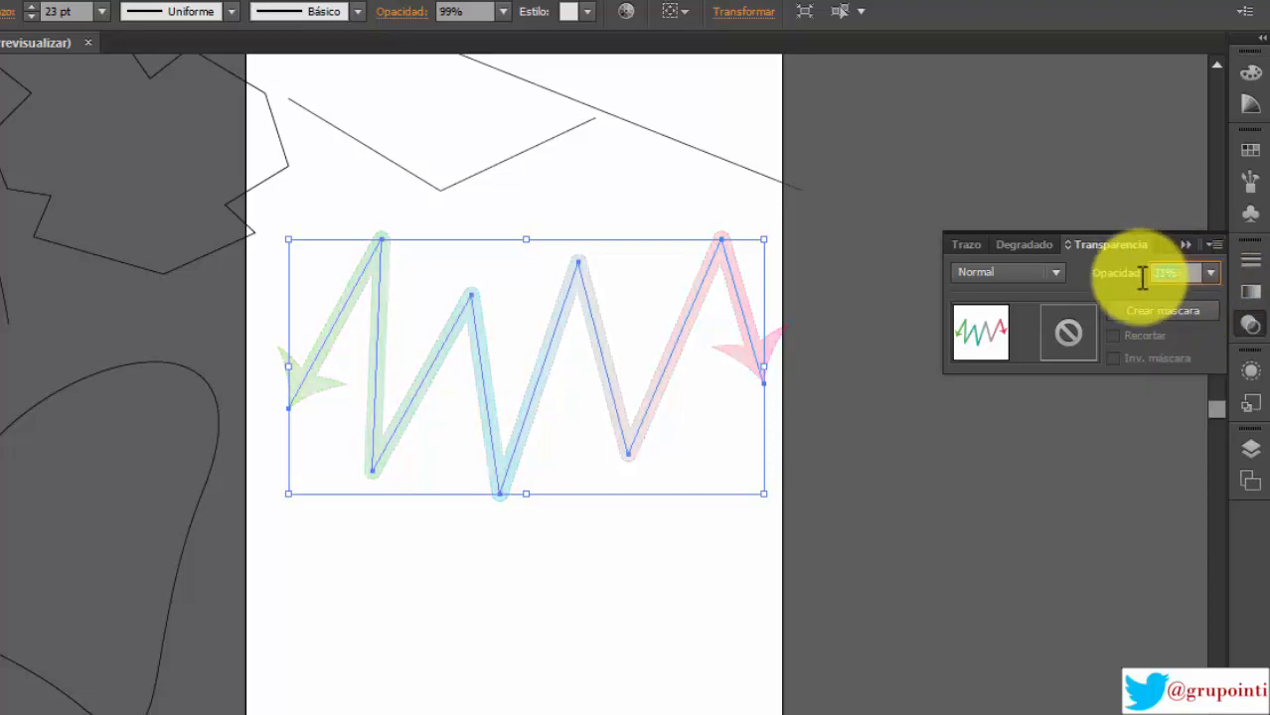
key("Down")
key("Down")
key("Down")
key("Down")
key("Down")
key("Down")
key("Down")
key("Down")
key("Down")
key("Down")
key("Down")
key("Down")
key("Down")
key("Down")
key("Down")
key("Down")
key("Down")
key("Down")
key("Down")
key("Down")
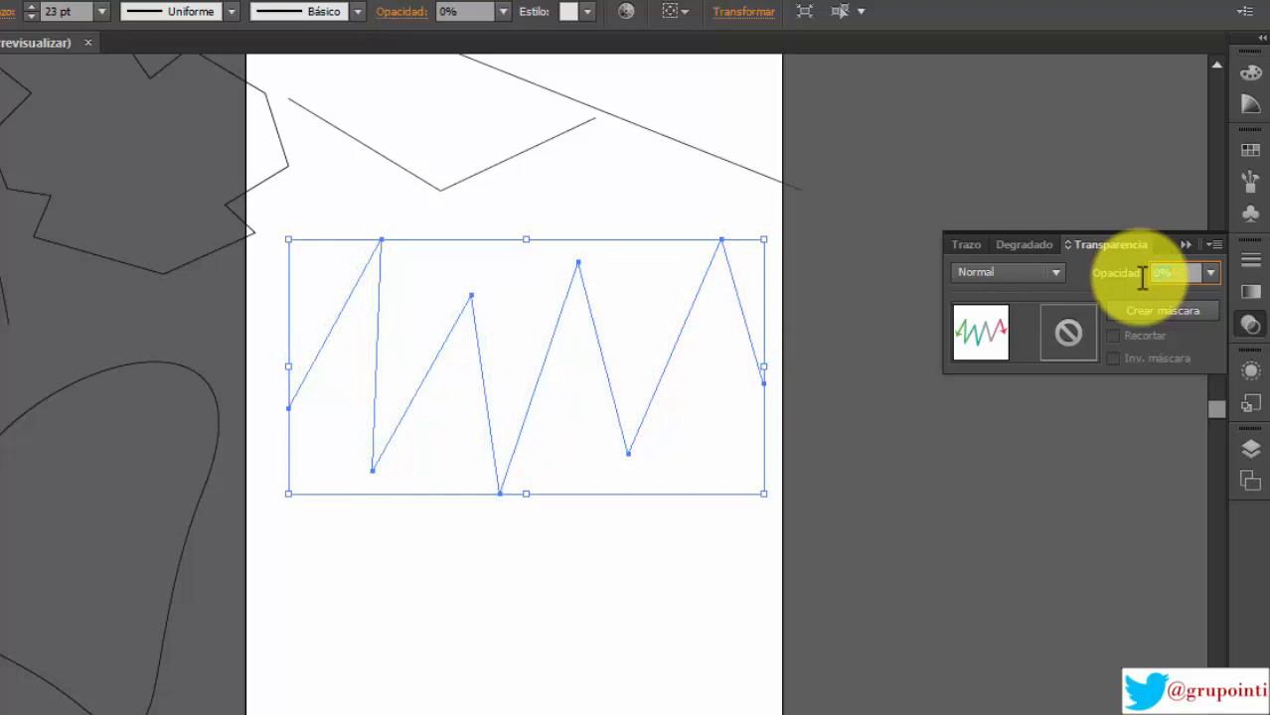
Step: Raise the zigzag path's opacity gradually to 100%, deselect the path and collapse the transparency settings
key("Up")
key("Up")
key("Up")
key("Up")
key("Up")
key("Up")
key("Up")
key("Up")
key("Up")
key("Up")
key("Up")
key("Up")
key("Up")
key("Up")
key("Up")
key("Up")
key("Up")
key("Up")
key("Up")
key("Up")
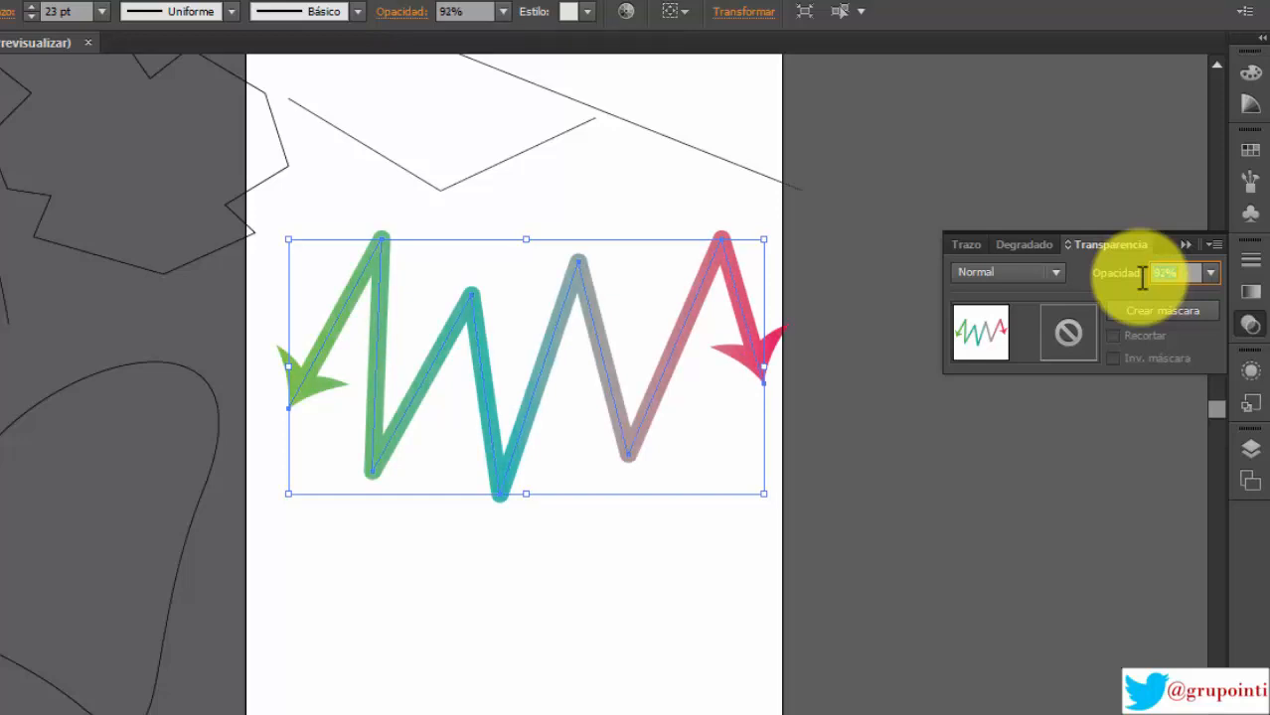
key("Up")
key("Up")
key("Up")
key("Up")
key("Up")
key("Up")
key("Up")
key("Up")
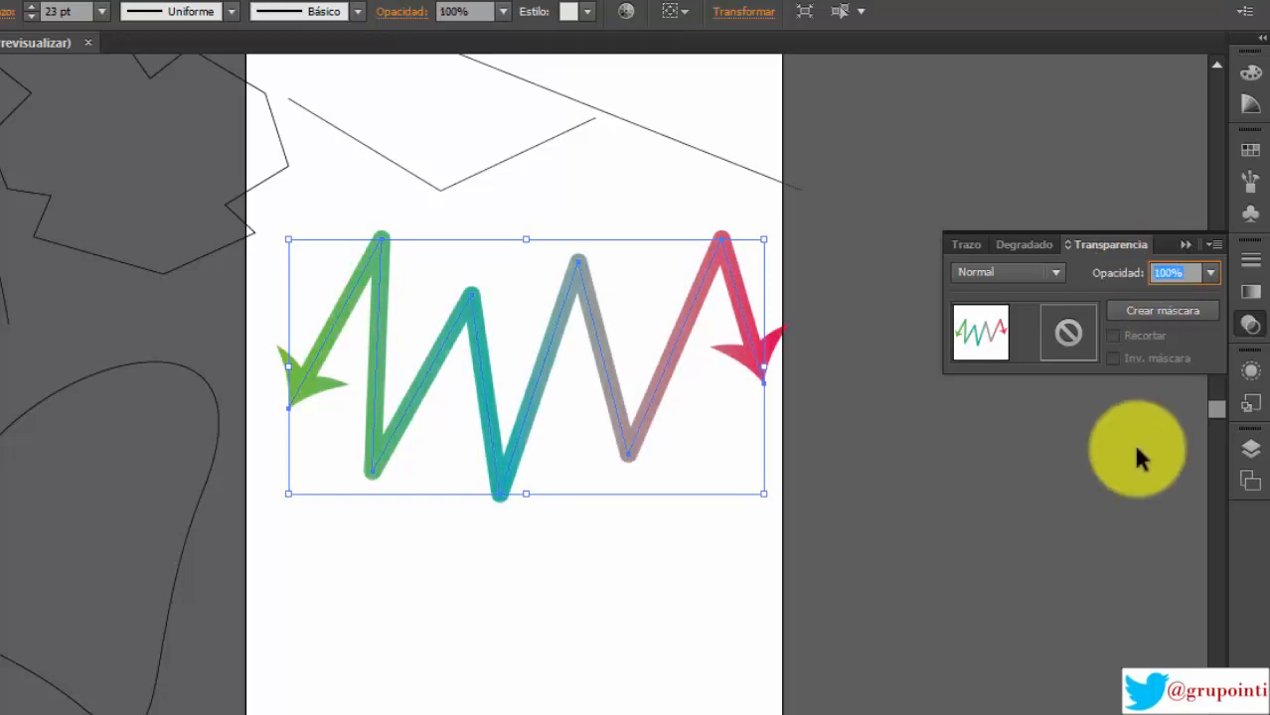
left_click(1133, 463)
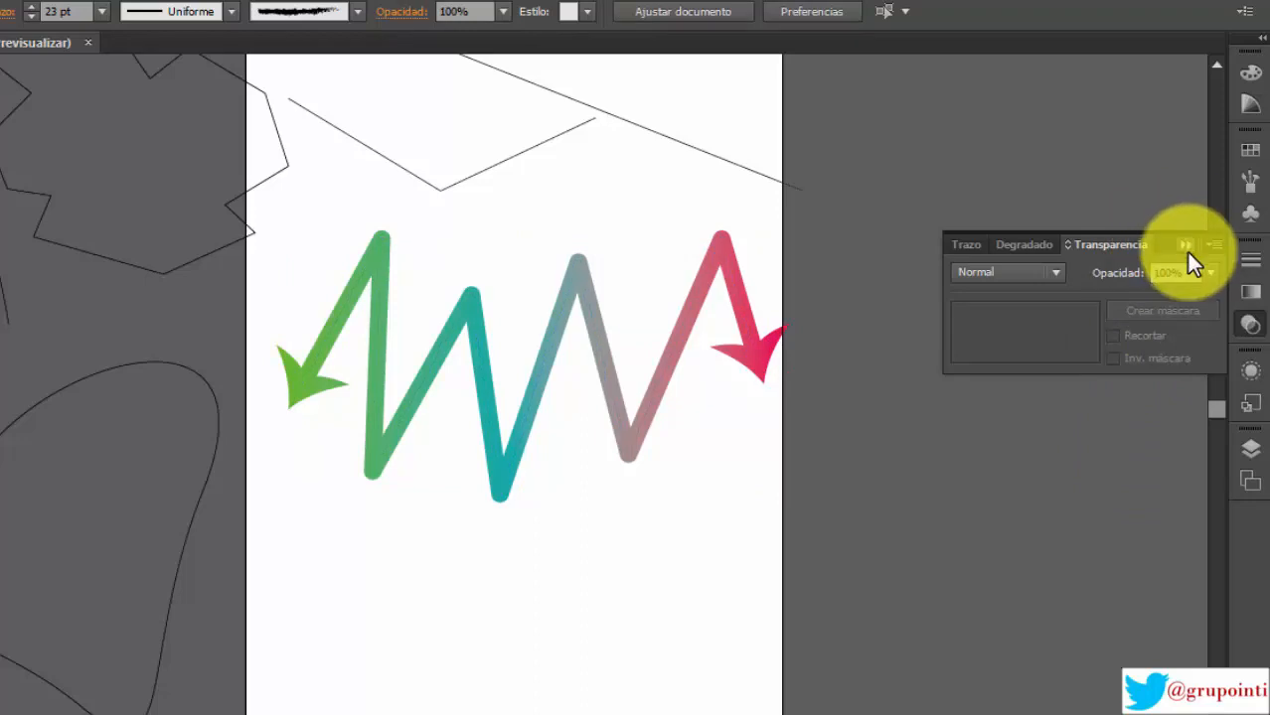
left_click(1186, 247)
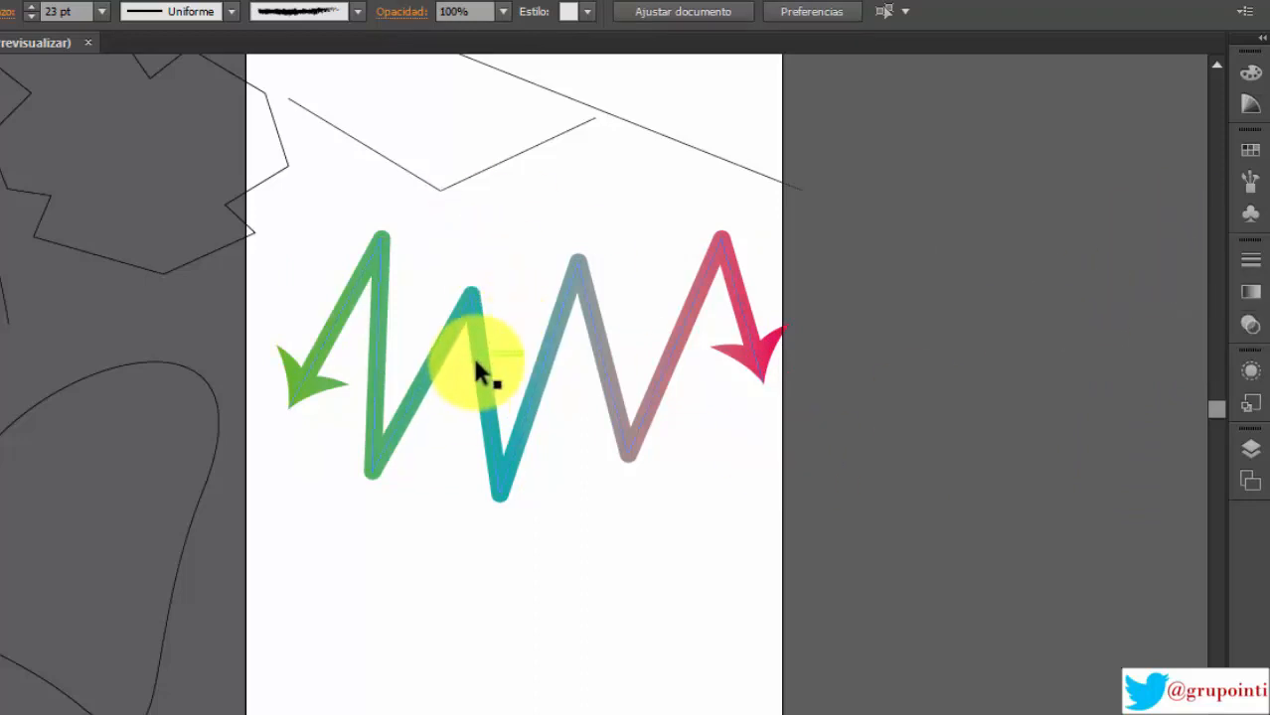
Step: Nudge the gradient zigzag path slightly further up and to the left, and deselect it
mouse_move(481, 369)
left_mouse_down()
mouse_move(456, 351)
mouse_move(469, 352)
left_mouse_up()
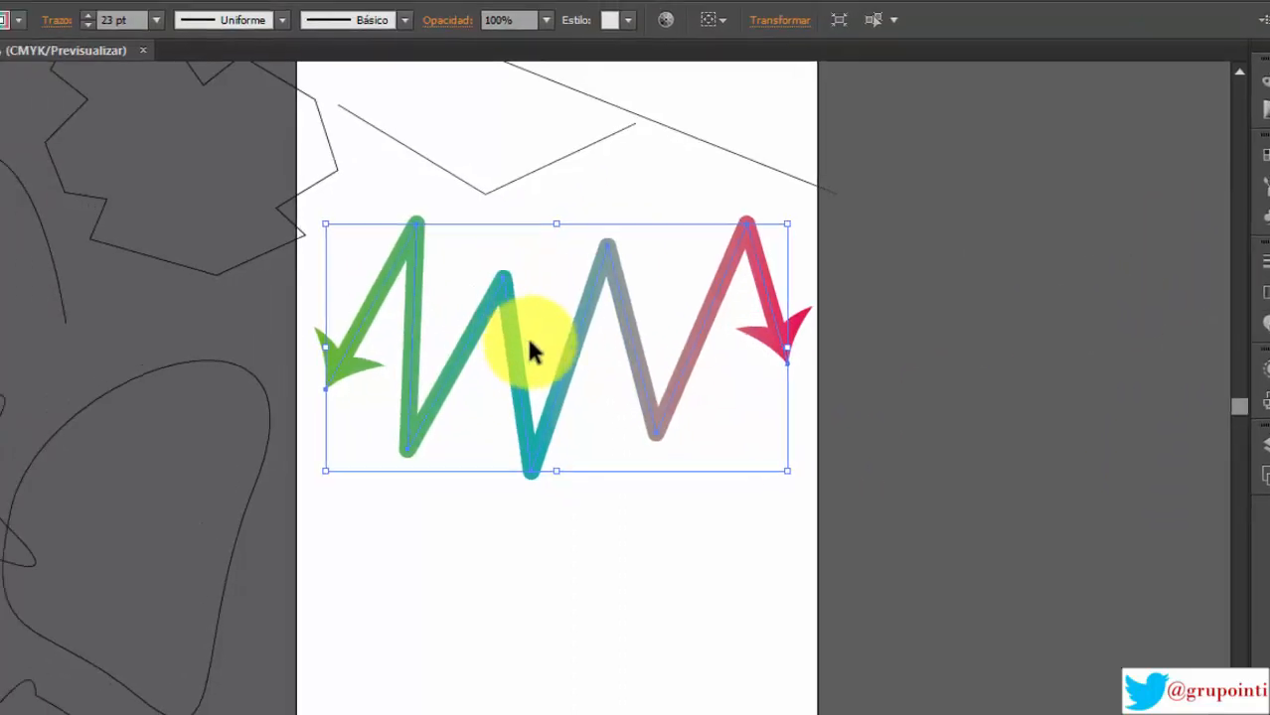
left_click(521, 181)
scroll(521, 182, "up", 5)
scroll(702, 197, "down", 6)
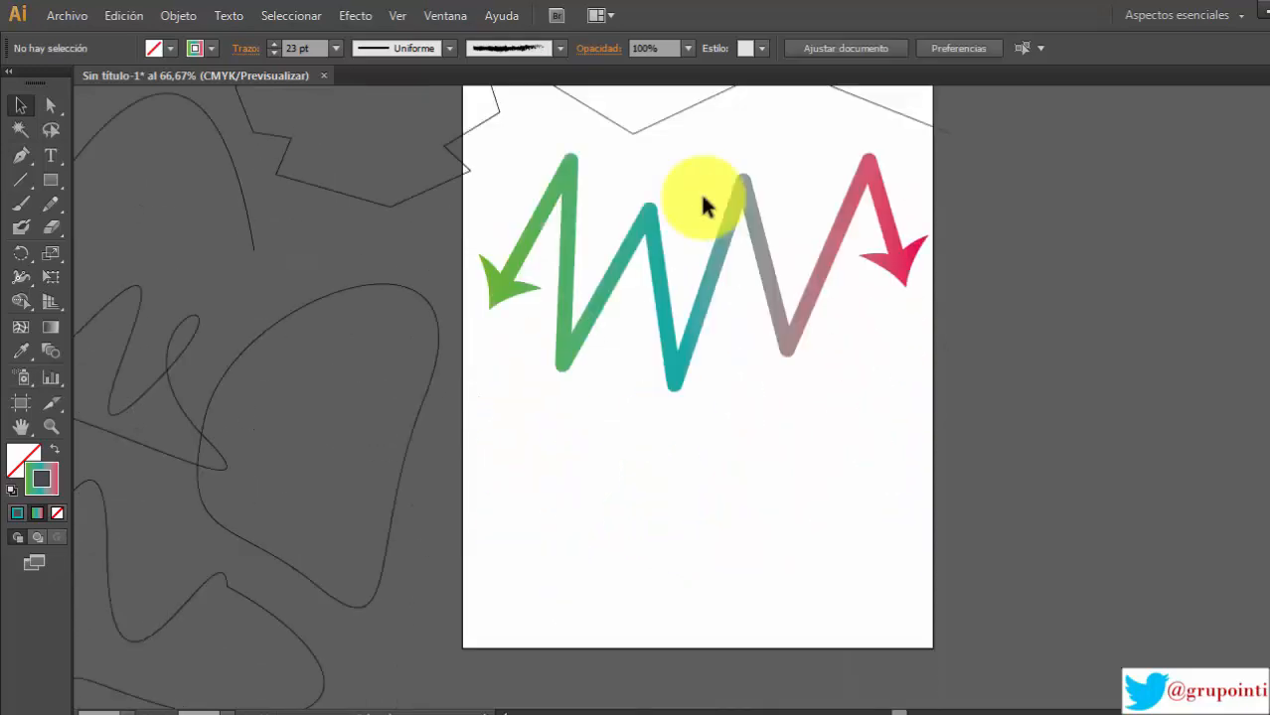
scroll(557, 531, "up", 2)
Step: Reposition the closed rounded curve slightly to the right and the looping scribble up and left beside the artboard
left_click_drag(231, 352, 253, 348)
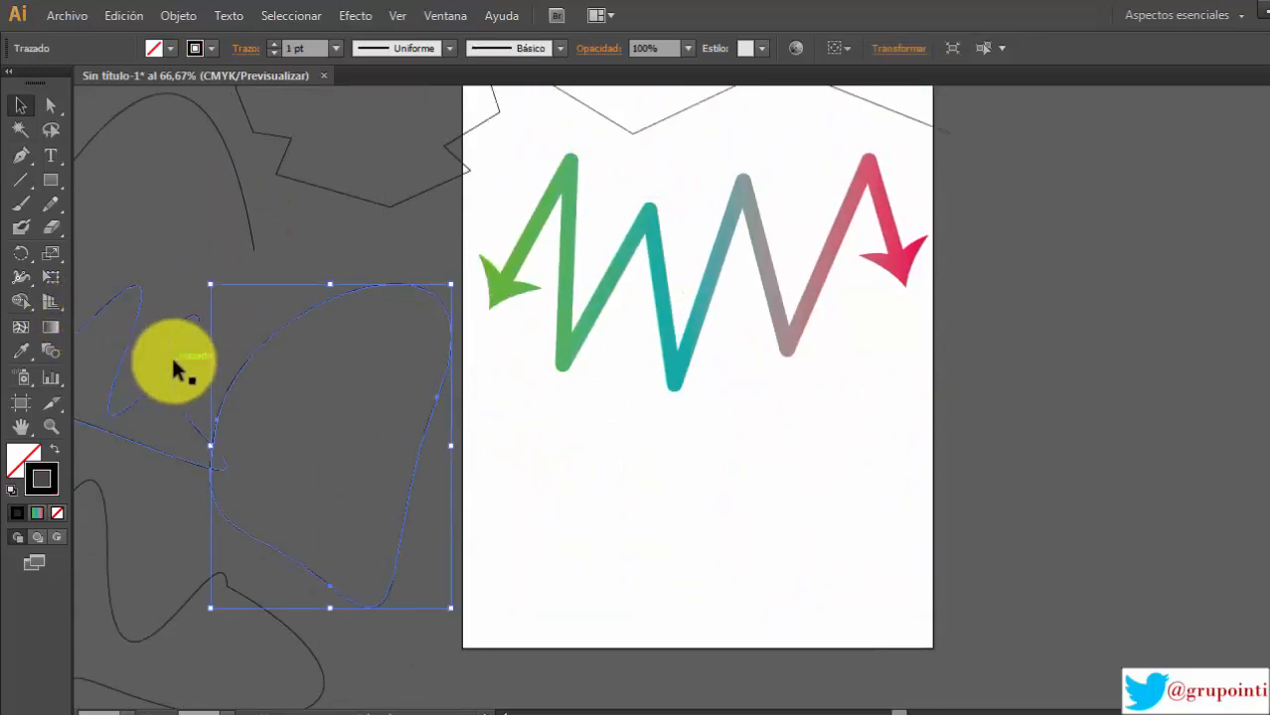
left_click_drag(167, 356, 150, 295)
scroll(632, 494, "up", 5)
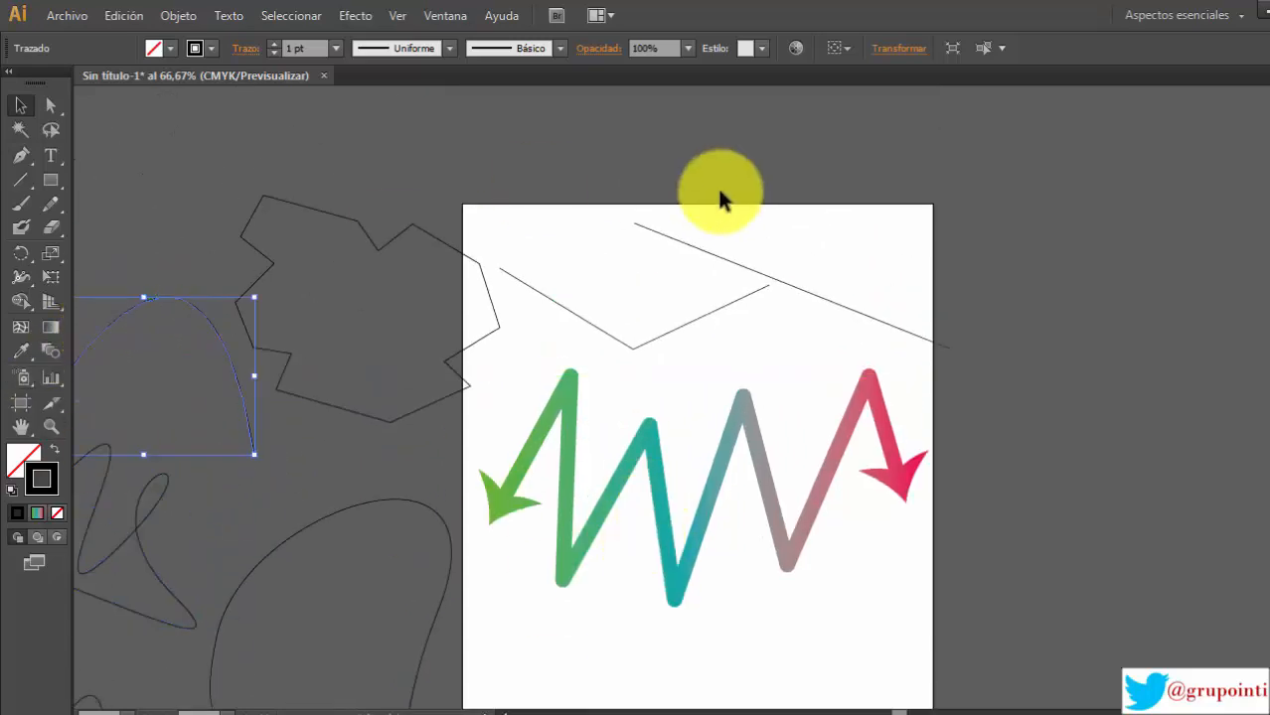
Step: Select the straight line and the V-shaped path above the zigzag together, and deselect them
left_click_drag(700, 275, 756, 361)
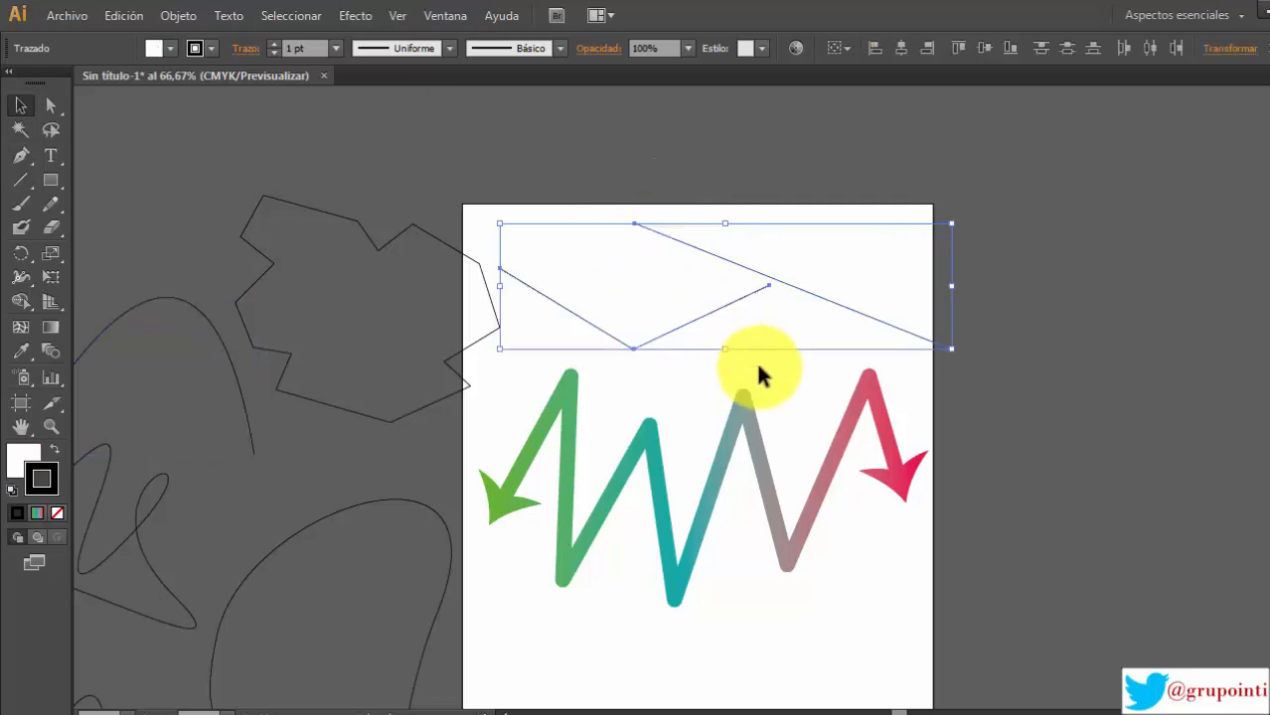
scroll(756, 361, "down", 5)
scroll(567, 476, "up", 2)
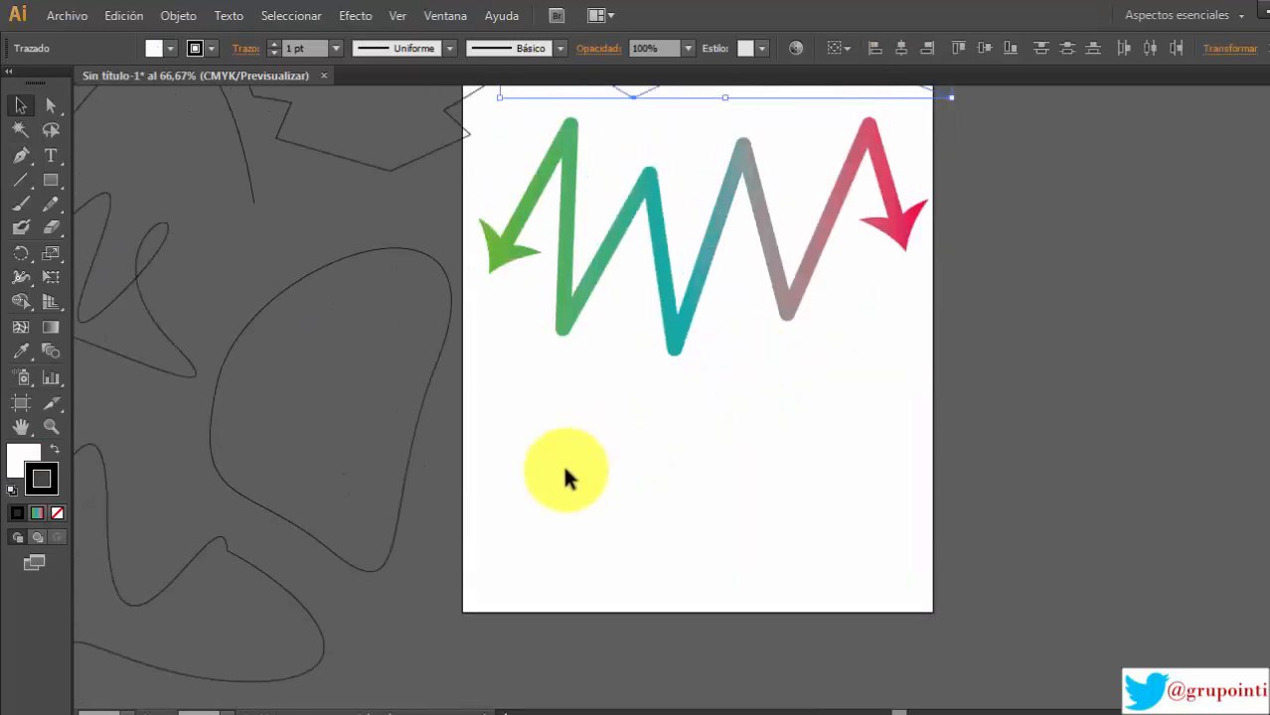
left_click(567, 477)
scroll(567, 477, "up", 1)
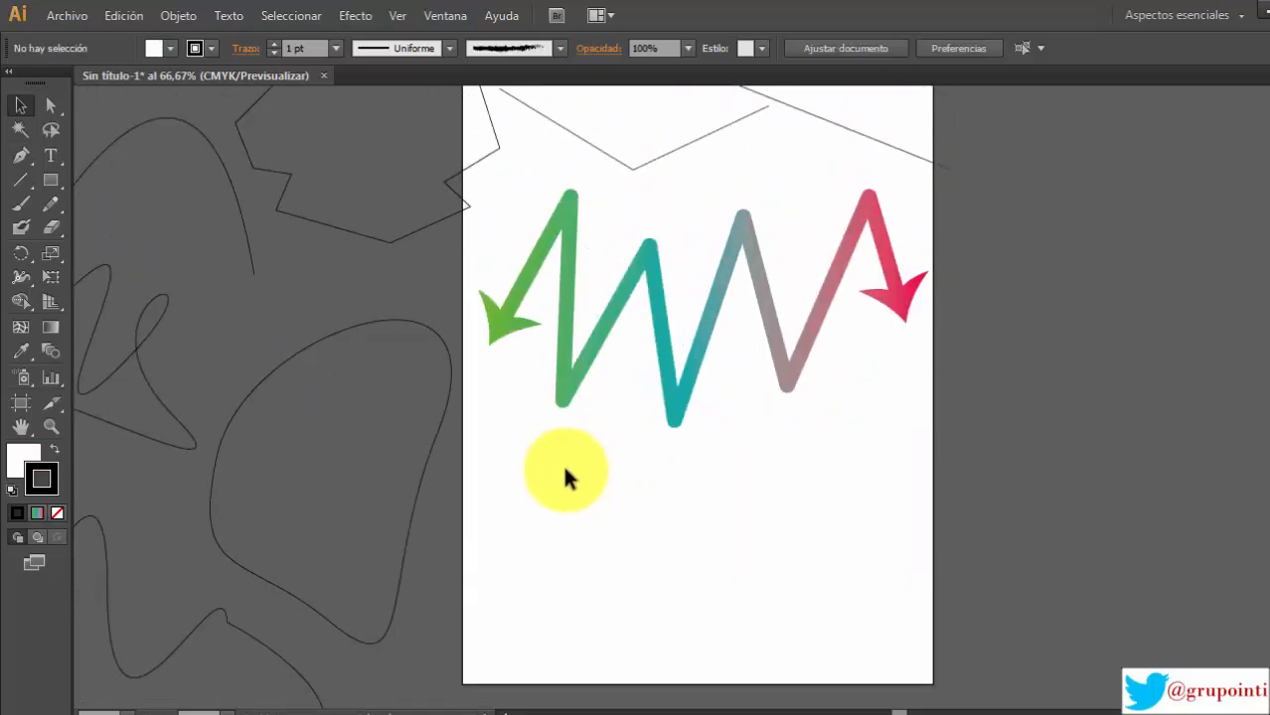